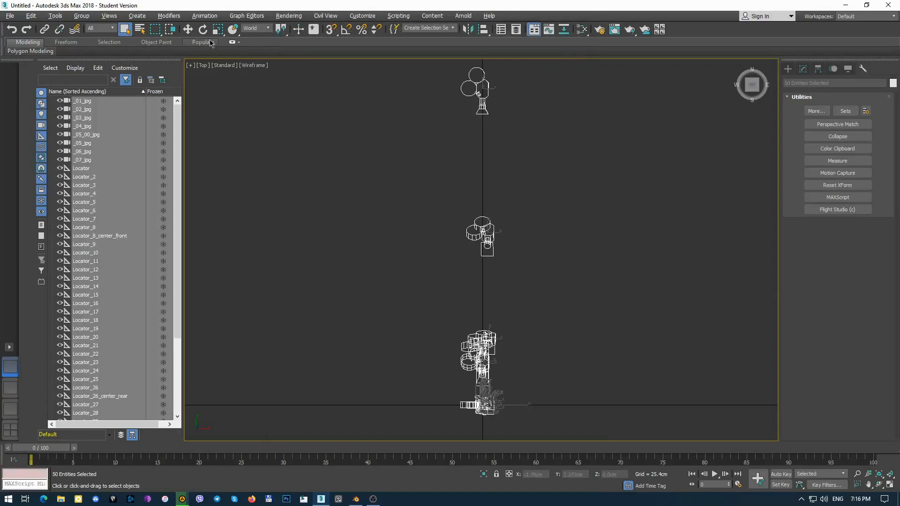
Rotate the selected cameras and locators about the Y axis in World coordinates, using an offset rotation that lays them flat.
left_click(268, 28)
left_click(259, 50)
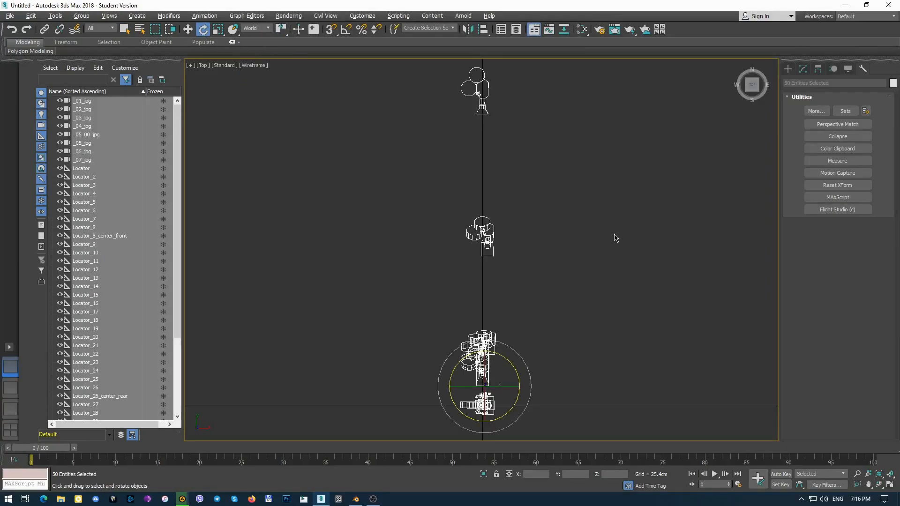
right_click(203, 29)
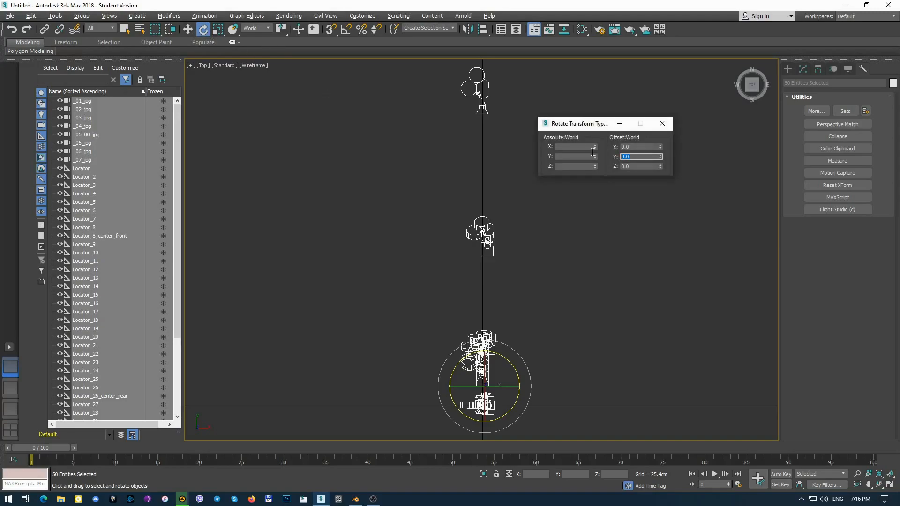
key("Tab")
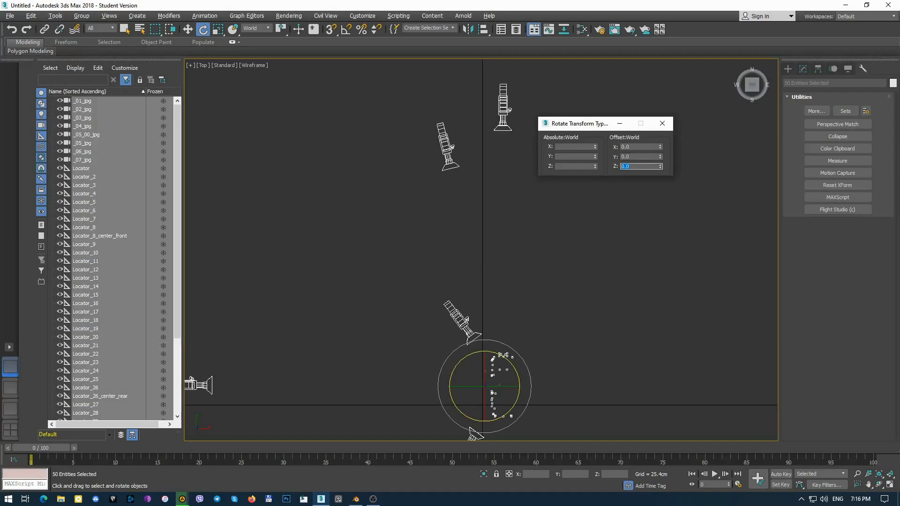
Move the selected cameras and locators in the top view so the locator outline is centred on the world origin.
left_click(190, 32)
scroll(520, 400, "up", 2)
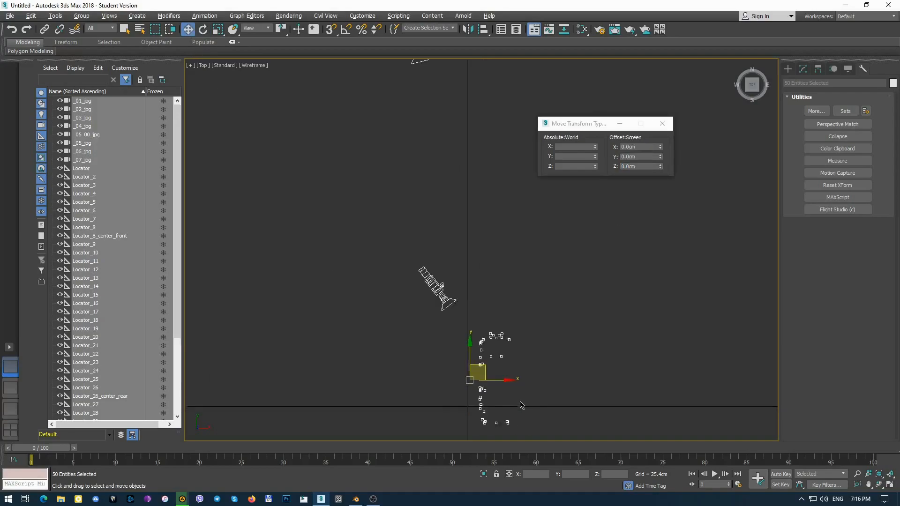
scroll(493, 366, "down", 4)
middle_click_drag(497, 309, 462, 309)
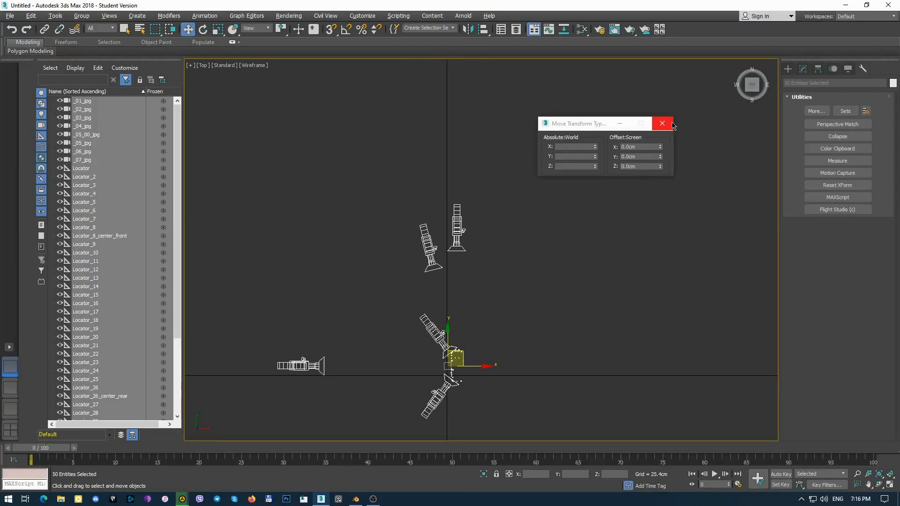
left_click(662, 123)
scroll(457, 390, "up", 2)
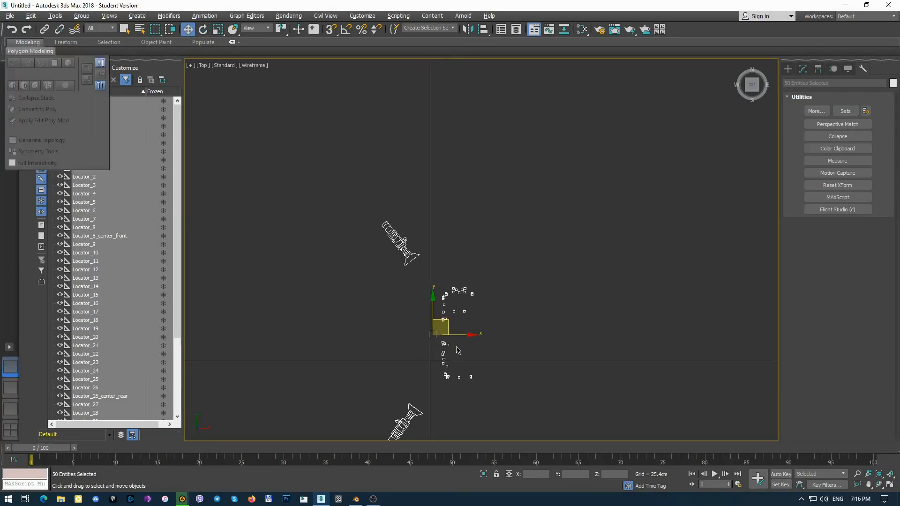
left_click_drag(433, 335, 408, 360)
scroll(417, 372, "up", 4)
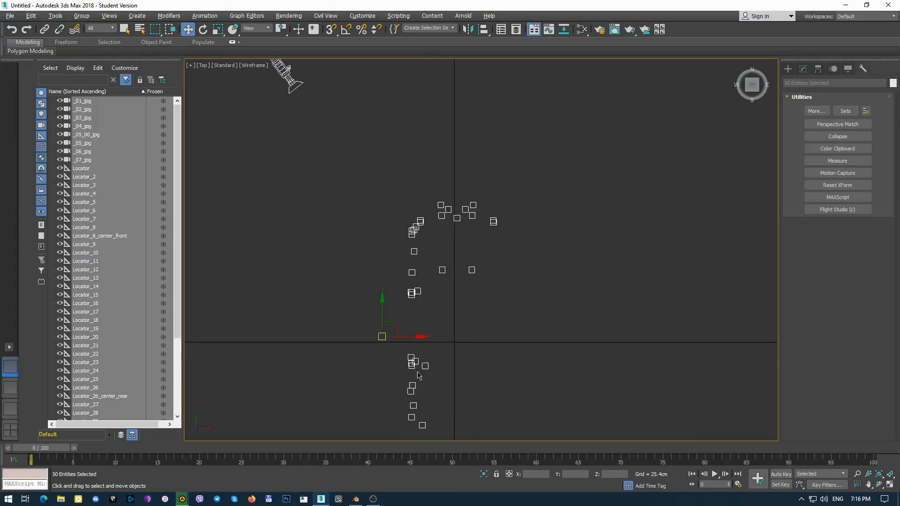
middle_click_drag(466, 379, 452, 283)
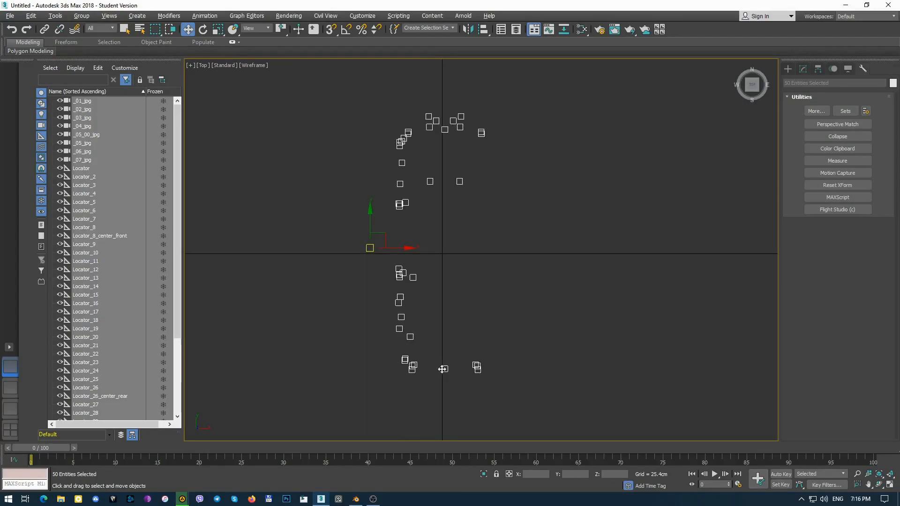
scroll(419, 268, "down", 6)
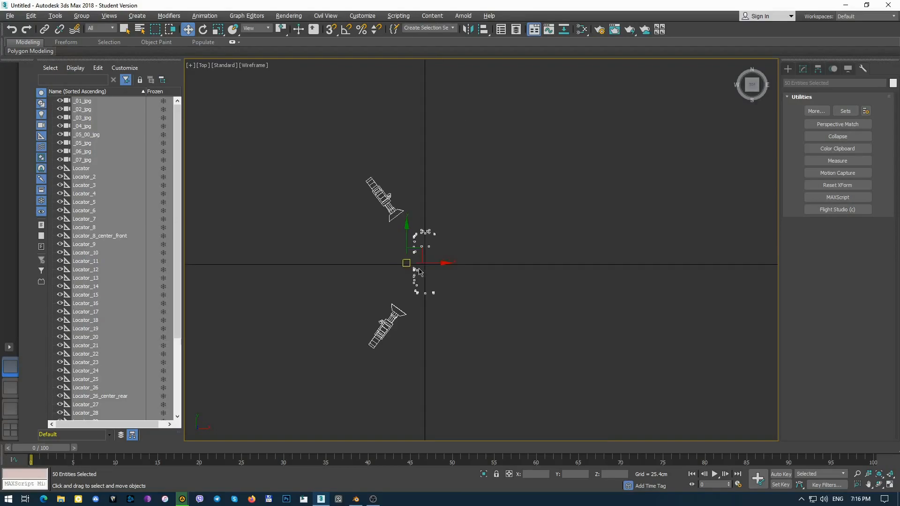
scroll(421, 266, "up", 1)
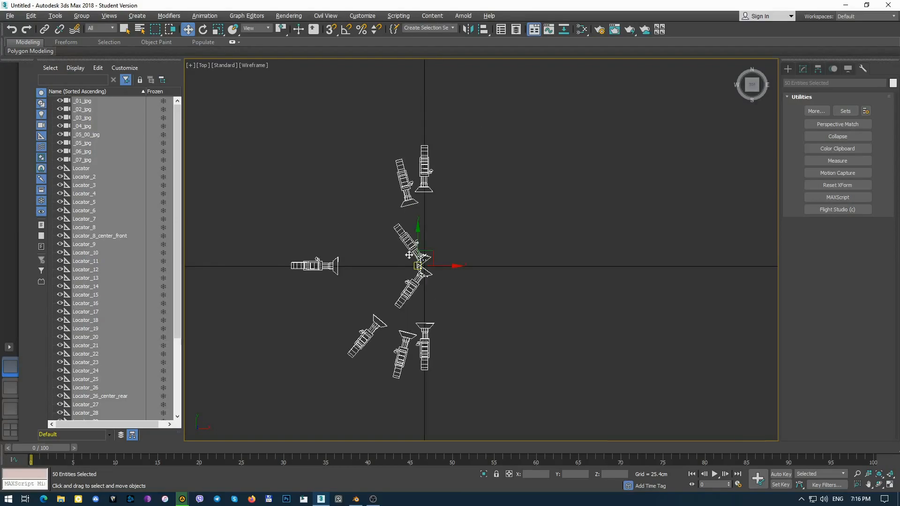
Export the cameras and locators as an FBX file named locators to the BMW M3 Lightweight folder, with Cameras included.
left_click(10, 16)
mouse_move(51, 156)
left_click(129, 172)
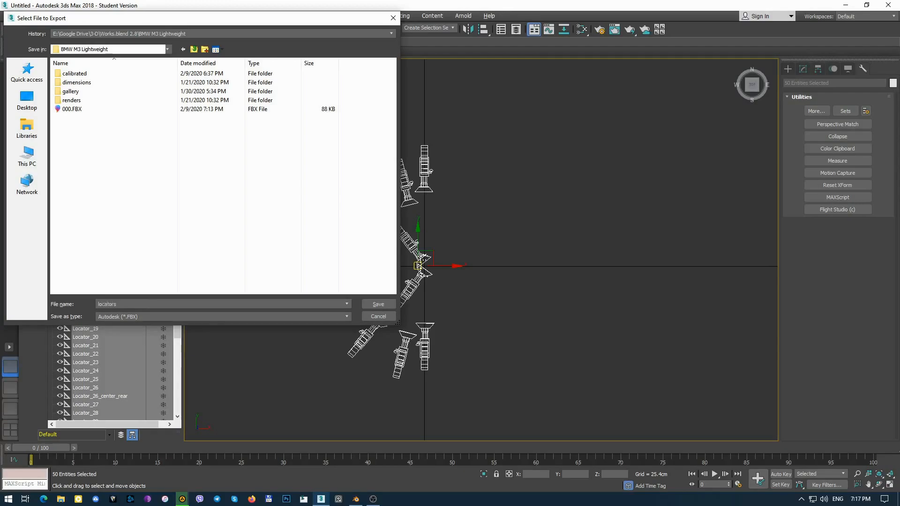
key("Return")
left_click(474, 285)
left_click(473, 284)
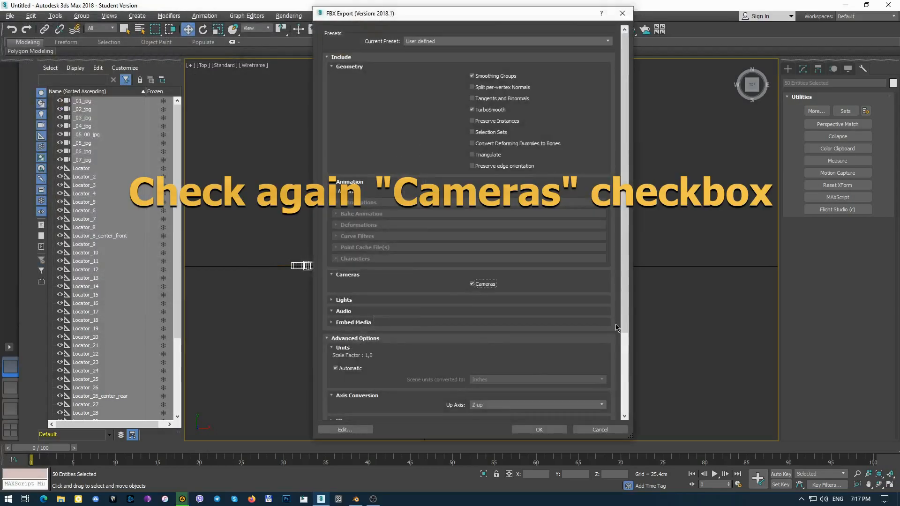
scroll(534, 364, "down", 5)
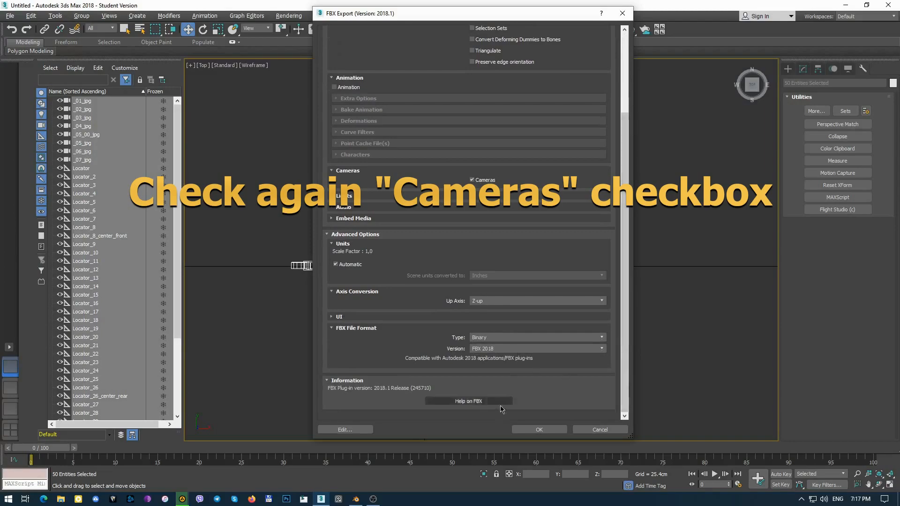
left_click(539, 429)
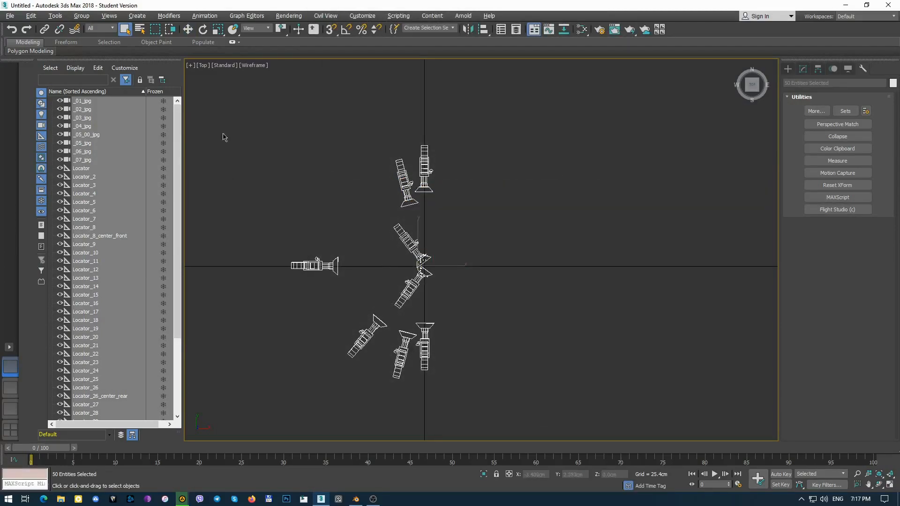
Select only the camera _01_jpg and display its exact rotation values.
left_click(291, 123)
left_click(87, 102)
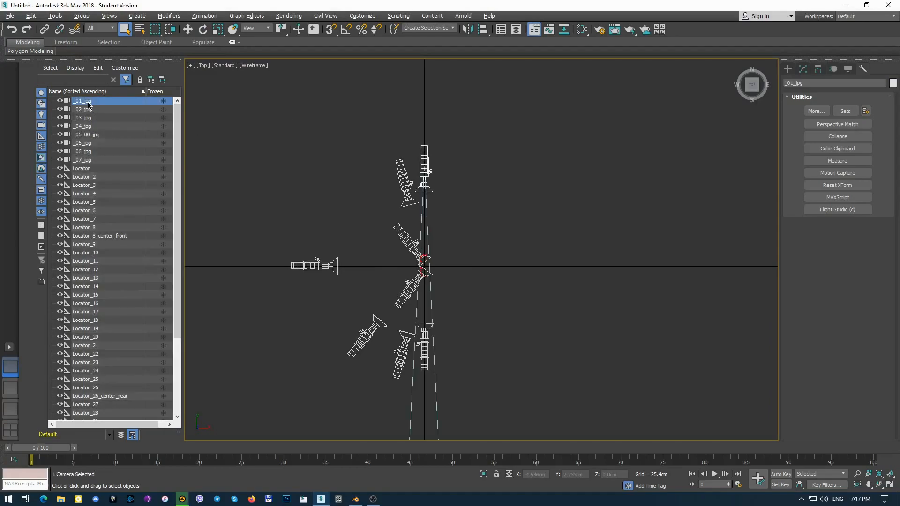
right_click(203, 29)
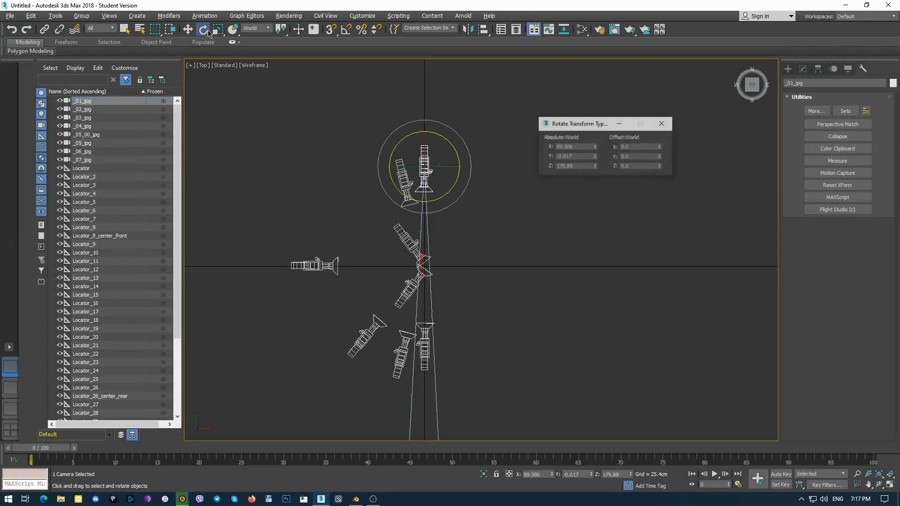
left_click_drag(577, 131, 559, 147)
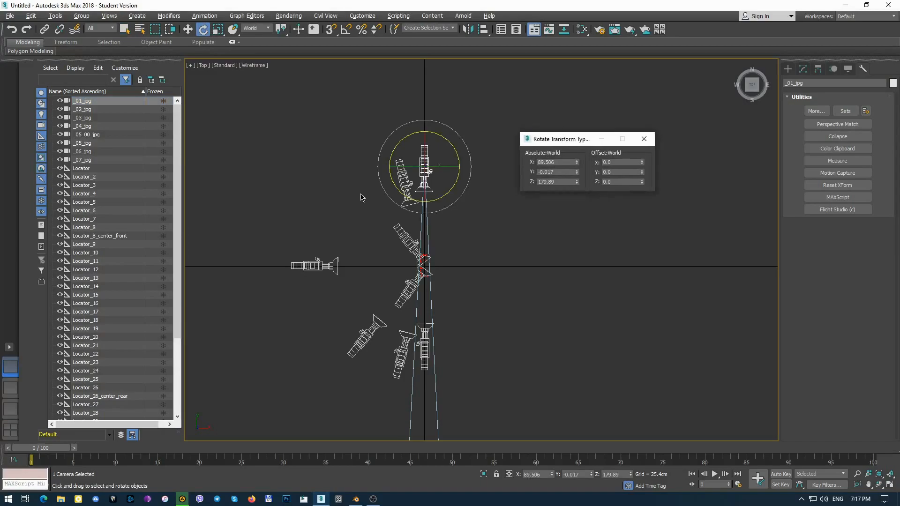
Switch to Blender and show the default cube from the top in wireframe.
key("alt+Tab")
left_click(512, 228)
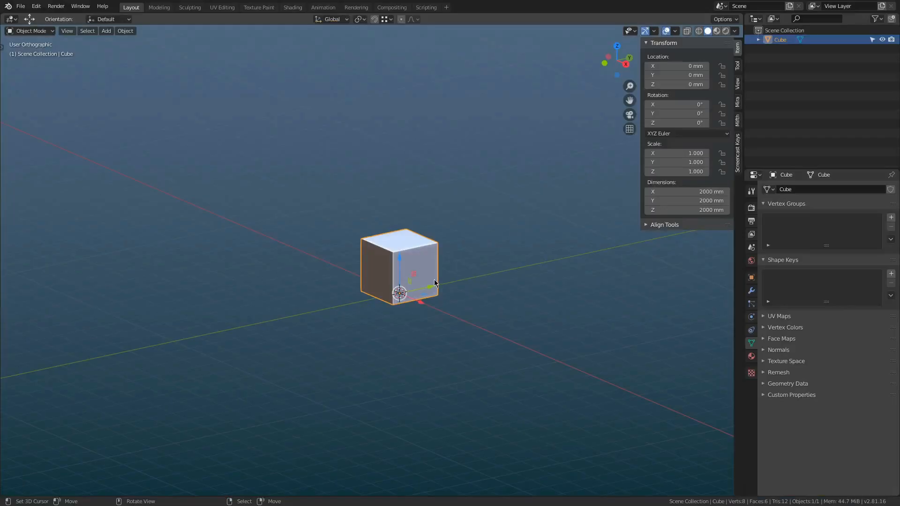
scroll(444, 256, "down", 4)
middle_click_drag(443, 257, 454, 285)
key("KP_7")
middle_click_drag(496, 253, 436, 265, "shift")
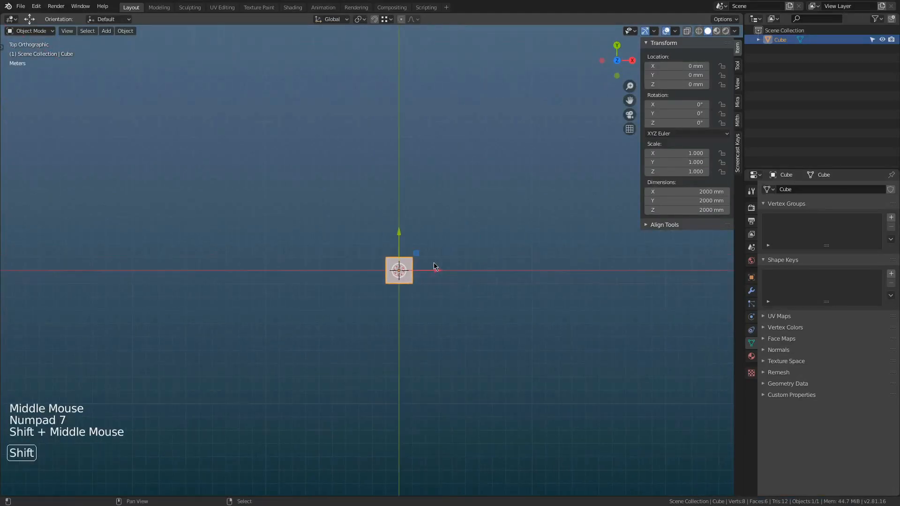
key("z")
left_click(375, 268)
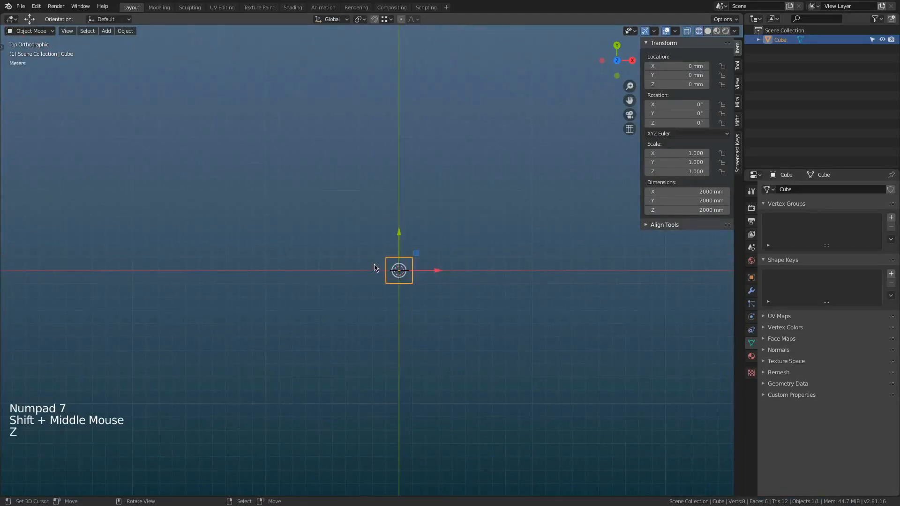
Hide the cube and snap the 3D cursor to the world origin.
left_click(882, 39)
key("a")
key("a")
key("a")
key("shift+s")
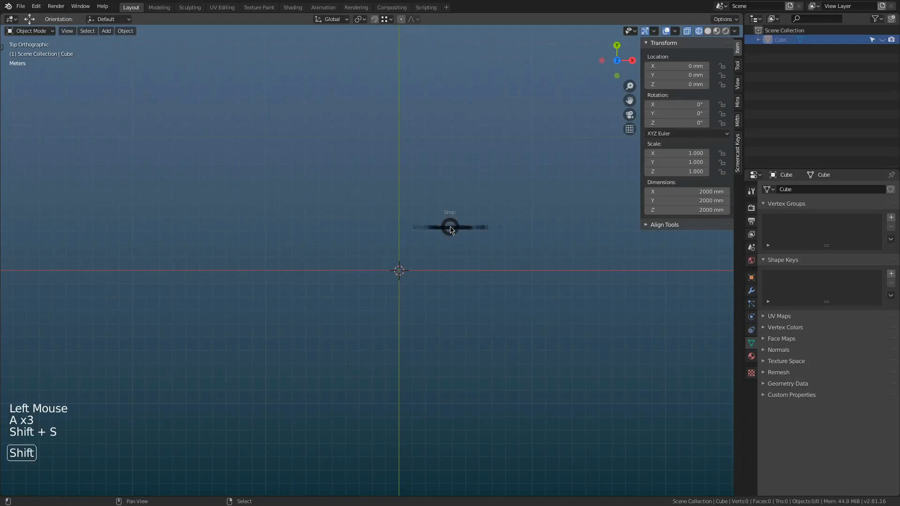
left_click(400, 264)
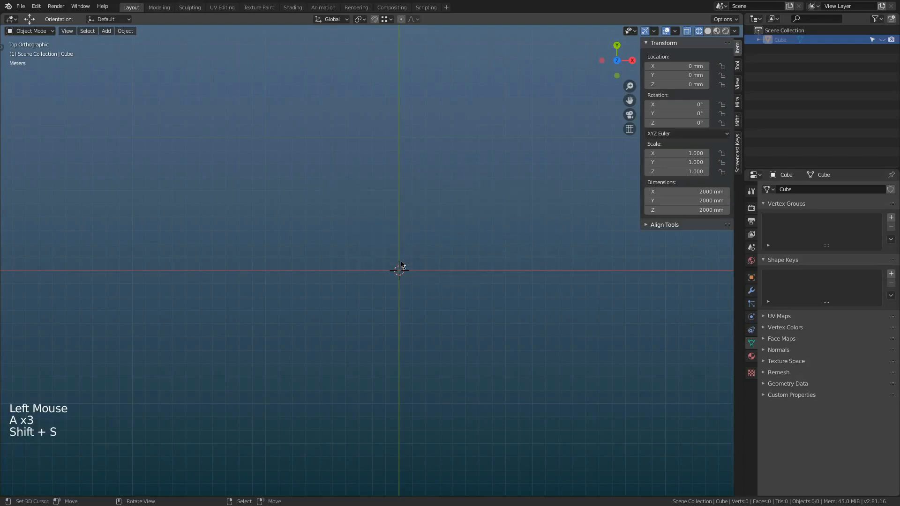
Import locators.FBX from the BMW M3 Lightweight folder with the default FBX options.
left_click(20, 6)
mouse_move(64, 134)
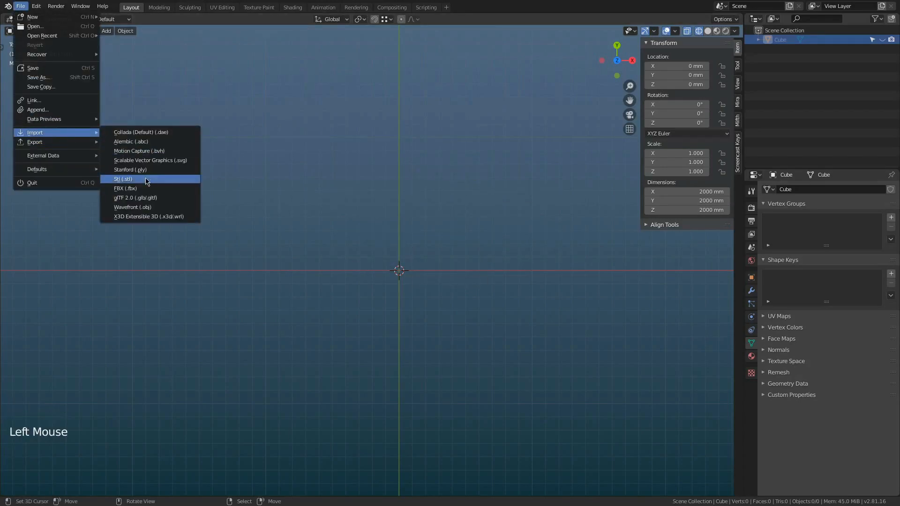
left_click(124, 191)
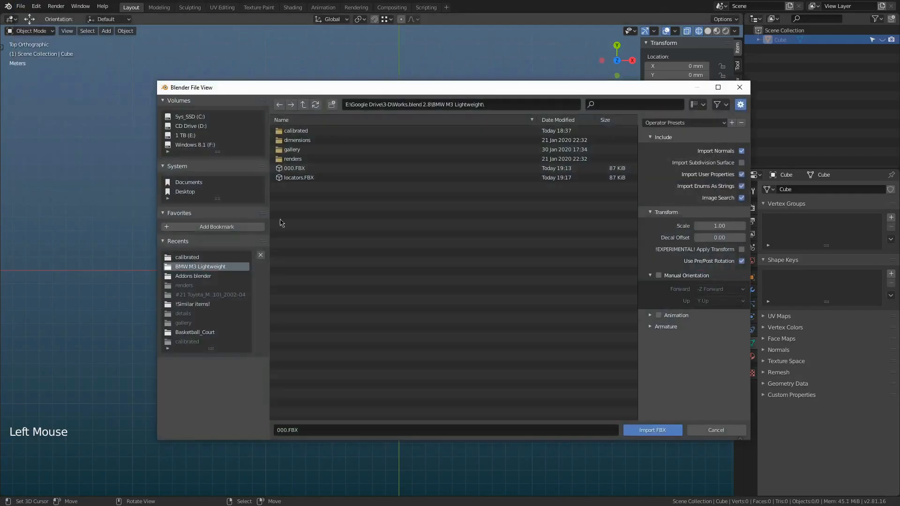
left_click(300, 178)
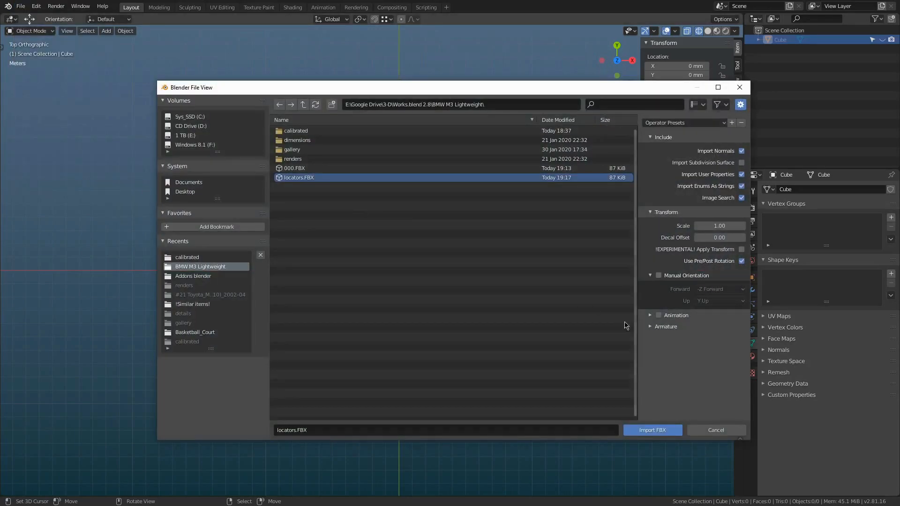
left_click(665, 431)
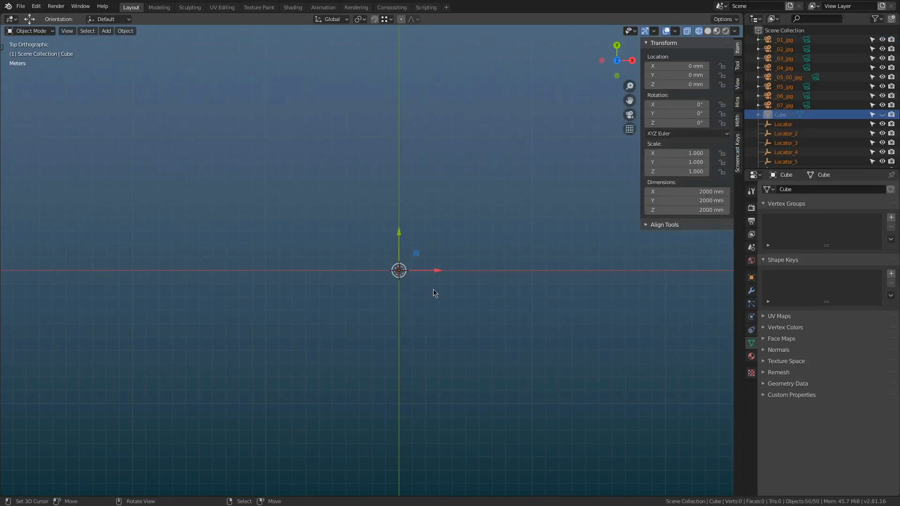
Scale all imported cameras and locators up by a factor of 200.
scroll(425, 291, "up", 17)
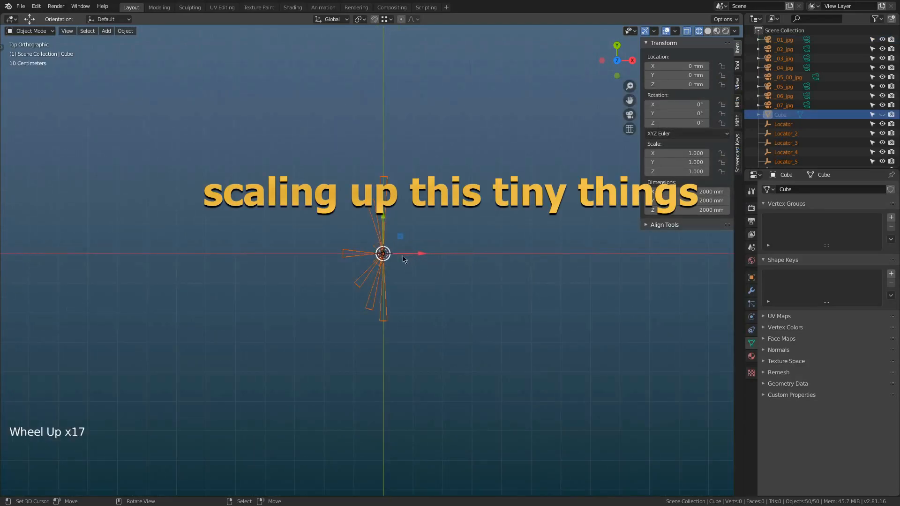
type("s200")
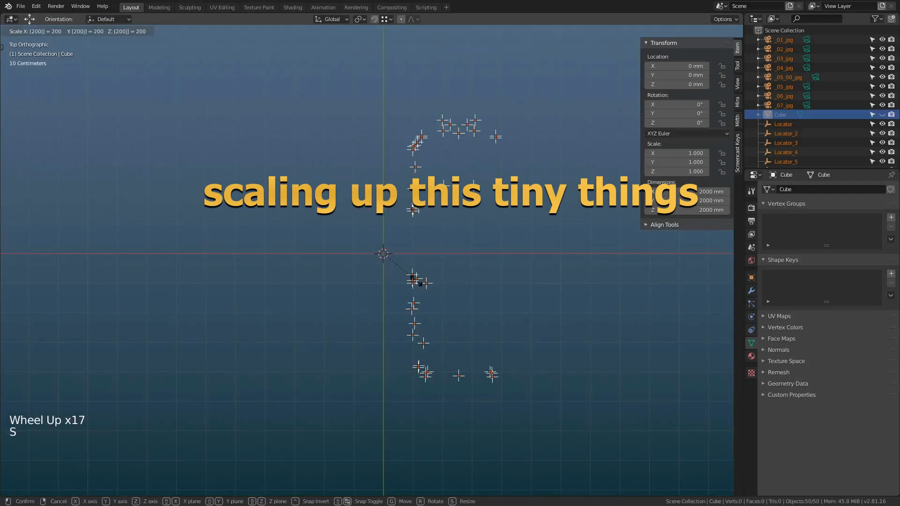
key("Return")
scroll(417, 276, "down", 12)
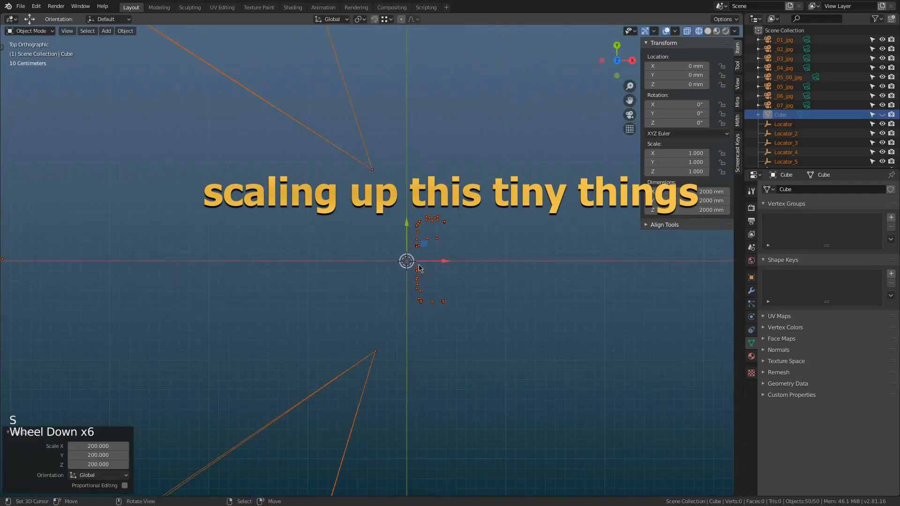
scroll(434, 263, "up", 4)
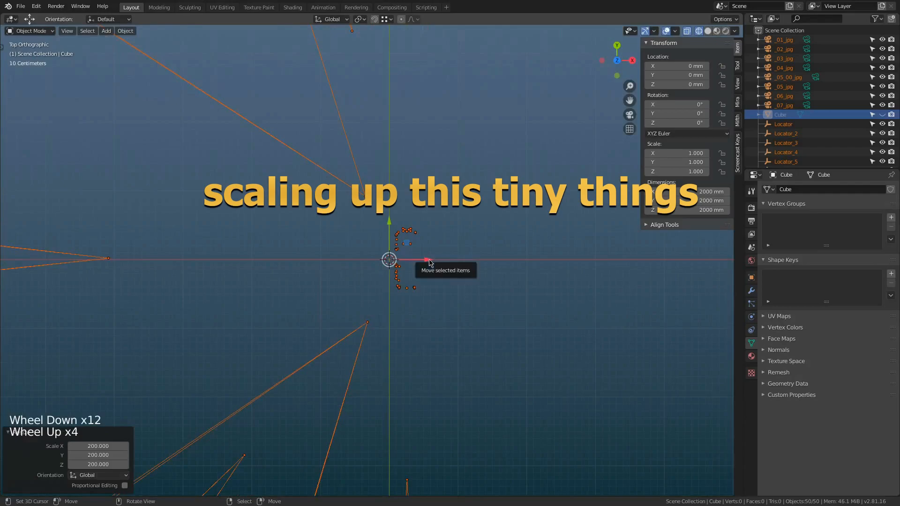
Move the imported objects about -259 mm along X, and rotate them 180° about Z in the top view.
left_click_drag(430, 263, 412, 264)
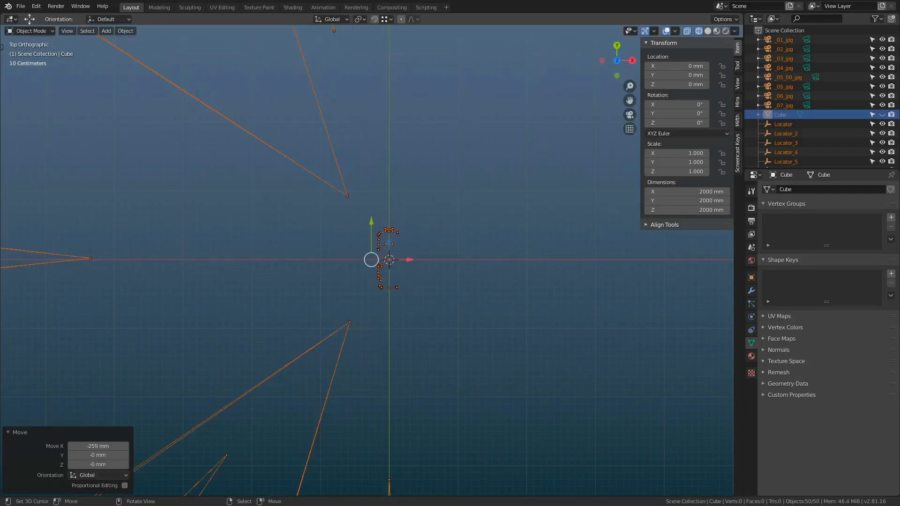
type("r180")
key("Return")
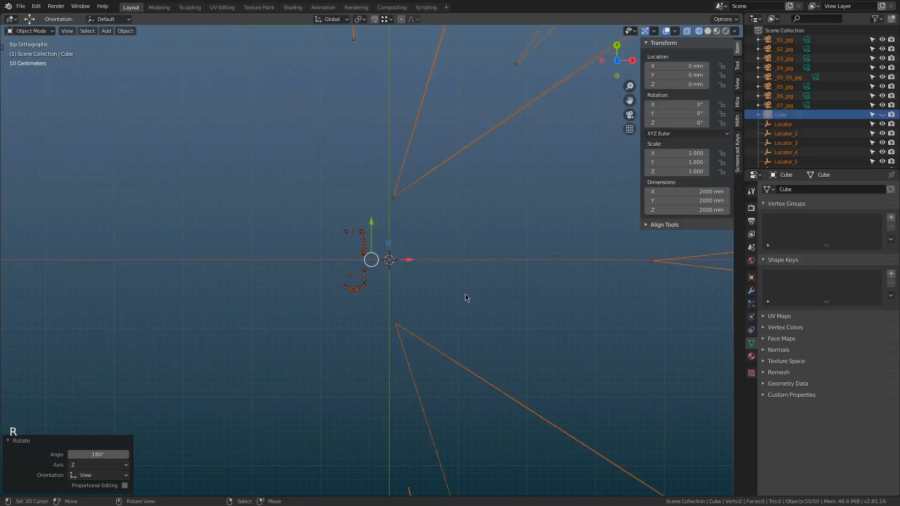
key("KP_3")
key("KP_7")
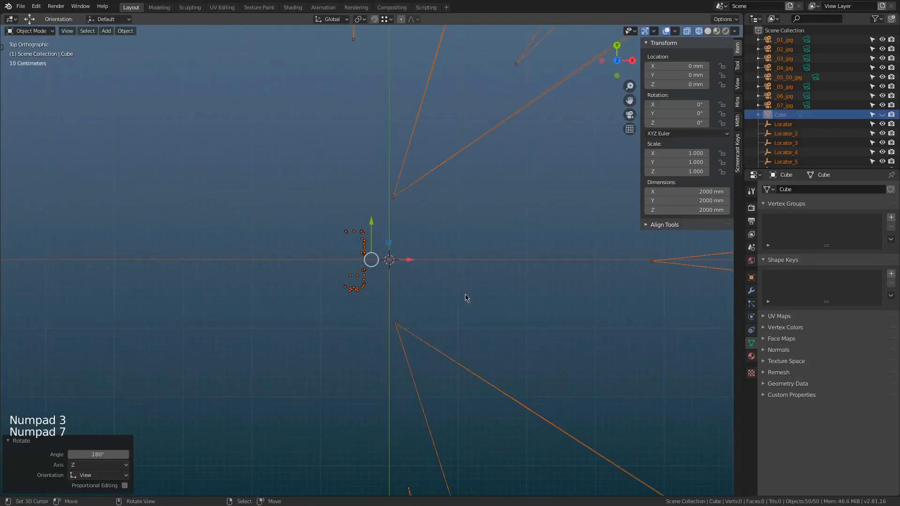
Move all imported cameras and locators along X toward the world Y axis, finishing with a shift of about 7.34 mm.
scroll(326, 265, "up", 5)
left_click_drag(276, 213, 360, 211)
scroll(263, 198, "up", 3)
scroll(263, 198, "up", 1)
scroll(361, 212, "up", 2)
middle_click_drag(295, 197, 372, 205, "shift")
left_click_drag(522, 257, 526, 257)
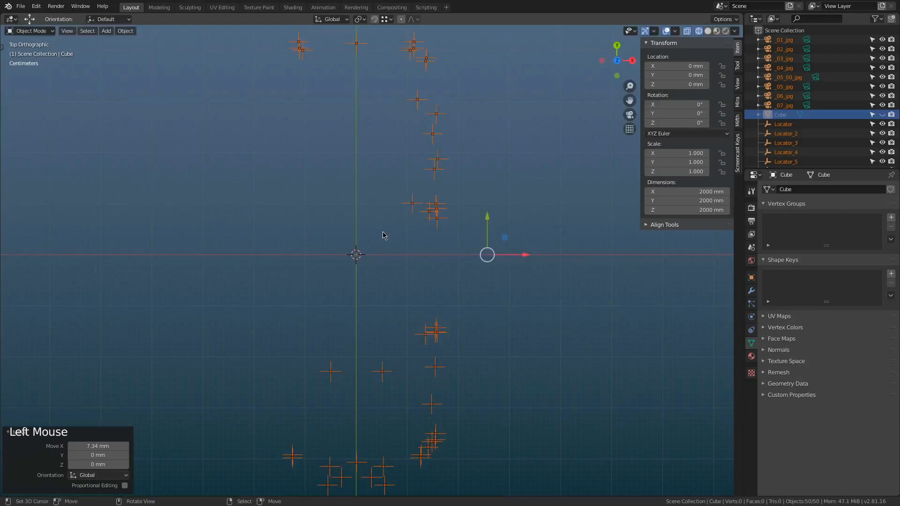
Shift the imported objects about -0.665 mm along X to bring the center locator closer to the Y axis.
scroll(373, 208, "up", 4)
middle_click_drag(372, 208, 372, 217, "shift")
scroll(372, 217, "up", 18)
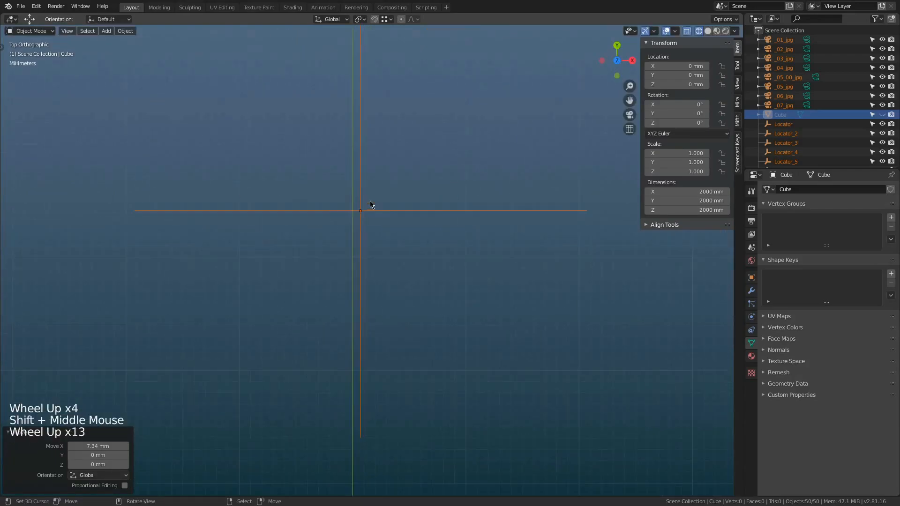
key("g")
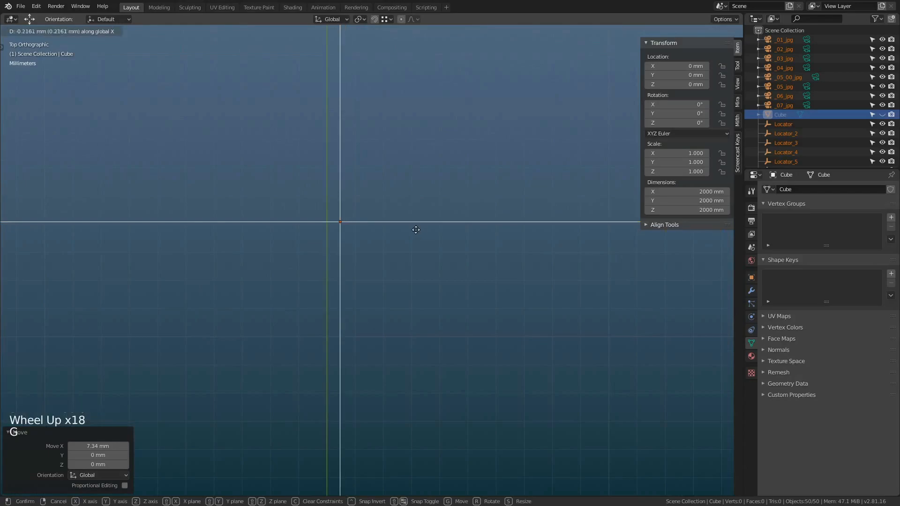
left_click(404, 231)
Fine-tune the imported objects by about -0.0216 mm along X so the center locator sits on the Y axis.
scroll(330, 224, "up", 20)
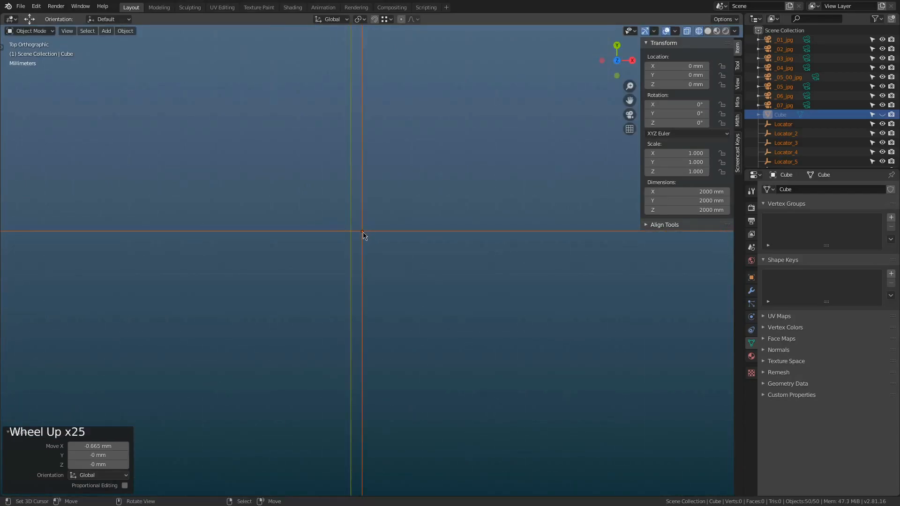
key("g")
key("x")
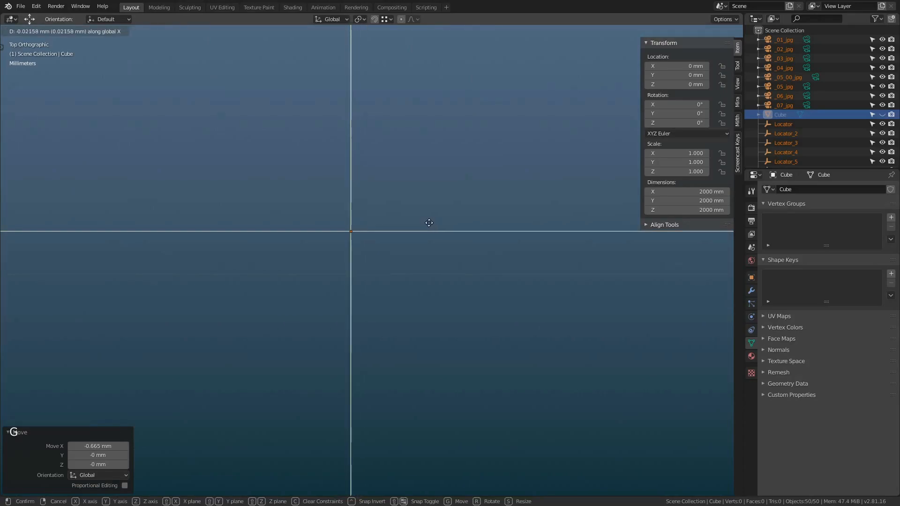
left_click(426, 224)
scroll(400, 262, "down", 8)
scroll(401, 261, "up", 1)
scroll(402, 261, "down", 20)
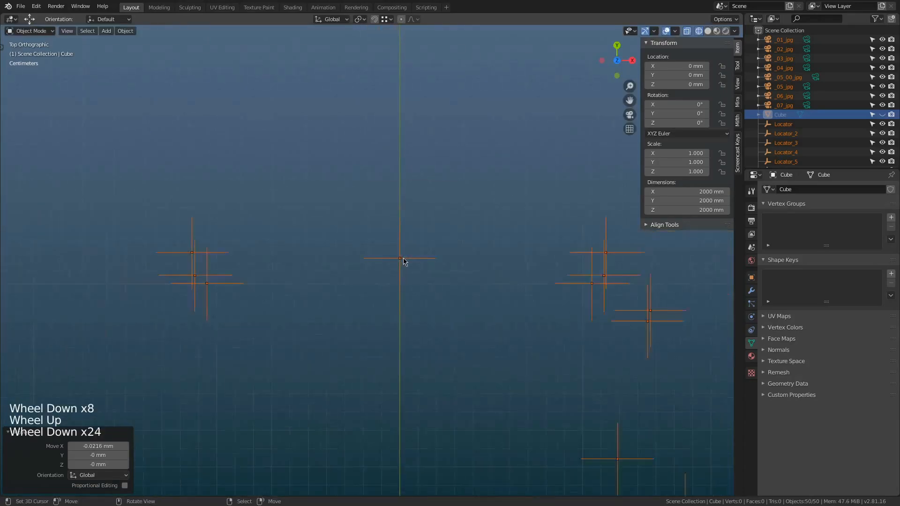
scroll(409, 264, "down", 4)
key("KP_Decimal")
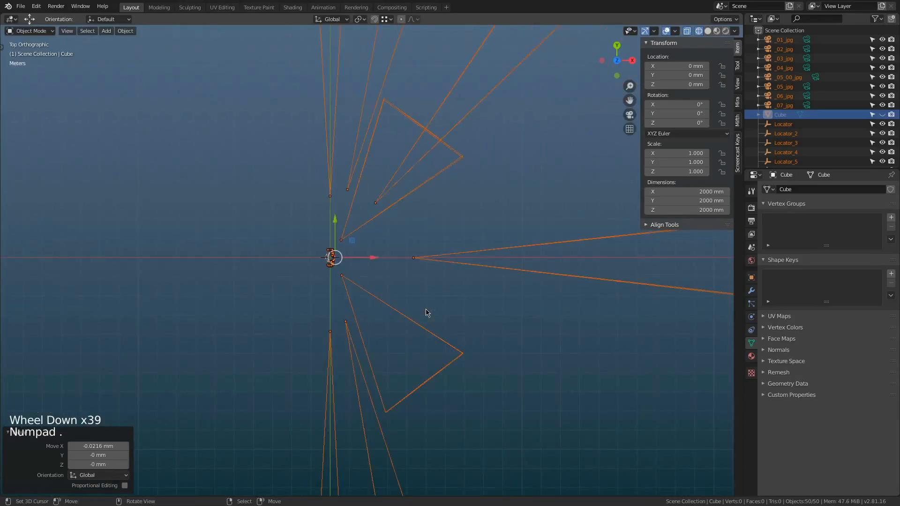
scroll(385, 271, "up", 3)
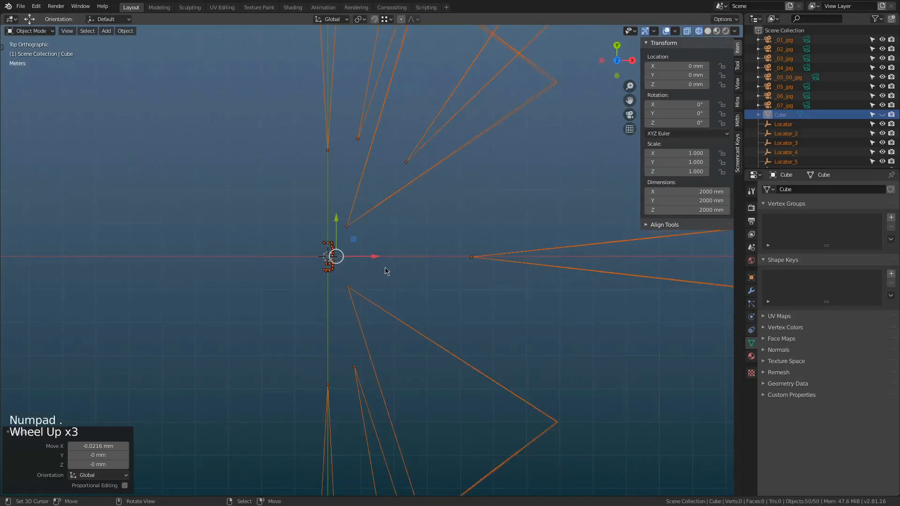
scroll(398, 272, "down", 3)
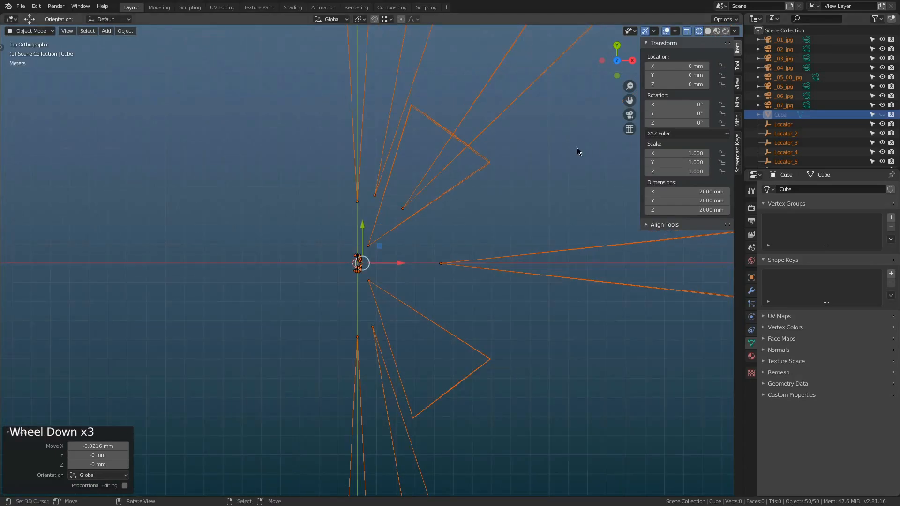
Select camera _01_jpg and transfer its X rotation of 89.506° from 3ds Max to the same camera in Blender.
left_click(792, 40)
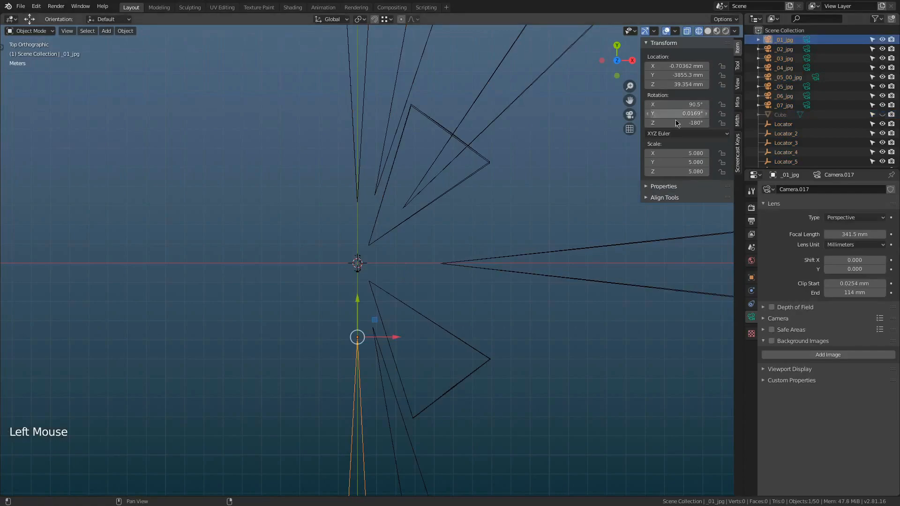
scroll(540, 300, "down", 4)
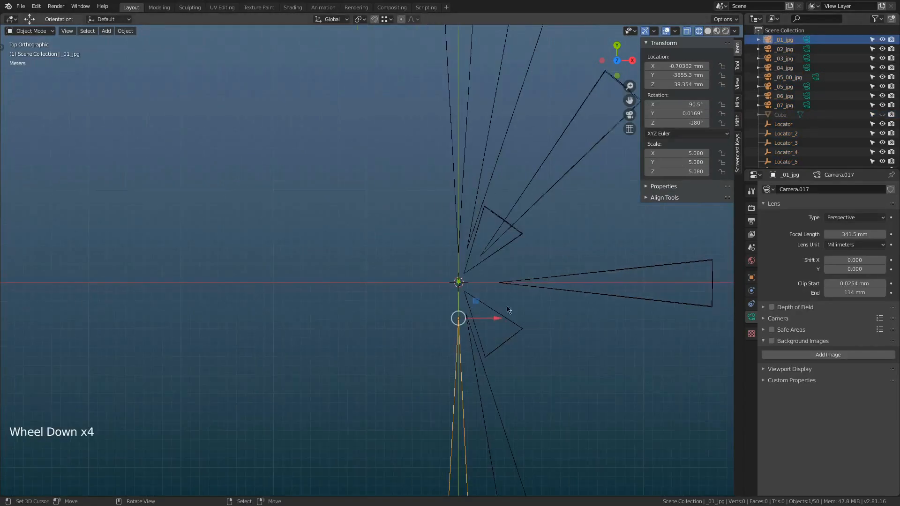
key("alt+Tab")
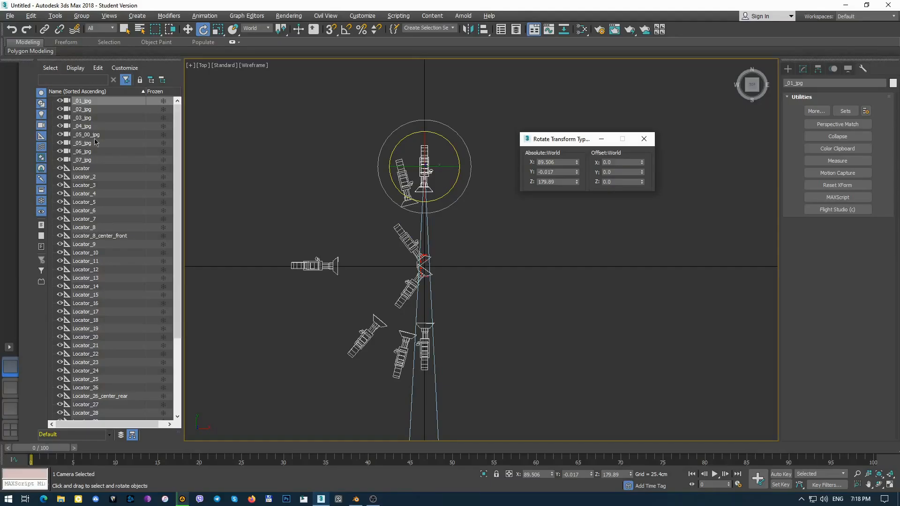
left_click(81, 102)
key("alt+Tab")
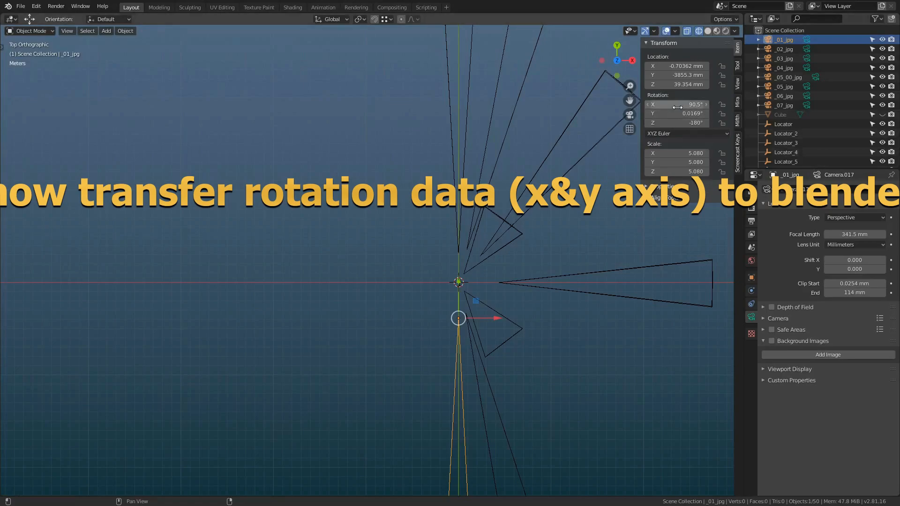
key("ctrl+v")
Copy camera _01_jpg's Y rotation of -0.017° from 3ds Max and apply it to the camera in Blender.
key("alt+Tab")
double_click(552, 172)
key("ctrl+c")
key("alt+Tab")
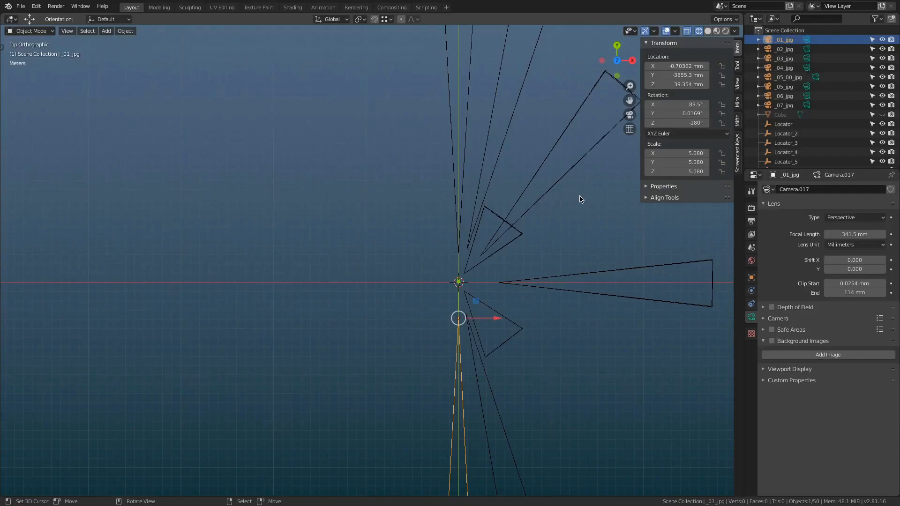
key("ctrl+v")
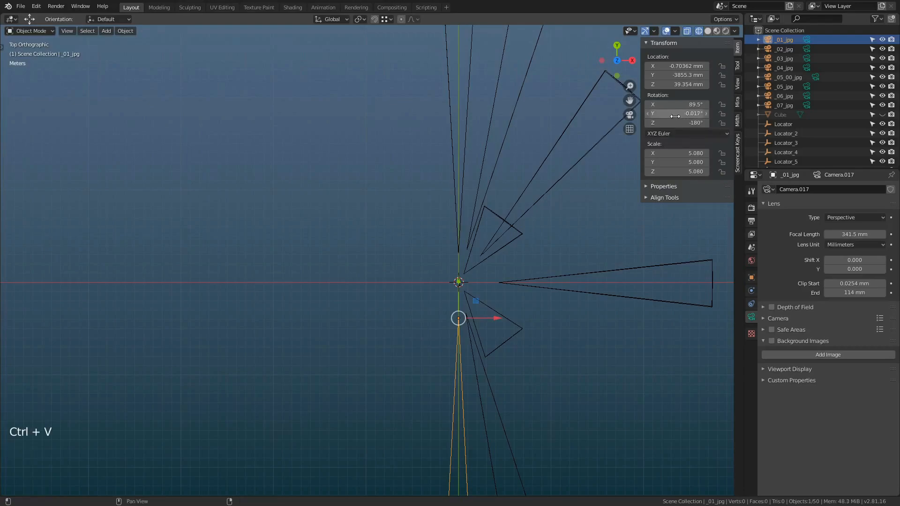
Rotate camera _01_jpg 180° about Z in the top view.
type("r180")
key("Return")
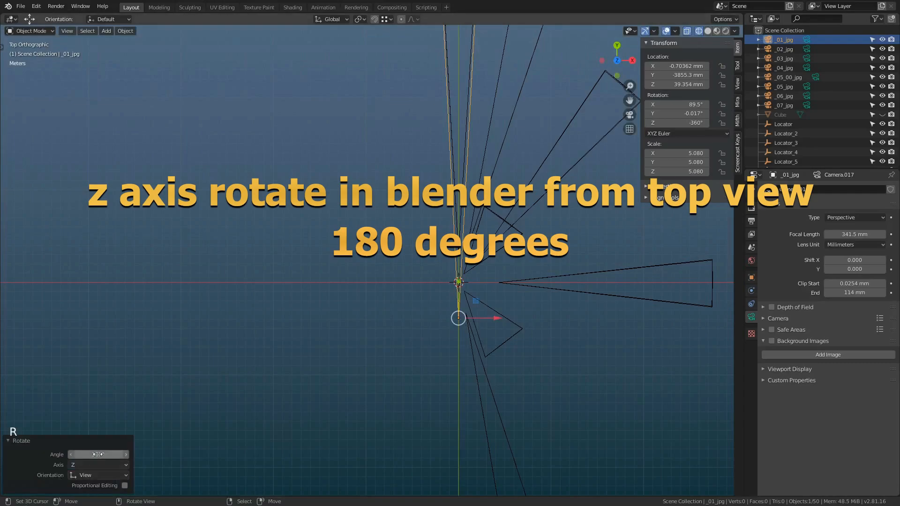
scroll(464, 263, "up", 4)
scroll(463, 263, "up", 5)
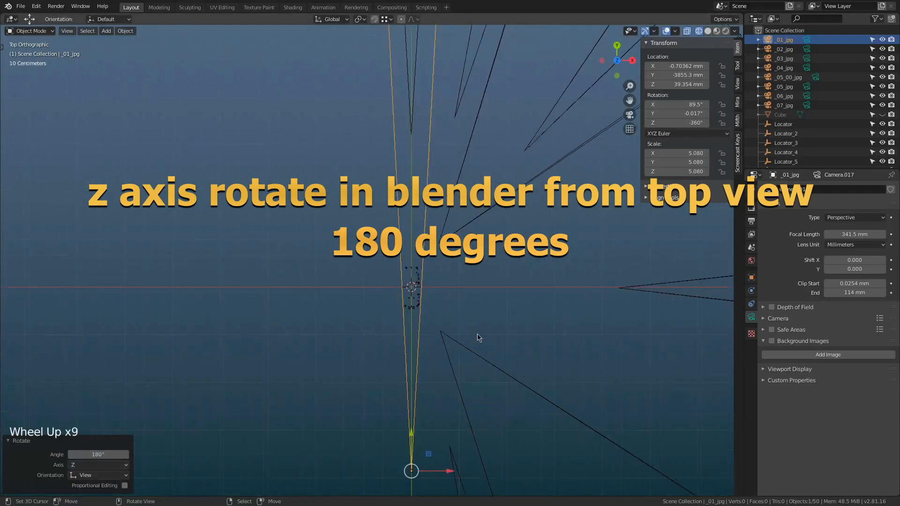
scroll(480, 337, "down", 7)
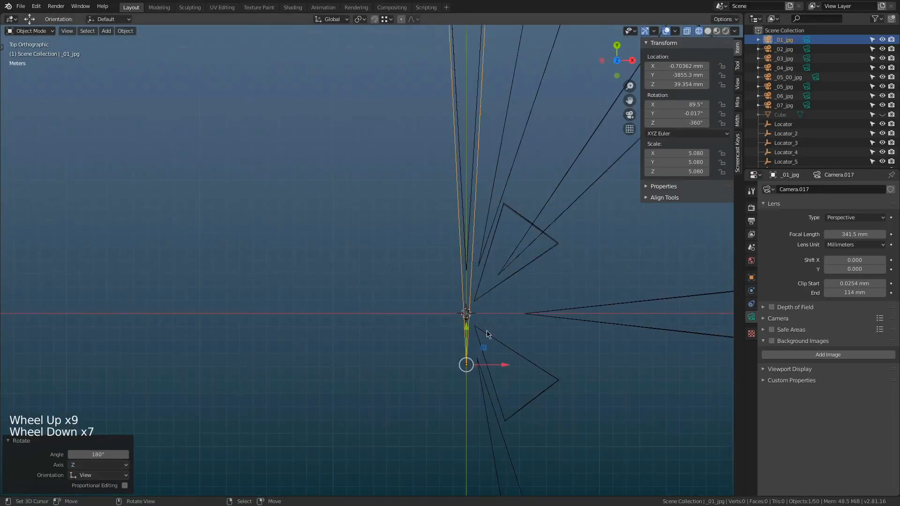
Add 01.jpg from the calibrated folder as the background image of camera _01_jpg.
left_click(828, 355)
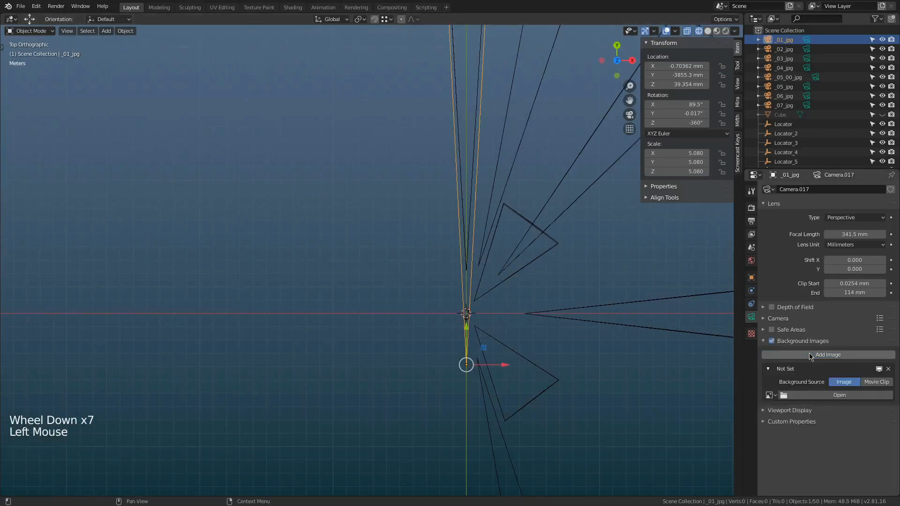
double_click(827, 395)
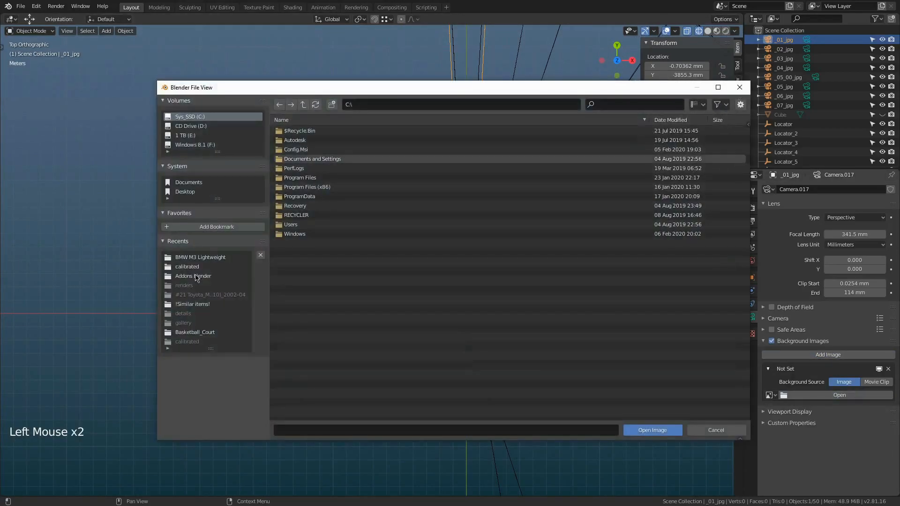
left_click(200, 271)
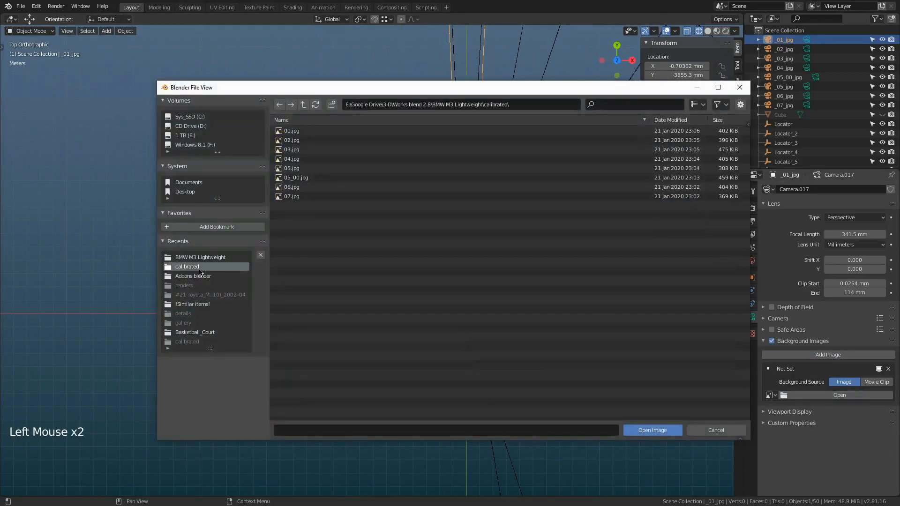
double_click(291, 133)
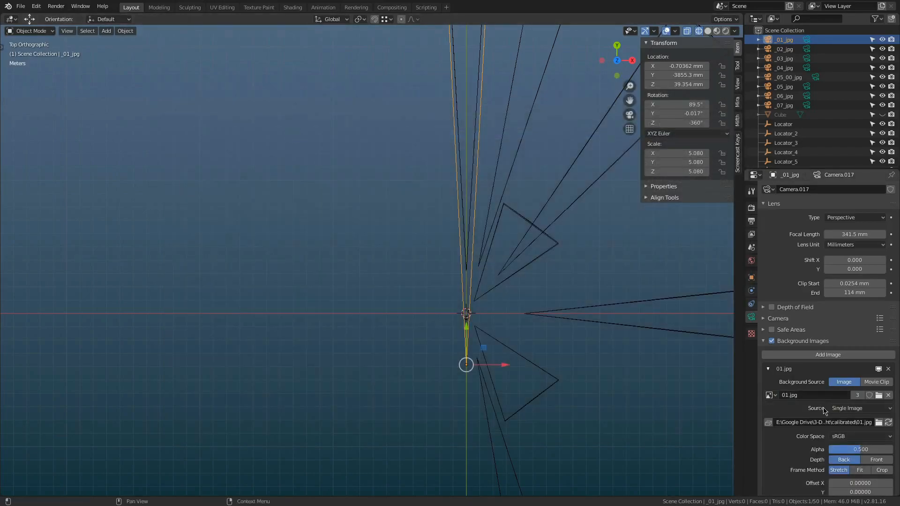
Look through camera _01_jpg and set its clip start to 100 mm and clip end to 1000000 mm.
key("ctrl+KP_0")
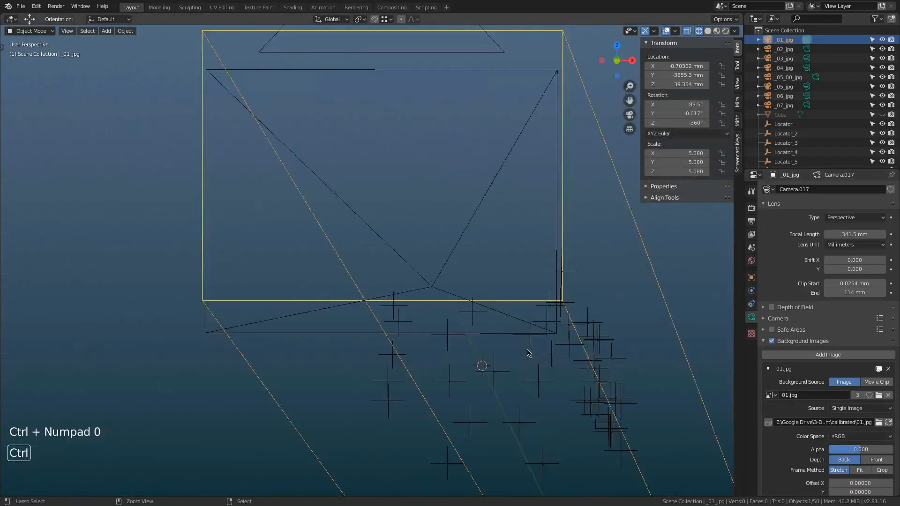
left_click(850, 284)
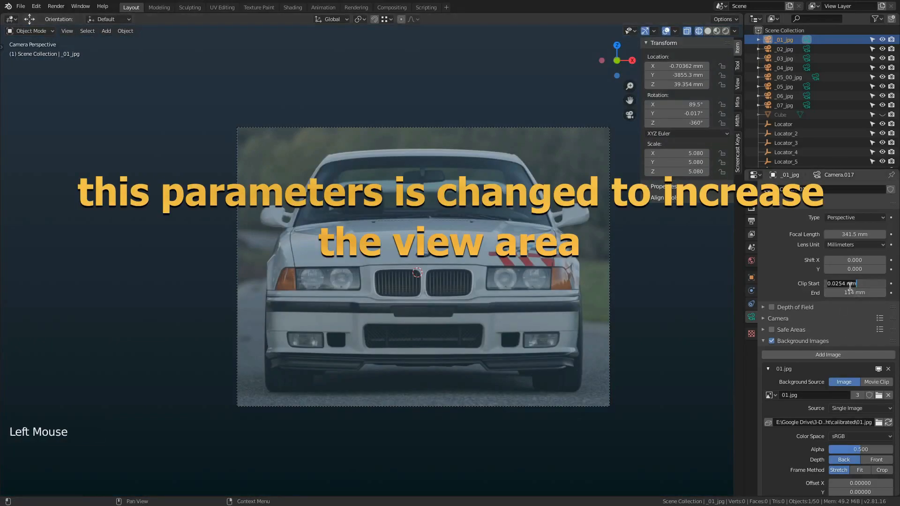
type("100")
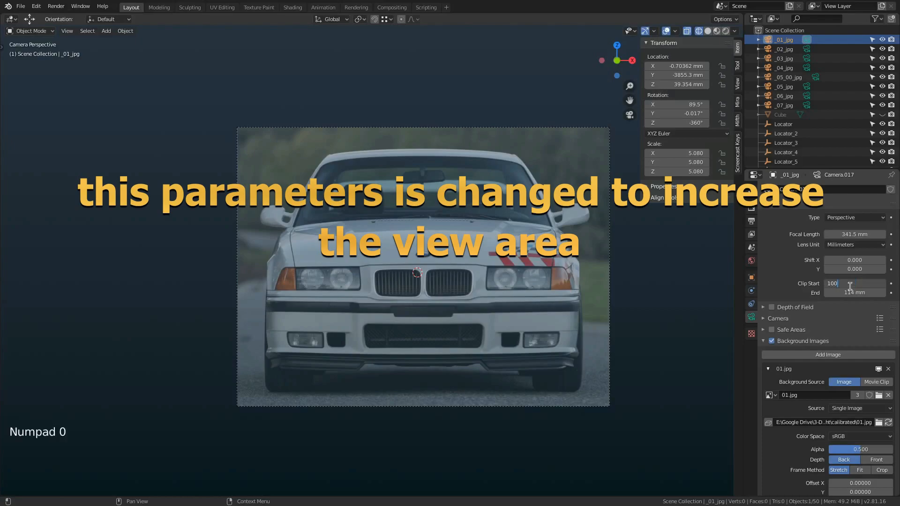
key("Tab")
type("1000")
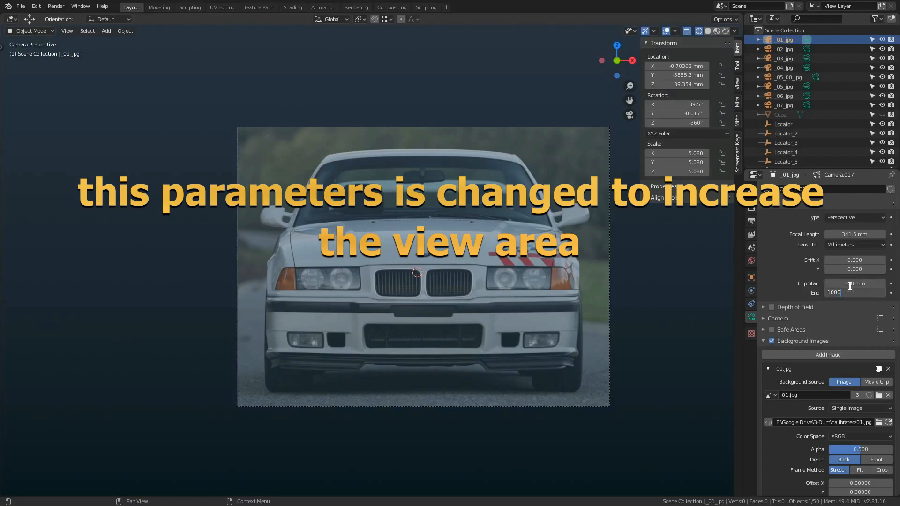
type("000")
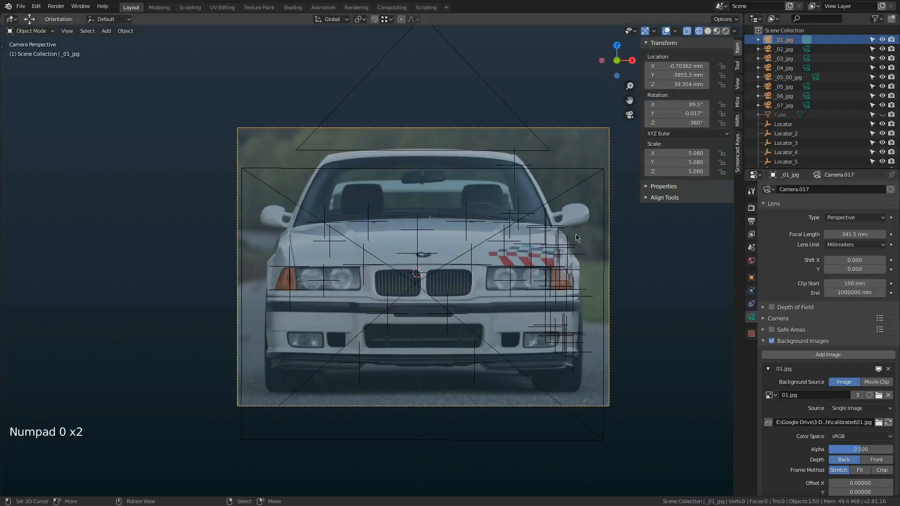
Move camera _01_jpg about -5.77 mm along X so the front center locator matches the hood badge in the photo.
scroll(437, 272, "up", 6)
scroll(468, 265, "down", 3)
middle_click_drag(468, 265, 390, 250, "shift")
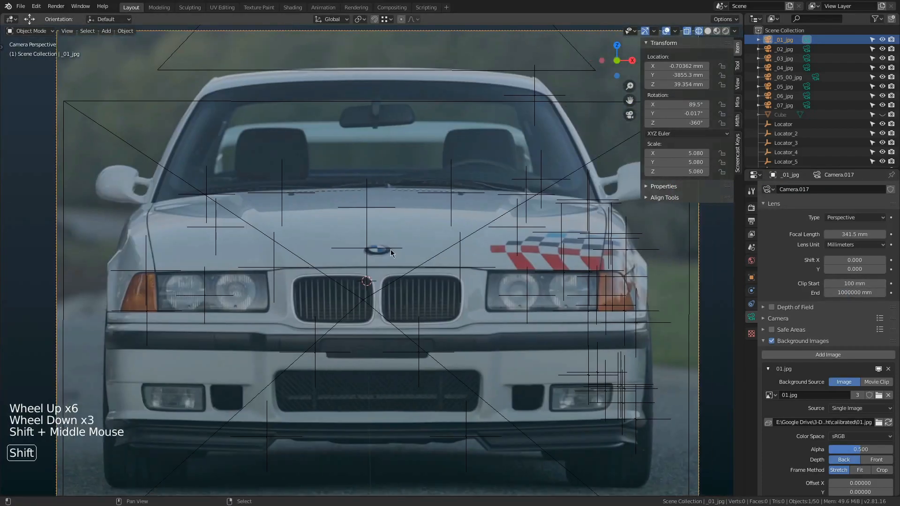
scroll(391, 251, "up", 1)
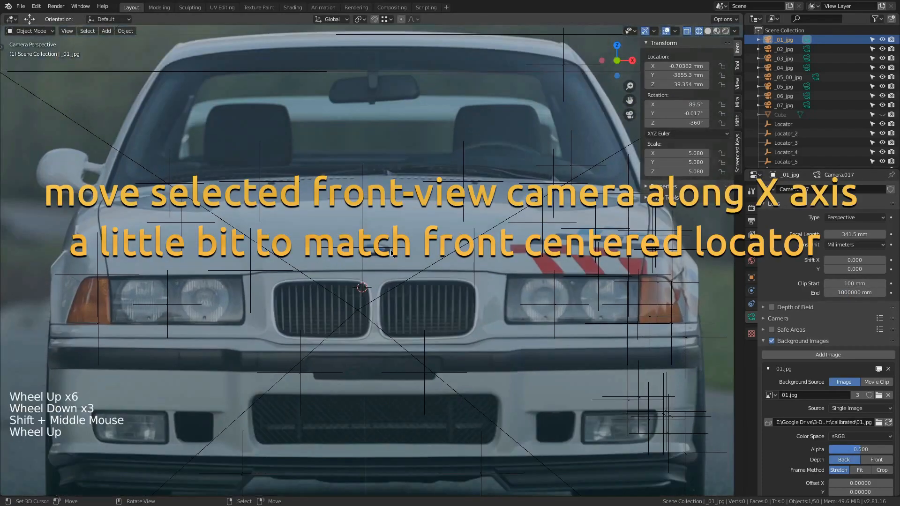
key("g")
key("x")
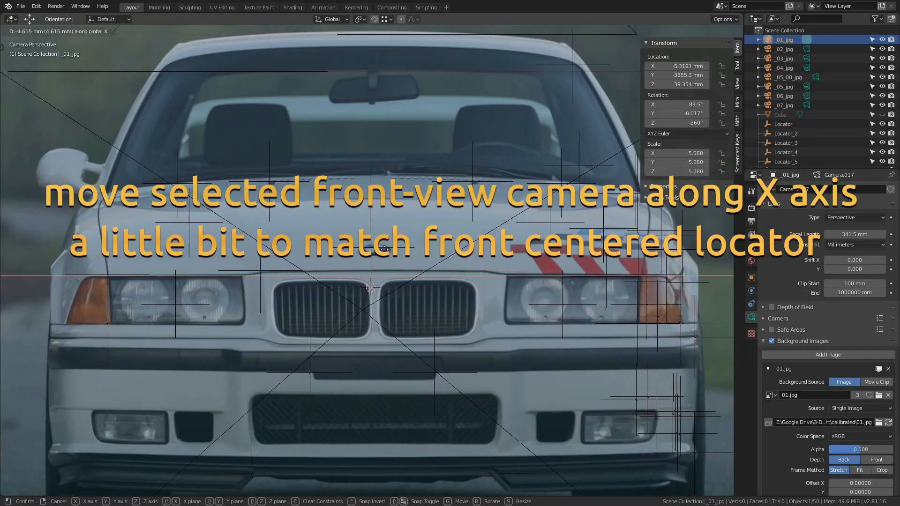
left_click(384, 248)
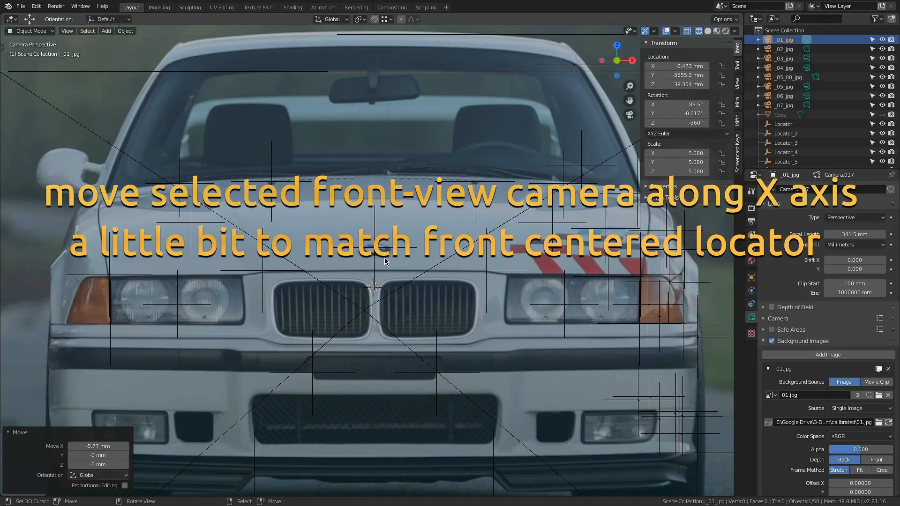
scroll(385, 262, "down", 3)
scroll(396, 337, "up", 3)
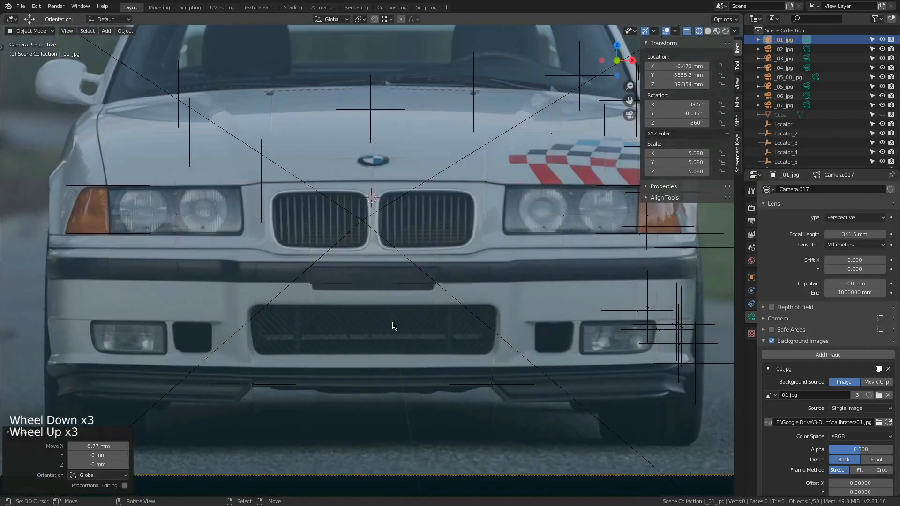
scroll(393, 325, "down", 9)
Copy camera _02_jpg's X rotation of 89.685° and Y rotation of -0.123° from 3ds Max to the same camera in Blender.
key("KP_7")
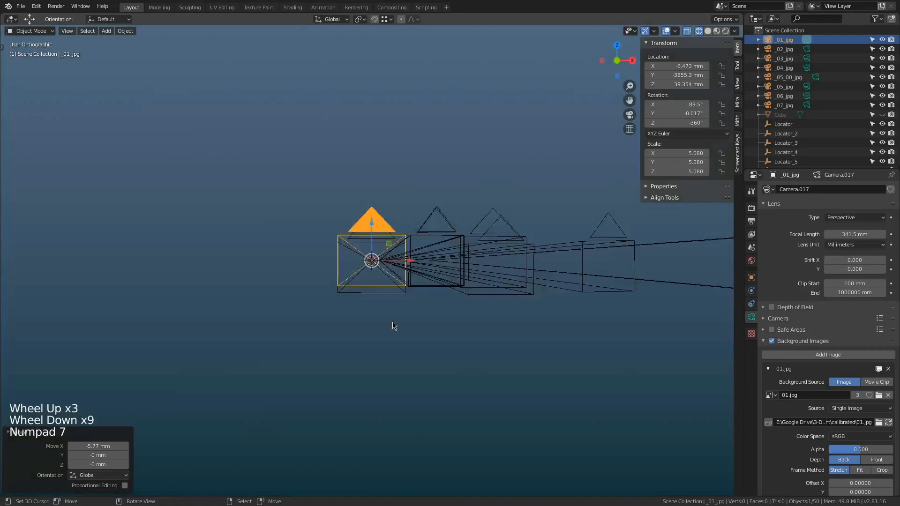
scroll(514, 284, "up", 5)
key("KP_7")
scroll(440, 318, "down", 2)
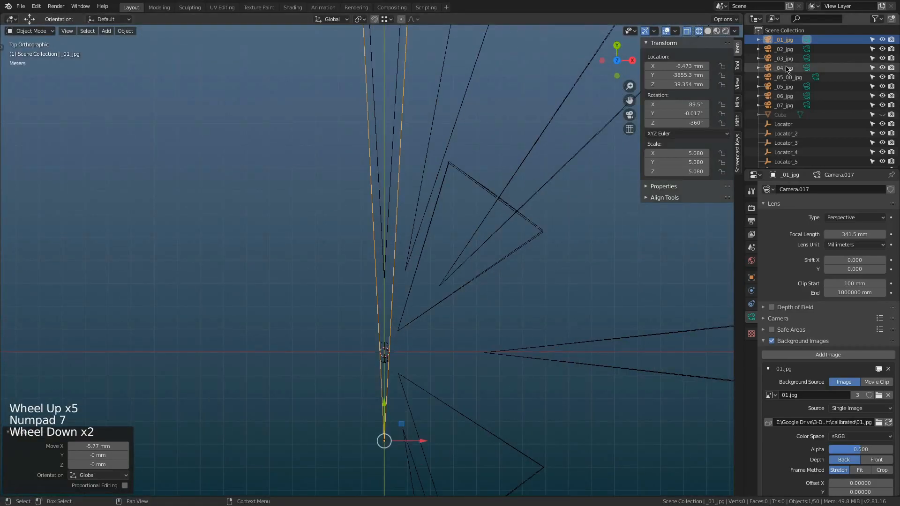
left_click(789, 51)
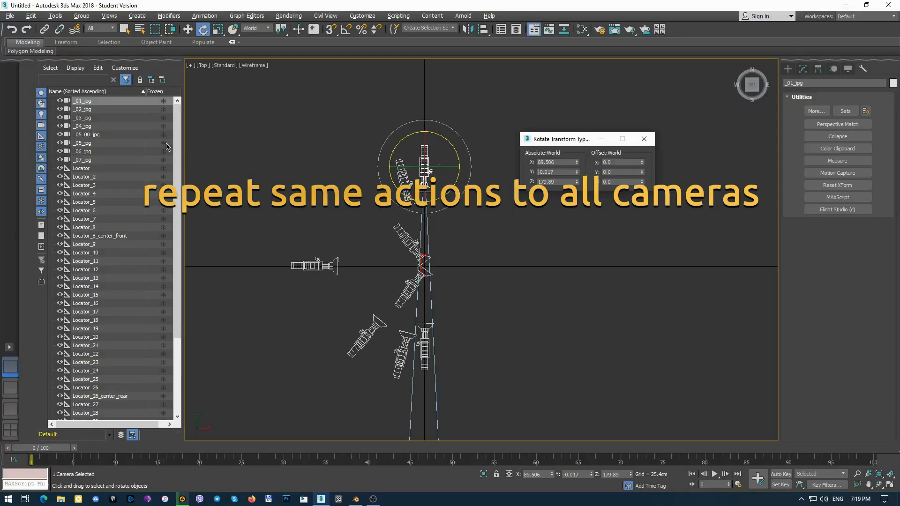
left_click(84, 112)
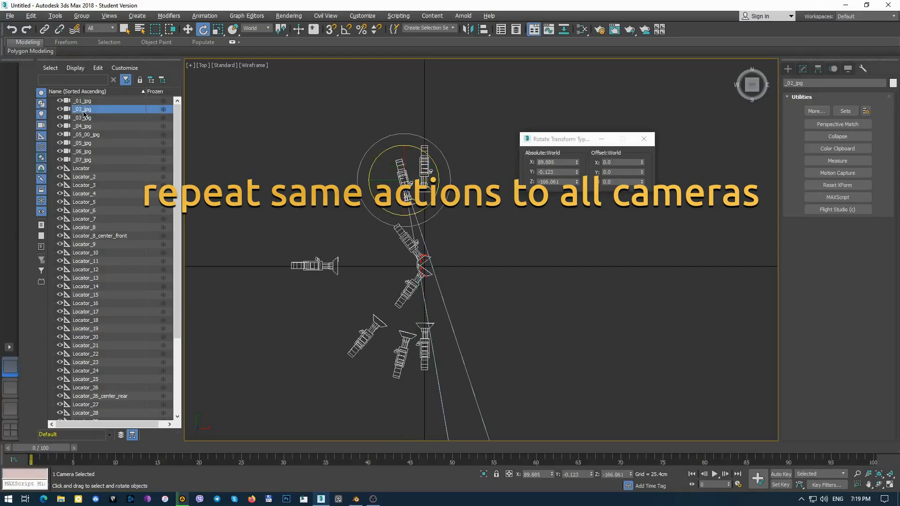
left_click_drag(569, 162, 527, 162)
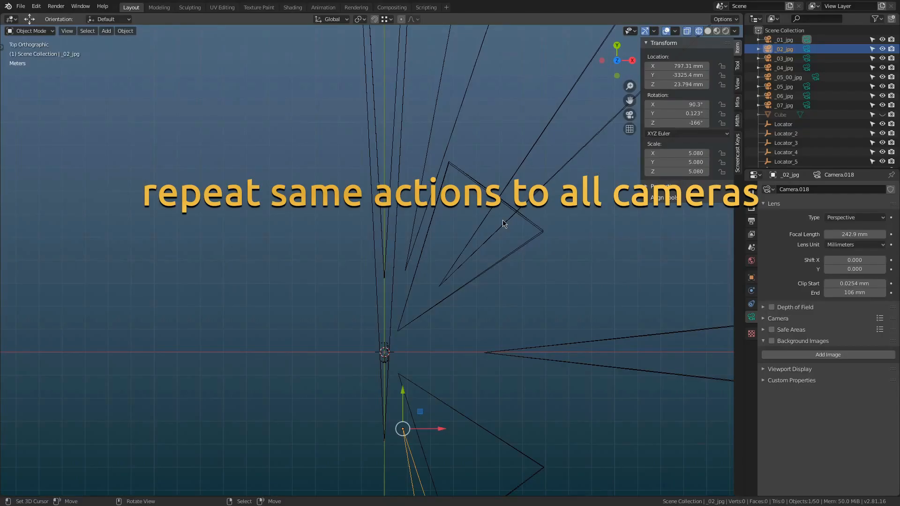
key("ctrl+v")
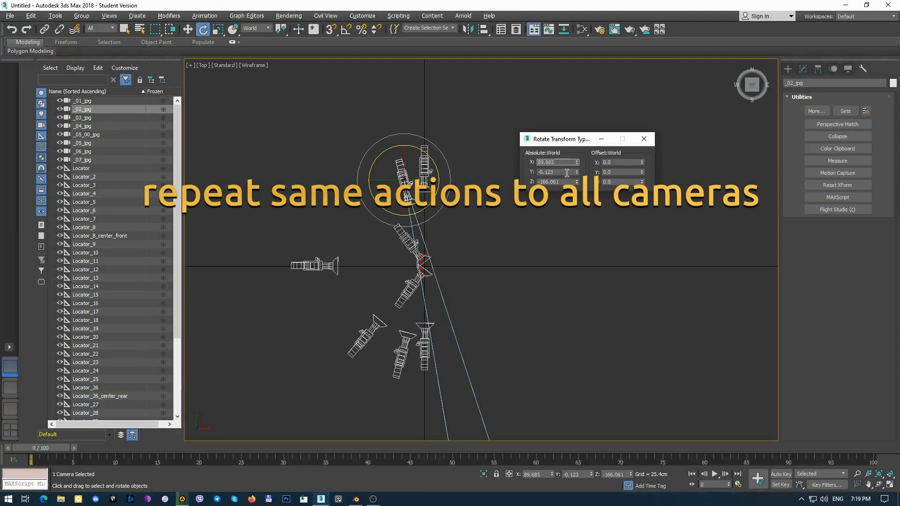
left_click_drag(567, 172, 537, 172)
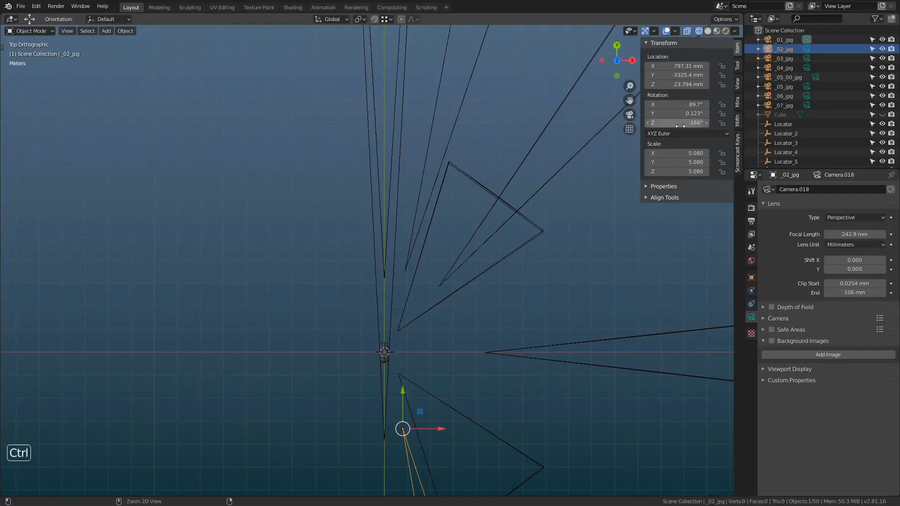
key("ctrl+v")
Rotate camera _02_jpg 180° about Z in the top view.
scroll(466, 384, "down", 2)
middle_click_drag(466, 384, 459, 329, "shift")
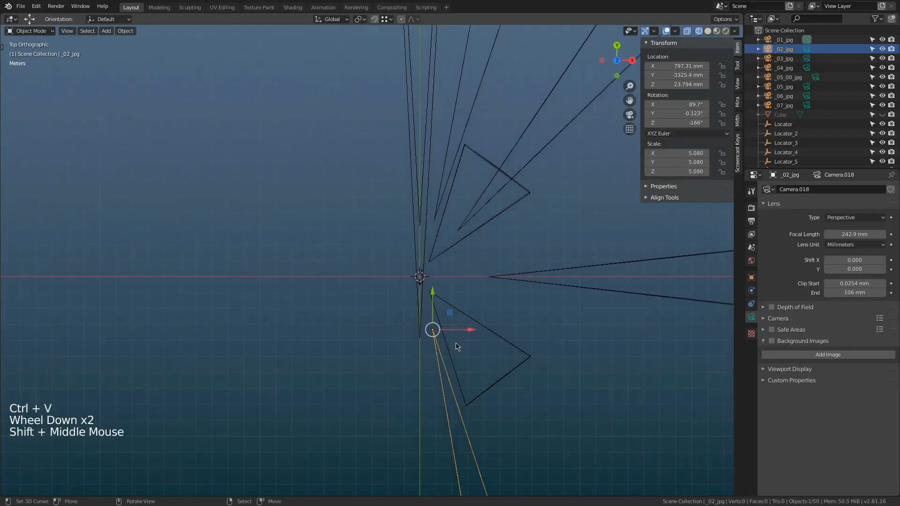
type("r180")
key("Return")
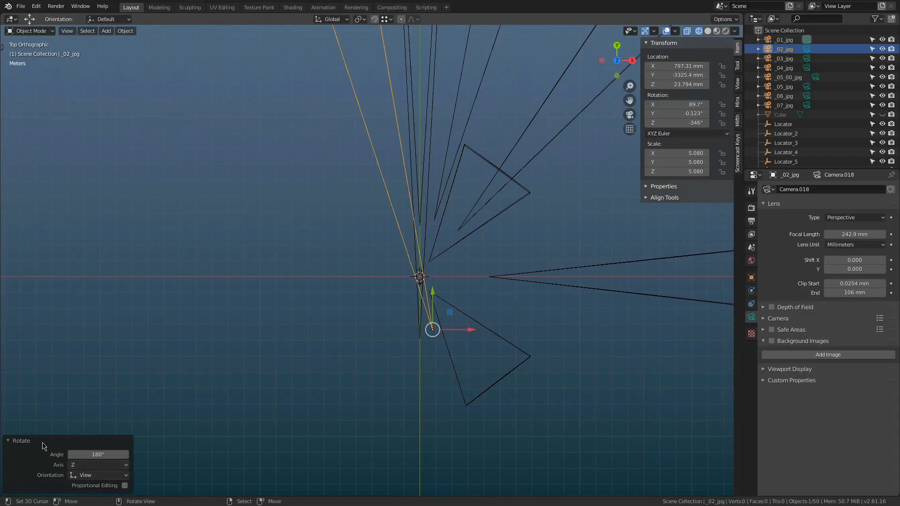
Add 02.jpg from the calibrated folder as the background image of camera _02_jpg.
scroll(393, 325, "up", 3)
scroll(569, 302, "up", 1)
scroll(569, 303, "down", 1)
middle_click_drag(569, 302, 488, 337, "shift")
left_click(811, 355)
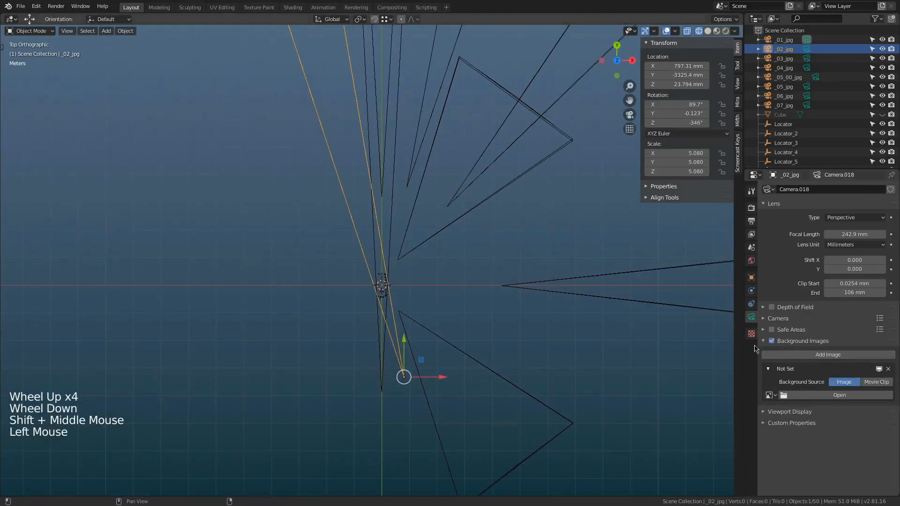
left_click(839, 396)
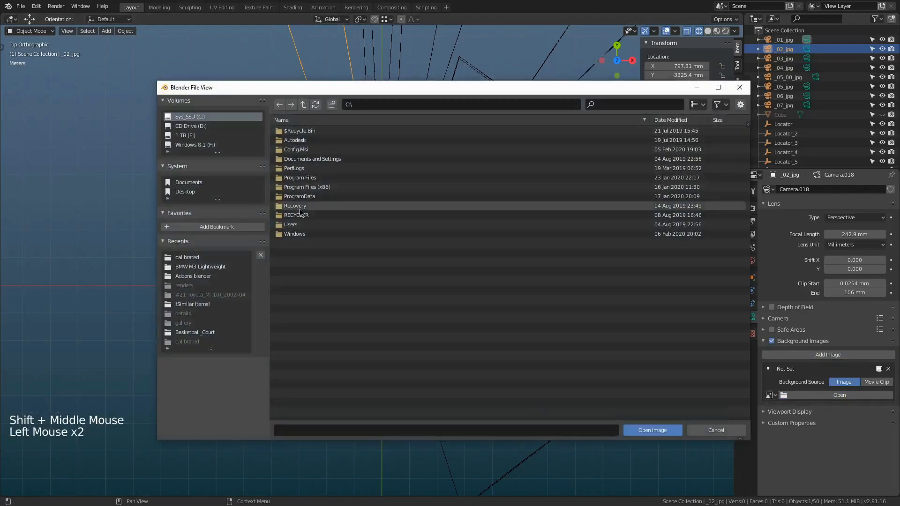
left_click(187, 257)
double_click(295, 140)
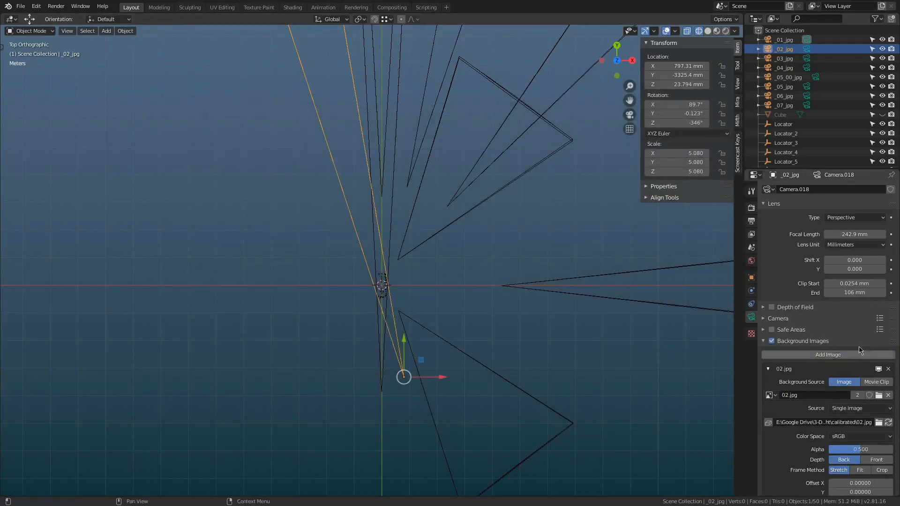
Set camera _02_jpg's clip start to 100 mm and clip end to 1000000 mm.
left_click(851, 283)
type("100")
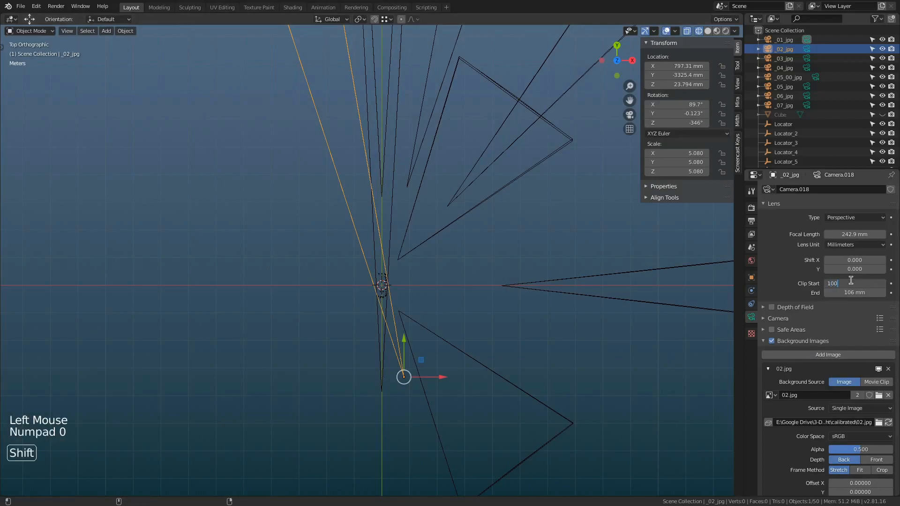
key("Tab")
type("1000000")
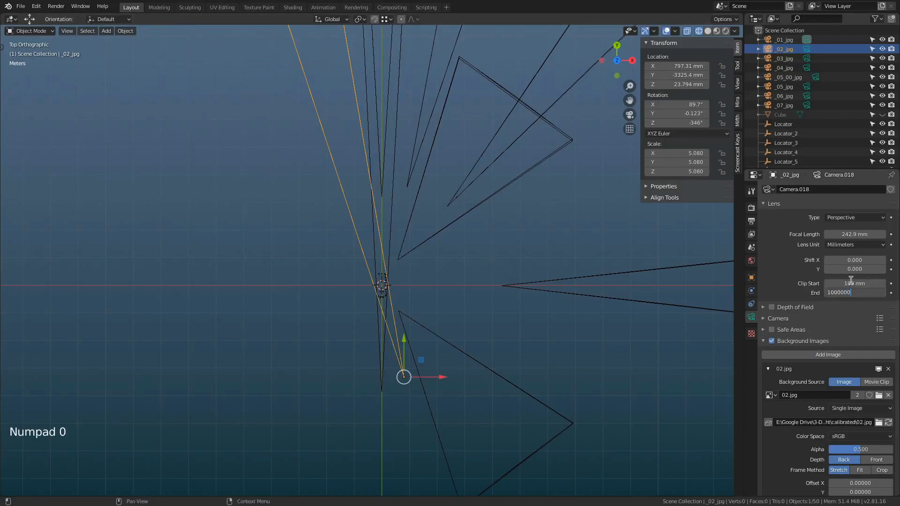
key("Return")
Look through camera _02_jpg and check how the locators line up with the car in the photo.
key("ctrl+KP_0")
scroll(509, 347, "up", 11)
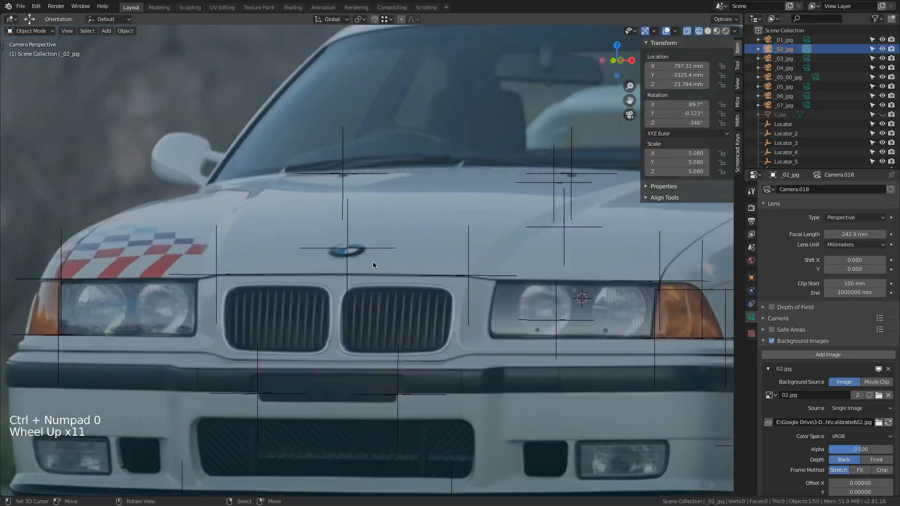
scroll(373, 264, "down", 4)
scroll(373, 261, "down", 4)
middle_click_drag(373, 262, 384, 278, "shift")
scroll(338, 281, "up", 4)
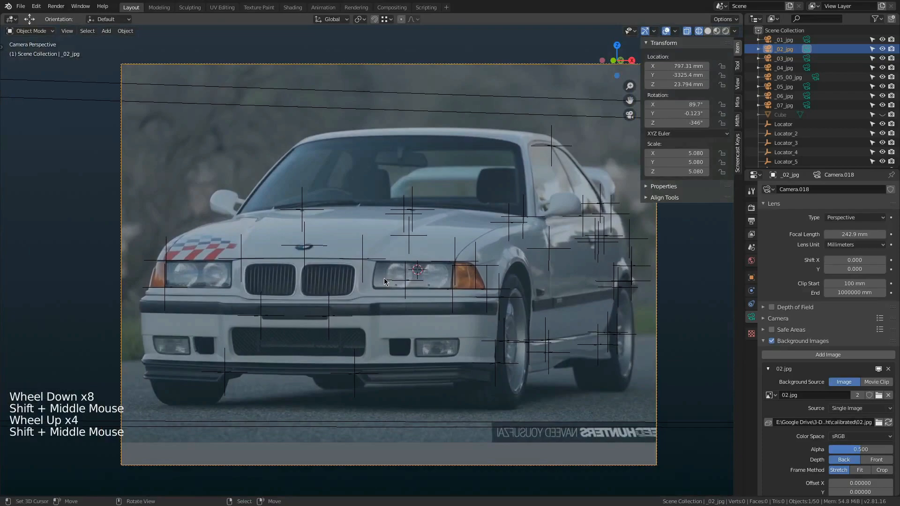
scroll(384, 278, "down", 2)
Copy camera _03_jpg's X rotation of 89.63° from 3ds Max to the same camera in Blender.
key("KP_7")
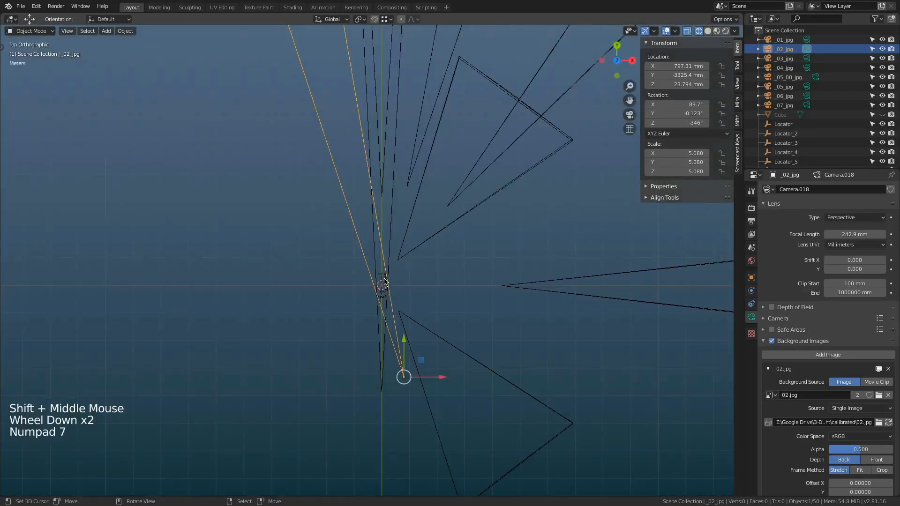
scroll(424, 327, "down", 3)
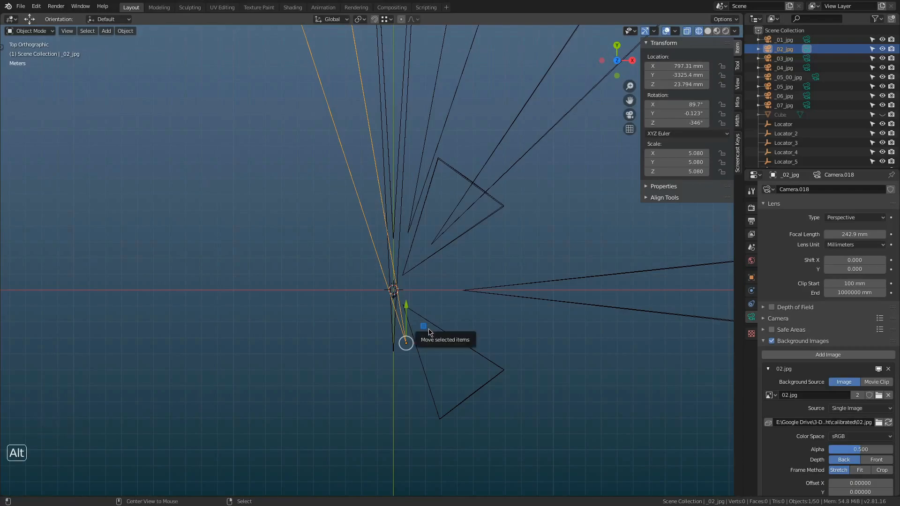
key("alt+Tab")
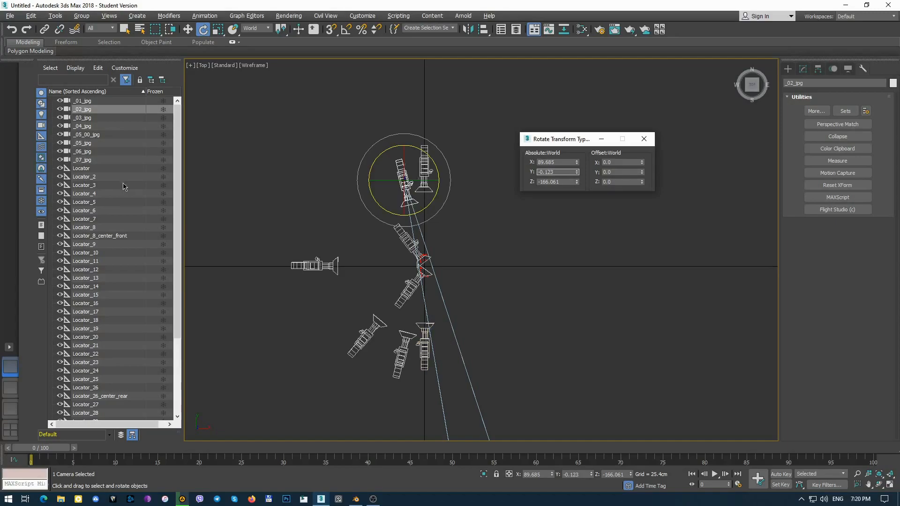
left_click(82, 119)
double_click(557, 162)
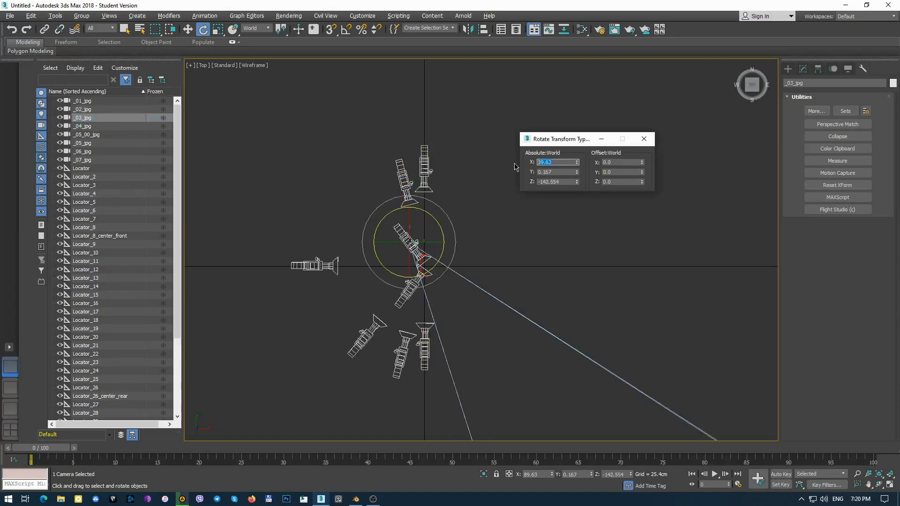
key("alt+Tab")
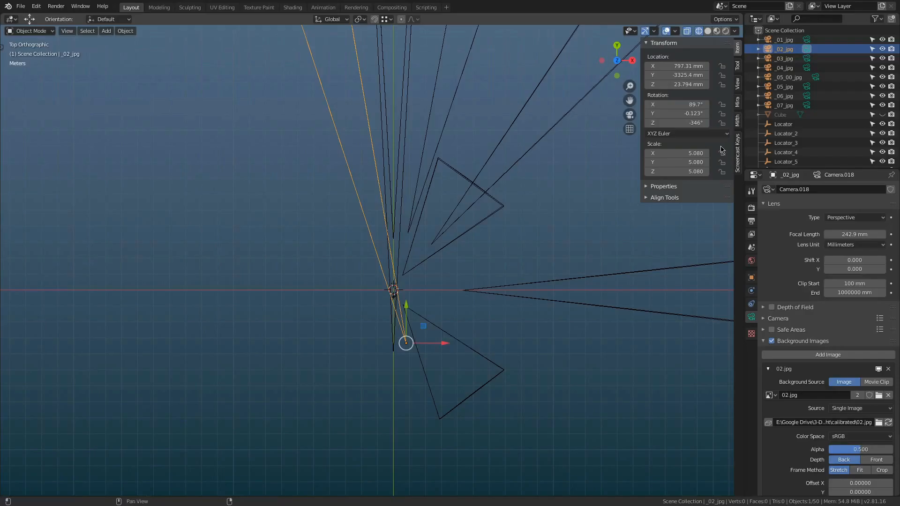
left_click(789, 59)
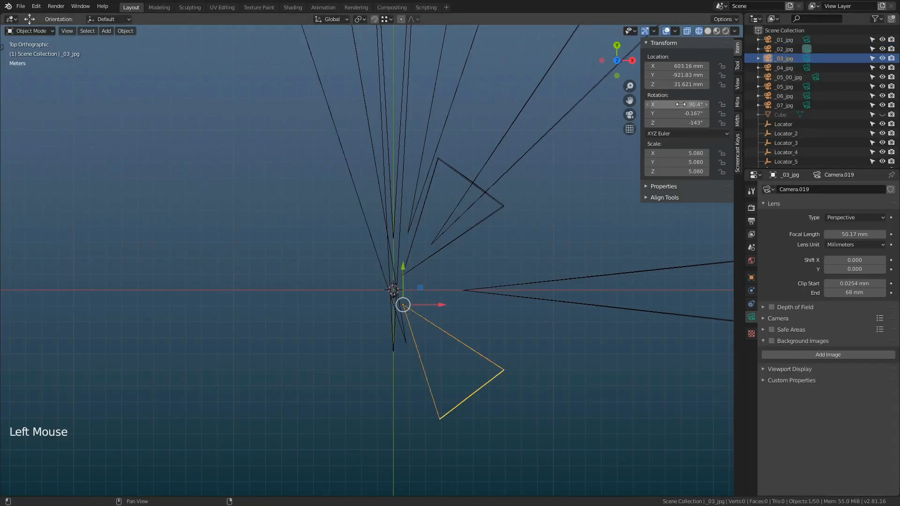
type("89.6°")
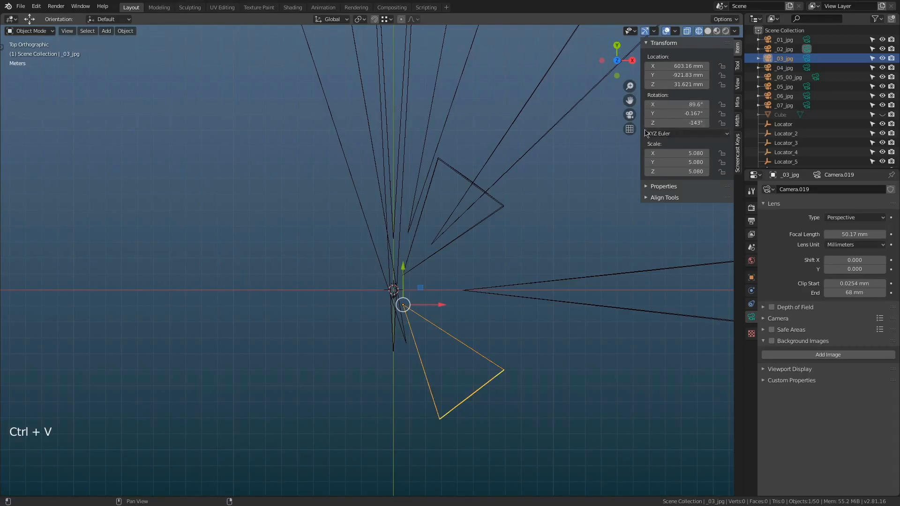
Copy camera _03_jpg's Y rotation of 0.167° from 3ds Max to the same camera in Blender.
key("alt+Tab")
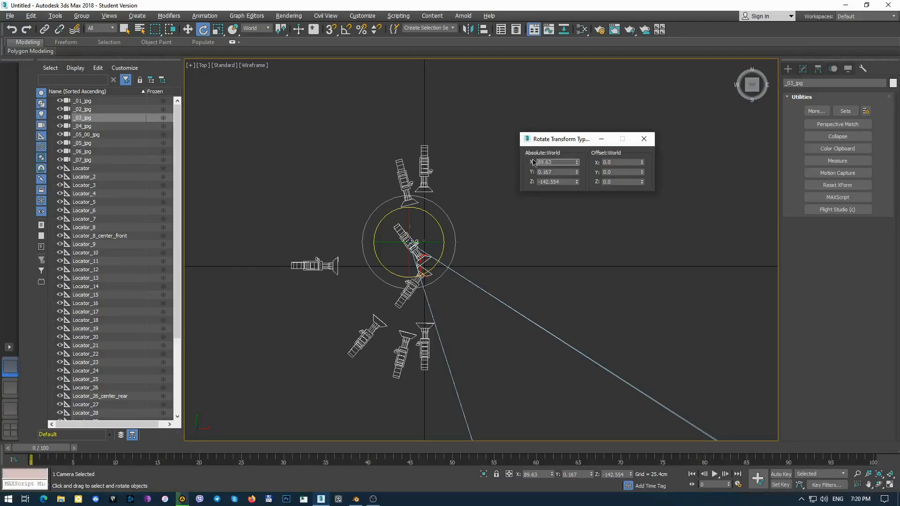
key("Tab")
key("alt+Tab")
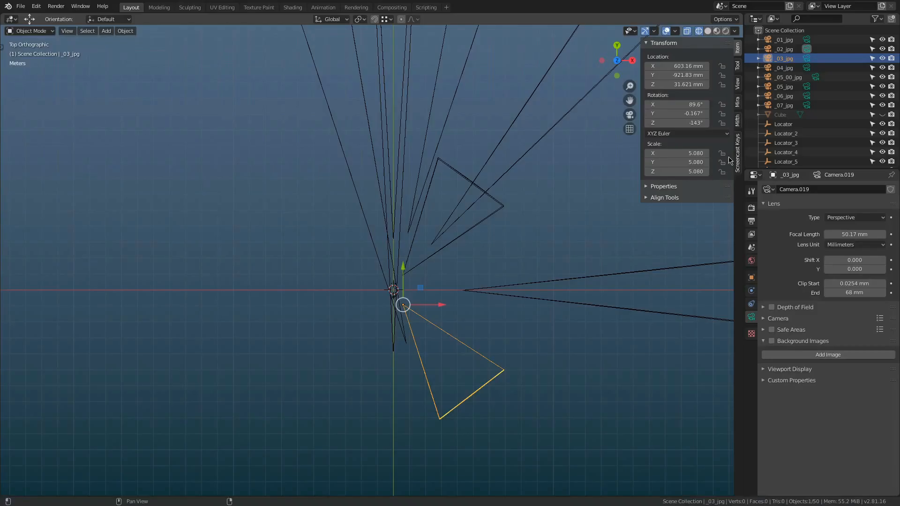
key("ctrl+v")
Rotate camera _03_jpg 180° about Z in the top view.
type("r")
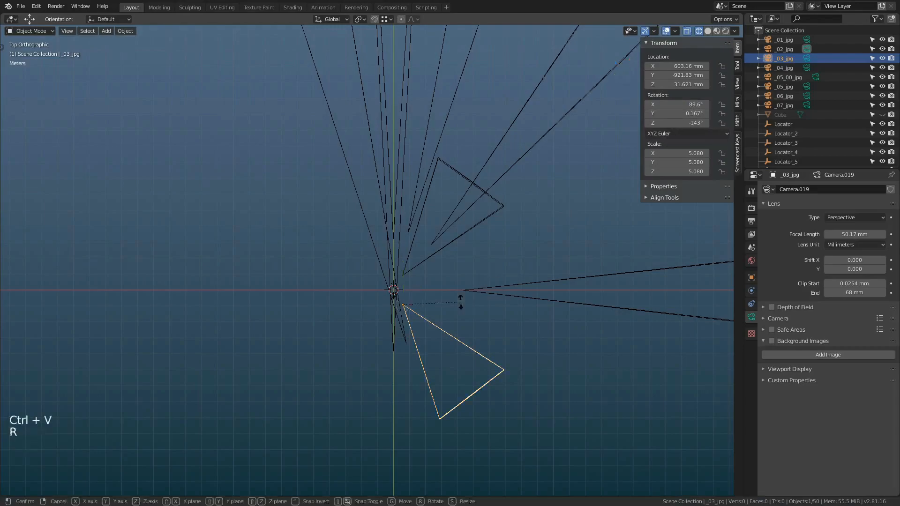
type("180")
key("Return")
Add 03.jpg from the calibrated folder as the background image of camera _03_jpg.
scroll(462, 305, "up", 8)
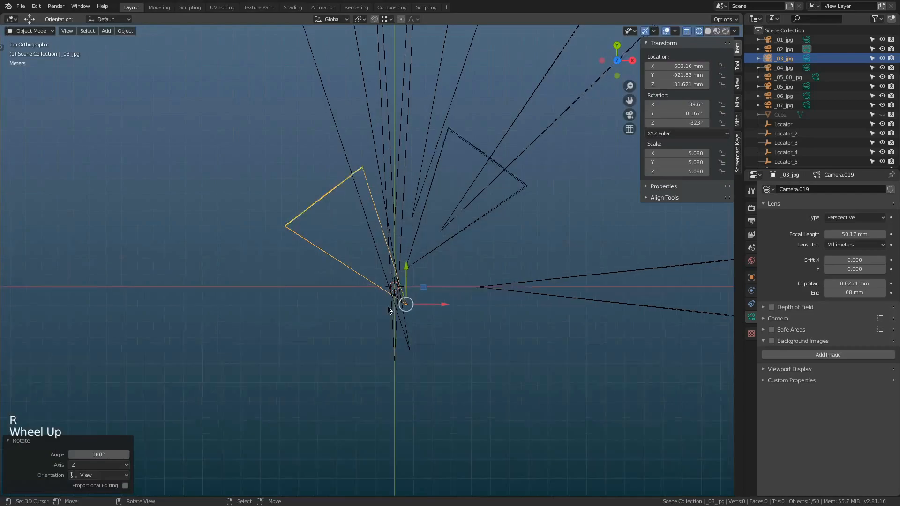
scroll(409, 283, "down", 3)
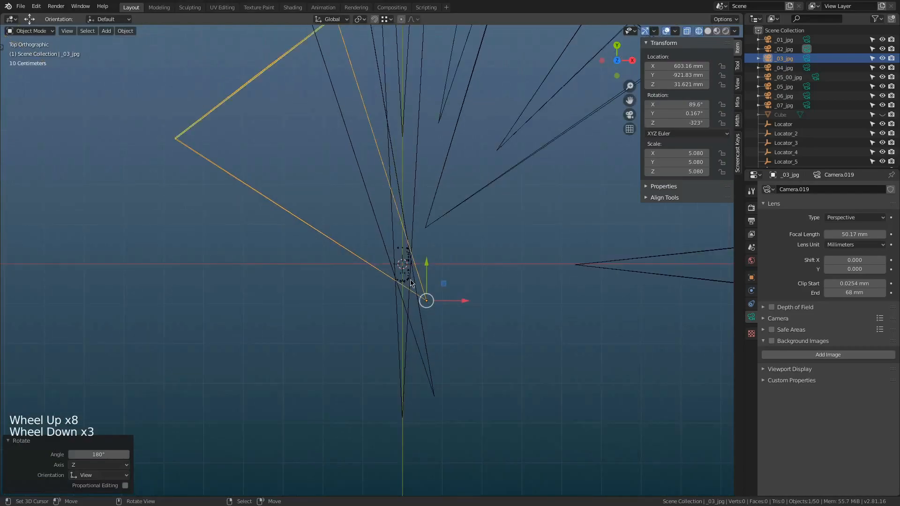
left_click(813, 355)
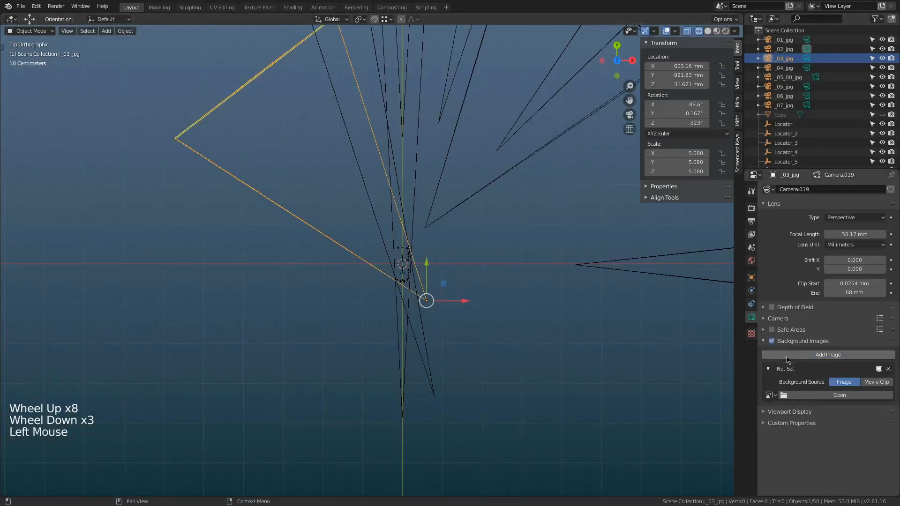
left_click(813, 396)
left_click(196, 259)
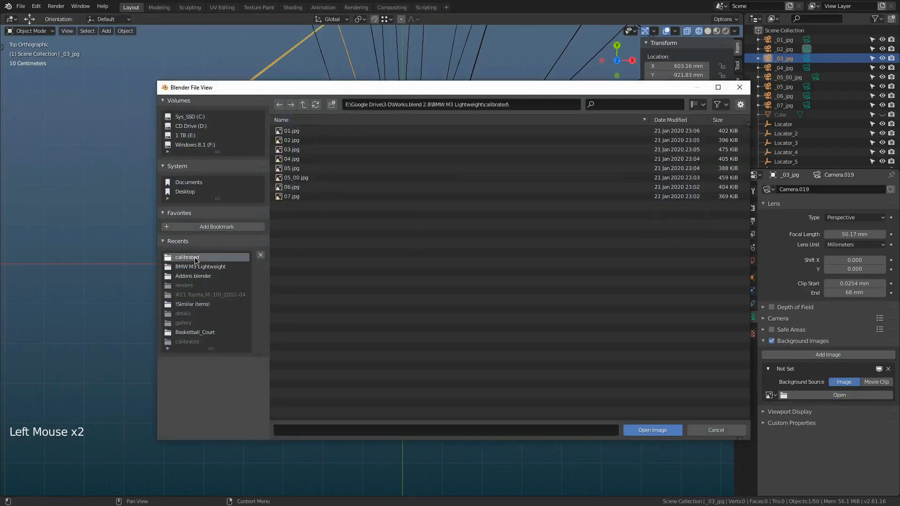
double_click(304, 149)
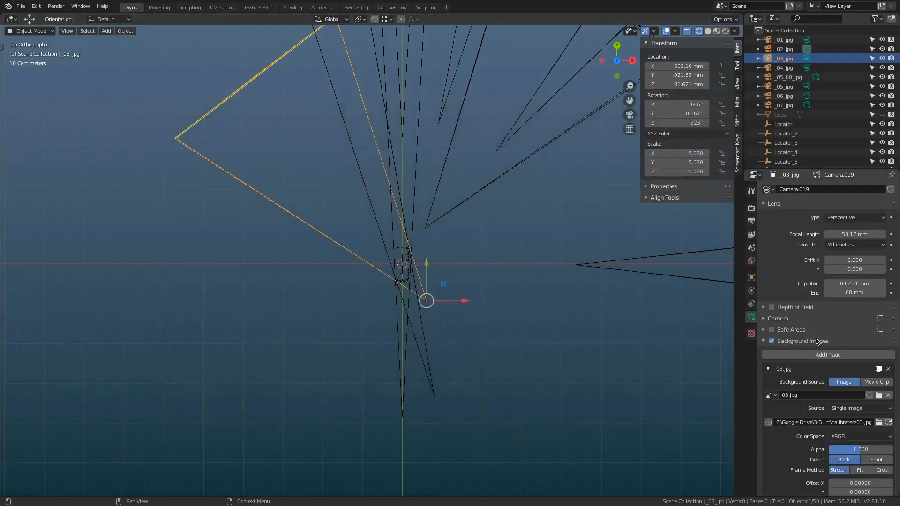
Set camera _03_jpg's clip start to 100 mm and clip end to 1000000 mm, and look through that camera.
left_click(848, 283)
type("100")
key("ctrl+a")
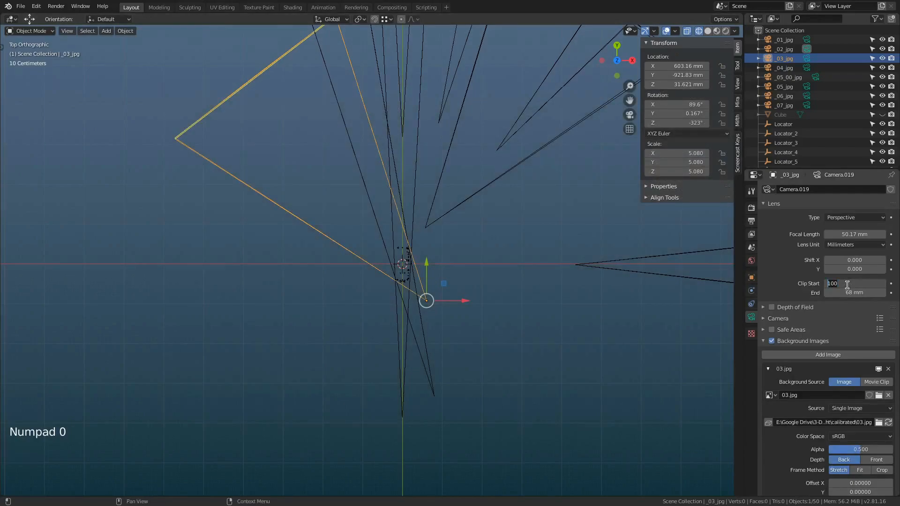
key("Tab")
type("1000")
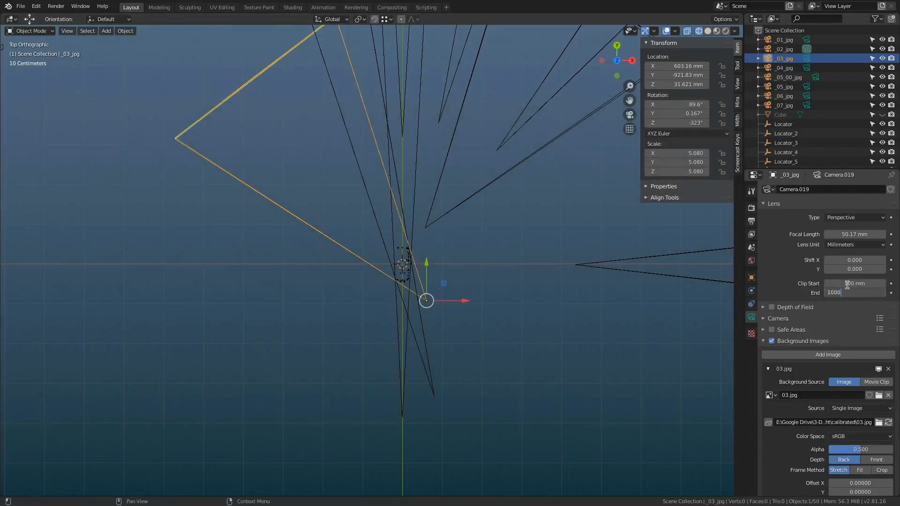
type("000")
key("Return")
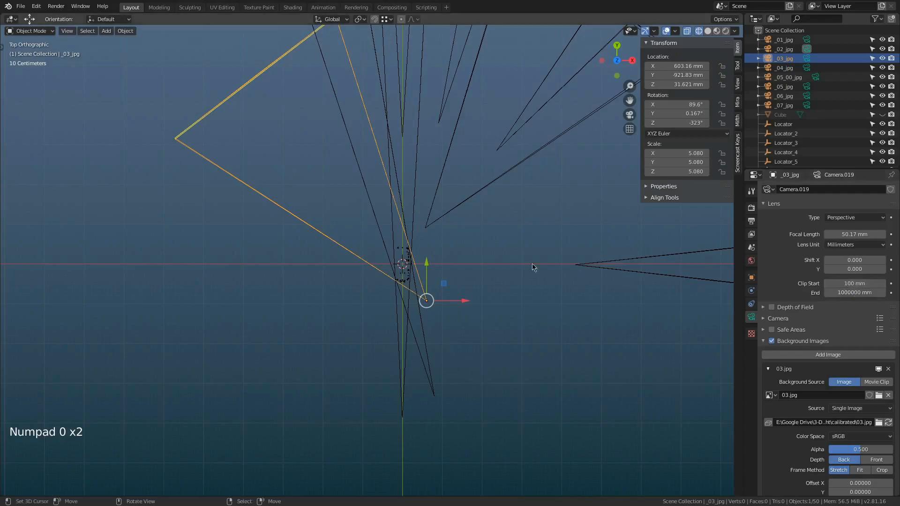
key("ctrl+KP_0")
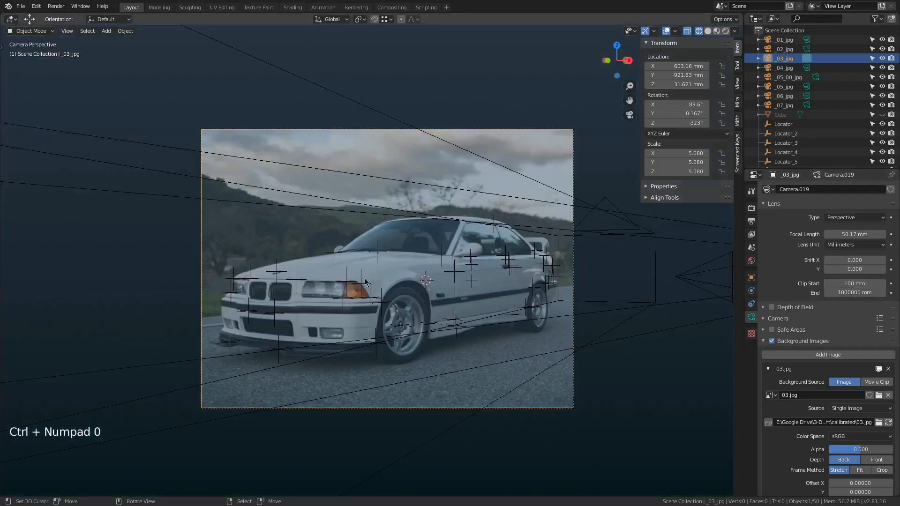
Copy camera _04_jpg's X rotation of -89.489° from 3ds Max to the same camera in Blender.
scroll(424, 257, "up", 4)
scroll(466, 296, "down", 3)
middle_click_drag(466, 296, 471, 289, "shift")
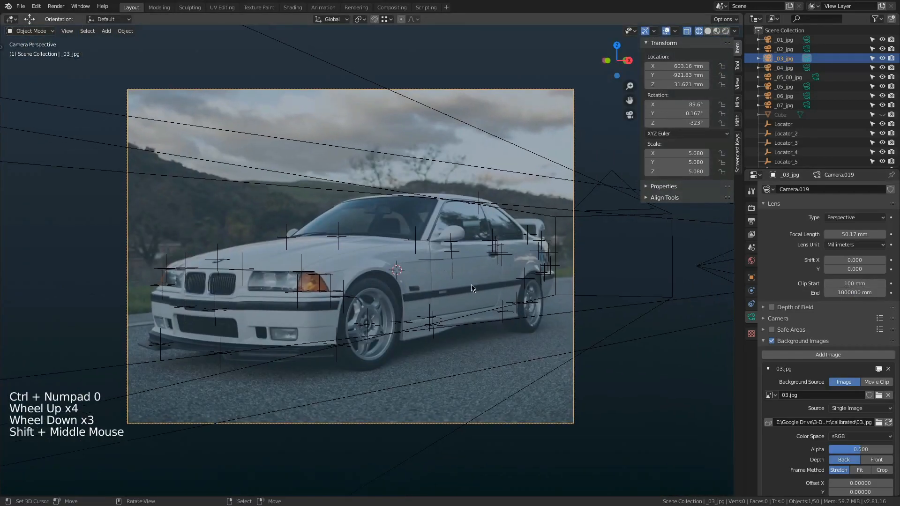
key("KP_7")
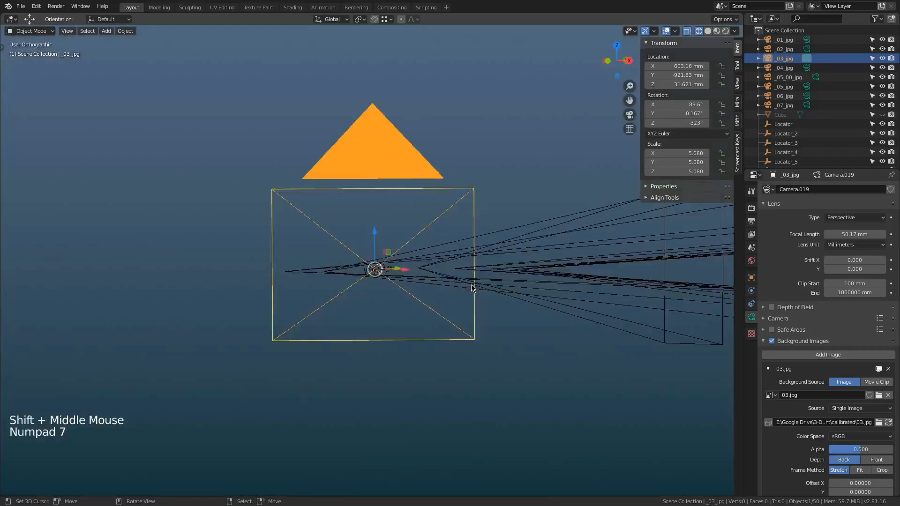
left_click(782, 68)
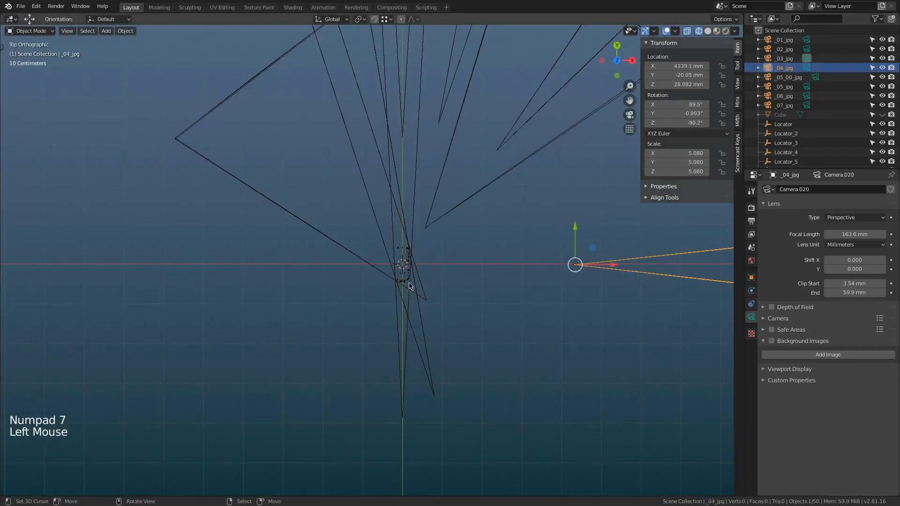
scroll(449, 293, "down", 4)
key("alt+Tab")
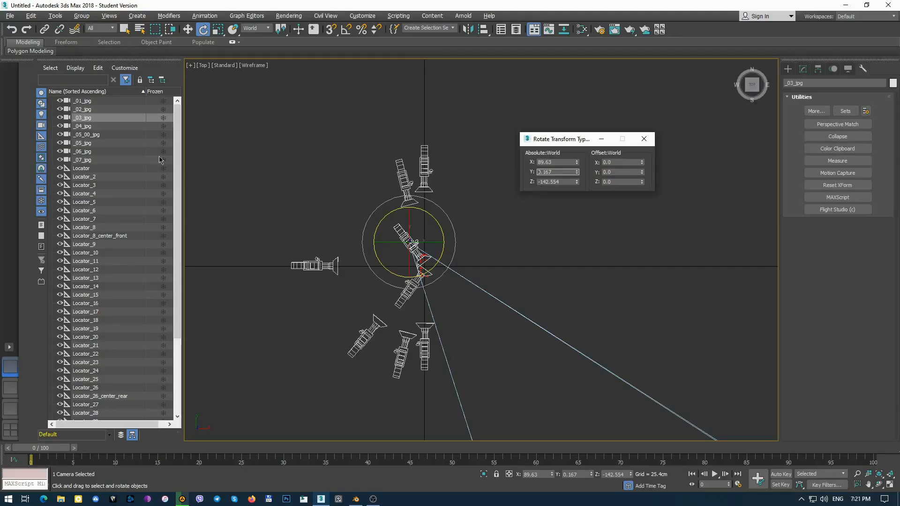
left_click(84, 127)
left_click_drag(562, 162, 502, 162)
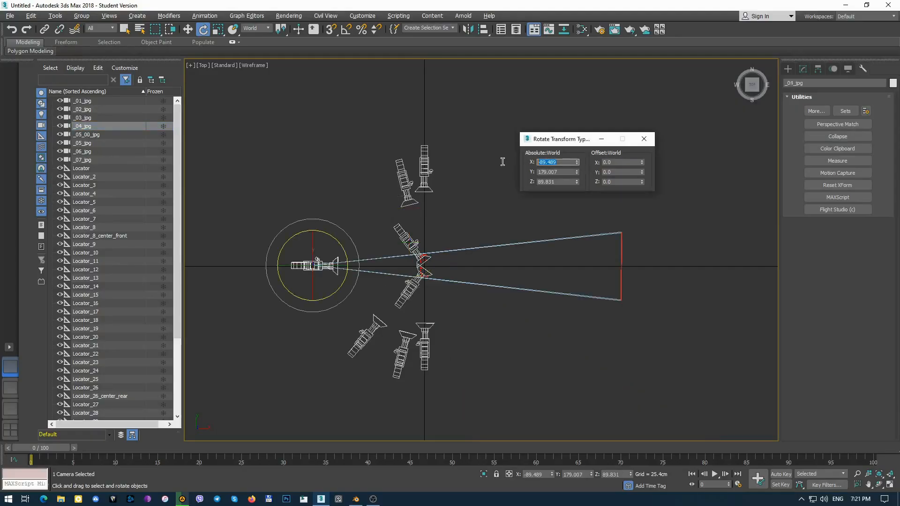
key("ctrl+c")
key("alt+Tab")
key("ctrl+v")
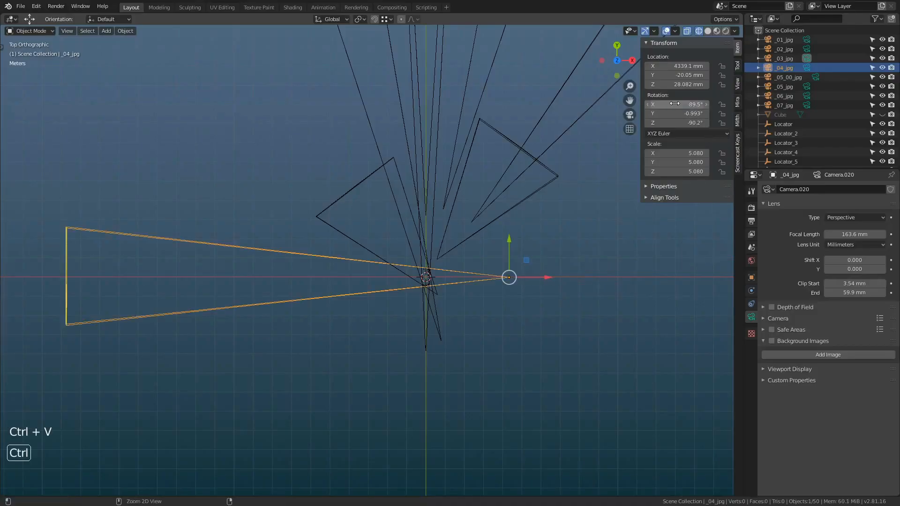
Copy camera _04_jpg's Y rotation of 179.007° from 3ds Max to the same camera in Blender.
key("alt+Tab")
left_click_drag(563, 172, 498, 176)
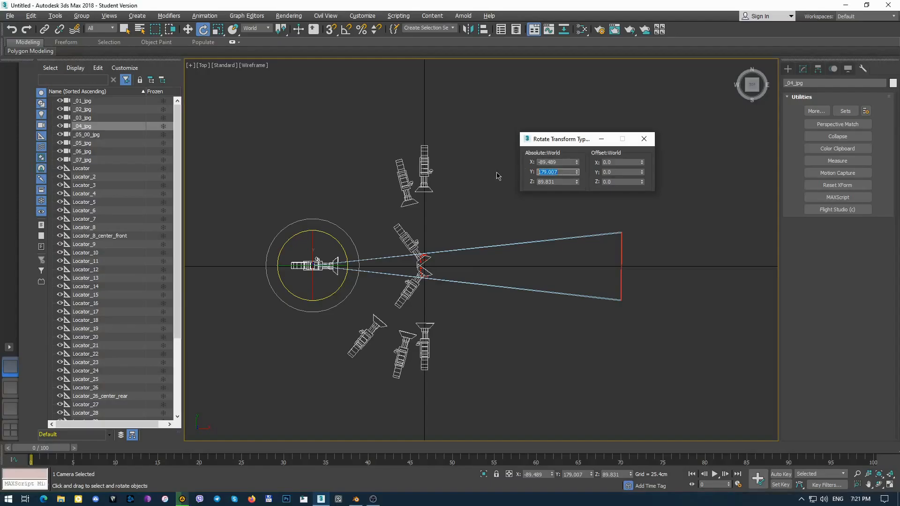
key("alt+Tab")
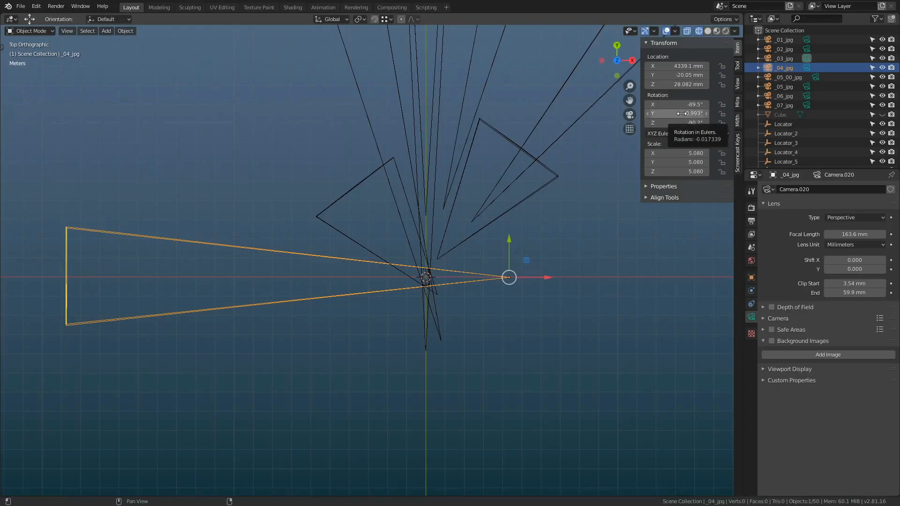
key("ctrl+v")
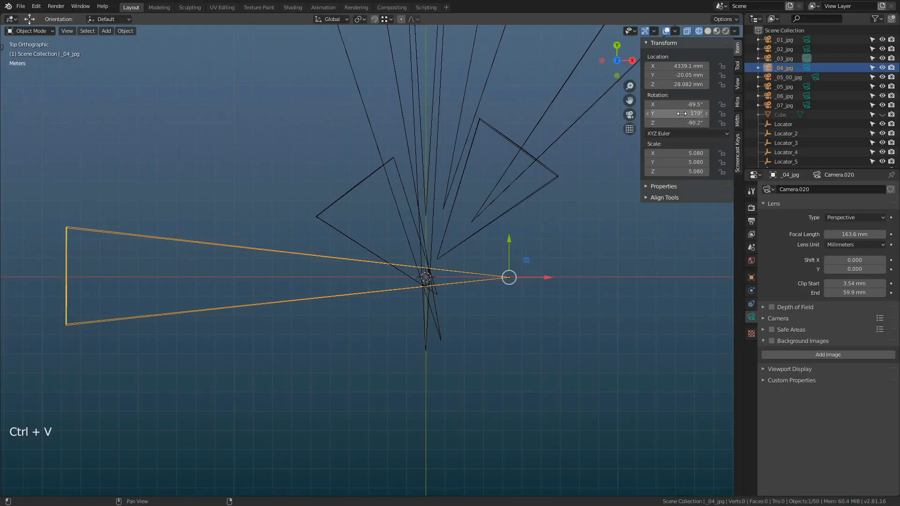
key("alt+Tab")
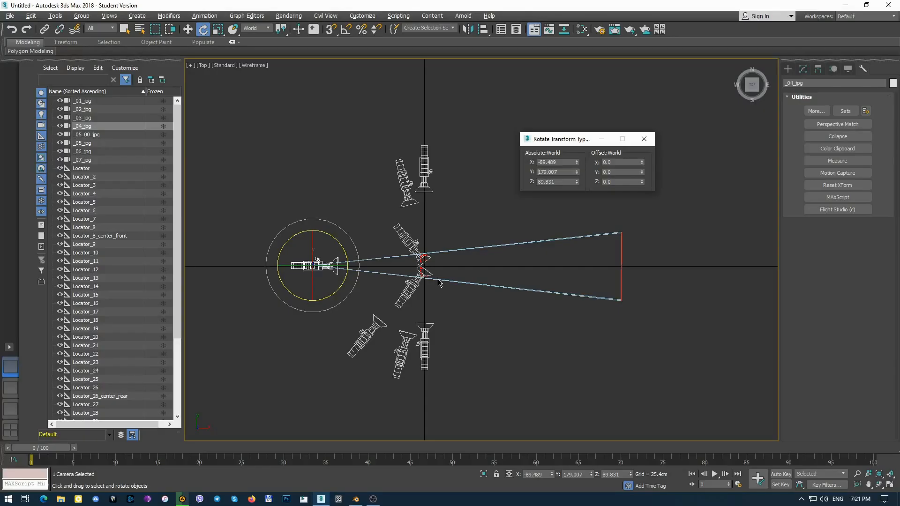
key("alt+Tab")
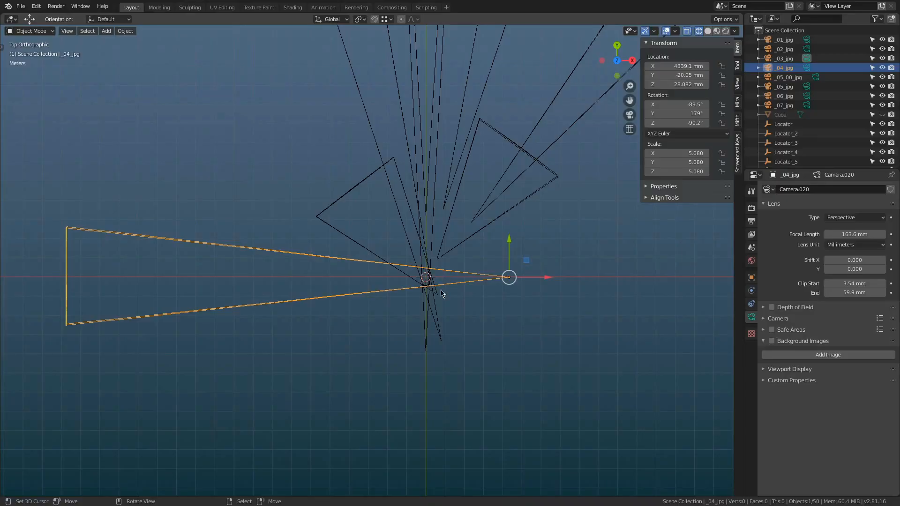
Set camera _04_jpg's clip start to 100 mm and clip end to 1000000 mm.
left_click(845, 284)
type("10")
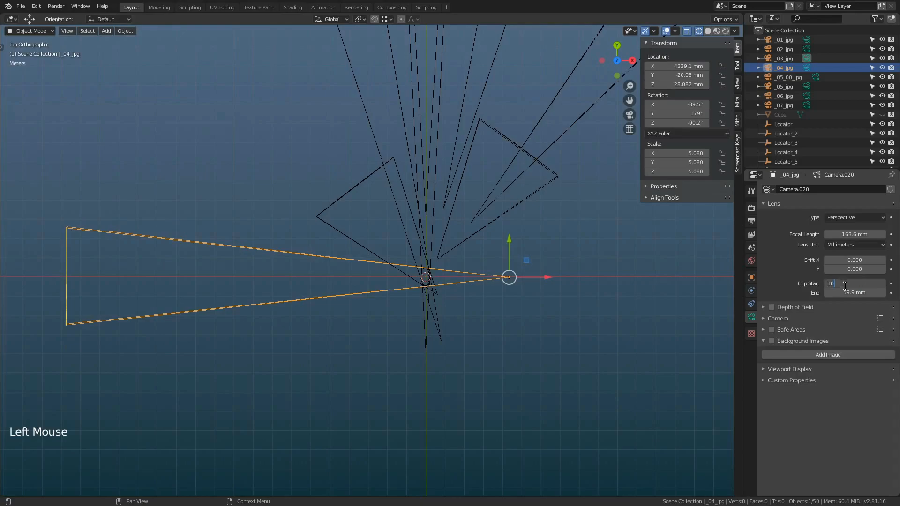
type("0")
key("Tab")
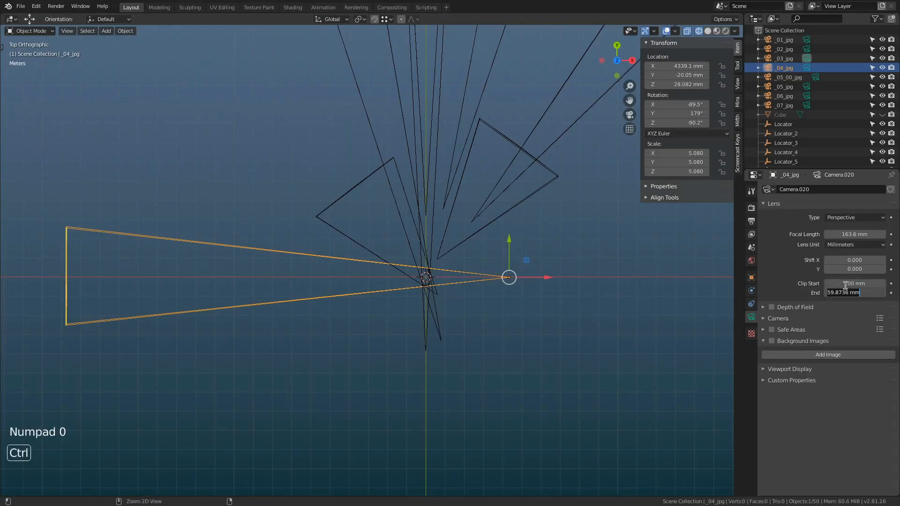
type("1000000")
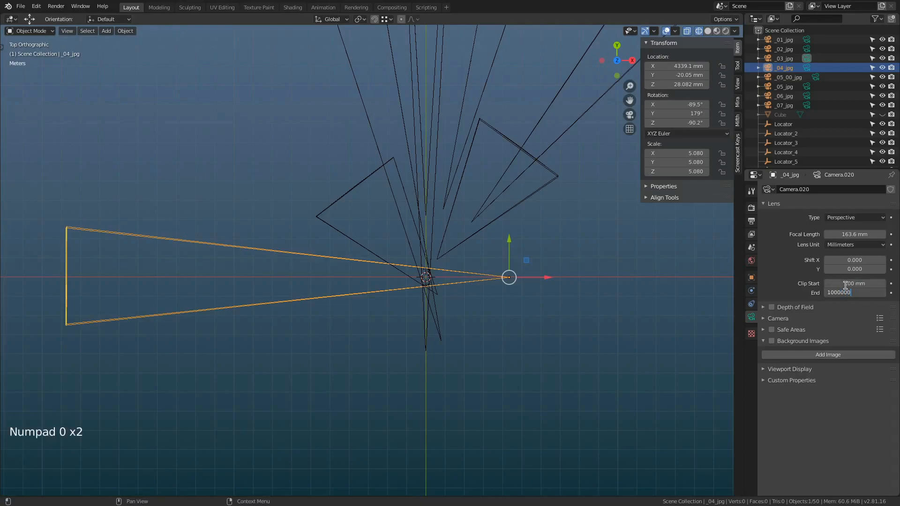
Add 04.jpg from the calibrated folder as camera _04_jpg's background image and look through that camera.
left_click(814, 354)
left_click(818, 395)
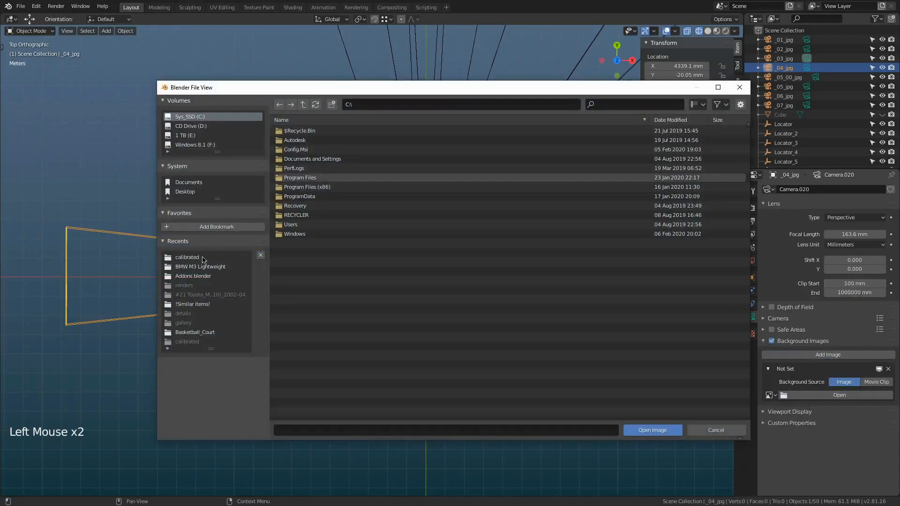
left_click(204, 258)
double_click(312, 160)
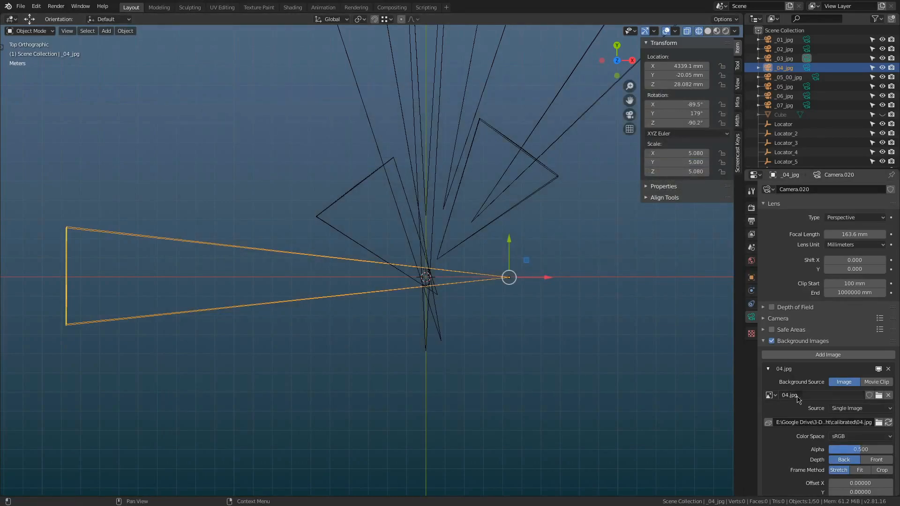
key("ctrl+KP_0")
Examine how the locators line up with the car's side features in camera _04_jpg's background image.
scroll(379, 260, "up", 5)
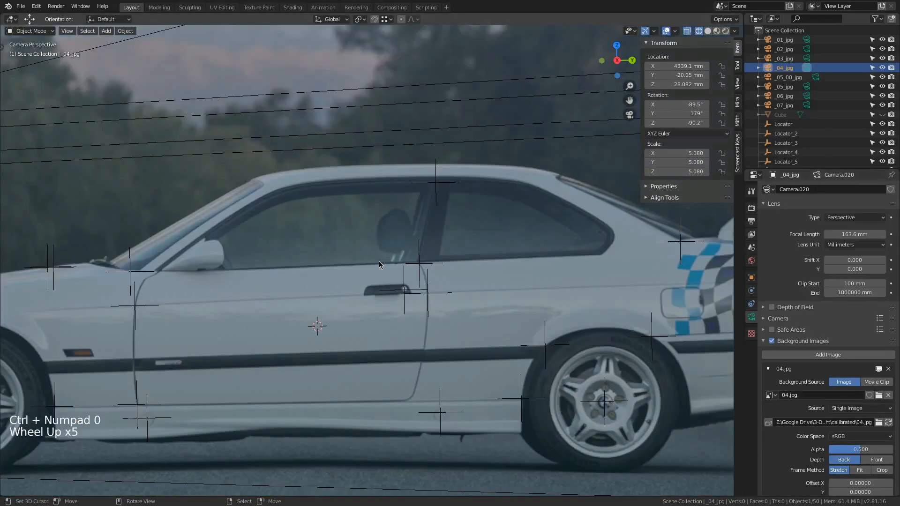
scroll(379, 261, "down", 2)
middle_click_drag(379, 260, 406, 236, "shift")
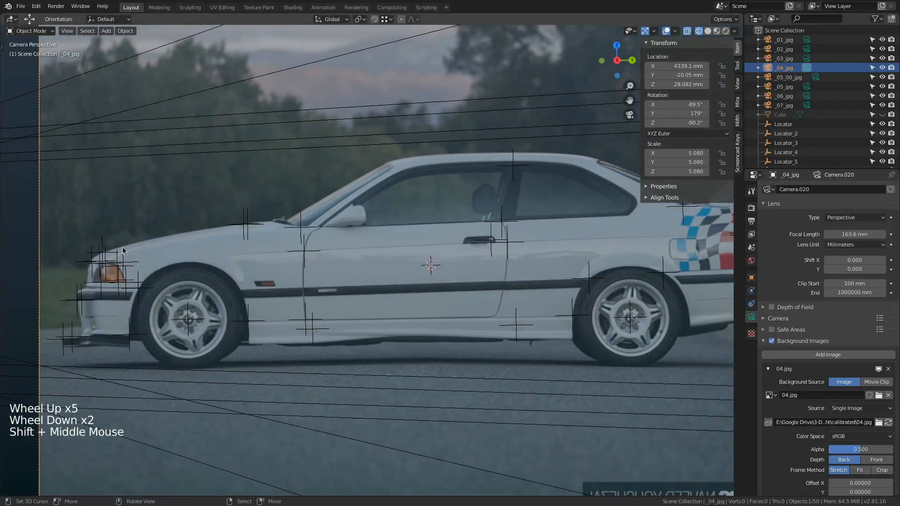
scroll(247, 234, "up", 6)
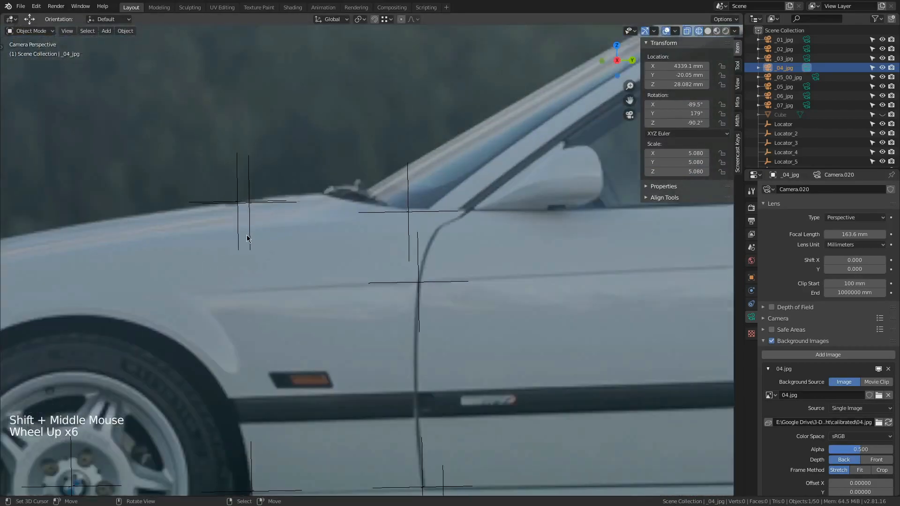
scroll(246, 238, "down", 6)
middle_click_drag(483, 303, 500, 296, "shift")
scroll(500, 295, "up", 2)
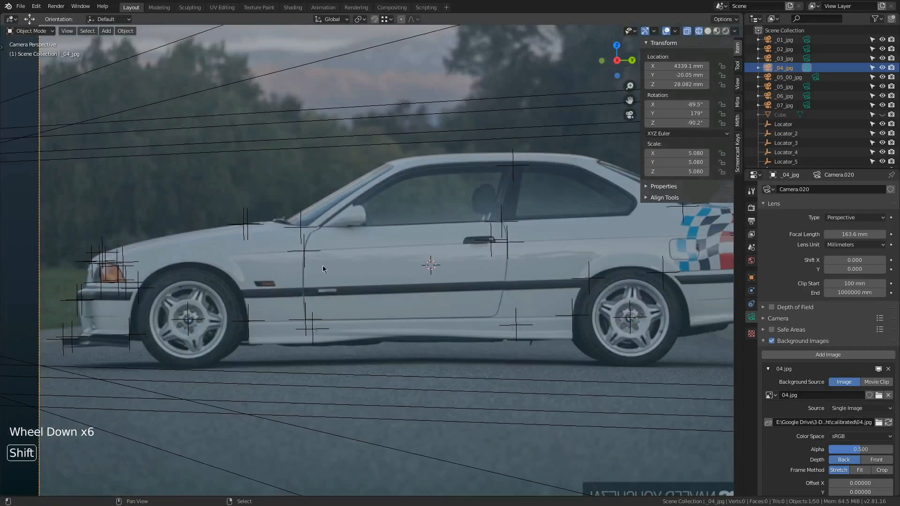
scroll(501, 295, "down", 1)
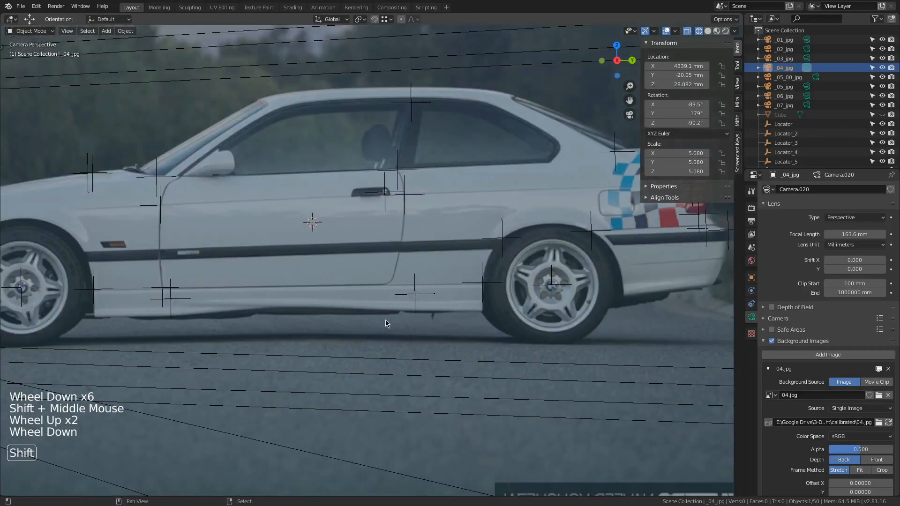
middle_click_drag(385, 320, 435, 309, "shift")
scroll(423, 304, "down", 2)
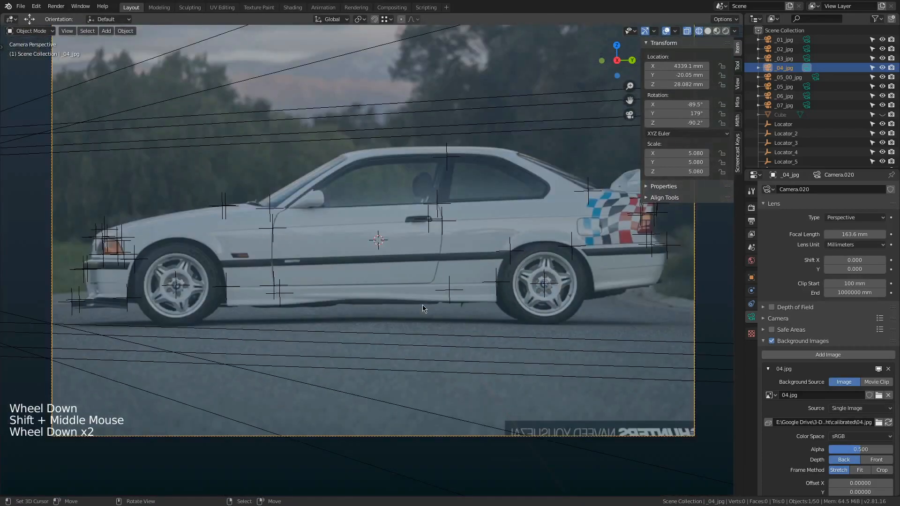
Select camera _05_00_jpg in the top view and set its clip start to 100 mm and clip end to 1000000 mm.
key("KP_7")
scroll(434, 305, "down", 2)
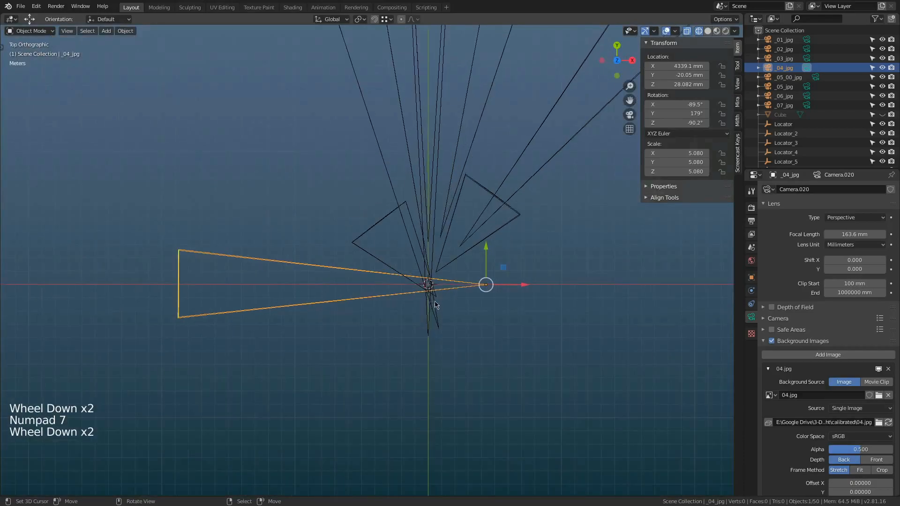
left_click(497, 231)
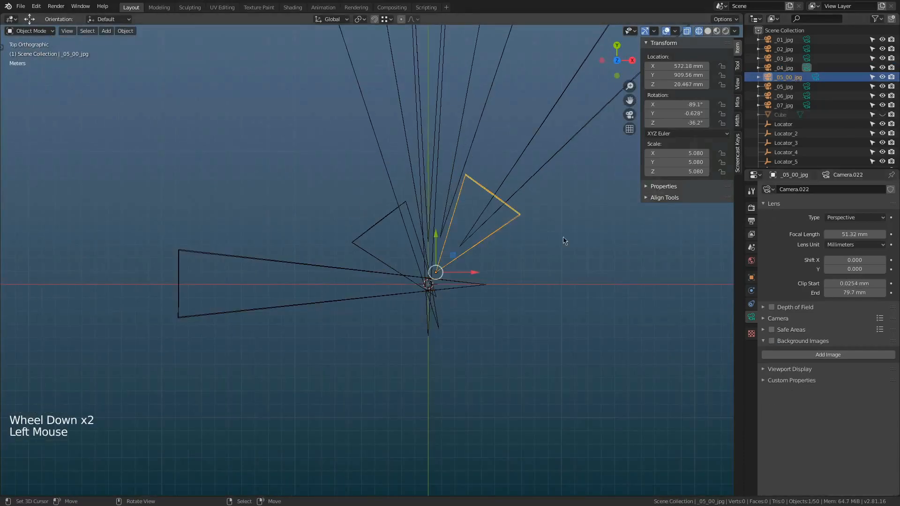
left_click(841, 284)
left_click(840, 284)
type("100")
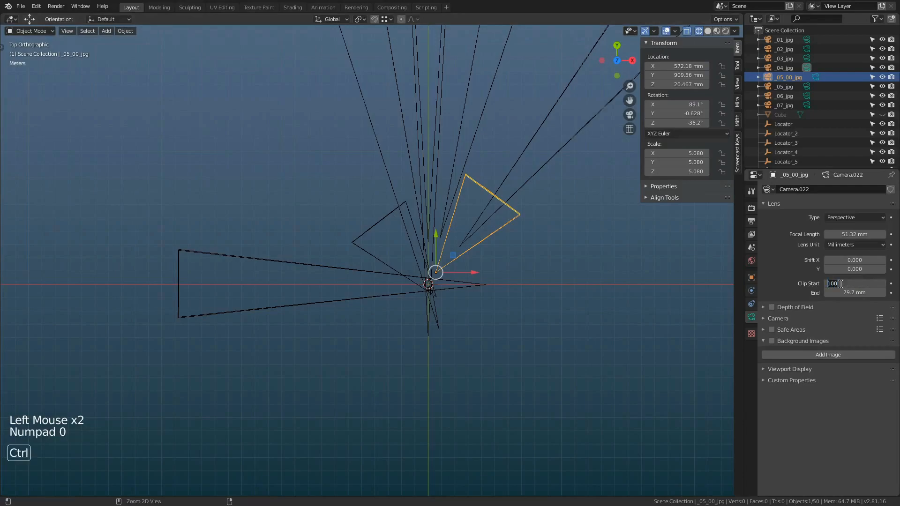
key("Tab")
key("ctrl")
type("1000000")
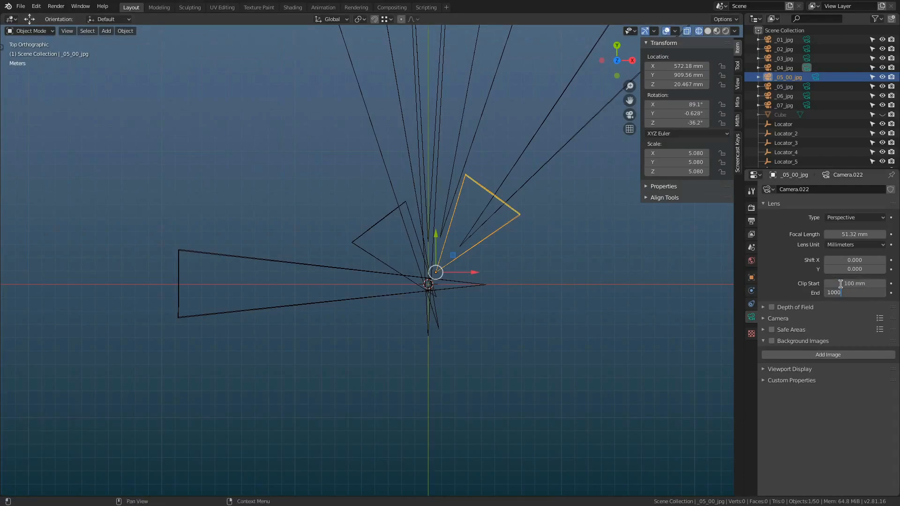
key("Return")
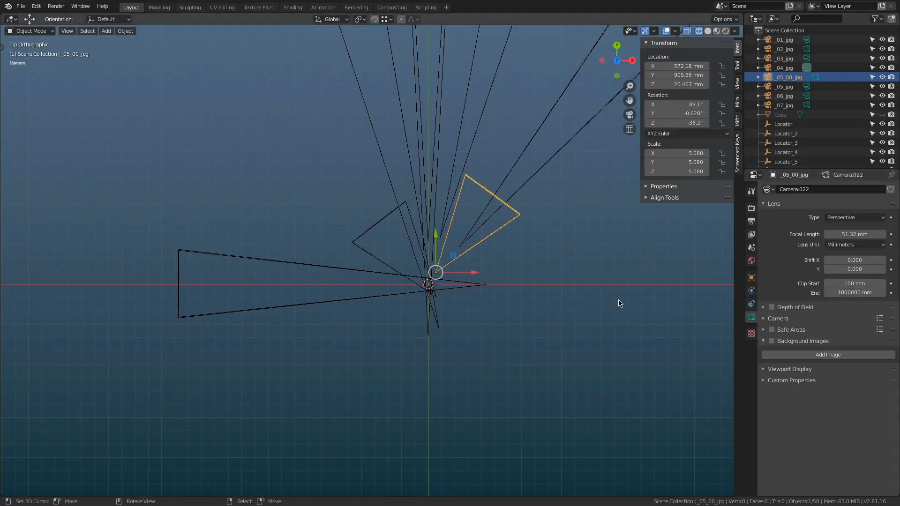
Copy camera _05_00_jpg's X rotation of 90.908° from 3ds Max to the same camera in Blender.
key("alt+Tab")
left_click(89, 137)
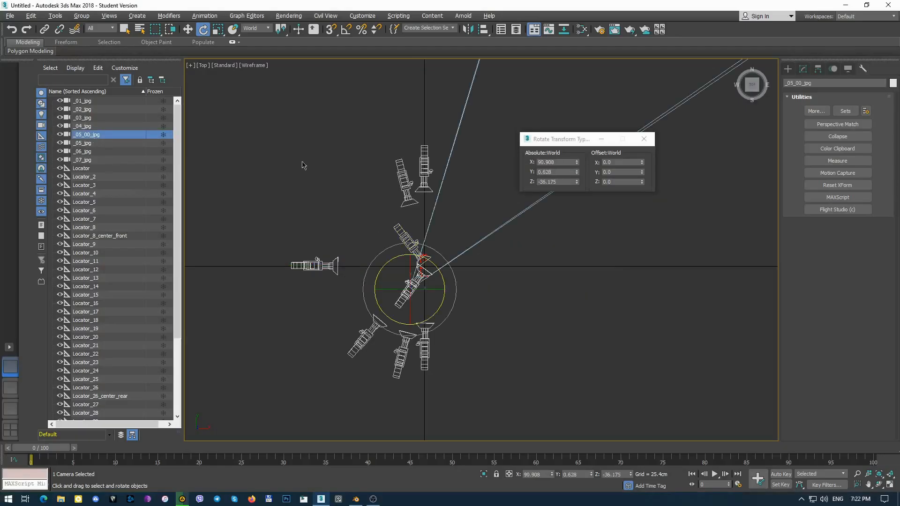
left_click(550, 163)
key("ctrl+c")
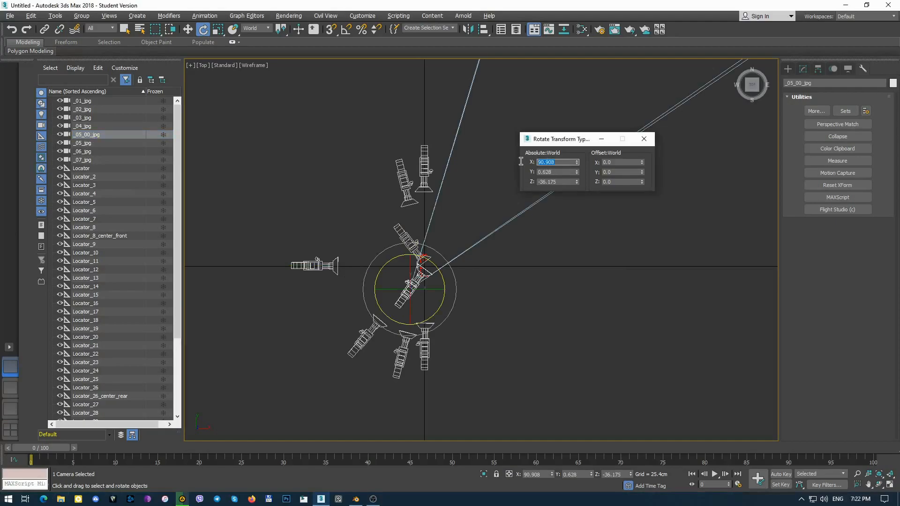
key("alt+Tab")
key("ctrl+v")
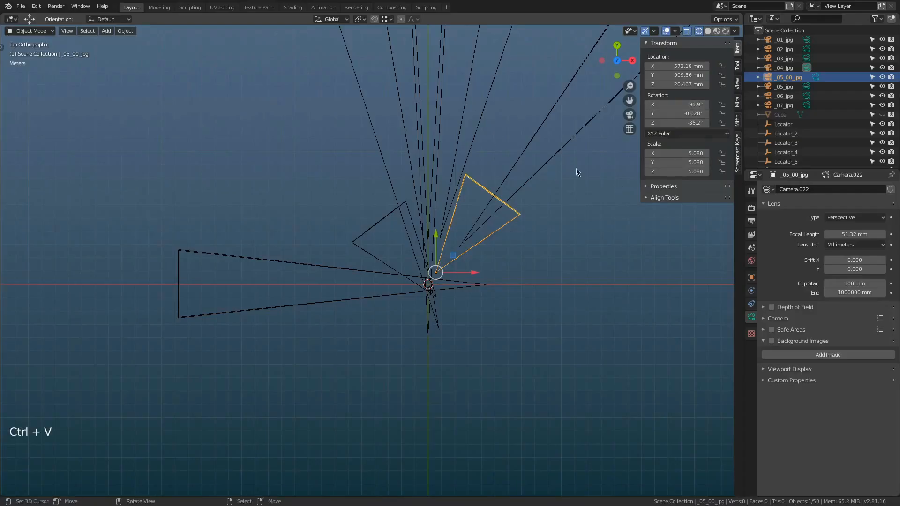
Copy camera _05_00_jpg's Y rotation of 0.628° from 3ds Max to the same camera in Blender.
key("alt+Tab")
left_click(563, 171)
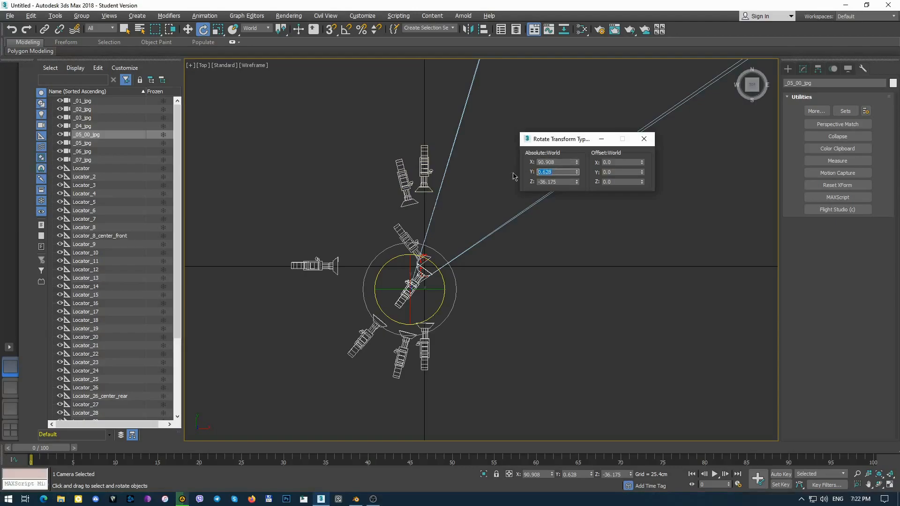
key("ctrl+c")
key("alt+Tab")
key("ctrl+v")
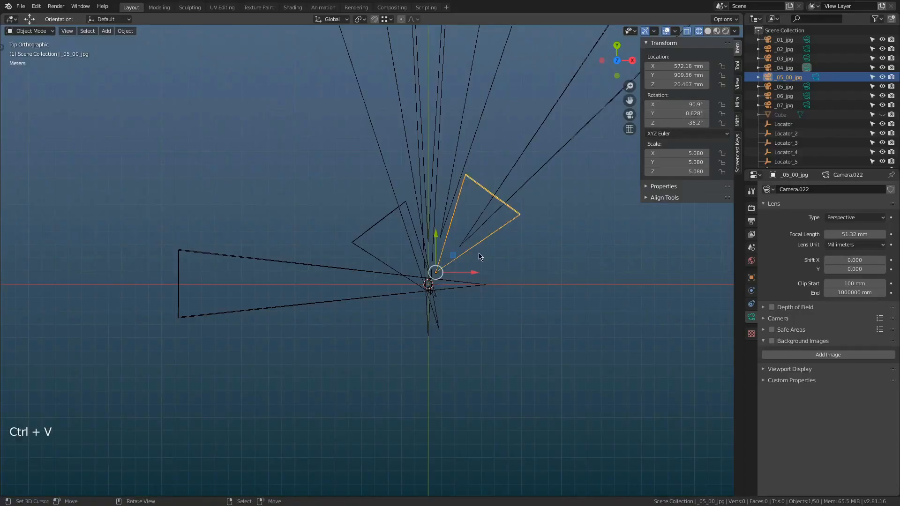
Rotate camera _05_00_jpg 180° about Z in the top view.
scroll(454, 264, "up", 5)
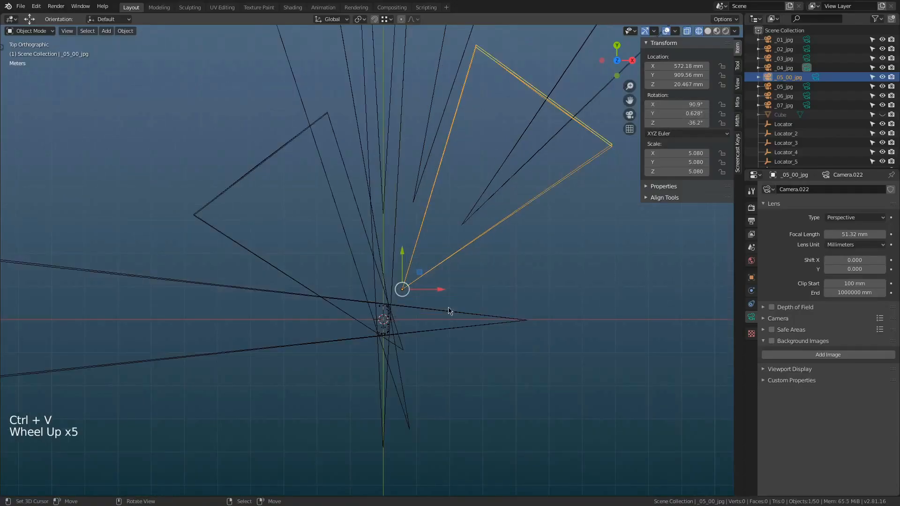
type("r180")
key("Return")
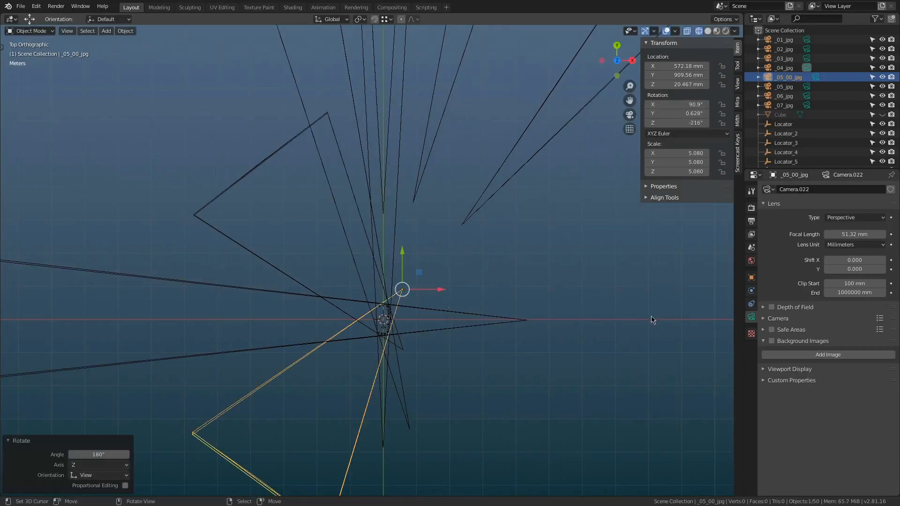
Load 05_00.jpg from the calibrated folder as camera _05_00_jpg's background image and look through that camera.
left_click(813, 356)
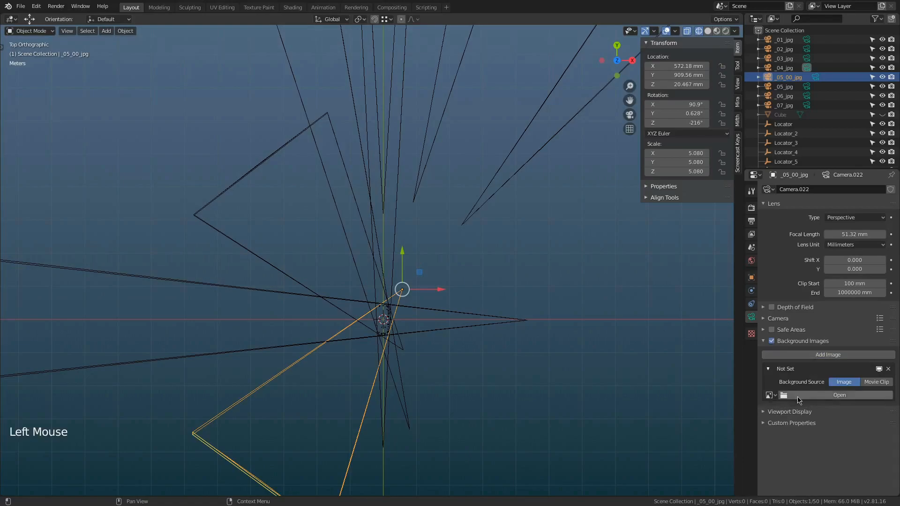
left_click(799, 396)
left_click(190, 258)
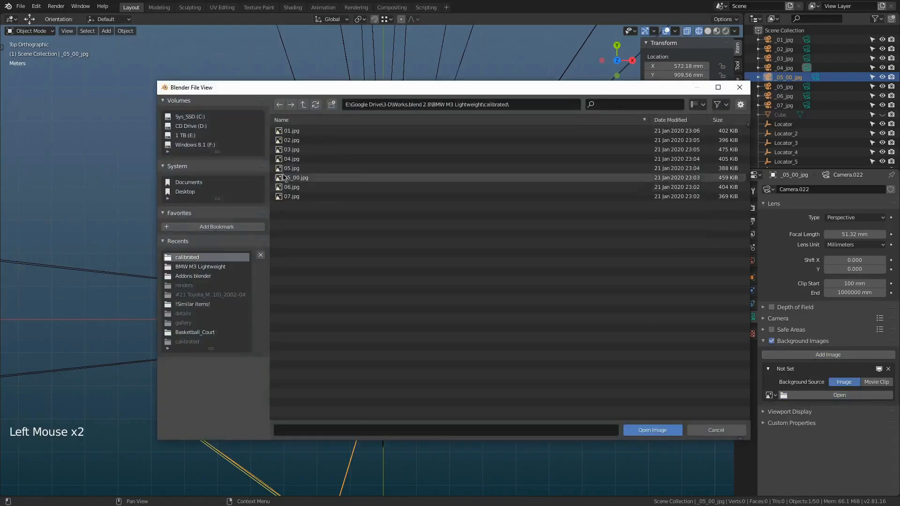
double_click(300, 181)
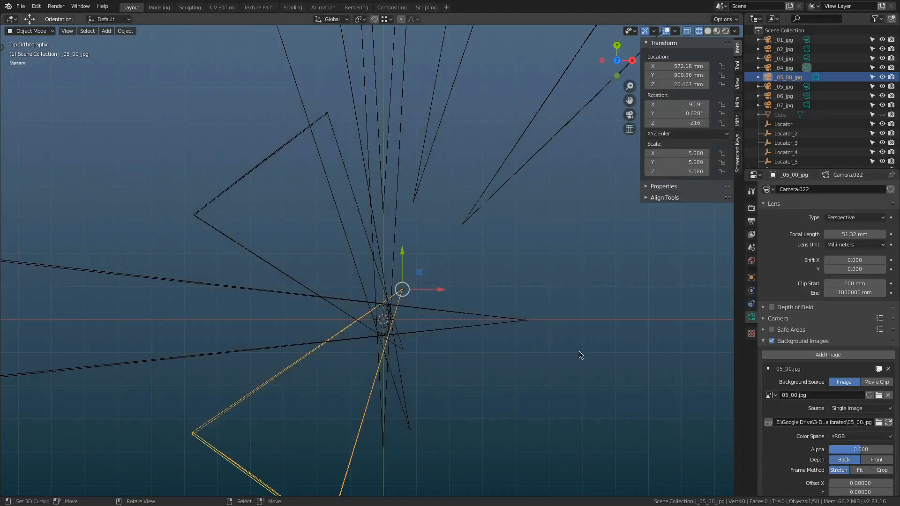
key("ctrl+KP_0")
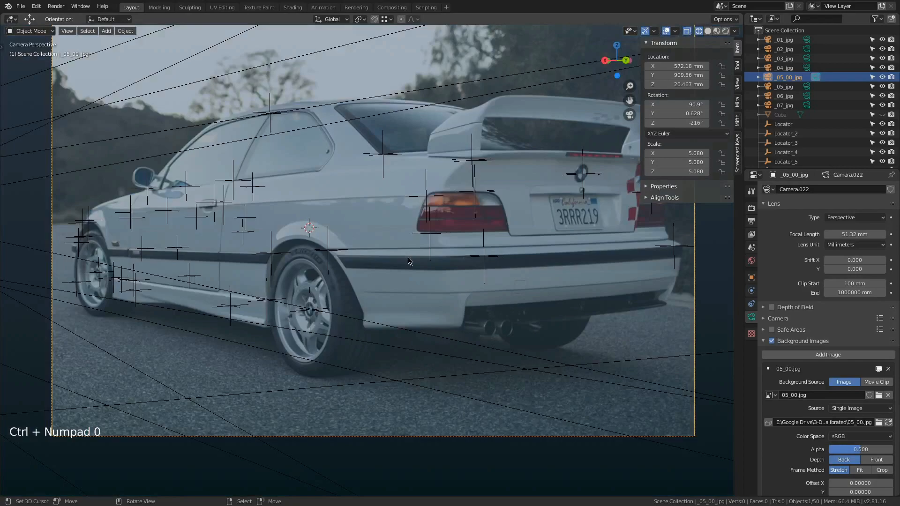
Select the locator at the taillight's lower corner and compare its placement with the 05_00.jpg photo.
scroll(423, 241, "up", 5)
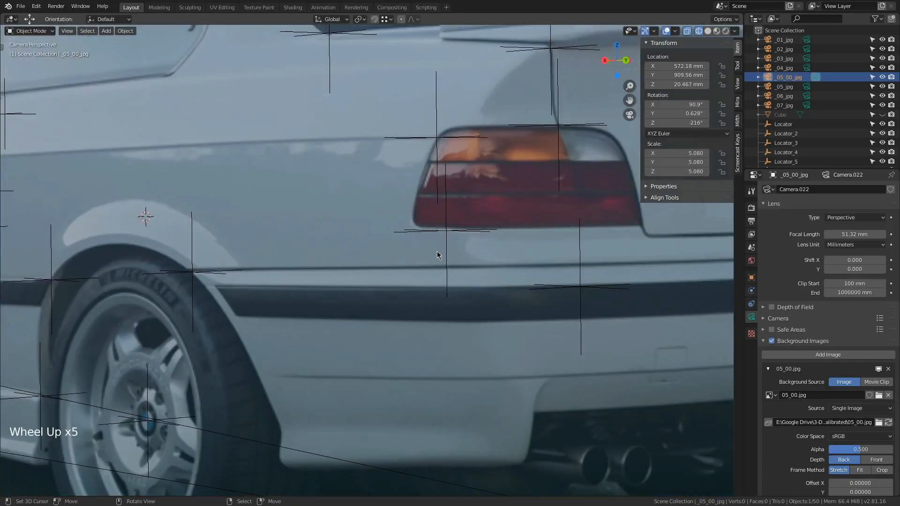
scroll(437, 253, "up", 4)
right_click(439, 231)
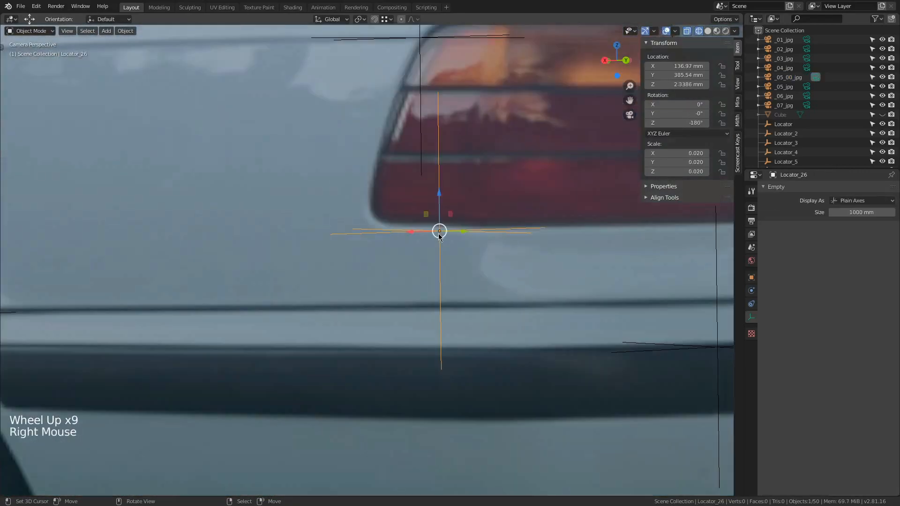
scroll(439, 236, "down", 5)
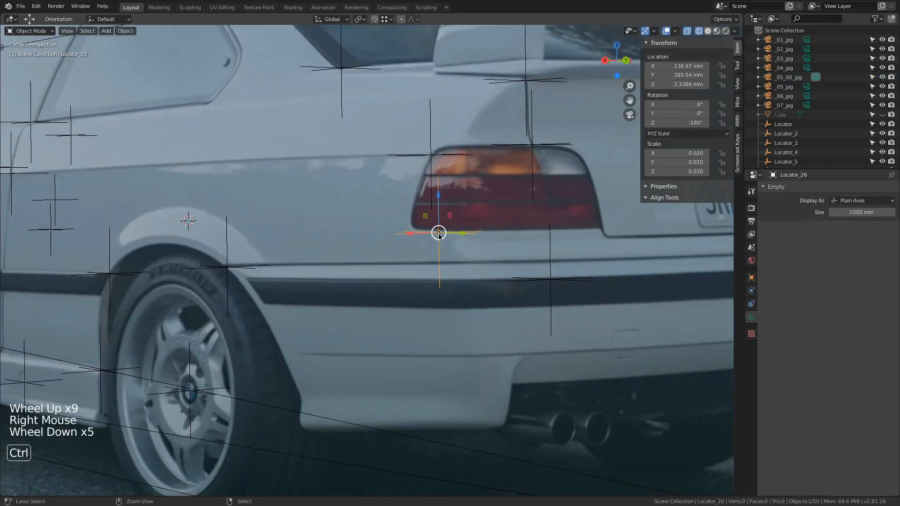
key("ctrl+space")
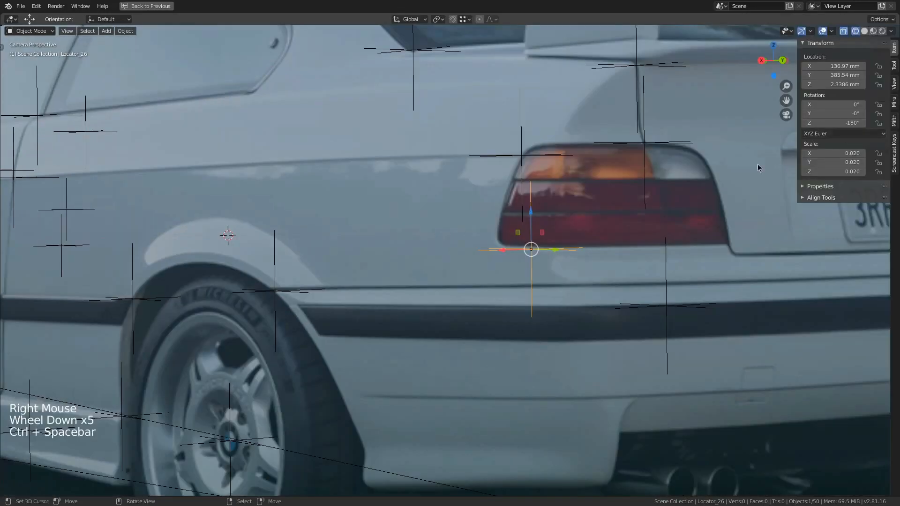
key("ctrl+space")
Look through camera _04_jpg and check the same taillight corner locator against the side photo.
left_click(795, 69)
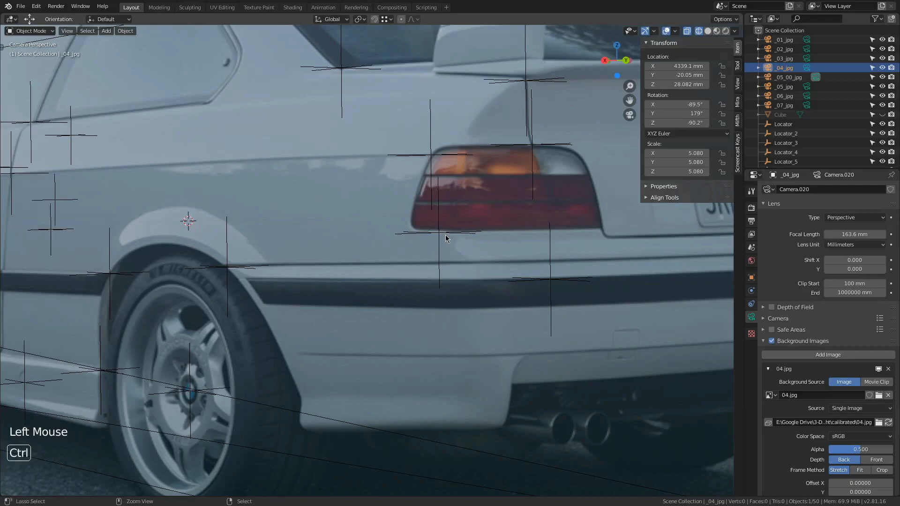
key("ctrl+KP_0")
scroll(446, 238, "down", 3)
middle_click_drag(446, 238, 420, 250, "shift")
scroll(420, 250, "up", 9)
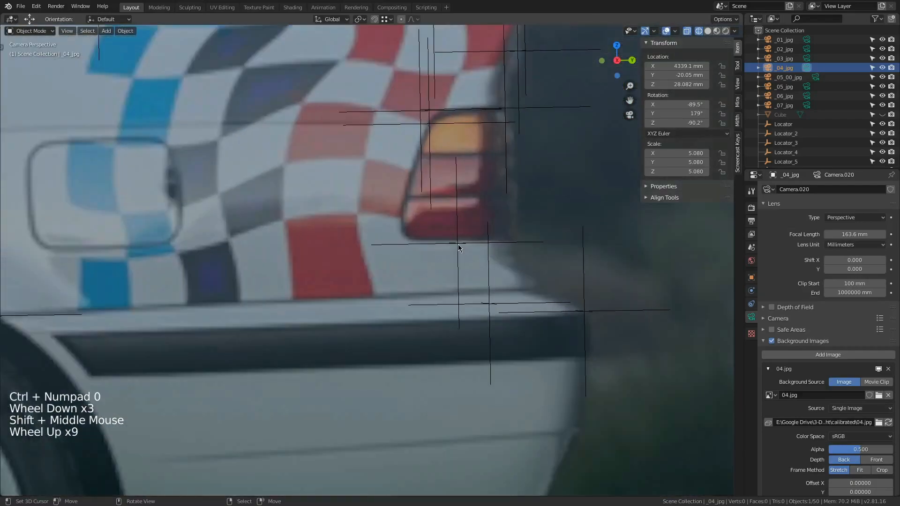
right_click(458, 248)
scroll(474, 283, "down", 4)
scroll(475, 283, "up", 3)
scroll(475, 284, "down", 3)
scroll(475, 284, "down", 1)
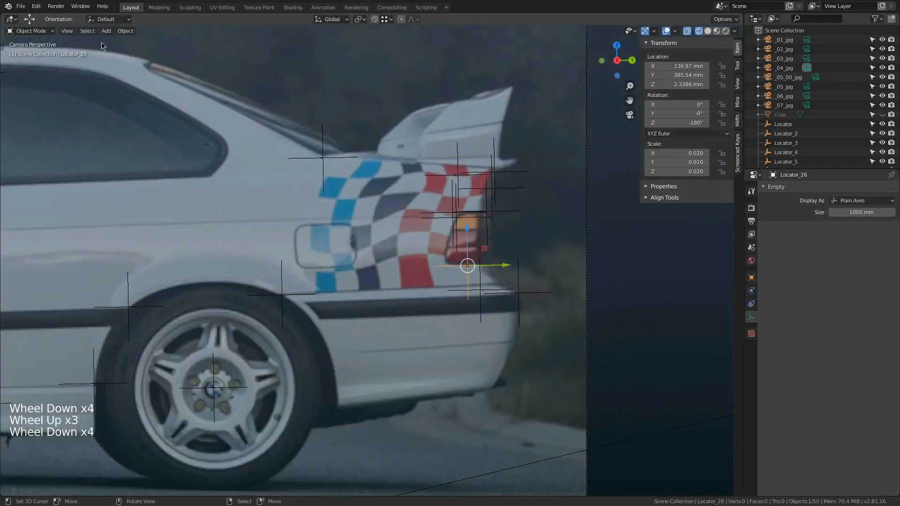
Return to camera _05_00_jpg's view and inspect the locators over the whole photo.
key("KP_7")
scroll(508, 281, "down", 6)
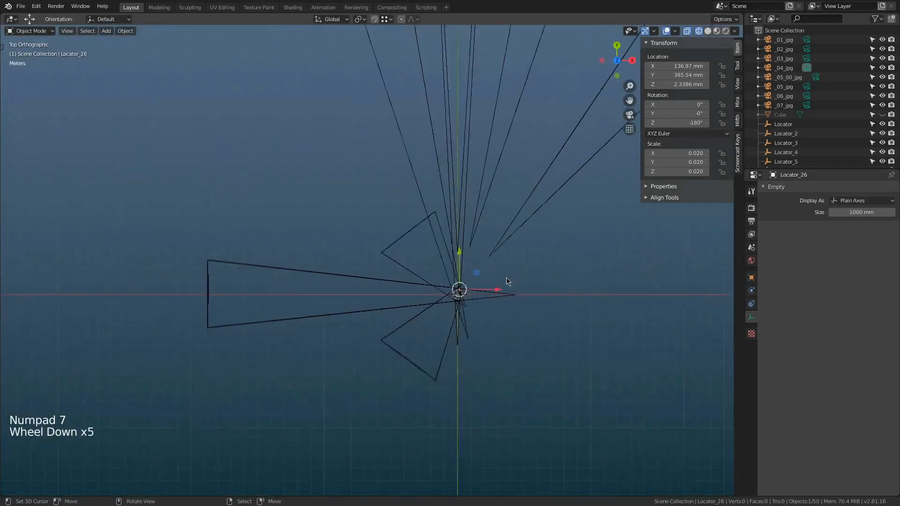
left_click(789, 79)
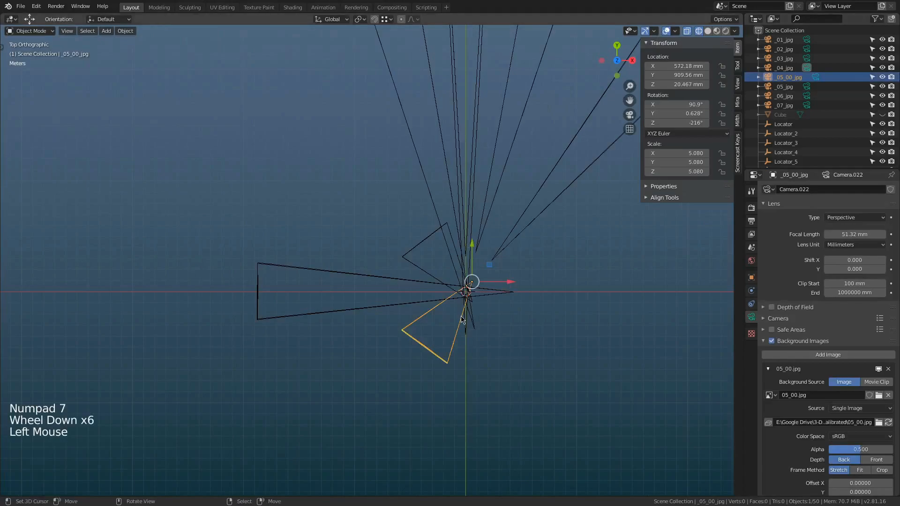
key("ctrl+KP_0")
scroll(461, 319, "down", 6)
middle_click_drag(462, 319, 603, 331, "shift")
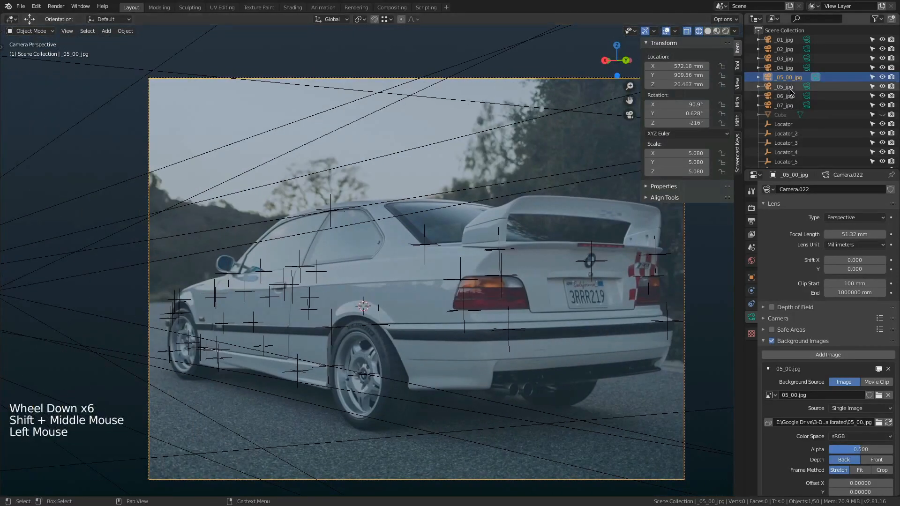
Select camera _05_jpg in the top view and set its clip start to 100 mm and clip end to 1000000 mm.
left_click(790, 89)
key("KP_7")
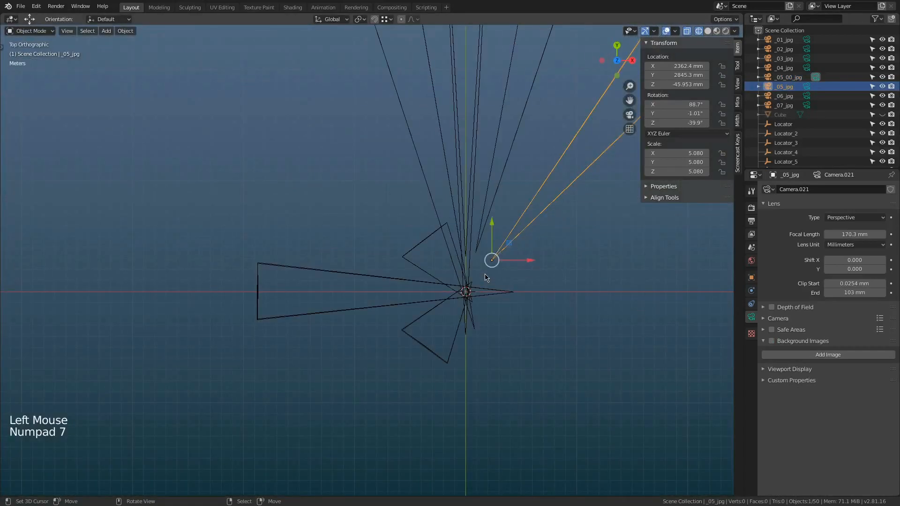
scroll(487, 273, "up", 2)
scroll(486, 273, "down", 2)
middle_click_drag(487, 273, 473, 300, "shift")
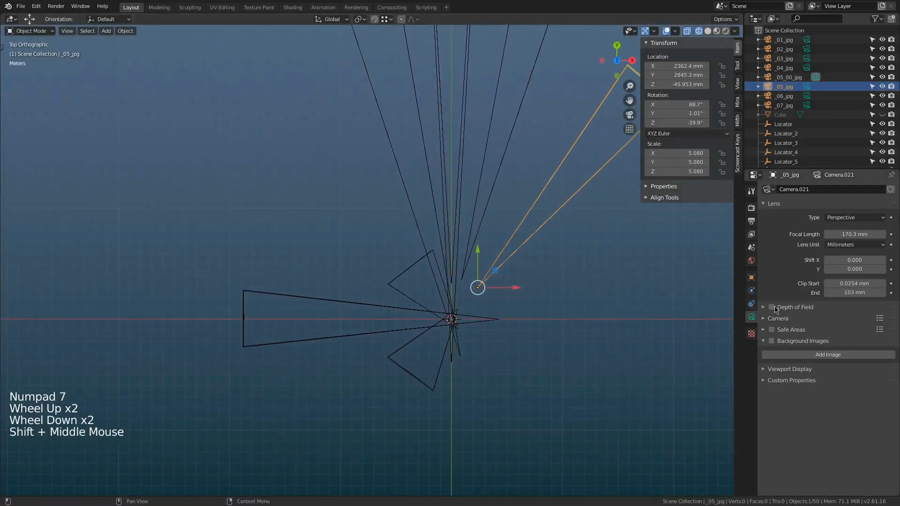
left_click(848, 283)
type("00")
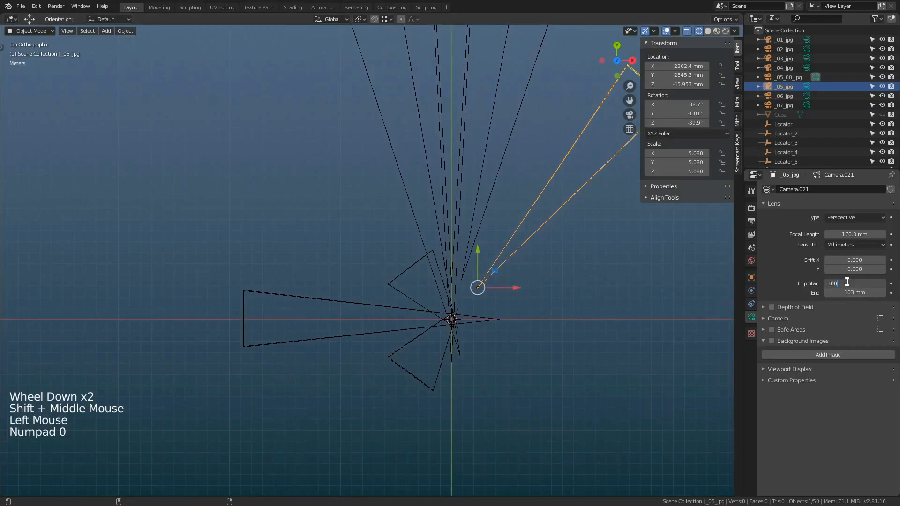
key("Tab")
type("1000000")
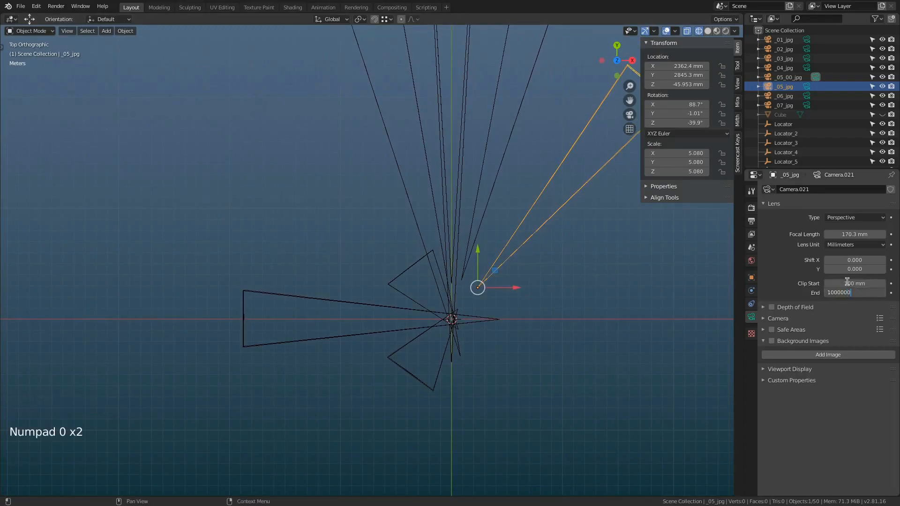
Load 05.jpg from the calibrated folder as camera _05_jpg's background image.
left_click(825, 355)
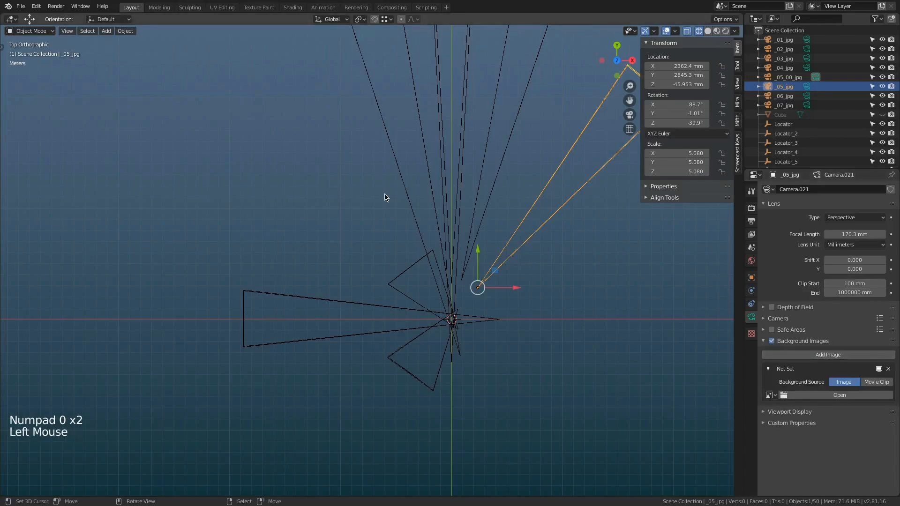
left_click(839, 395)
left_click(187, 258)
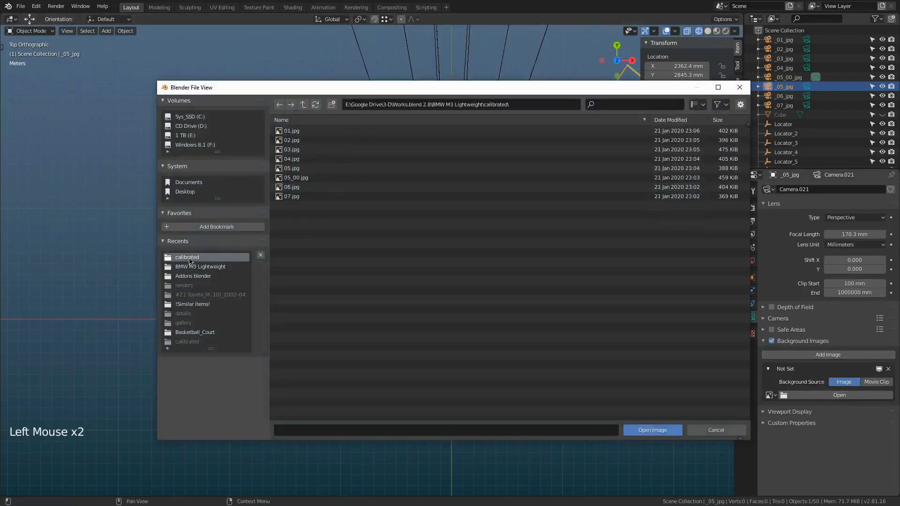
double_click(296, 169)
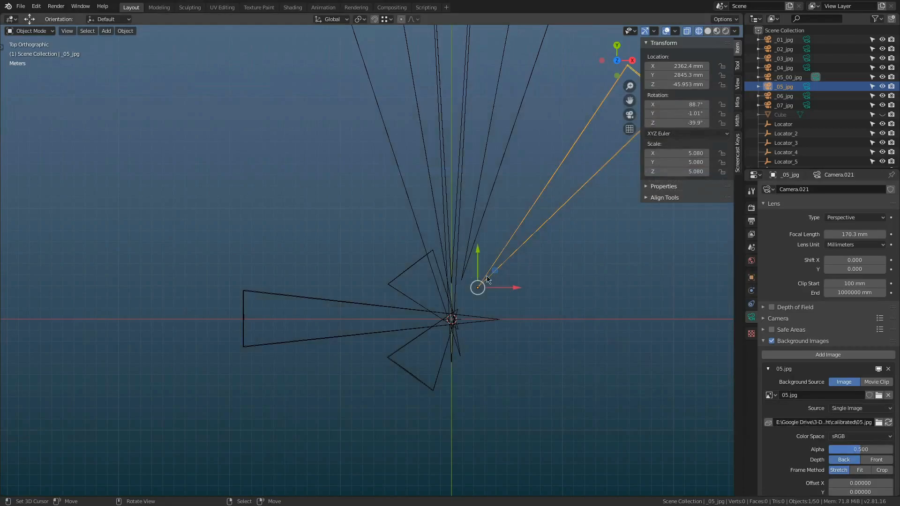
Copy camera _05_jpg's X rotation of 91.341° from 3ds Max to the same camera in Blender.
key("alt+Tab")
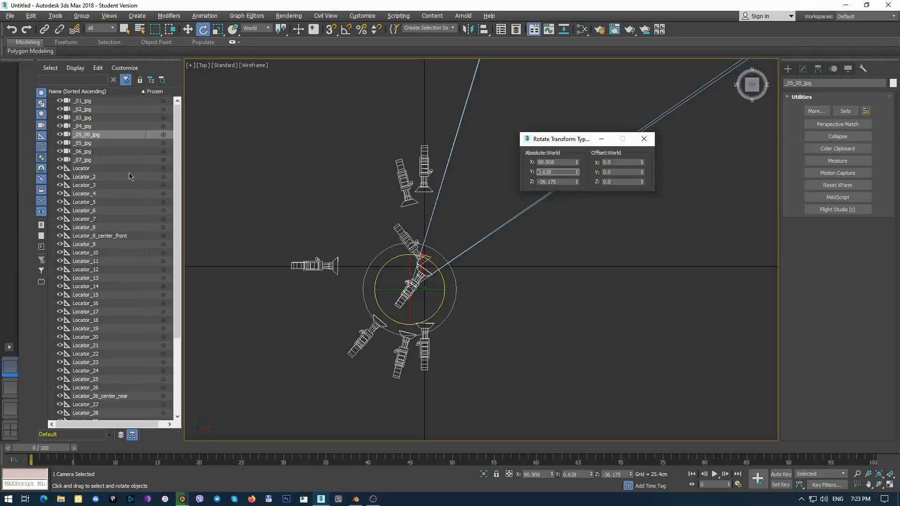
left_click(87, 143)
left_click(557, 162)
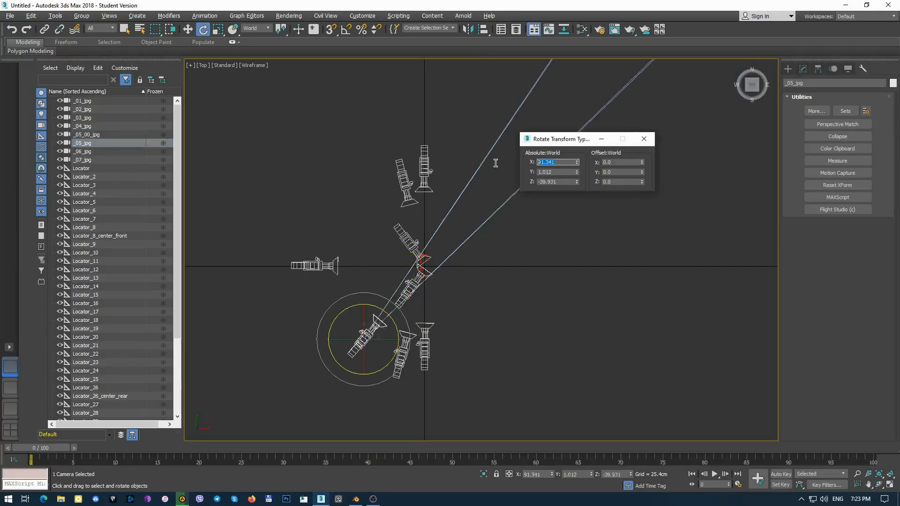
key("alt+Tab")
key("ctrl+v")
Copy camera _05_jpg's Y rotation of 1.012° from 3ds Max to the same camera in Blender.
key("alt+Tab")
double_click(559, 172)
key("ctrl+c")
key("alt+Tab")
key("ctrl+v")
key("ctrl+v")
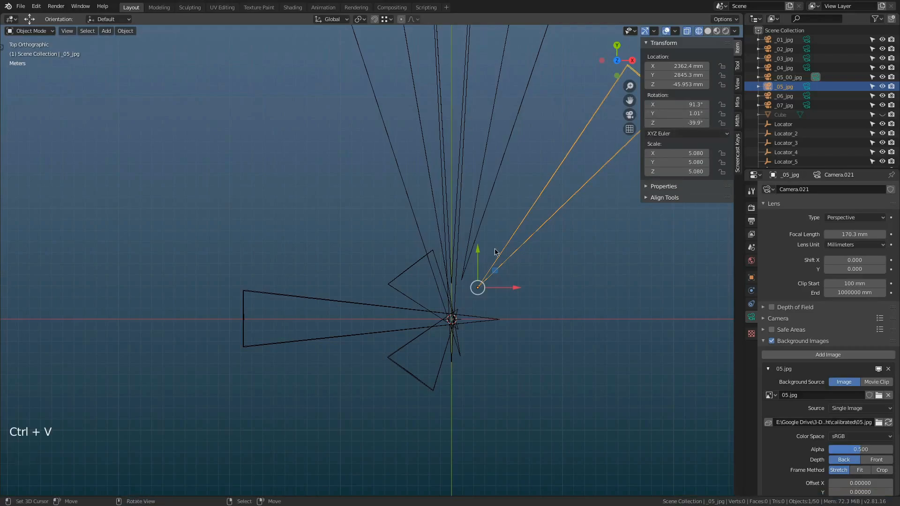
Rotate camera _05_jpg 180° about Z in the top view and look through it to check the locators against the photo.
type("r180")
key("Return")
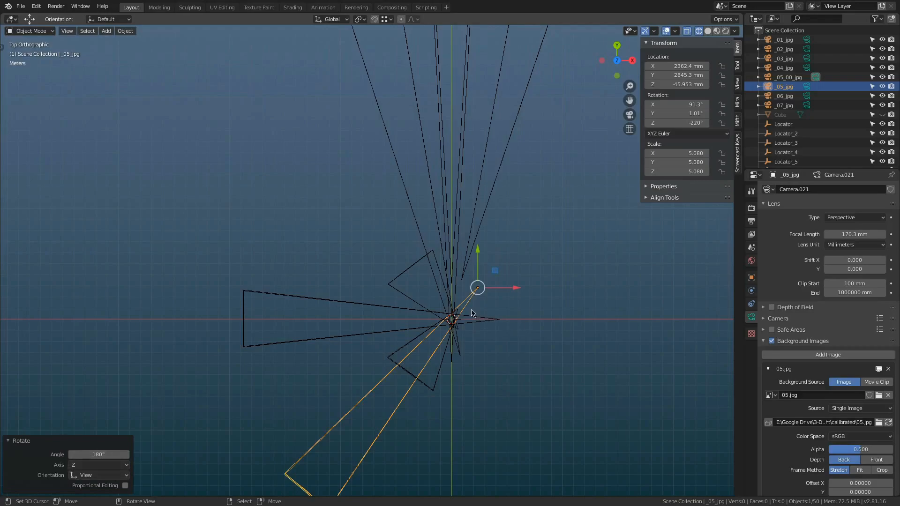
key("ctrl+KP_0")
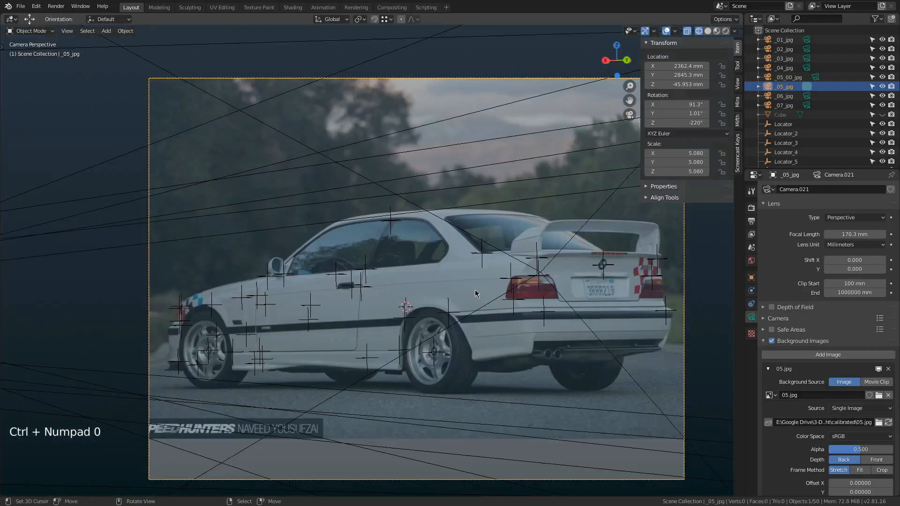
scroll(475, 294, "up", 5)
scroll(482, 268, "down", 4)
middle_click_drag(482, 269, 374, 290, "shift")
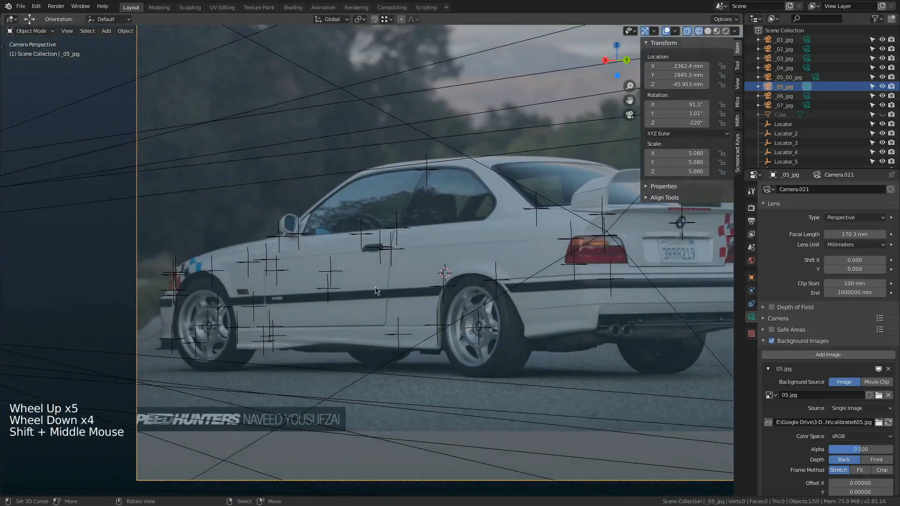
Select camera _06_jpg in the top view and set its clip start to 100 mm and clip end to 1000000 mm.
key("KP_7")
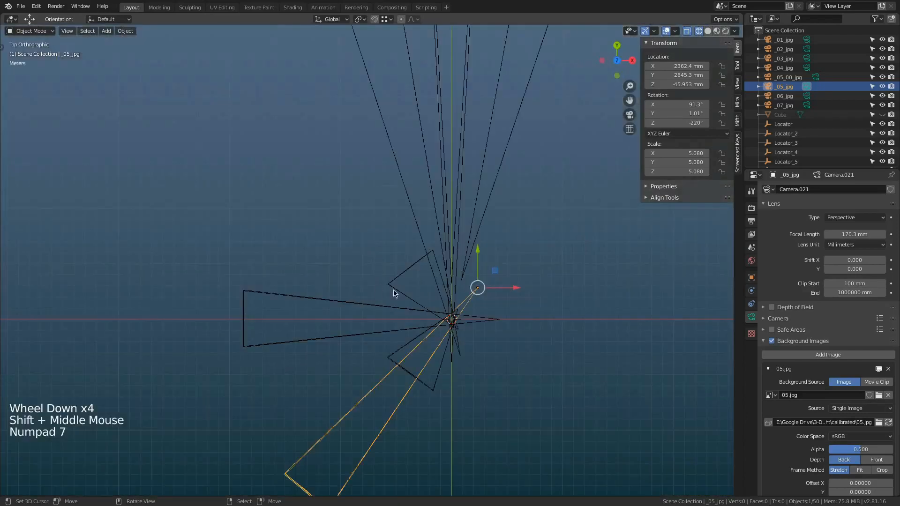
middle_click_drag(472, 328, 467, 313, "shift")
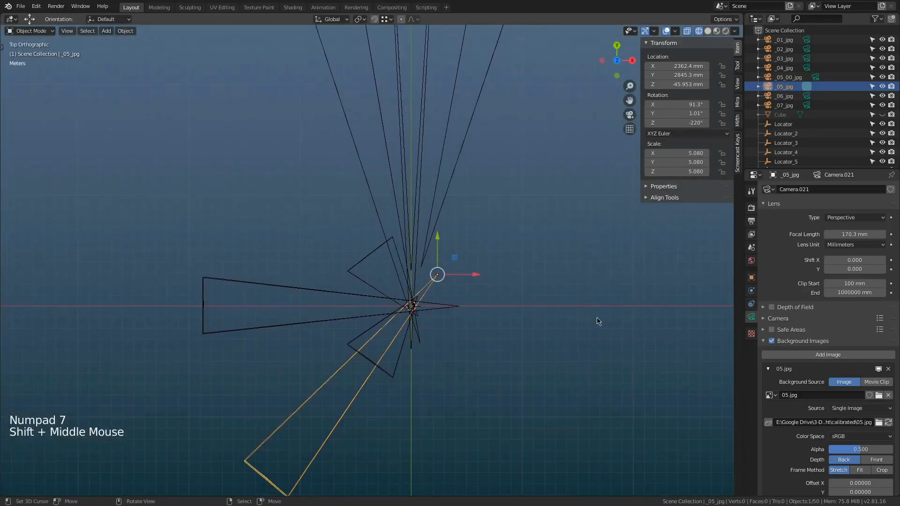
left_click(785, 95)
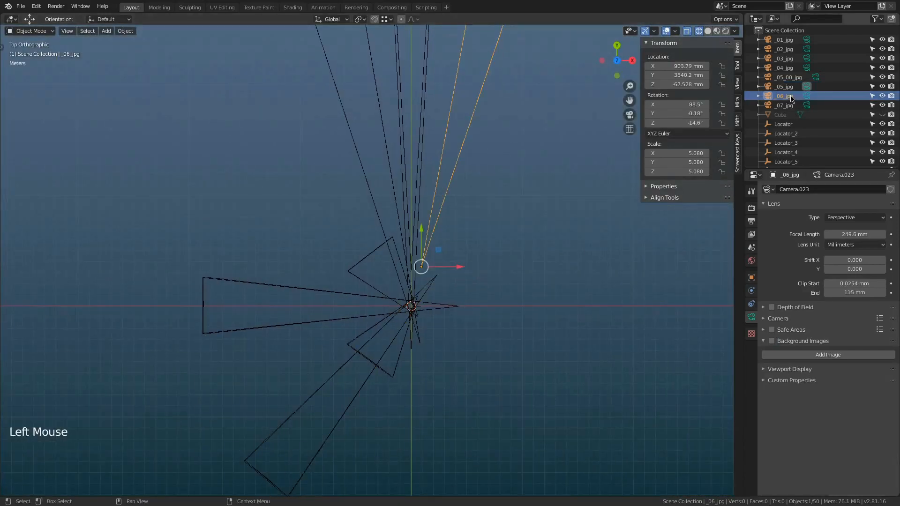
double_click(855, 283)
type("100")
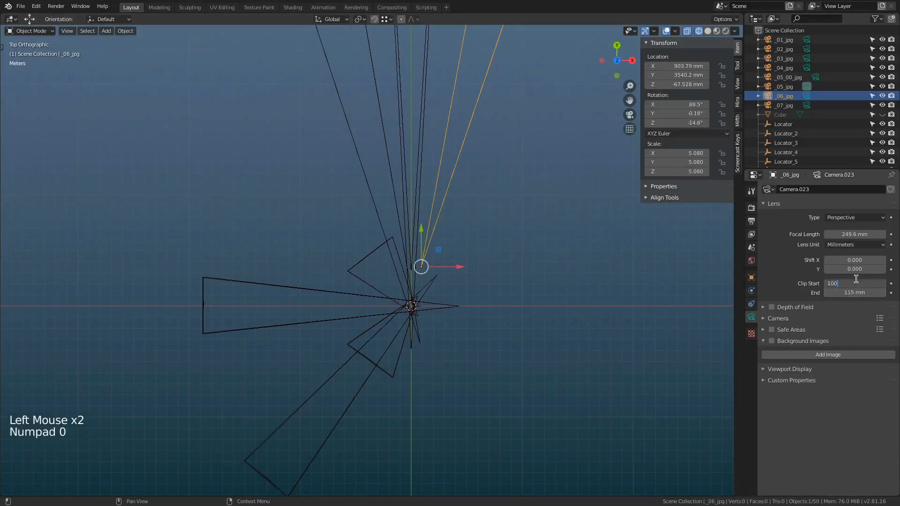
key("ctrl+a")
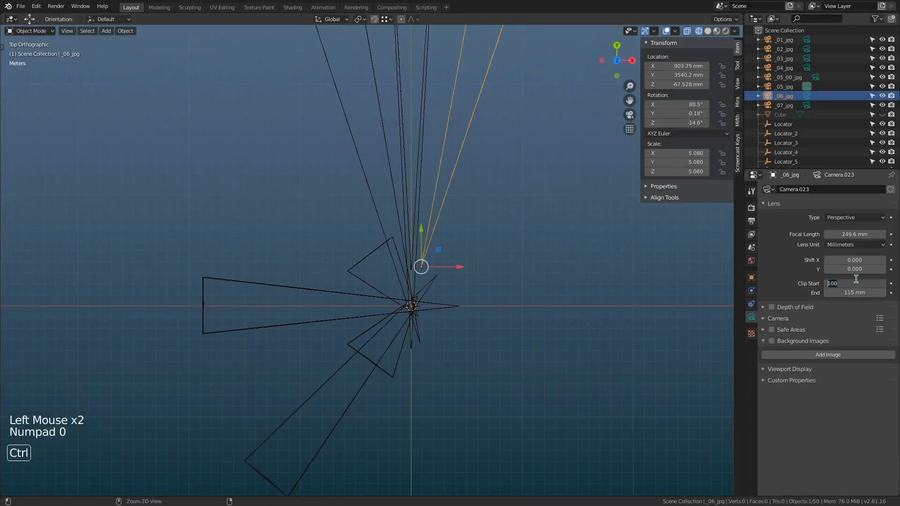
key("Tab")
key("ctrl+v")
type("00")
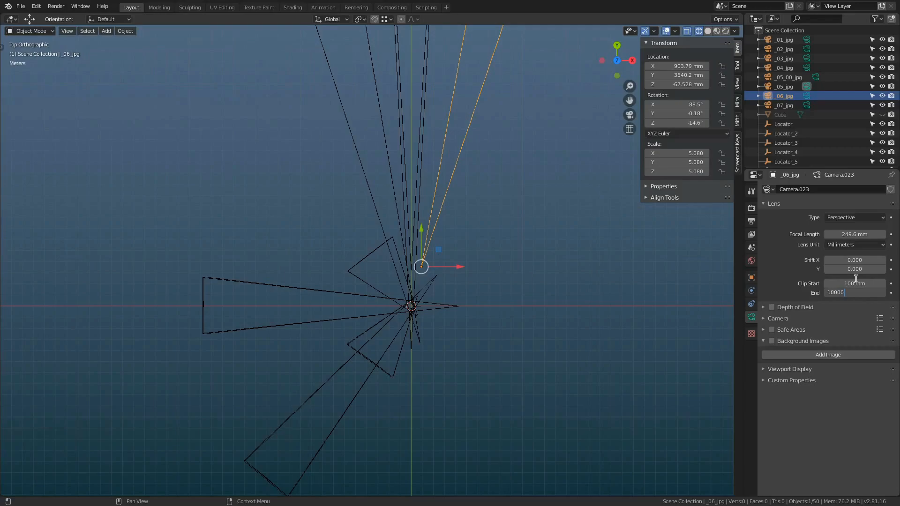
type("00")
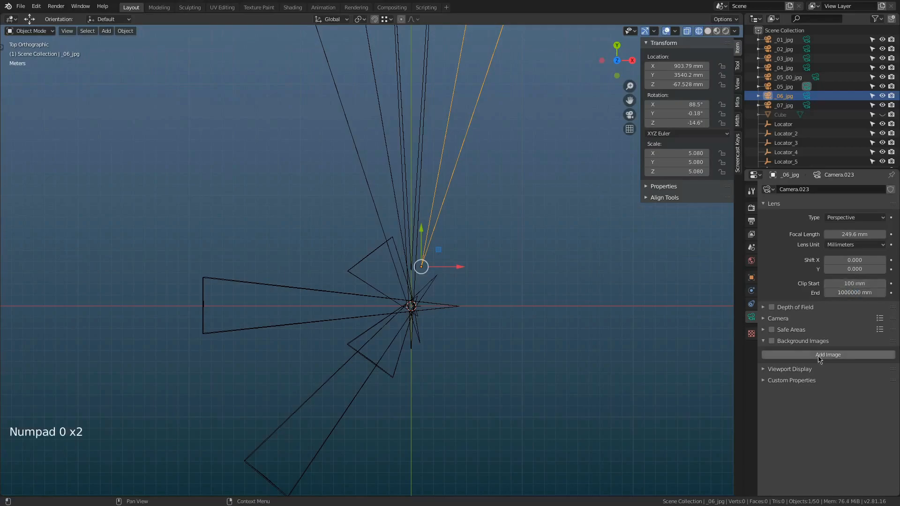
Add 06.jpg from the calibrated folder as the background image of camera _06_jpg.
left_click(821, 355)
left_click(826, 394)
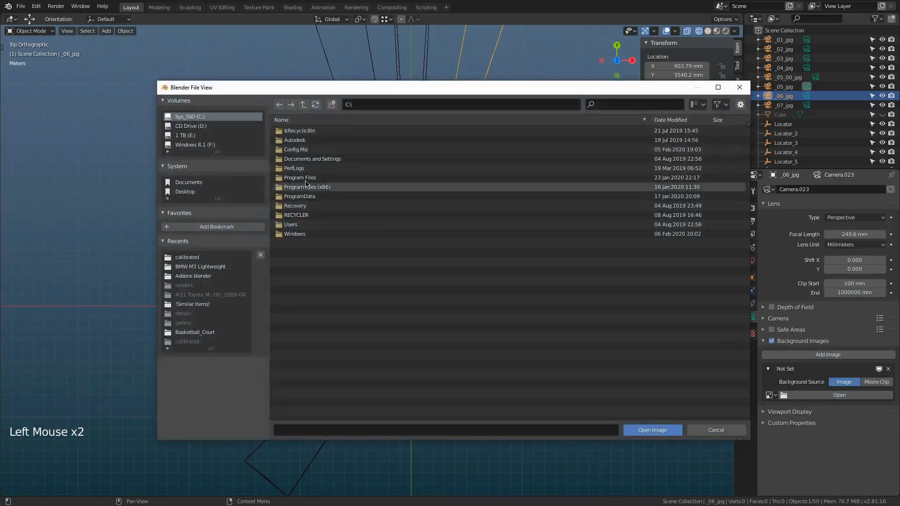
left_click(196, 258)
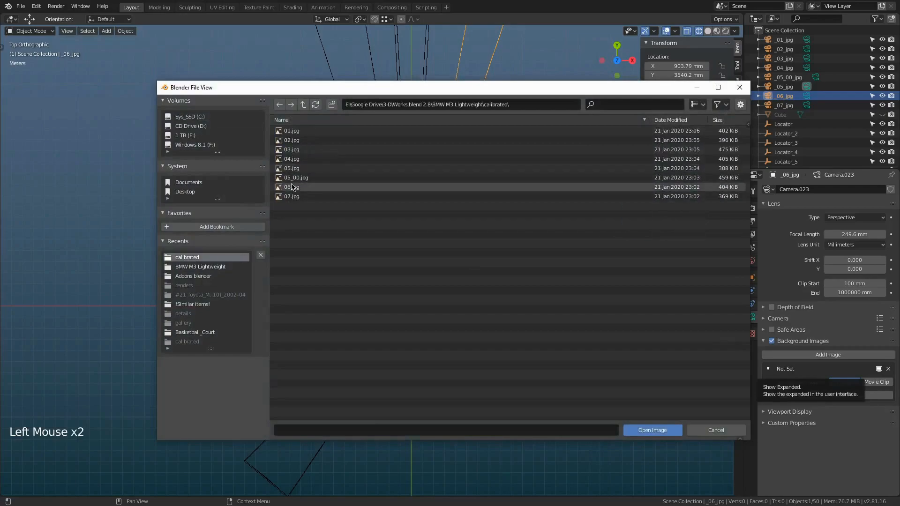
double_click(309, 188)
Copy camera _06_jpg's X rotation of 91.462° from 3ds Max to the same camera in Blender.
key("alt+Tab")
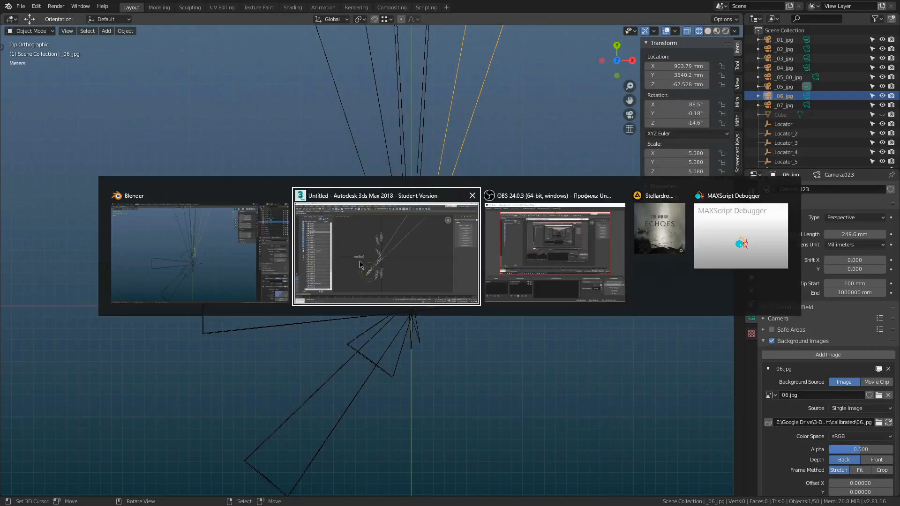
left_click(85, 152)
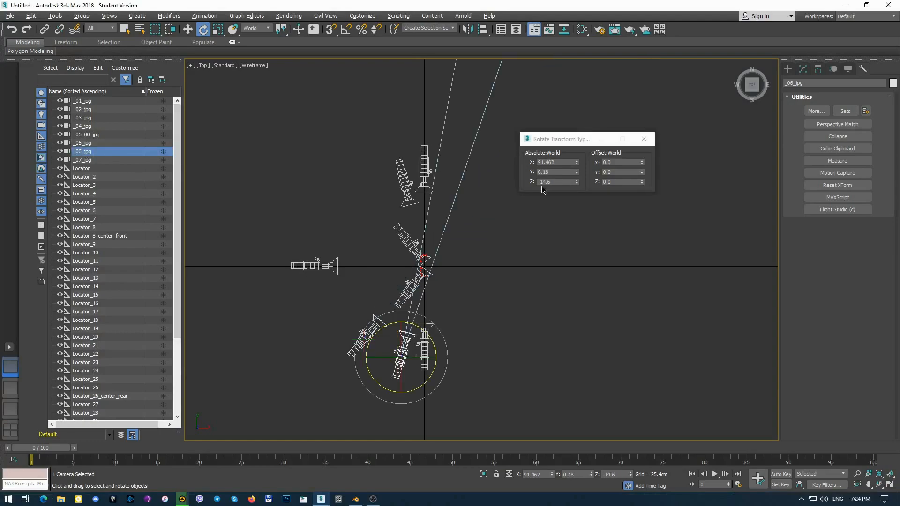
left_click(562, 163)
key("alt+Tab")
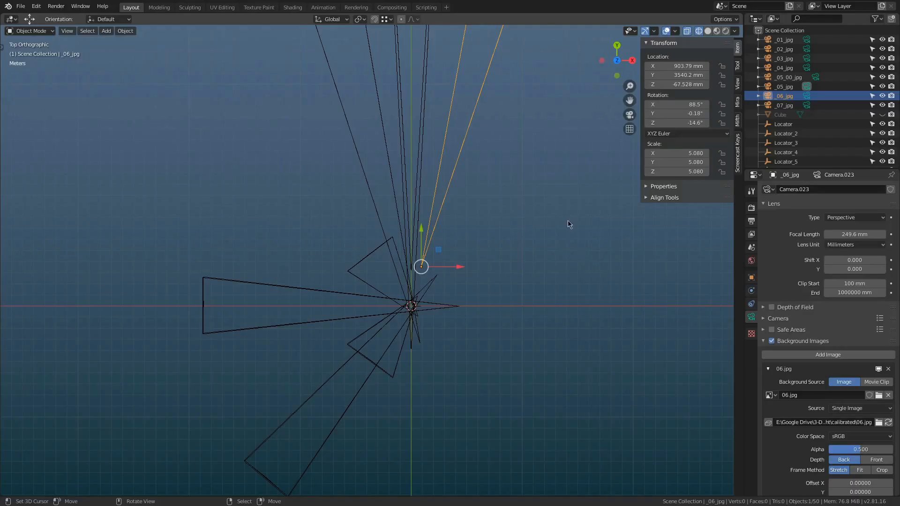
key("ctrl+v")
Copy camera _06_jpg's Y rotation of 0.18° from 3ds Max to the same camera in Blender.
key("alt+Tab")
key("Tab")
key("ctrl+c")
key("alt+Tab")
key("ctrl+v")
Rotate camera _06_jpg 180° in the top view and look through it to check the locators against the photo.
type("r180")
key("Return")
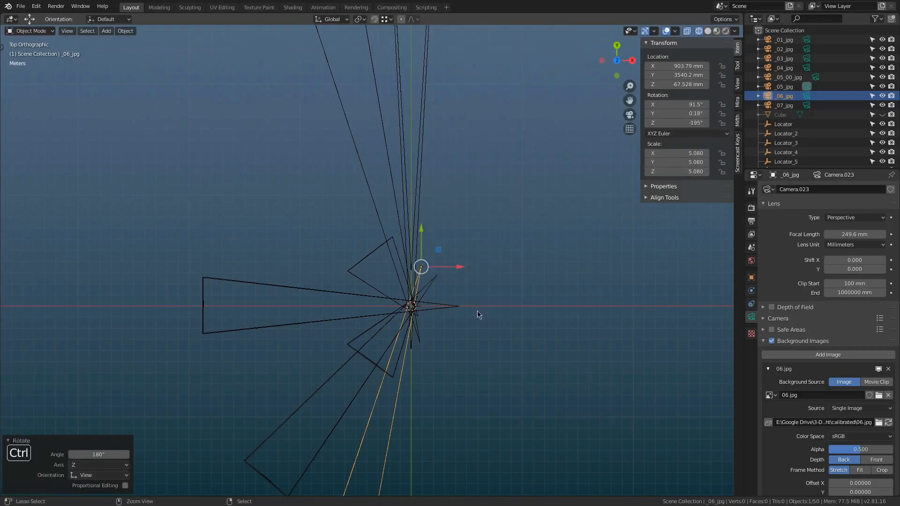
key("ctrl+KP_0")
scroll(477, 311, "down", 2)
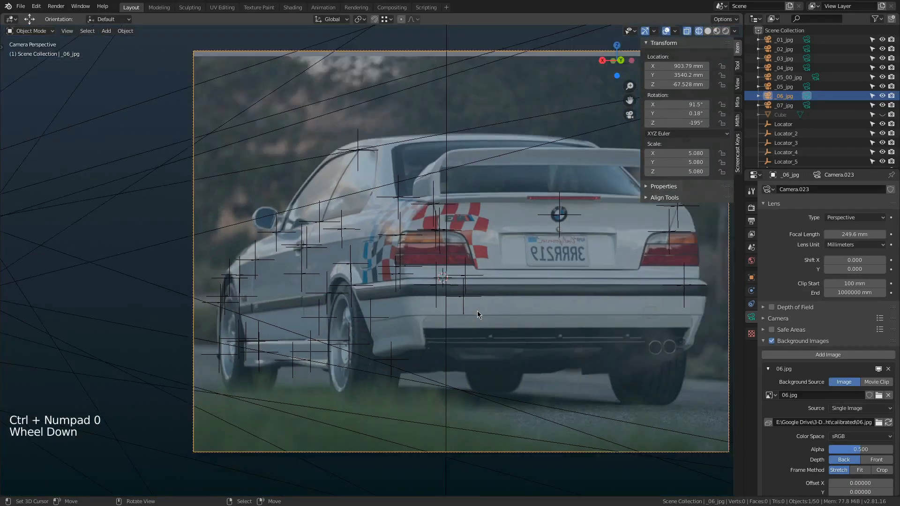
middle_click_drag(478, 311, 425, 242, "shift")
scroll(485, 269, "down", 1)
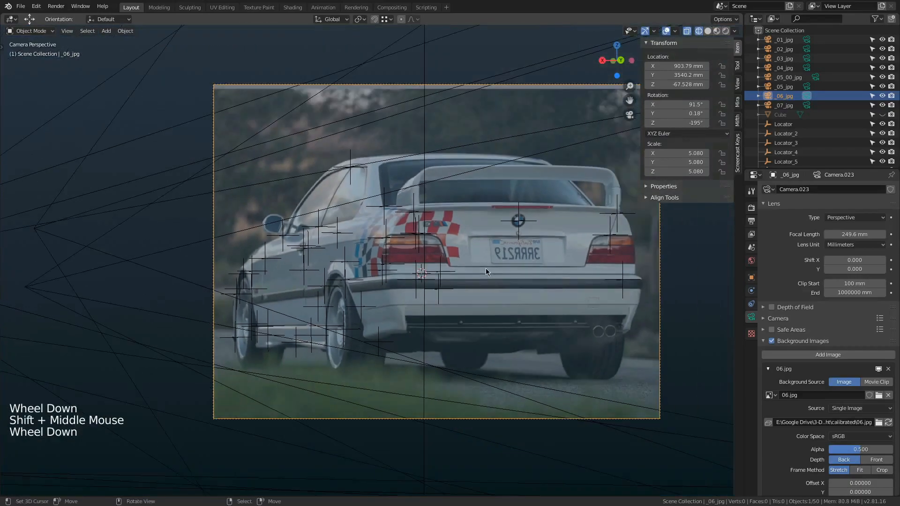
scroll(426, 242, "up", 1)
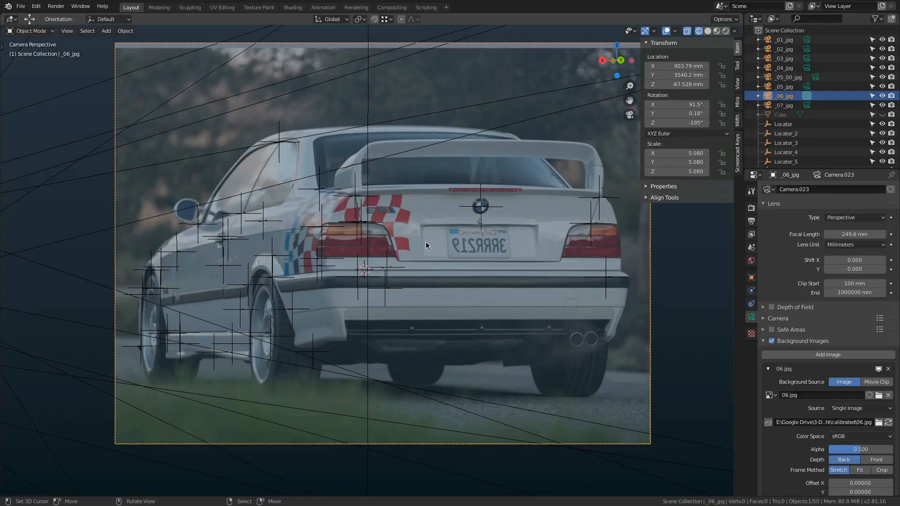
Select camera _07_jpg in the top view and set its clip start to 100 mm and clip end to 1000000 mm.
key("KP_7")
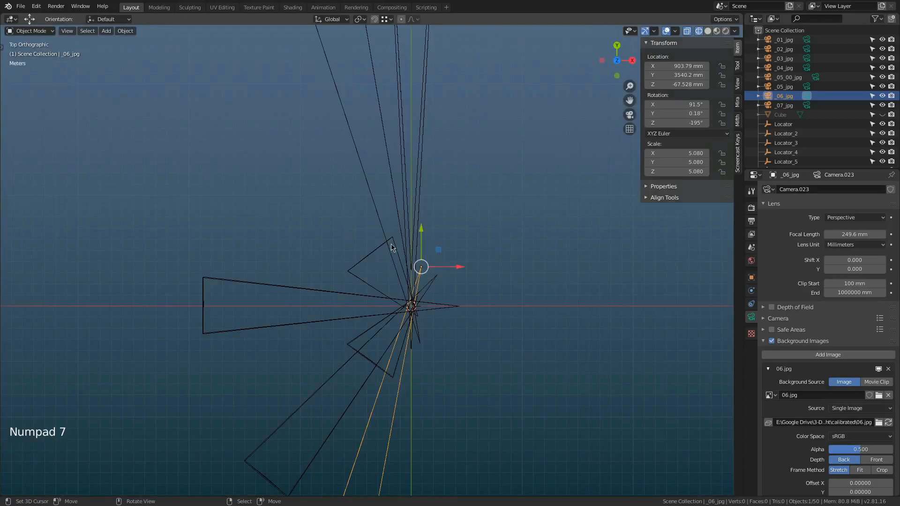
left_click(784, 105)
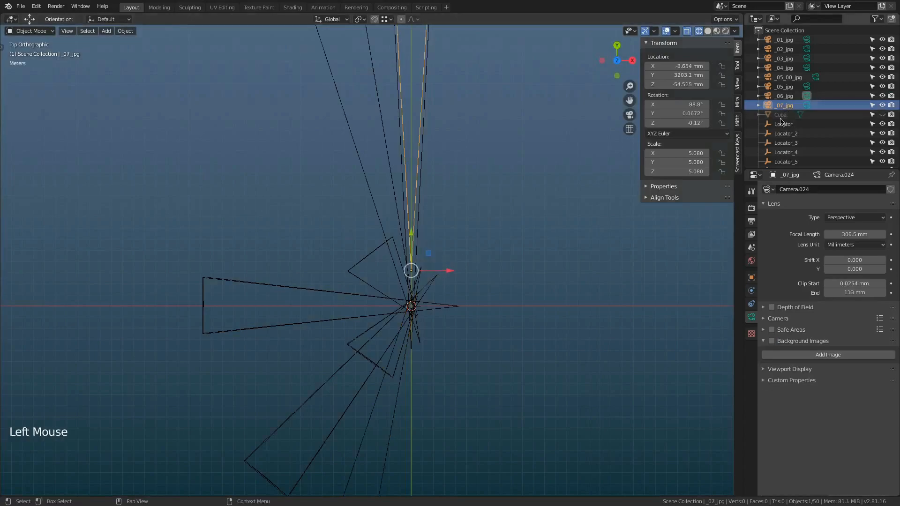
double_click(850, 284)
type("100")
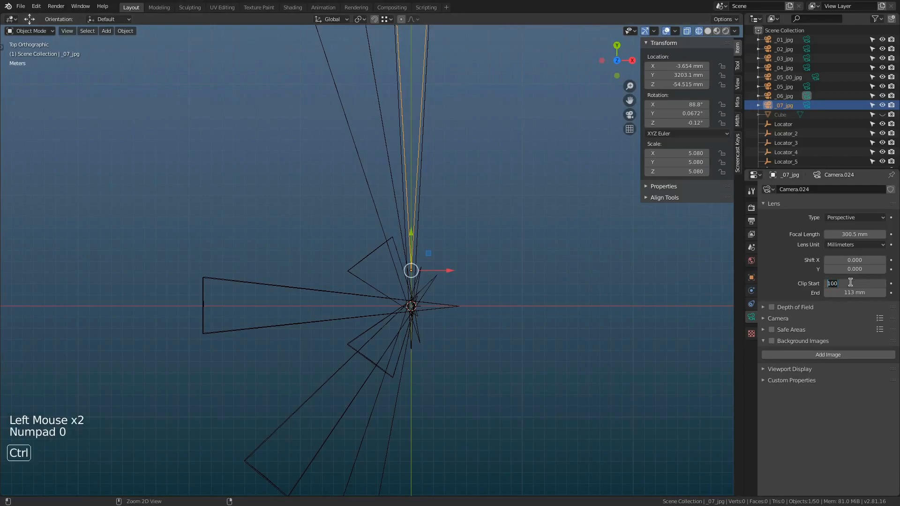
key("ctrl+a")
key("Tab")
key("ctrl+v")
type("0")
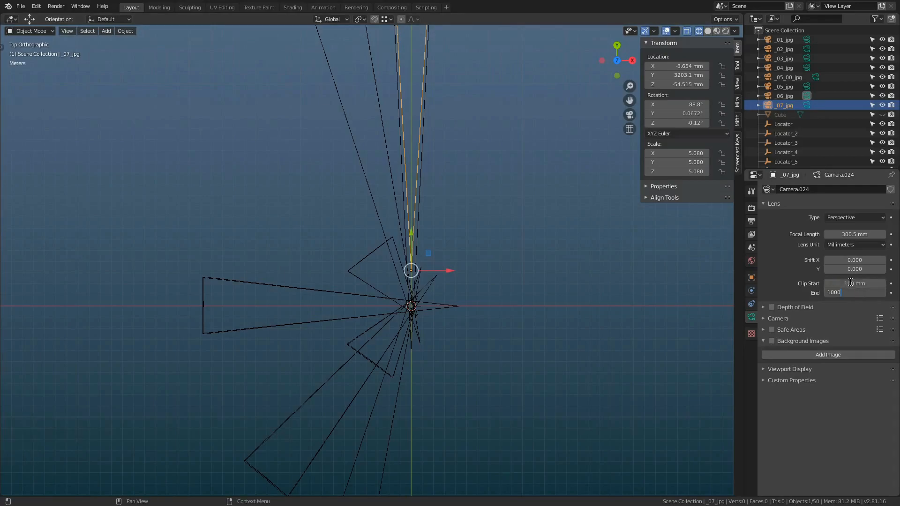
type("000")
key("Return")
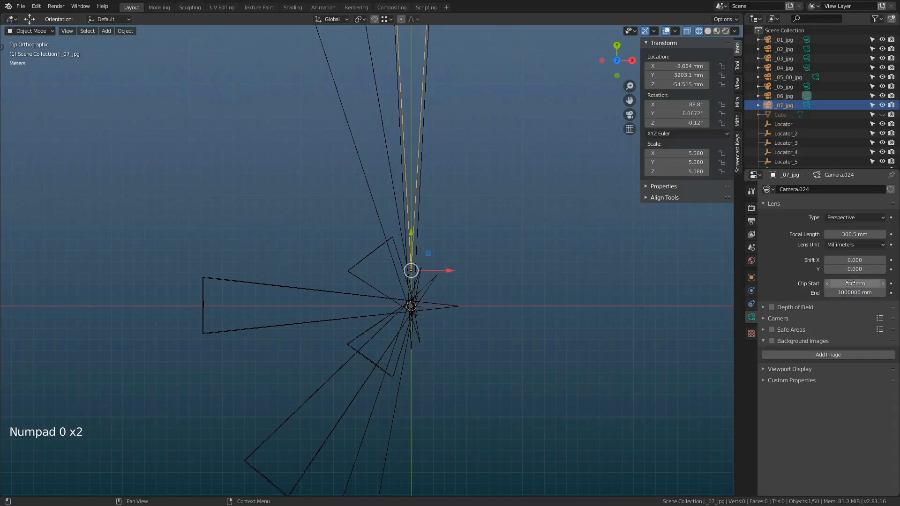
Add 07.jpg from the calibrated folder as the background image of camera _07_jpg.
left_click(829, 355)
left_click(840, 395)
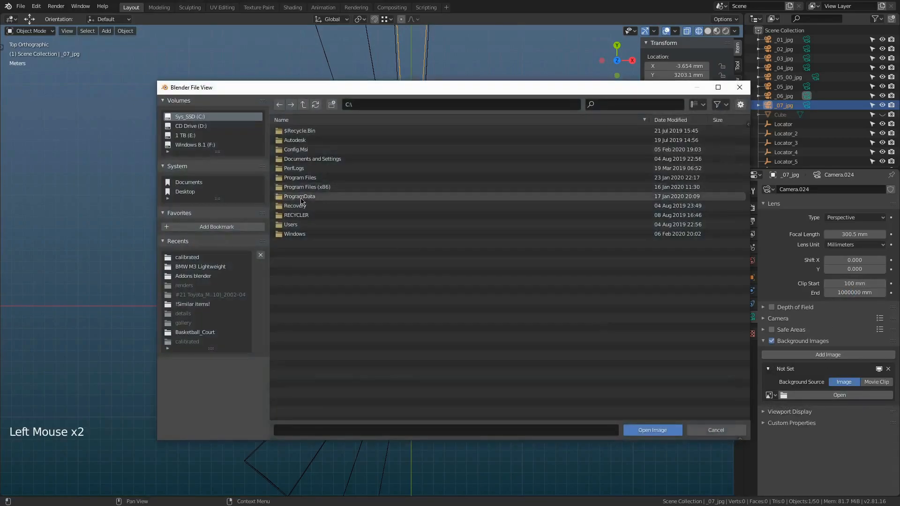
left_click(192, 259)
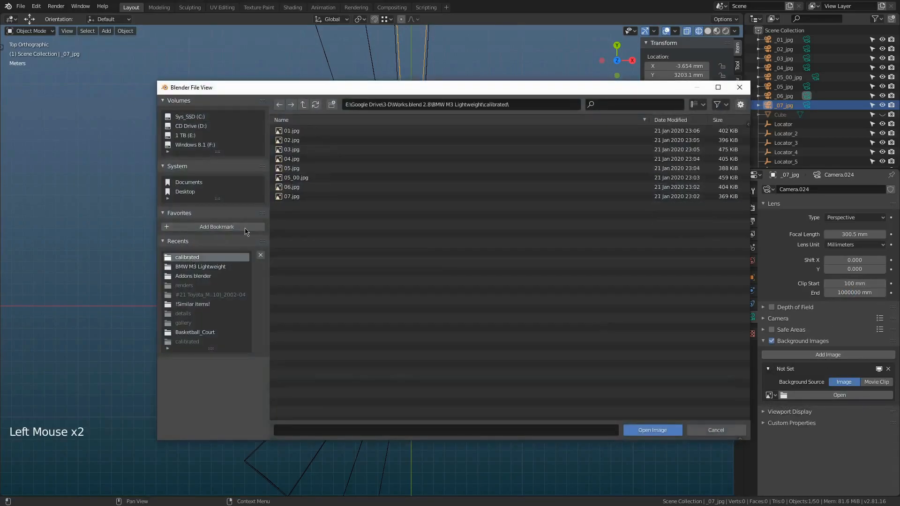
double_click(288, 196)
Copy camera _07_jpg's X rotation of 91.157° from 3ds Max to the same camera in Blender.
key("alt+Tab")
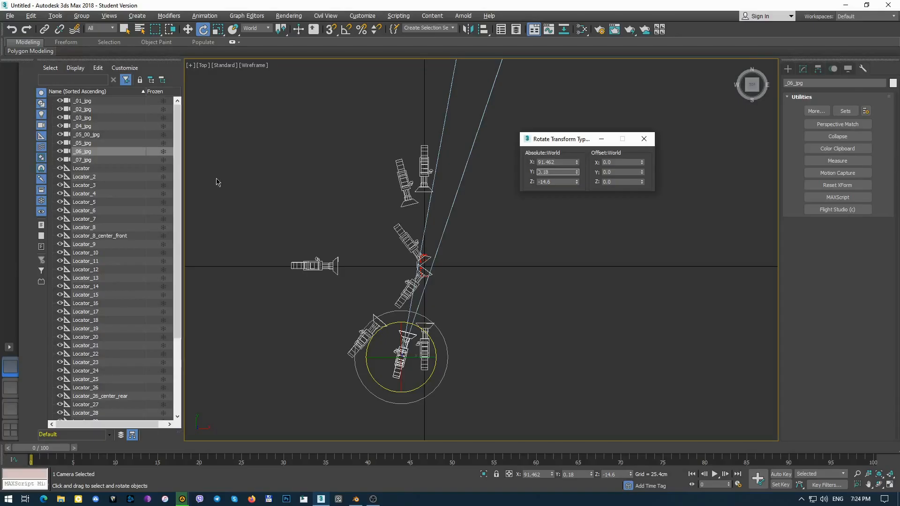
left_click(87, 160)
left_click(558, 162)
key("ctrl+c")
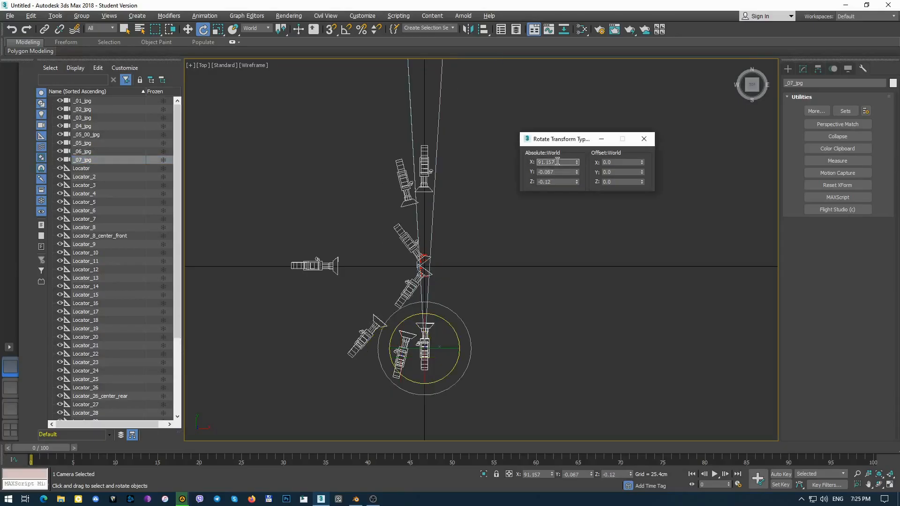
key("alt+Tab")
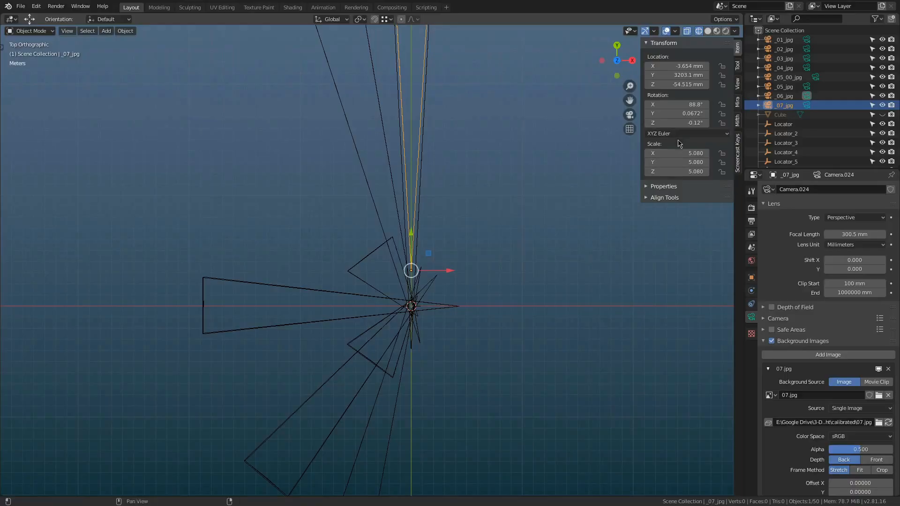
key("ctrl+v")
Copy camera _07_jpg's Y rotation of -0.067° from 3ds Max to the same camera in Blender.
key("alt+Tab")
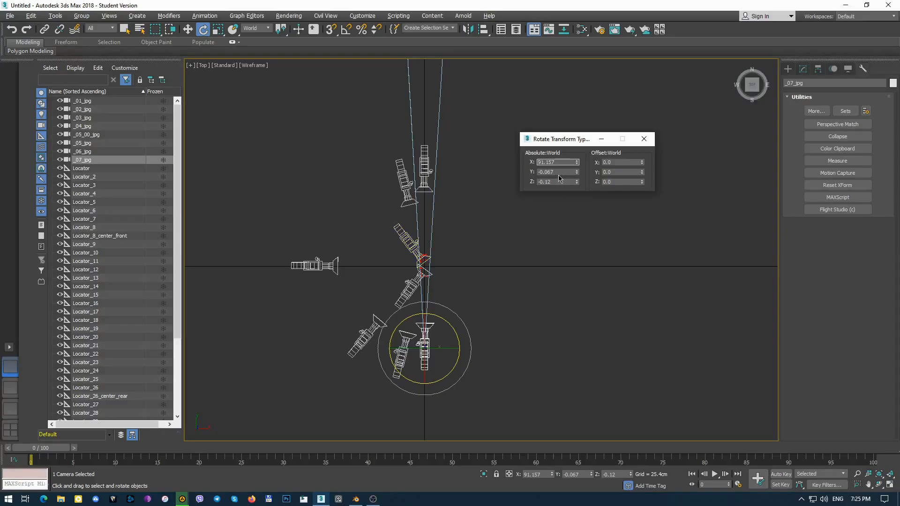
key("ctrl+c")
key("alt+Tab")
key("ctrl+v")
Rotate camera _07_jpg 180° in the top view and look through it to check the locators against the photo.
scroll(435, 275, "up", 2)
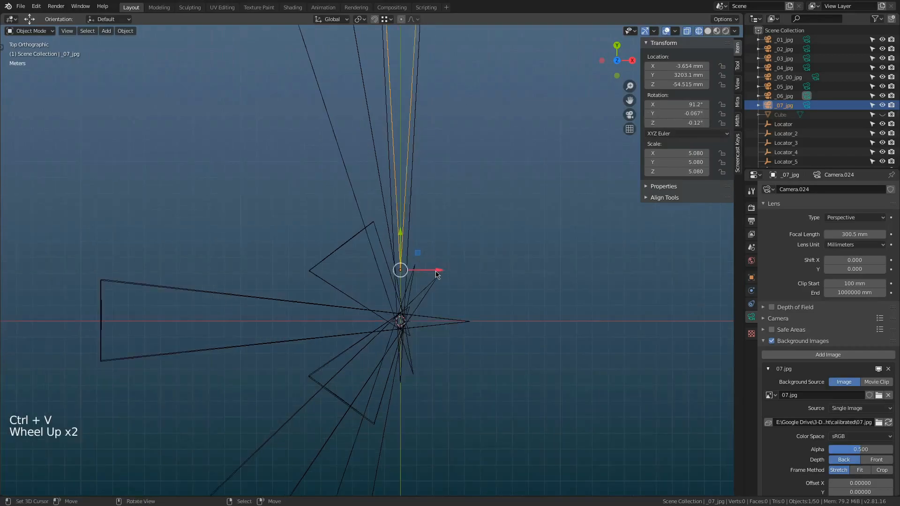
type("r180")
key("Return")
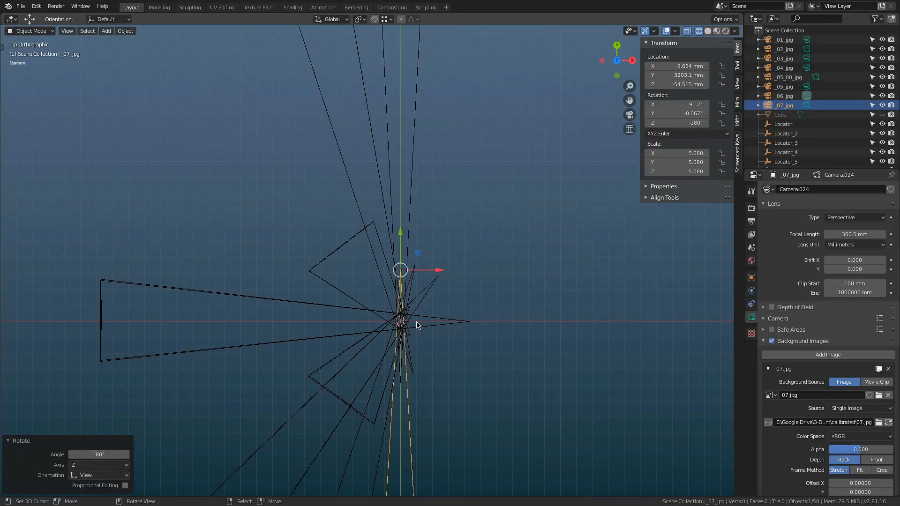
key("ctrl+KP_0")
scroll(371, 168, "up", 2)
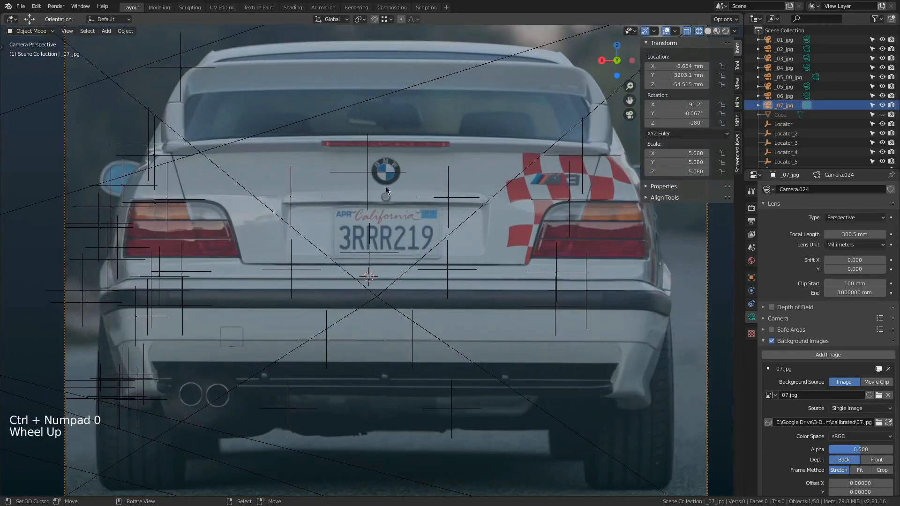
Move rear-view camera _07_jpg about 9.18 mm along the global X axis to match the rear center locator to the emblem.
middle_click_drag(391, 167, 407, 169, "shift")
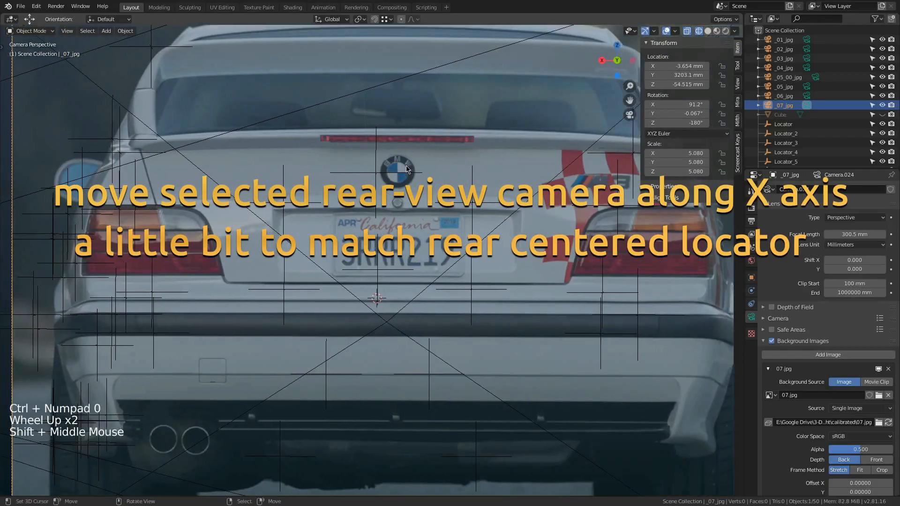
key("g")
key("x")
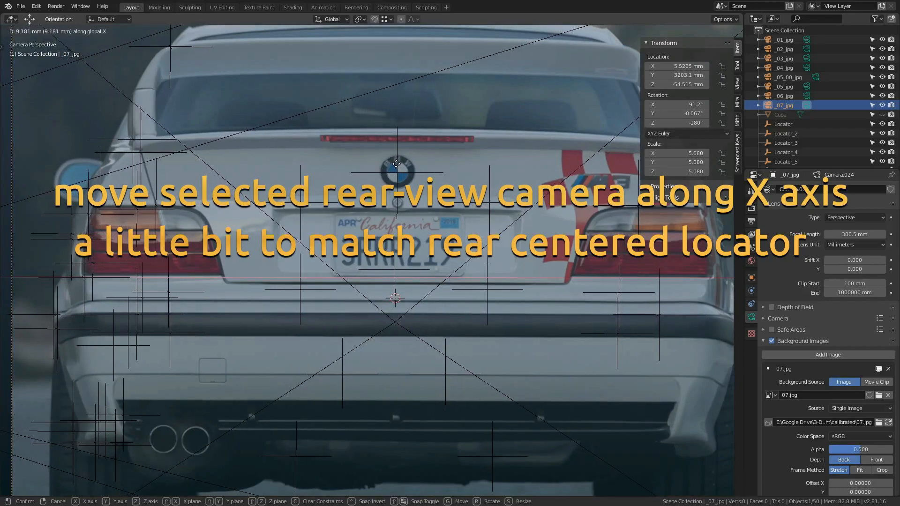
left_click(396, 164)
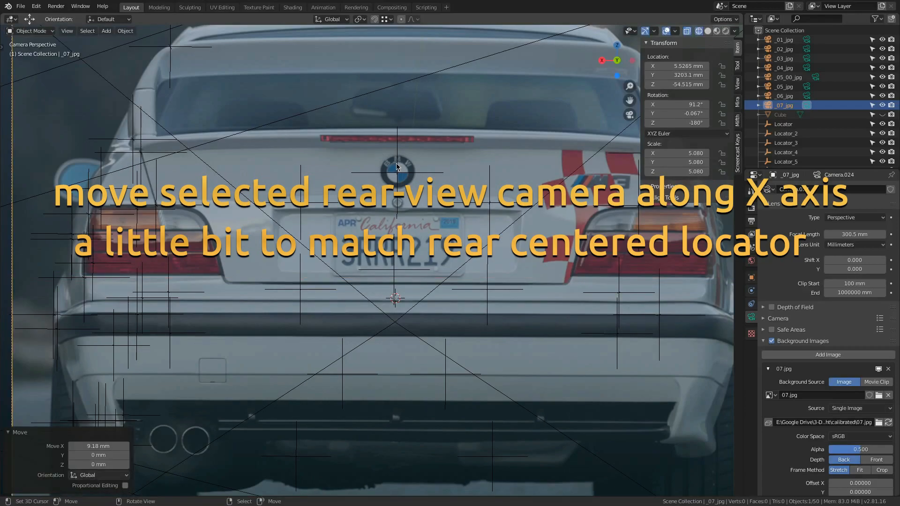
scroll(397, 167, "down", 1)
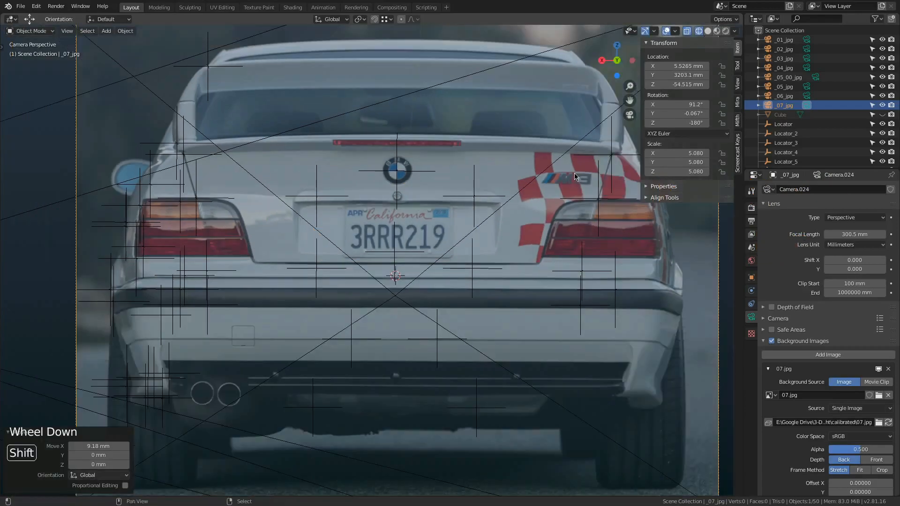
middle_click_drag(576, 173, 497, 172, "shift")
scroll(497, 173, "down", 4)
Move all cameras from _01_jpg to _07_jpg into a new collection named "cameras" and collapse that collection in the outliner.
key("KP_7")
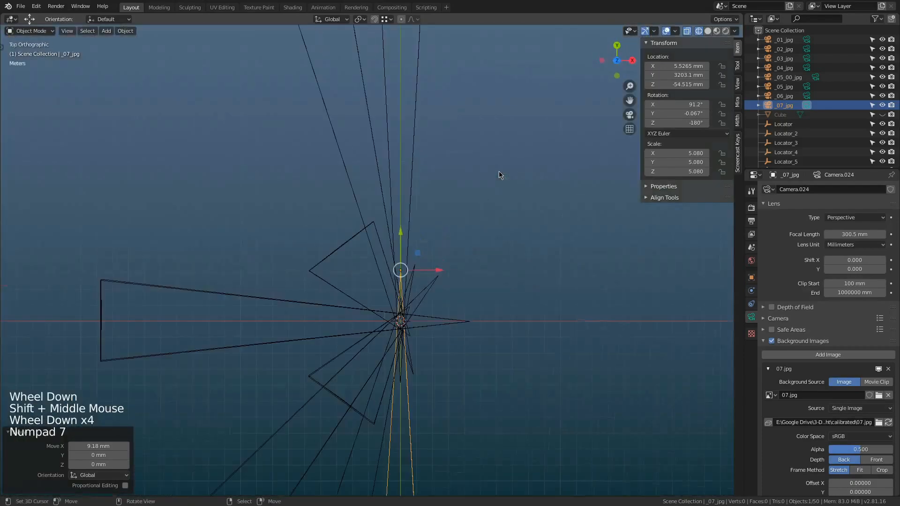
scroll(499, 171, "down", 9)
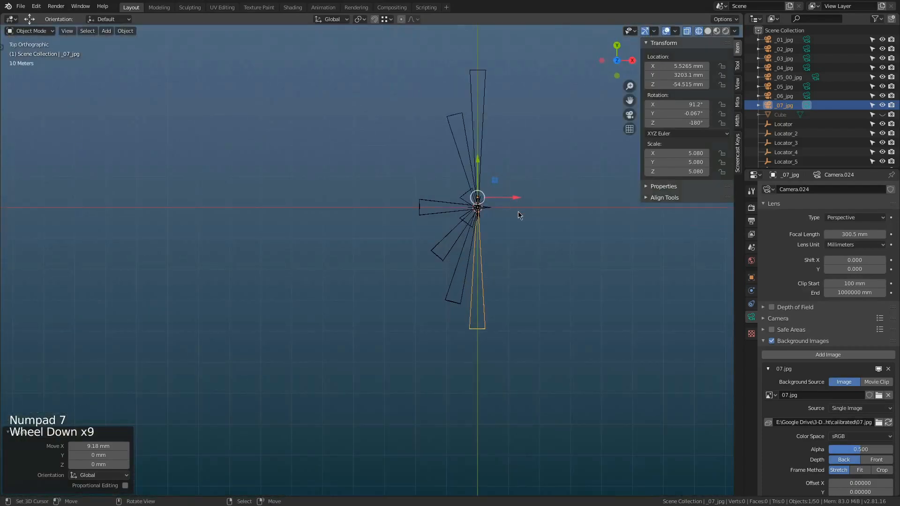
key("KP_3")
scroll(431, 278, "up", 7)
key("a")
key("a")
key("a")
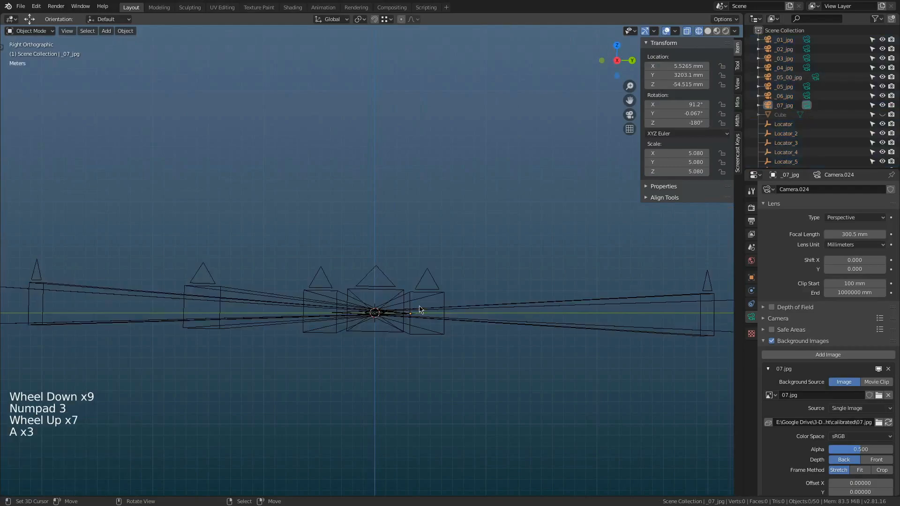
left_click(792, 42)
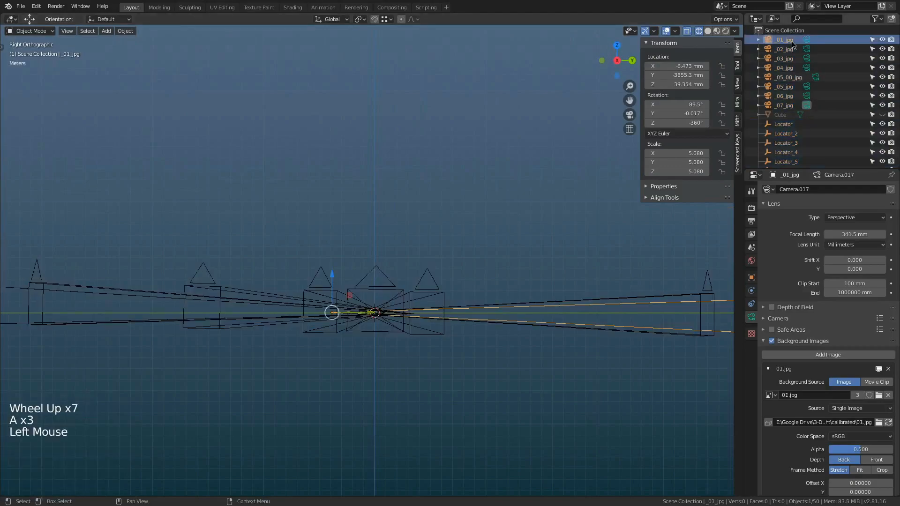
left_click(780, 106, "shift")
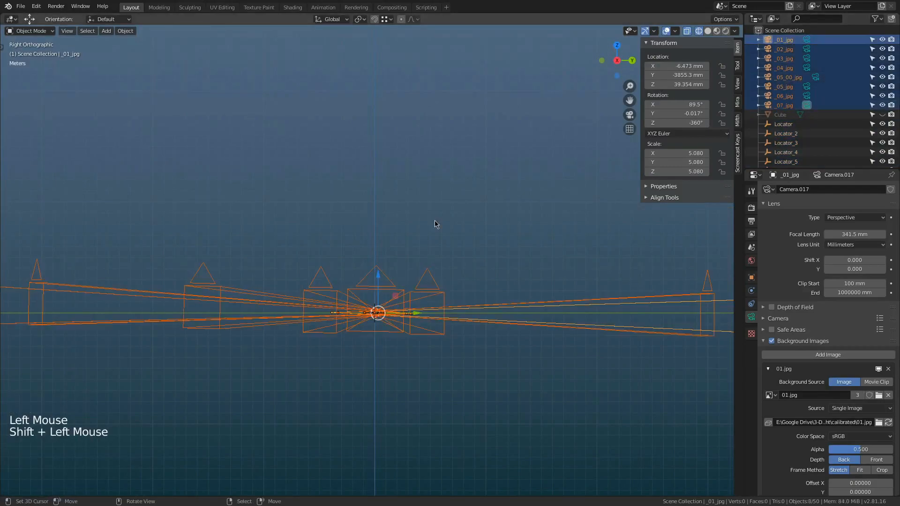
key("m")
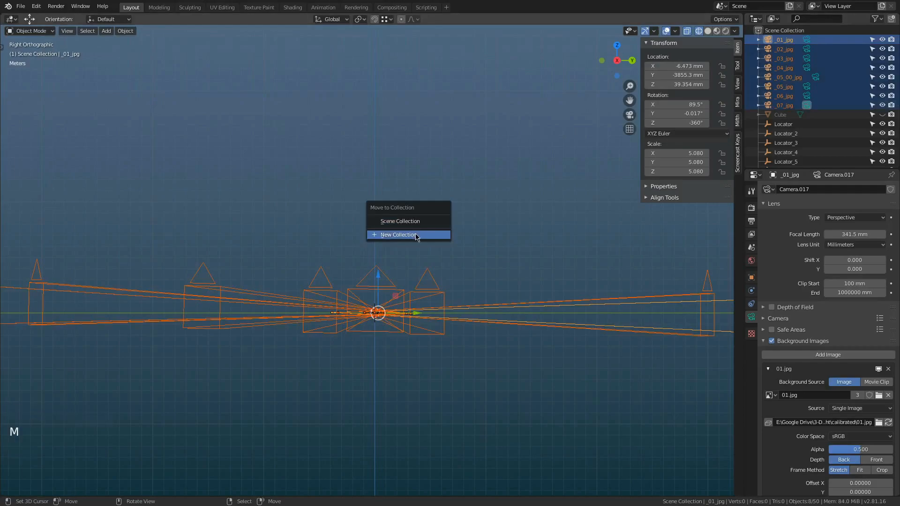
left_click(418, 234)
type("cameras")
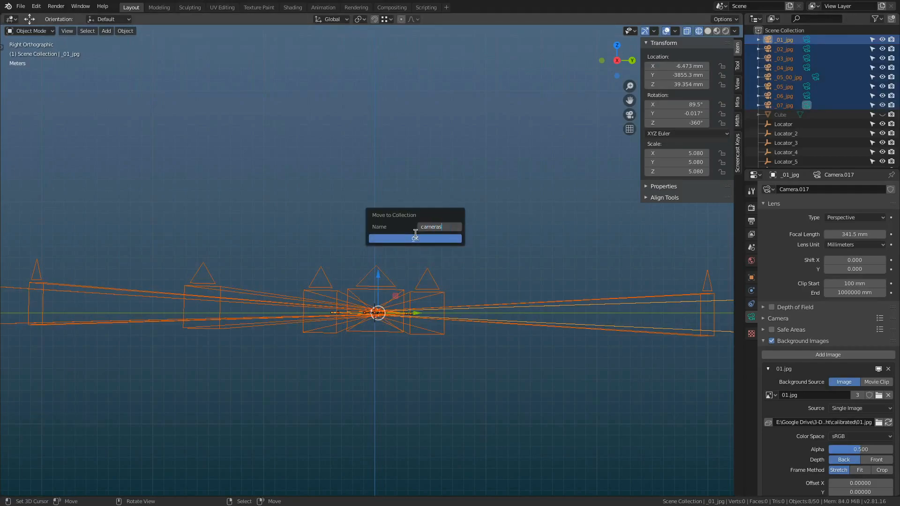
key("Return")
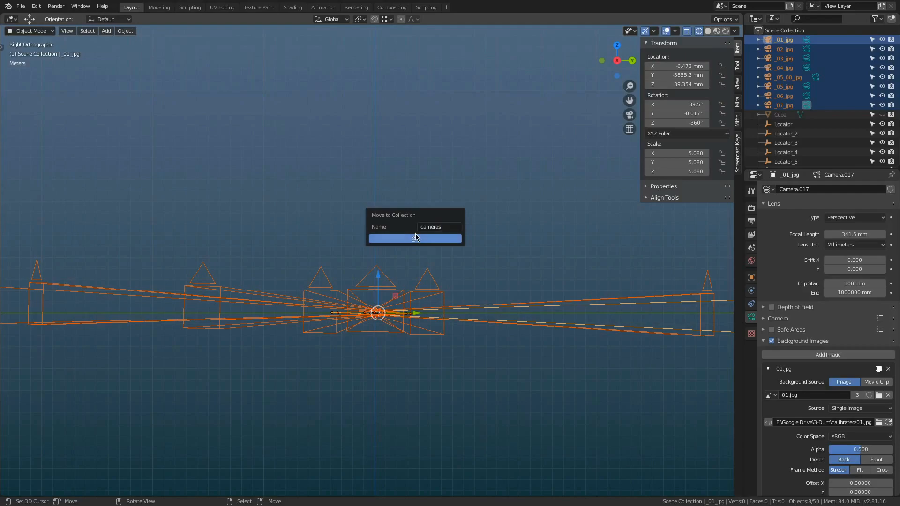
left_click(416, 238)
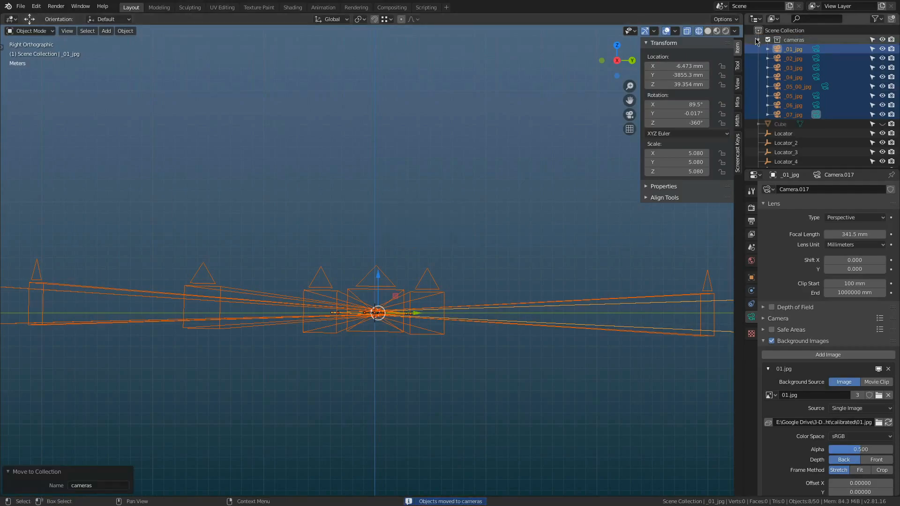
left_click(759, 41)
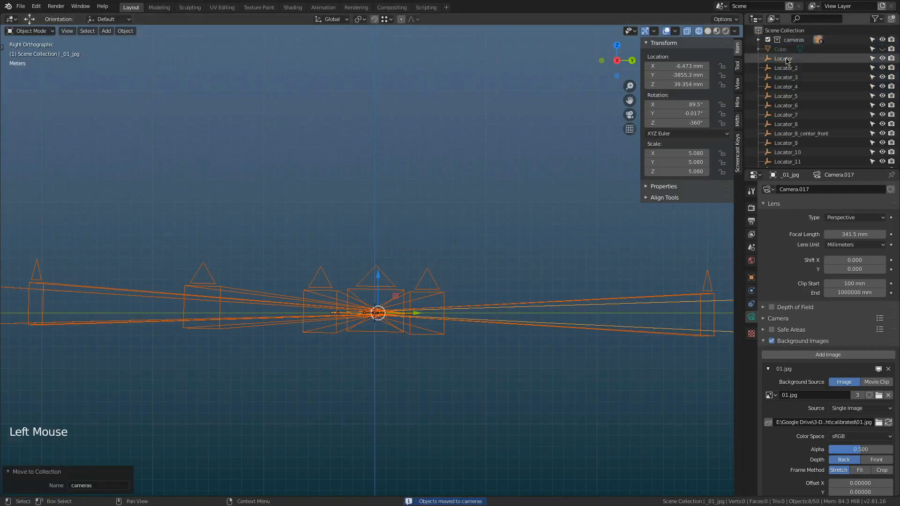
Make the cameras collection unselectable and move all the locators into a new collection.
key("a")
key("a")
key("a")
key("a")
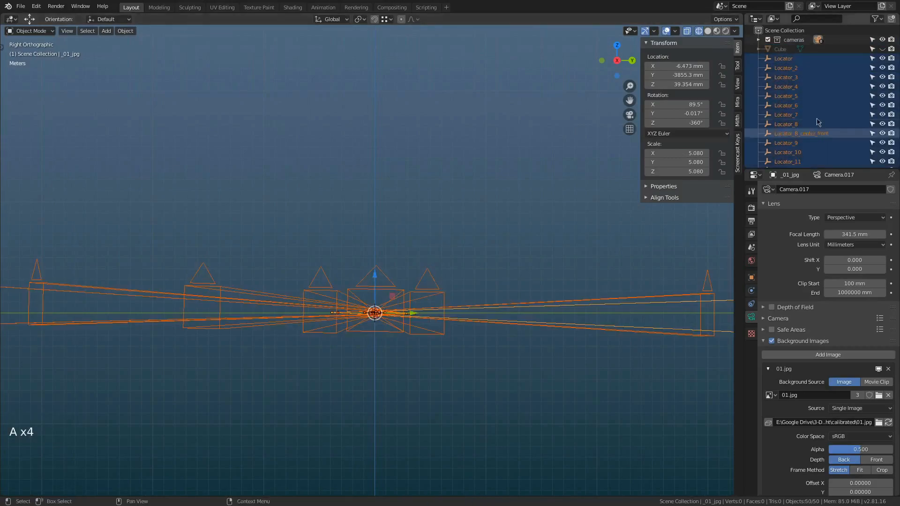
left_click(360, 261)
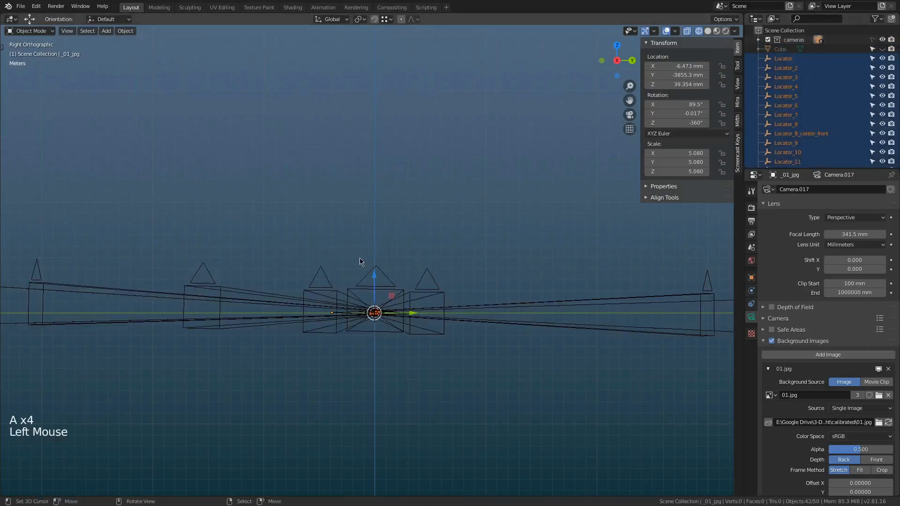
key("KP_Decimal")
scroll(361, 261, "down", 5)
mouse_move(361, 262)
middle_mouse_down()
mouse_move(372, 263)
mouse_move(364, 263)
middle_mouse_up()
scroll(366, 265, "up", 2)
key("m")
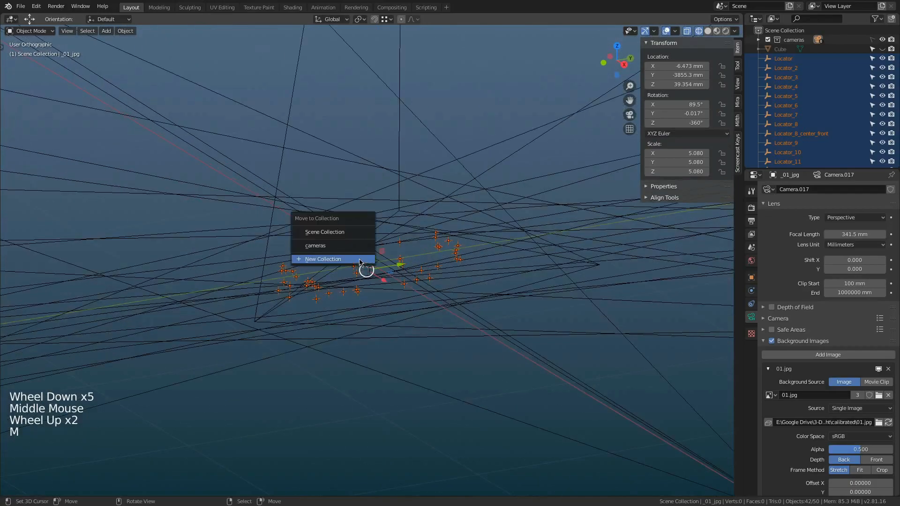
left_click(339, 259)
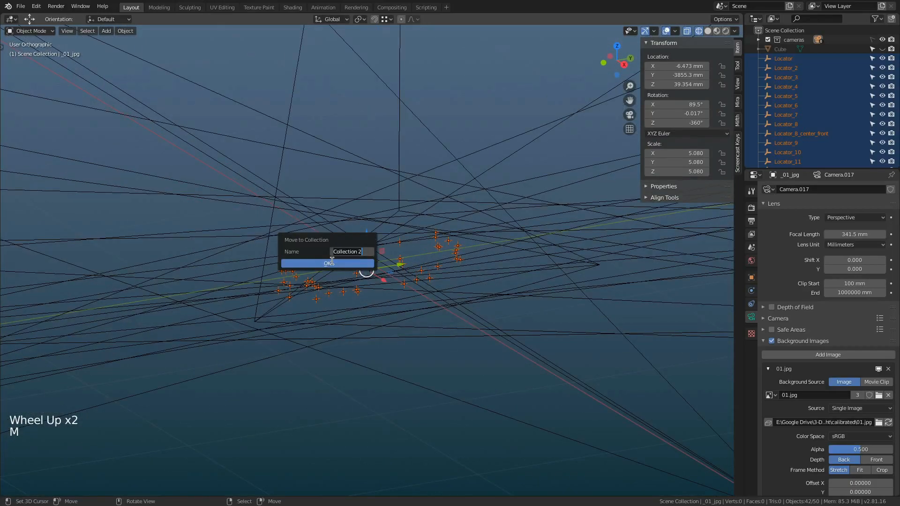
Move the selected locators into a new collection named locators and collapse it in the outliner.
key("BackSpace")
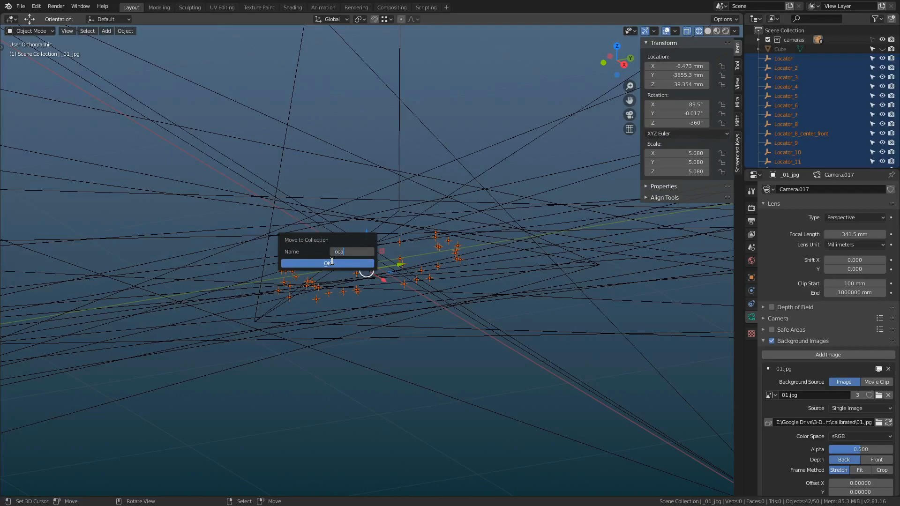
type("locators")
key("Return")
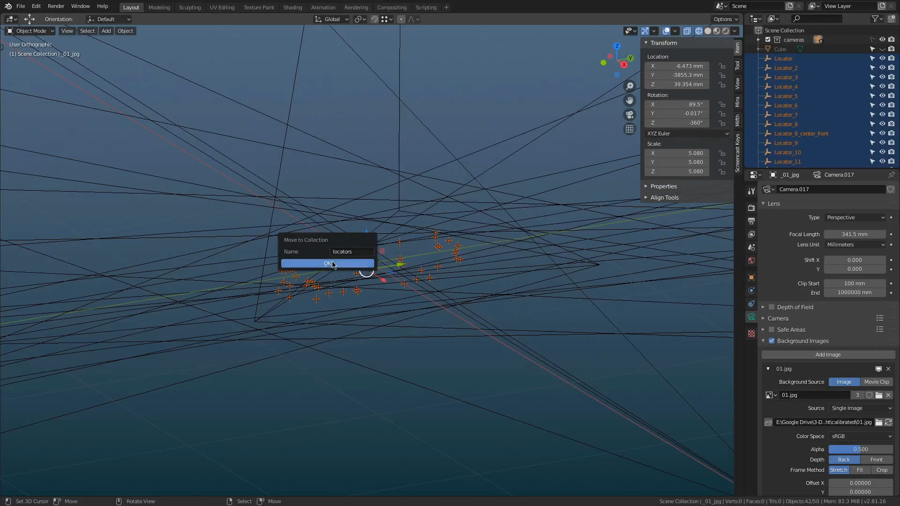
left_click(329, 264)
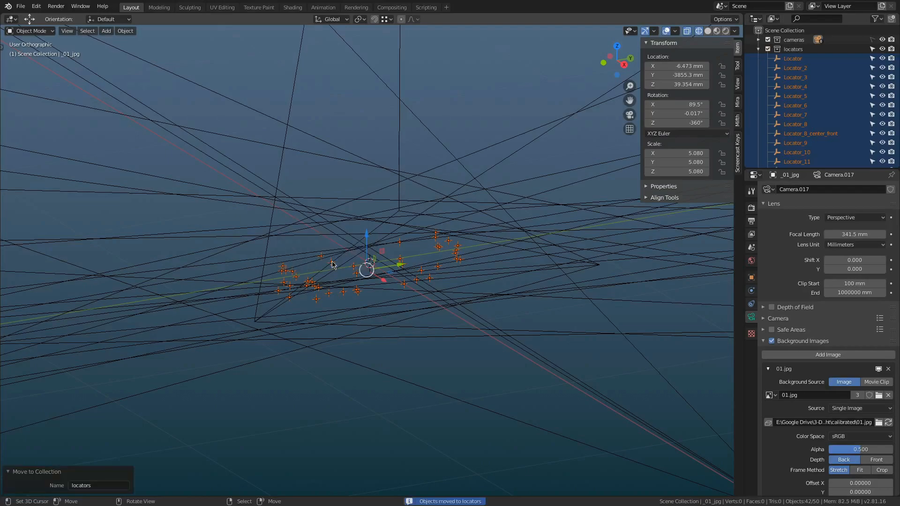
left_click(759, 50)
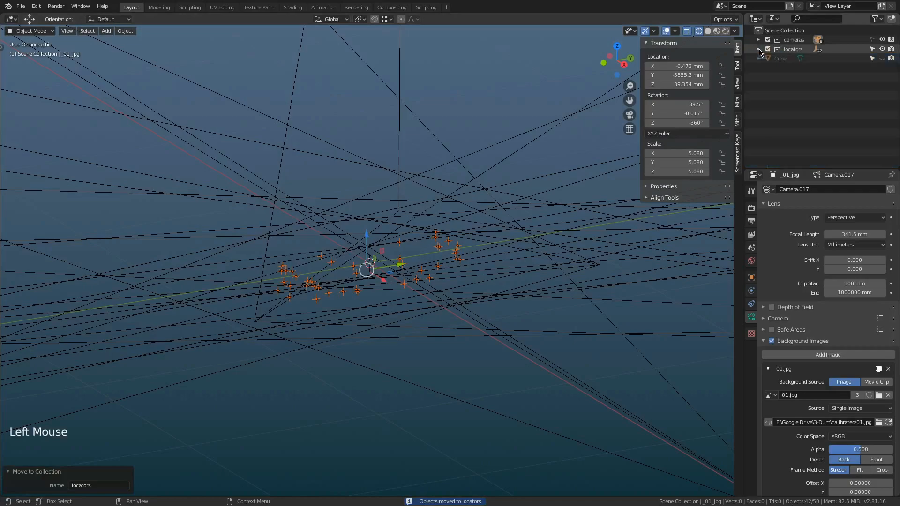
Make the cameras collection selectable, and unhide and select the Cube.
left_click(872, 49)
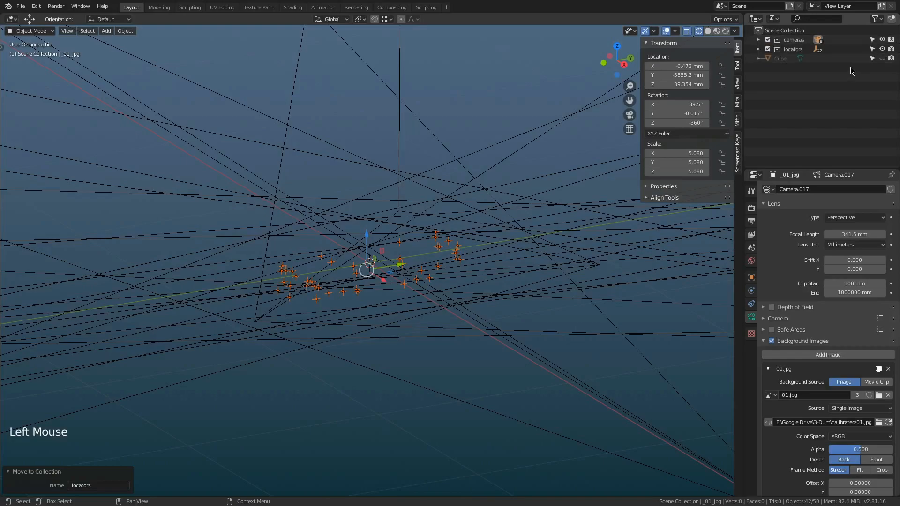
left_click(883, 58)
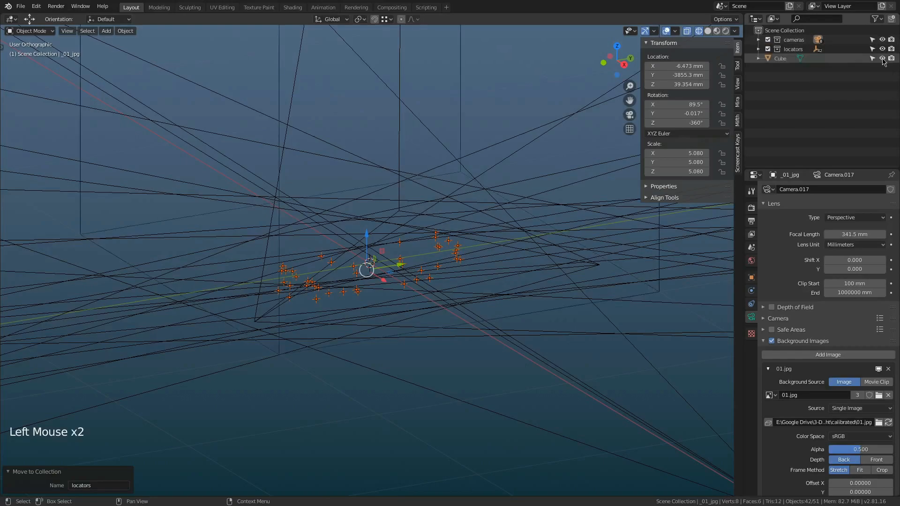
left_click(780, 58)
Apply the cube's transform in the right orthographic view.
scroll(357, 327, "down", 5)
scroll(357, 327, "down", 4)
key("KP_3")
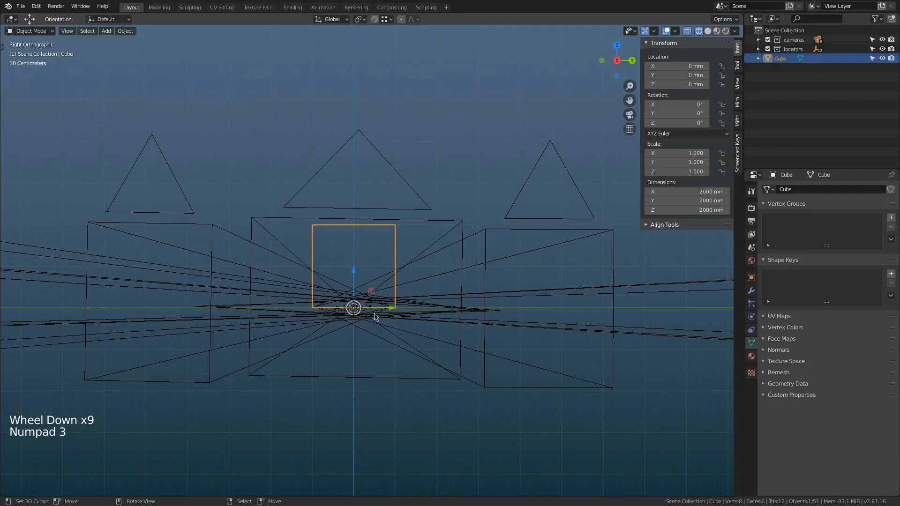
key("ctrl+a")
left_click(423, 353)
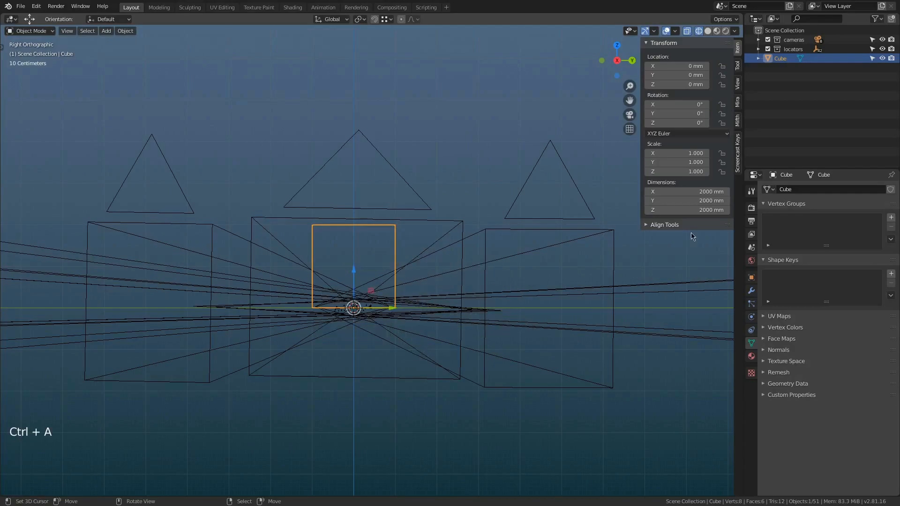
Switch to Total Commander, open New Text Document.txt in the dimensions folder and copy the length value 4325.
key("alt+Tab")
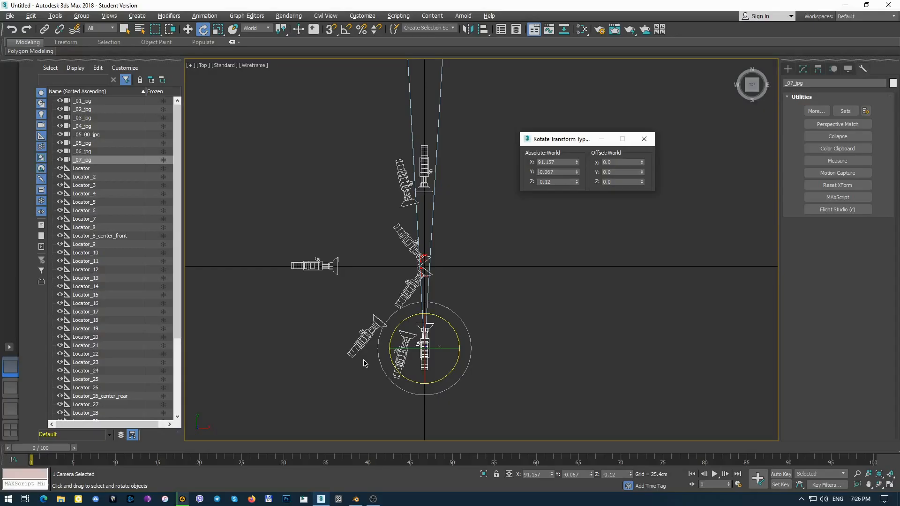
left_click(267, 499)
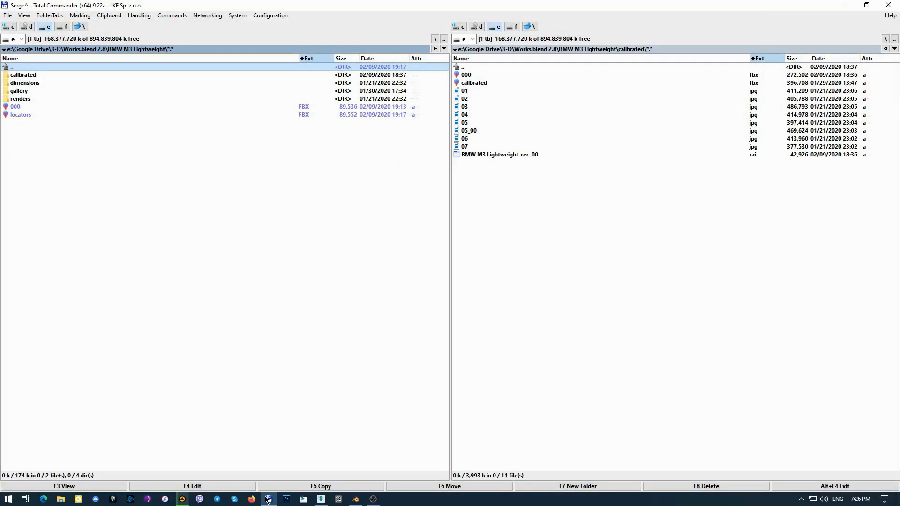
key("Down")
key("Down")
key("Up")
key("Down")
key("Return")
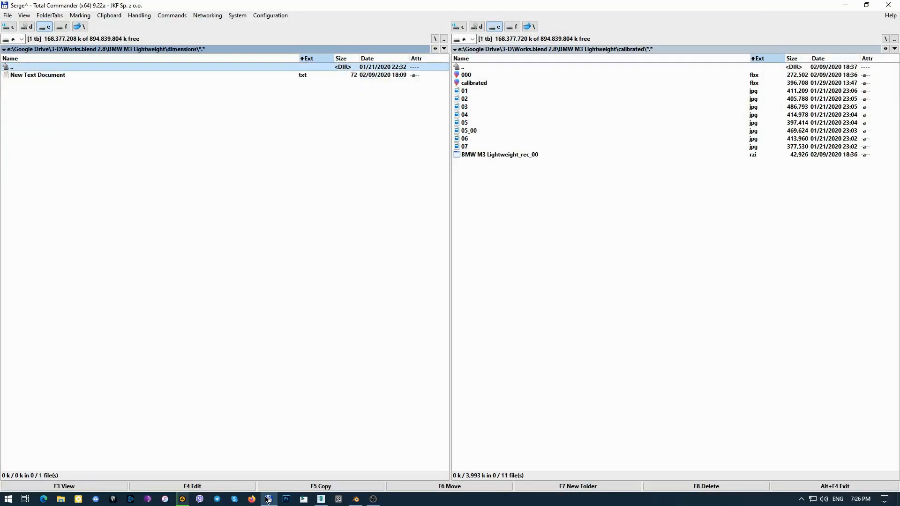
key("Down")
key("Return")
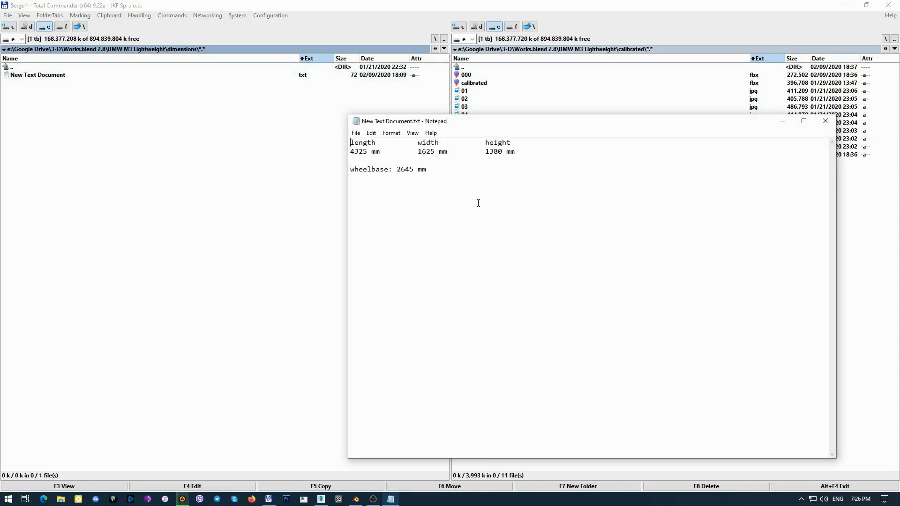
left_click_drag(367, 152, 347, 148)
Switch to 3ds Max, close the rotate type-in dialog and quit the program without saving the scene.
key("alt+Tab")
key("alt+Tab")
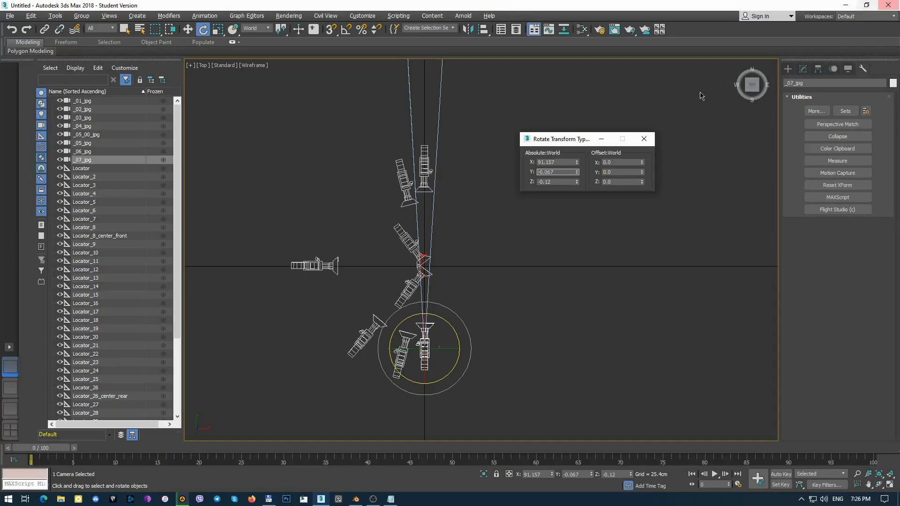
left_click(644, 139)
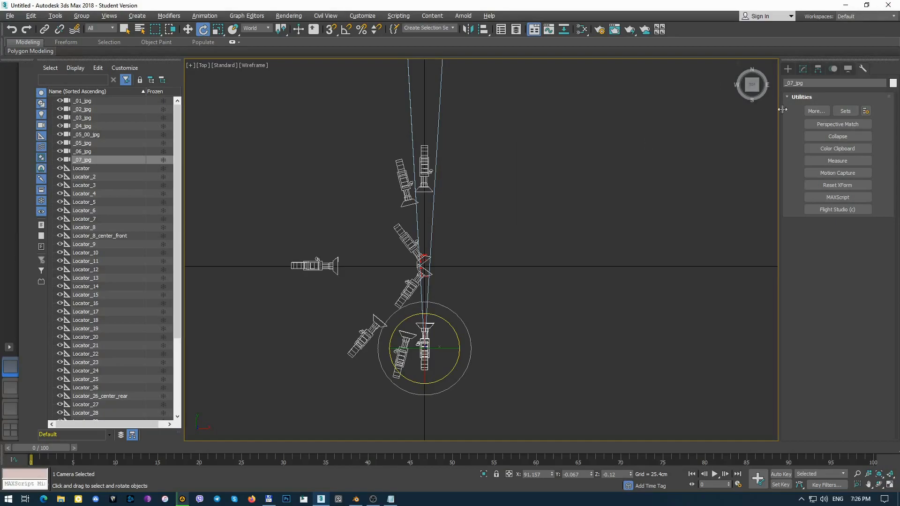
left_click(889, 5)
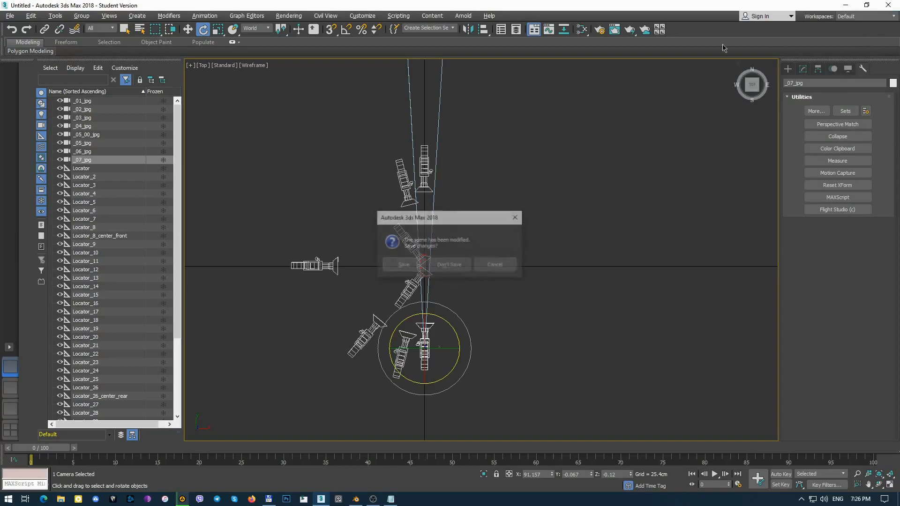
left_click(467, 272)
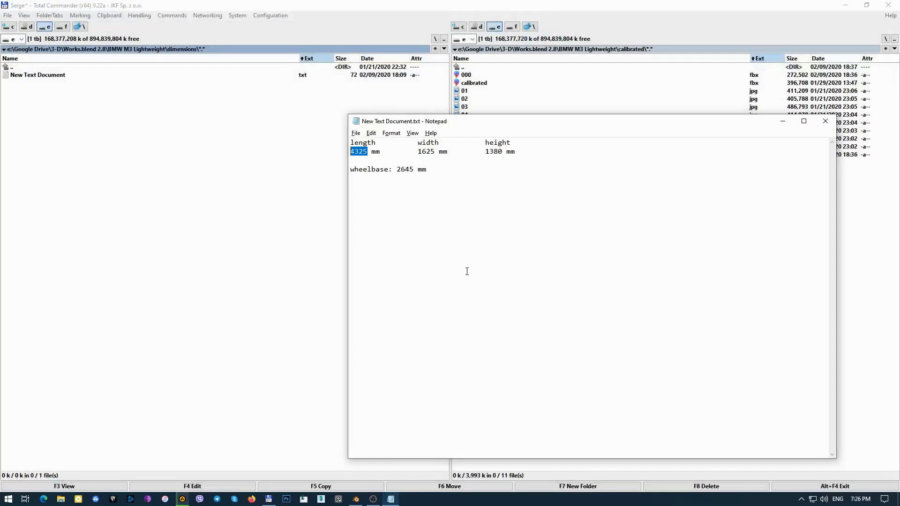
Switch back to Blender and set the cube's Y dimension to the noted length, 4325 mm.
key("alt+Tab")
key("alt+Tab")
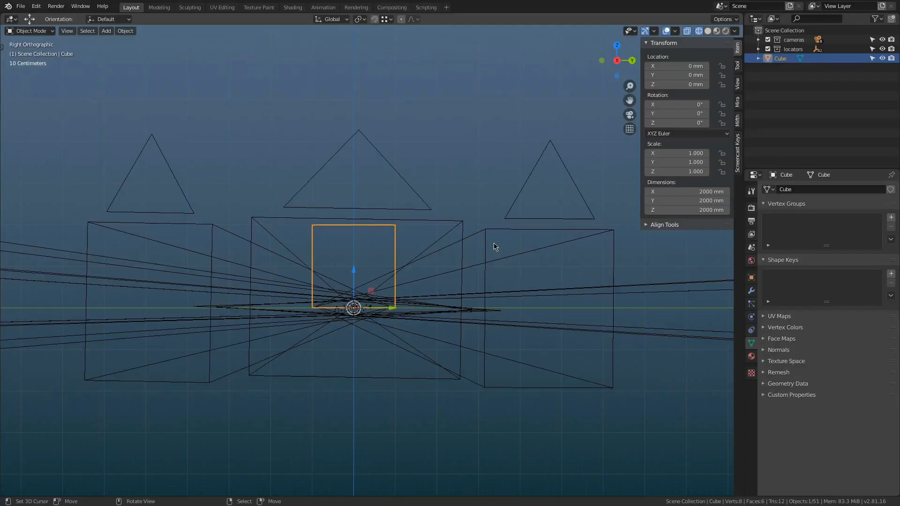
key("alt+Tab")
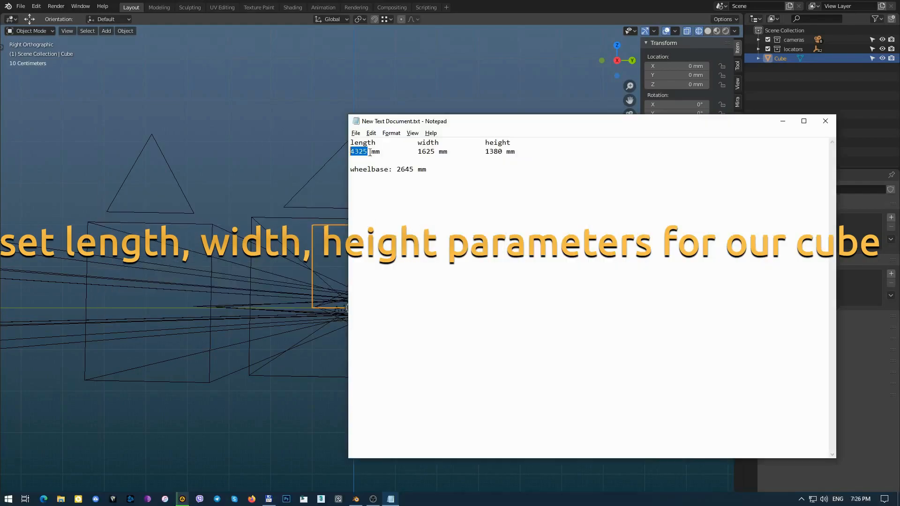
key("alt+Tab")
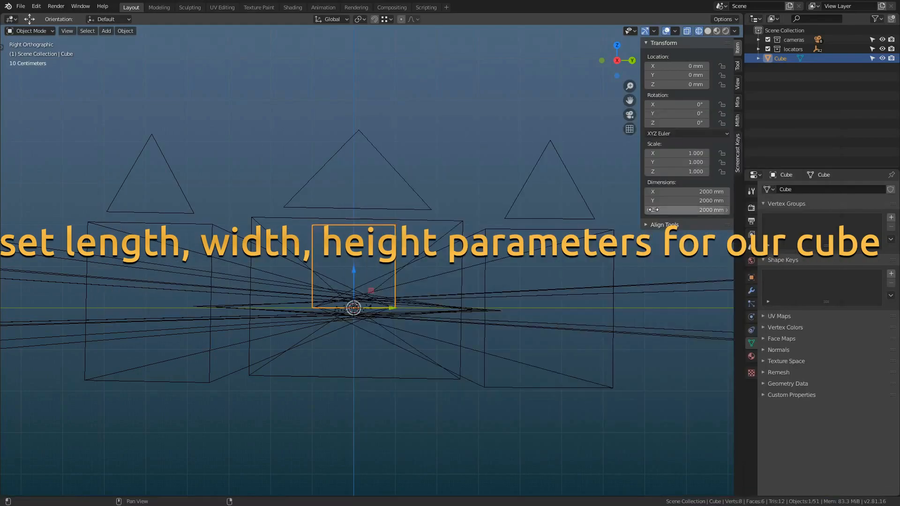
left_click(691, 201)
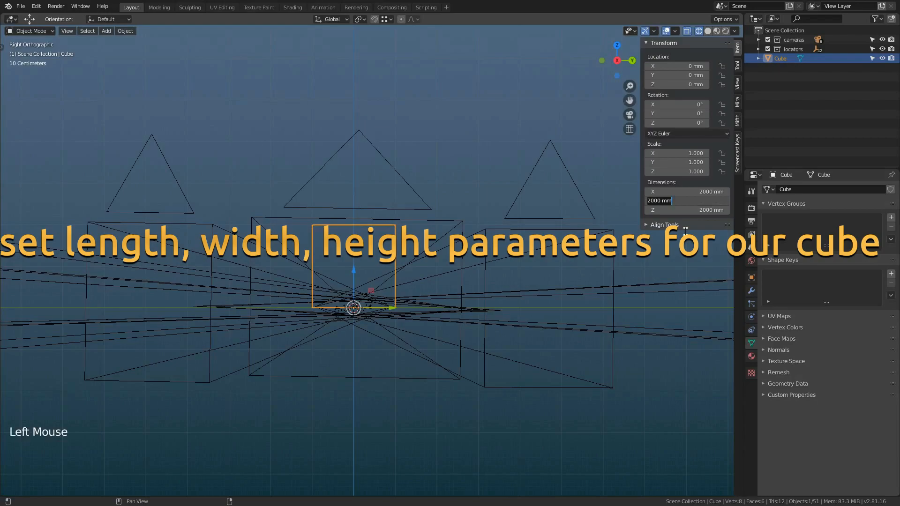
key("Return")
Set the transform pivot point to 3D Cursor.
left_click(364, 20)
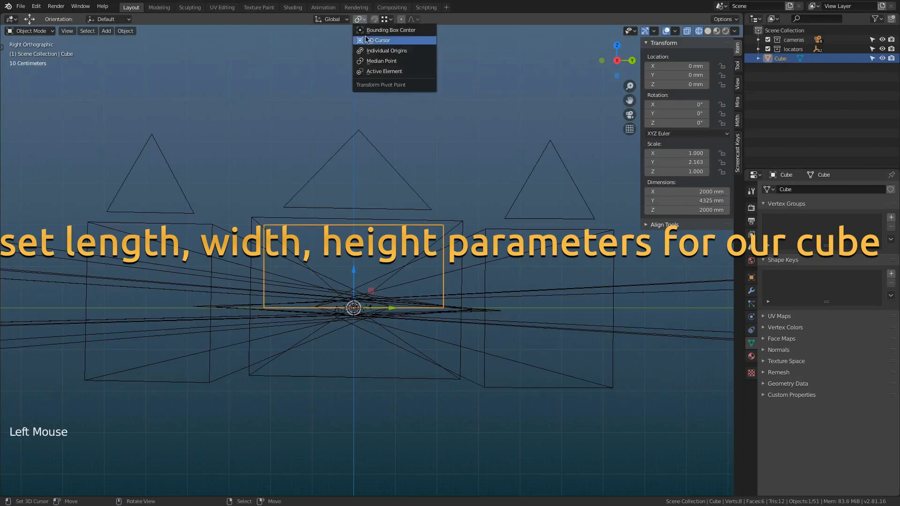
left_click(375, 48)
key("shift+s")
left_click(403, 201)
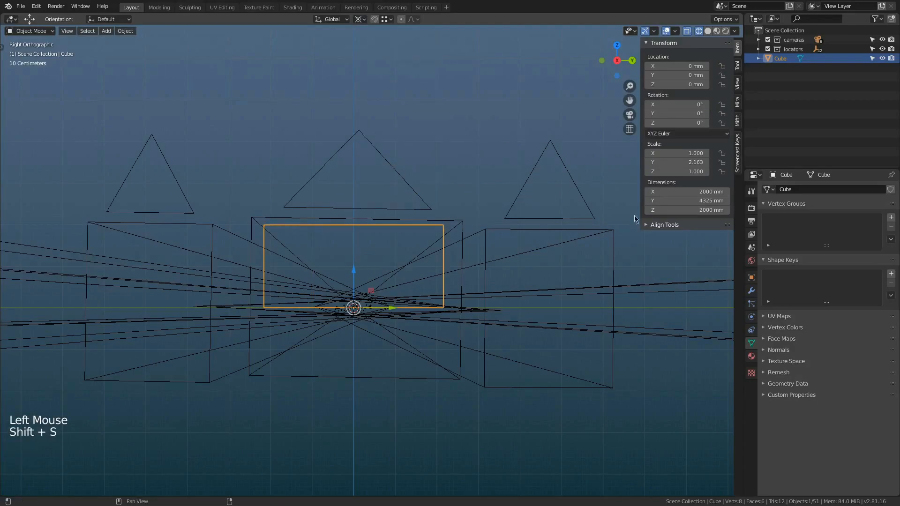
Look up the car's width in the Notepad file and set the cube's X dimension to 1625 mm.
key("alt+Tab")
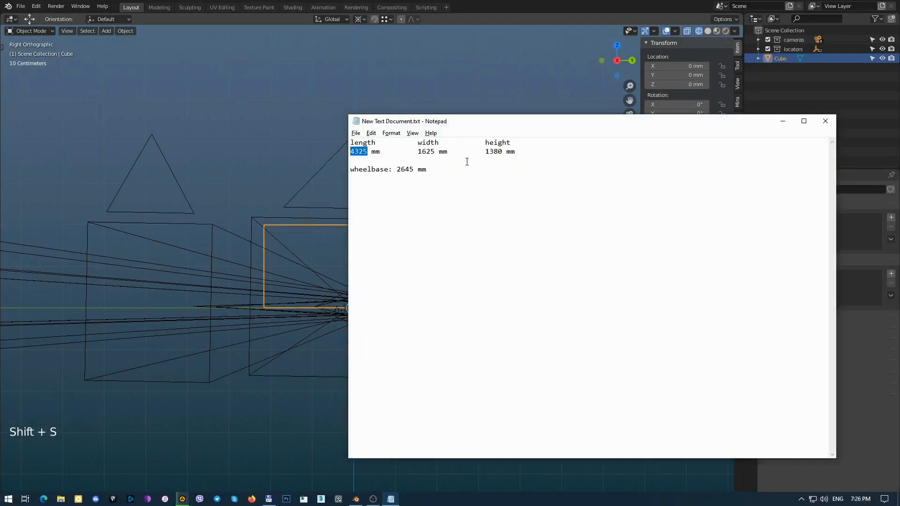
key("alt+Tab")
left_click(684, 192)
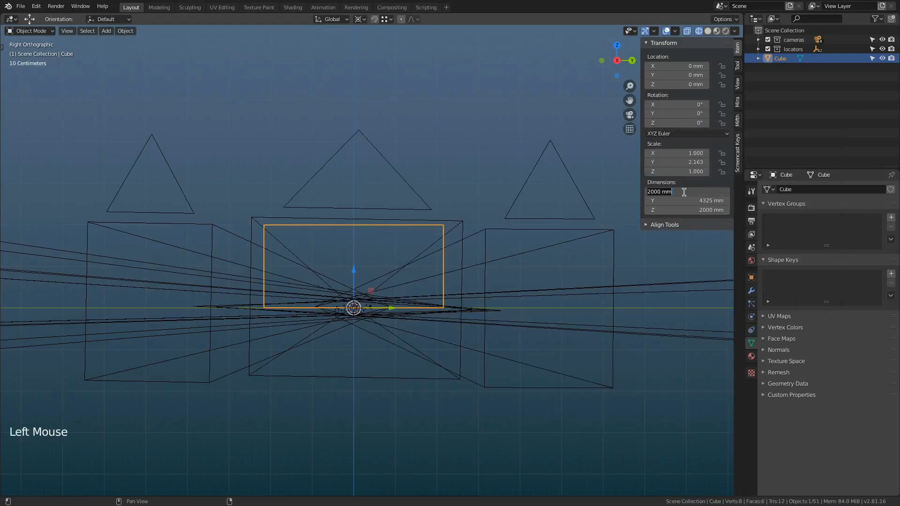
type("1625")
key("Return")
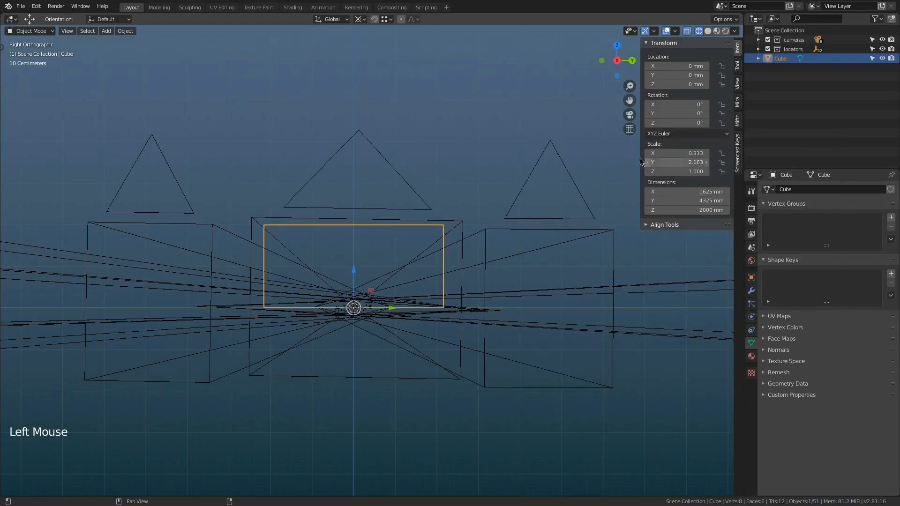
Switch the viewport to solid shading and view the cube from an angle.
key("KP_1")
middle_click_drag(336, 246, 373, 250)
key("z")
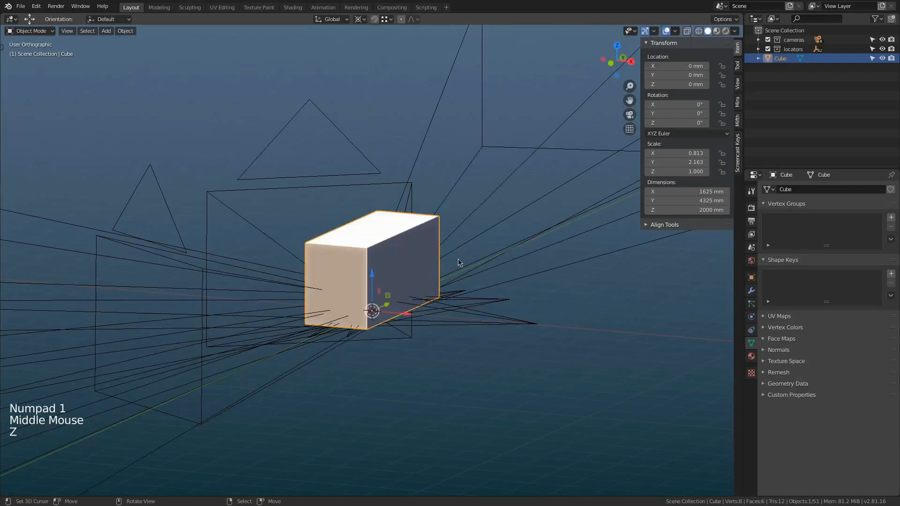
middle_click_drag(450, 260, 450, 230)
Look up the car's height in the Notepad file and set the cube's Z dimension to 1380 mm.
key("alt+Tab")
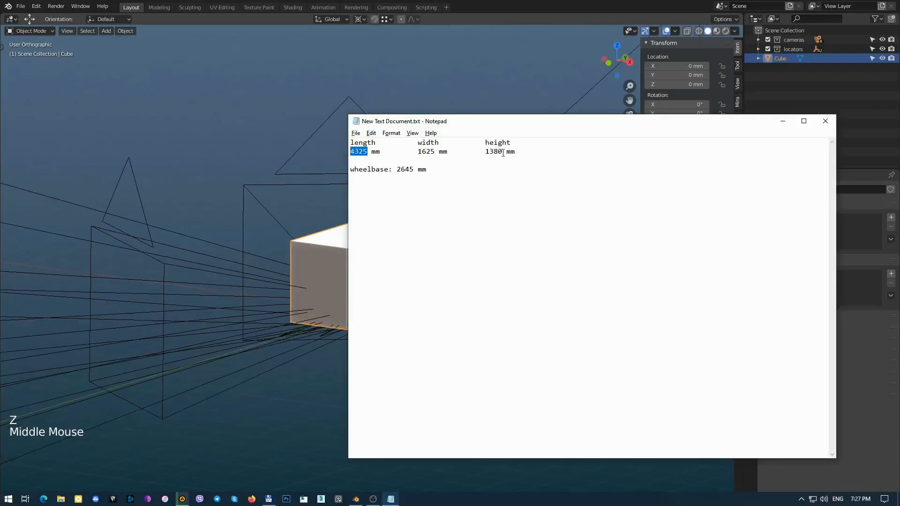
key("alt+Tab")
left_click(689, 211)
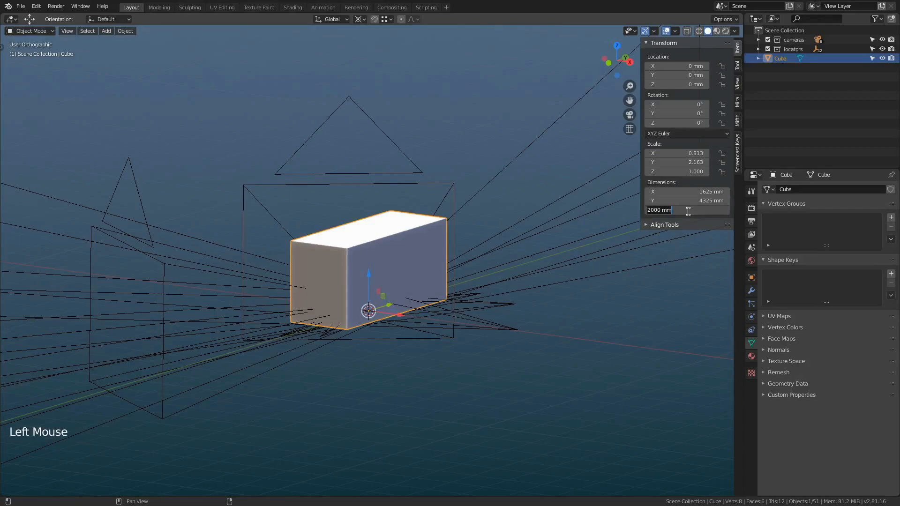
key("Return")
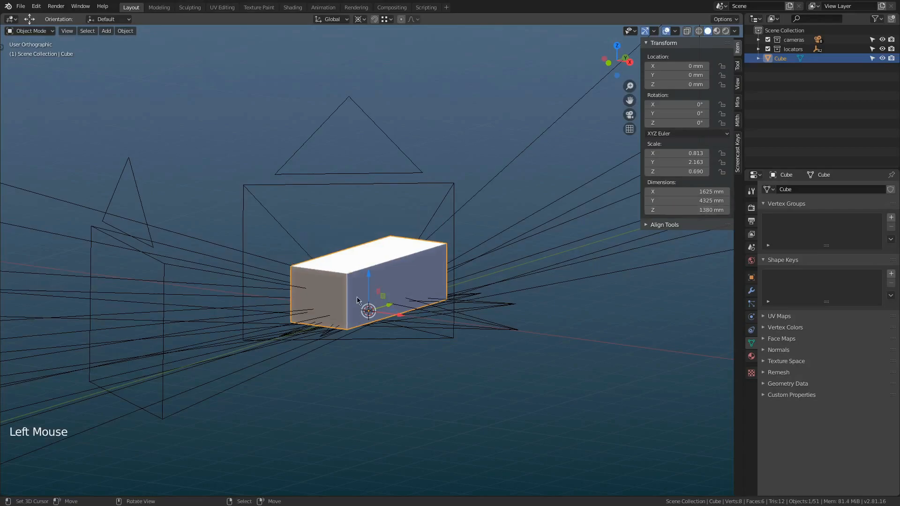
Rename the Cube object as dimensions in the outliner and copy that name.
key("KP_3")
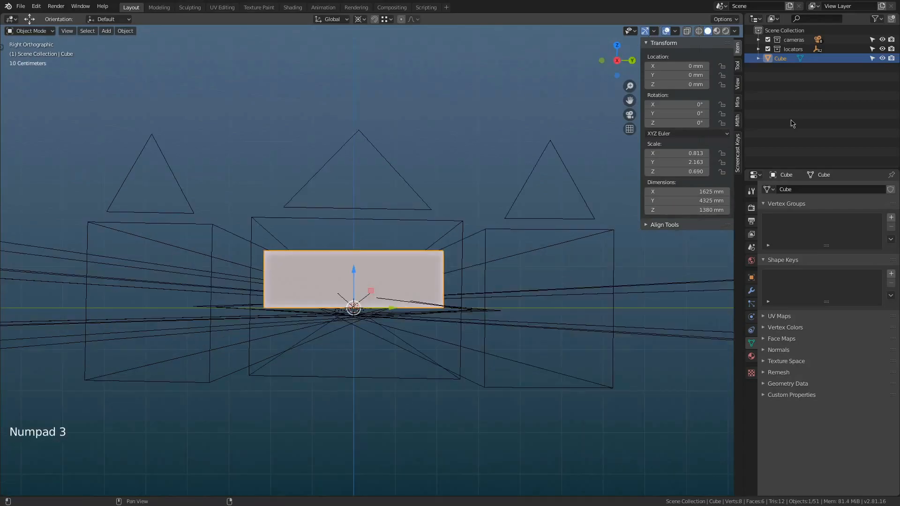
left_click(818, 60)
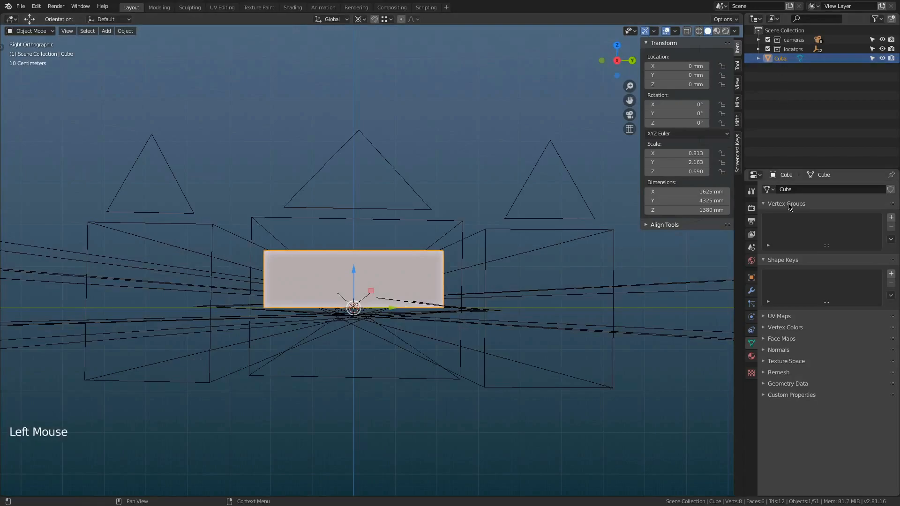
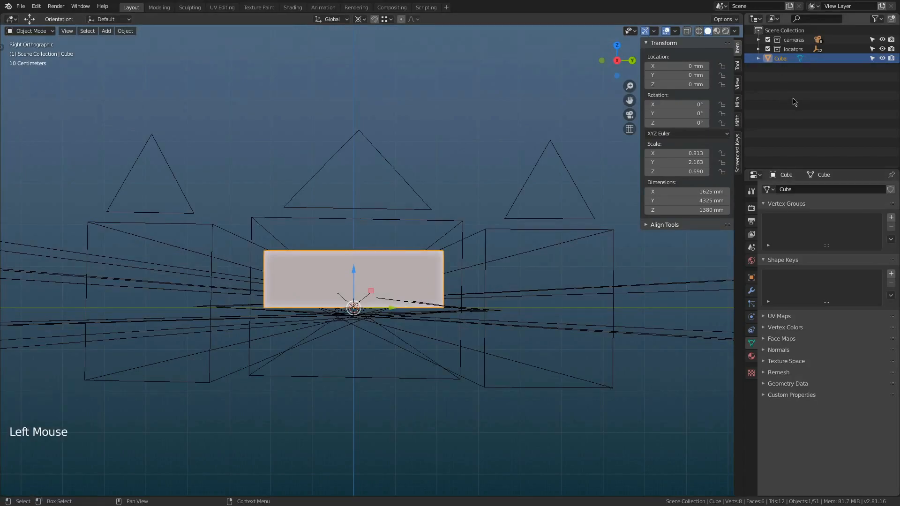
double_click(785, 59)
left_click(786, 60)
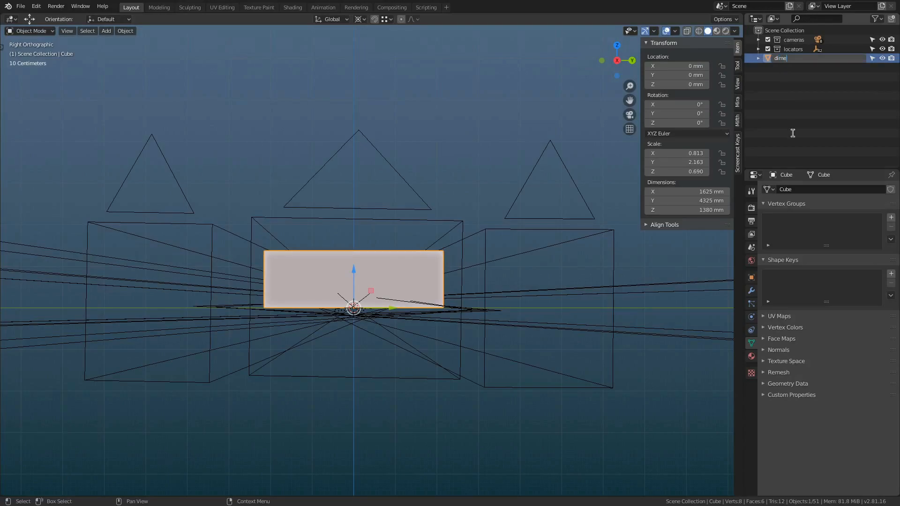
key("ctrl+a")
key("ctrl+c")
key("Return")
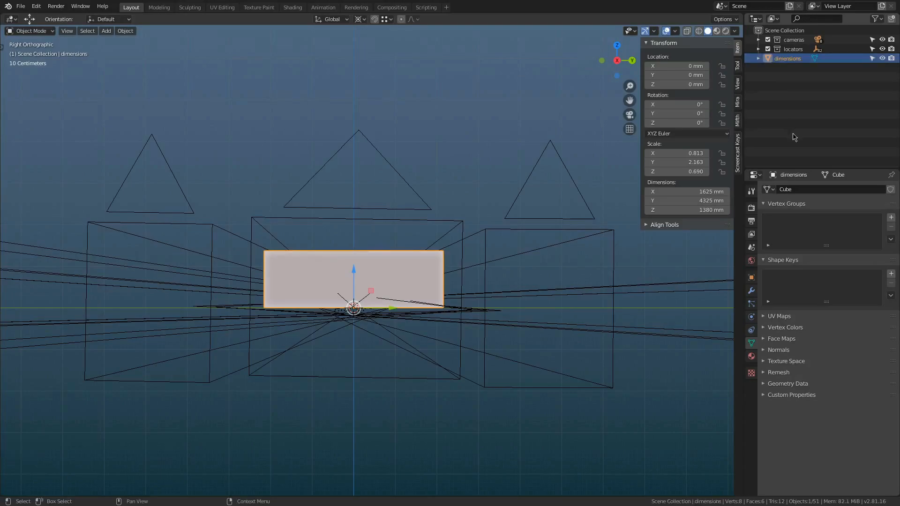
Move the reference box into a new collection named dimensions.
key("m")
left_click(268, 216)
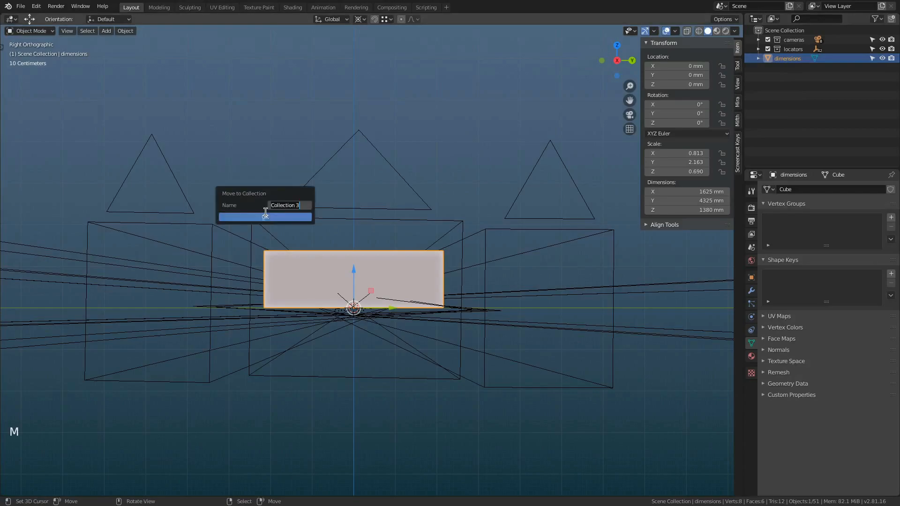
key("ctrl+v")
left_click(265, 216)
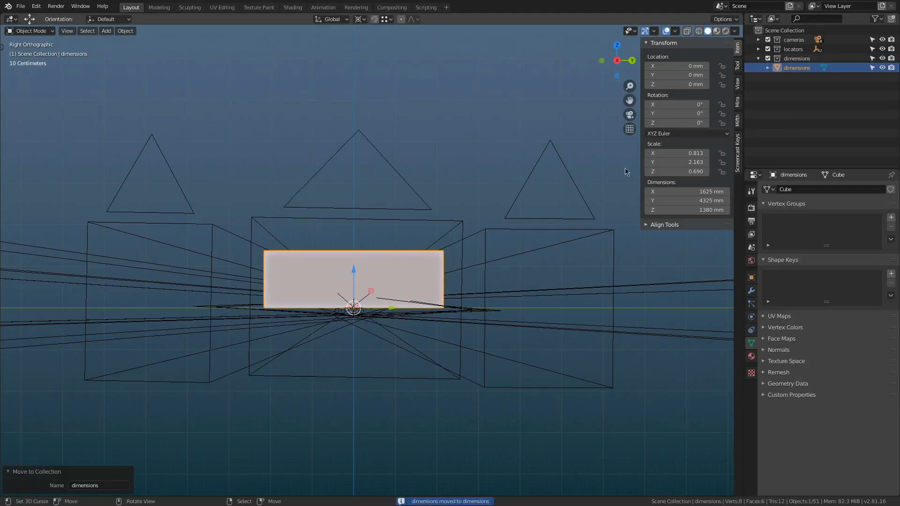
Collapse the dimensions collection in the outliner and disable its rendering and selectability.
left_click(759, 58)
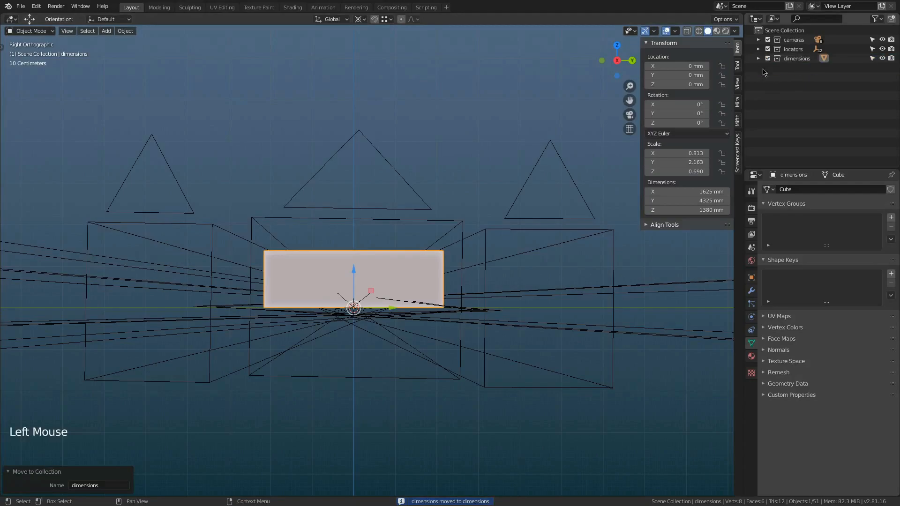
left_click(892, 58)
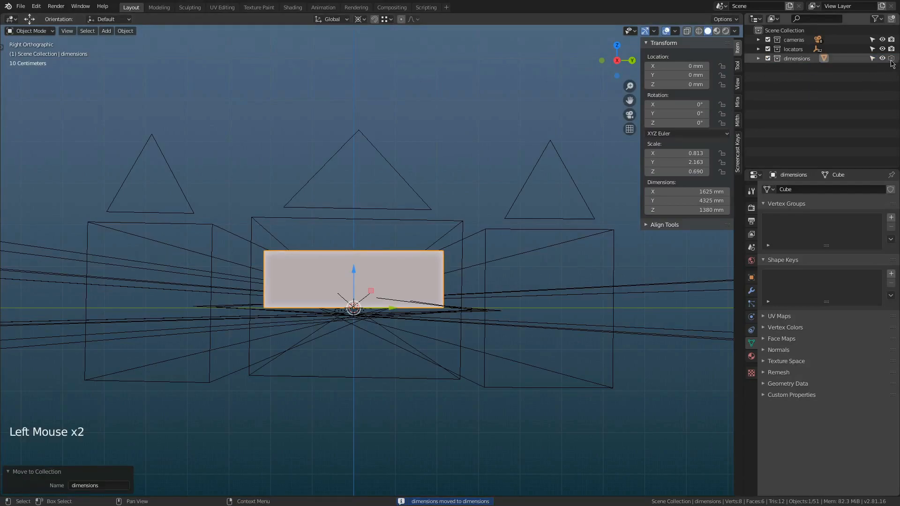
left_click(873, 58)
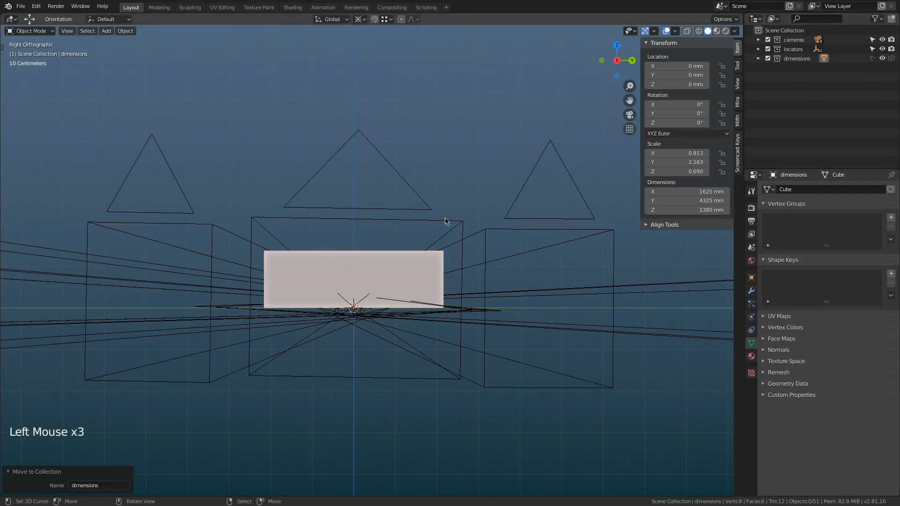
Switch to wireframe display, select all cameras and locators, and scale them uniformly by about 4.8 to match the box's length.
key("z")
scroll(342, 317, "up", 3)
key("a")
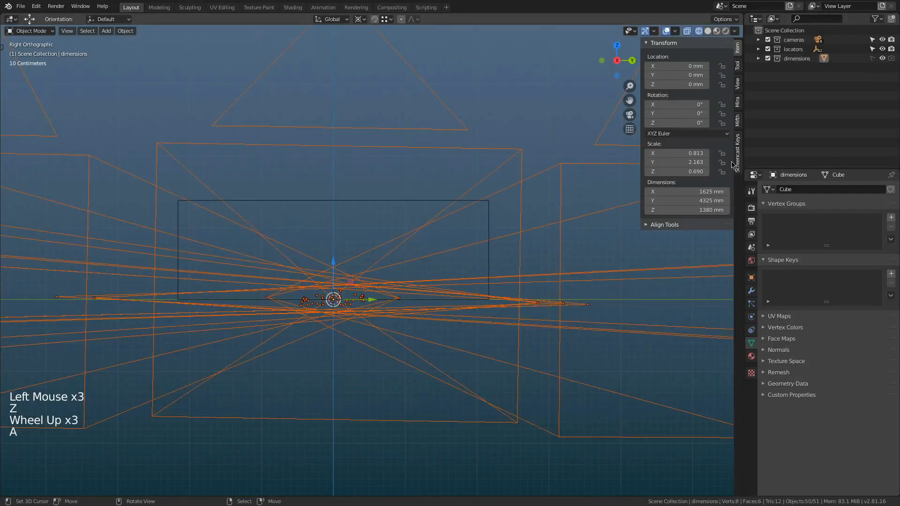
scroll(334, 300, "up", 5)
scroll(369, 288, "down", 5)
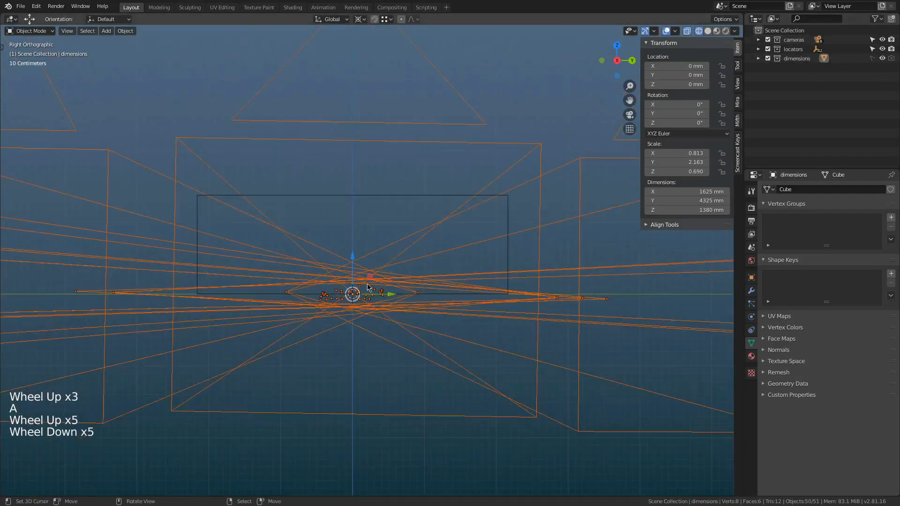
scroll(369, 288, "down", 4)
key("s")
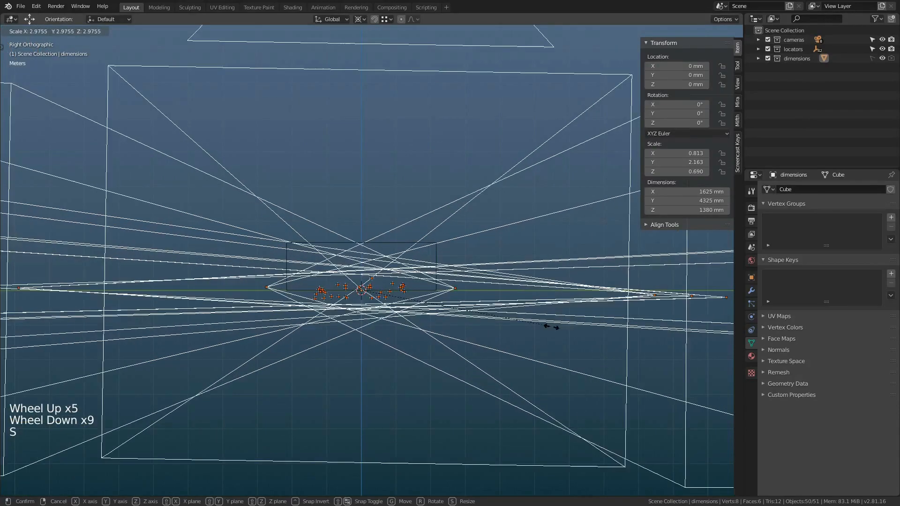
left_click(670, 329)
scroll(318, 288, "up", 6)
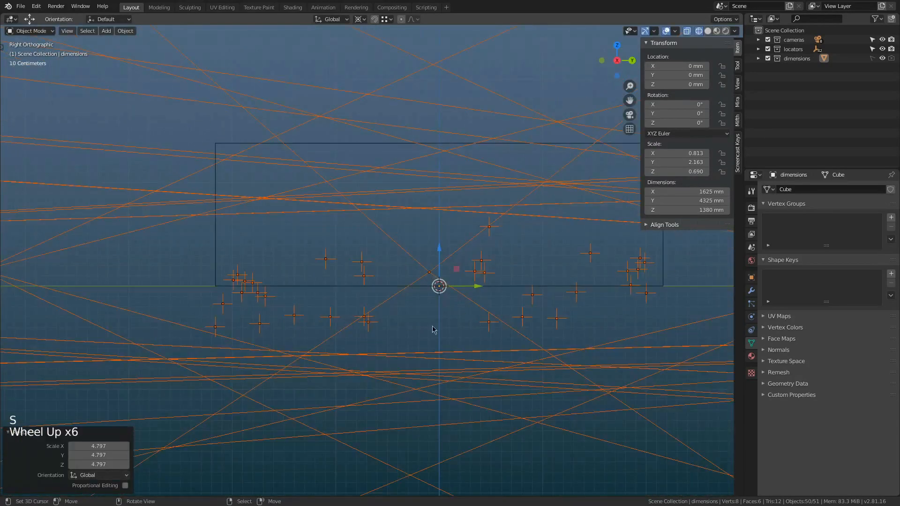
Raise the selected cameras and locators along Z into the box and shift them about 68 mm along Y.
middle_click_drag(448, 262, 390, 288, "shift")
left_click_drag(379, 275, 402, 205)
left_click_drag(417, 311, 424, 311)
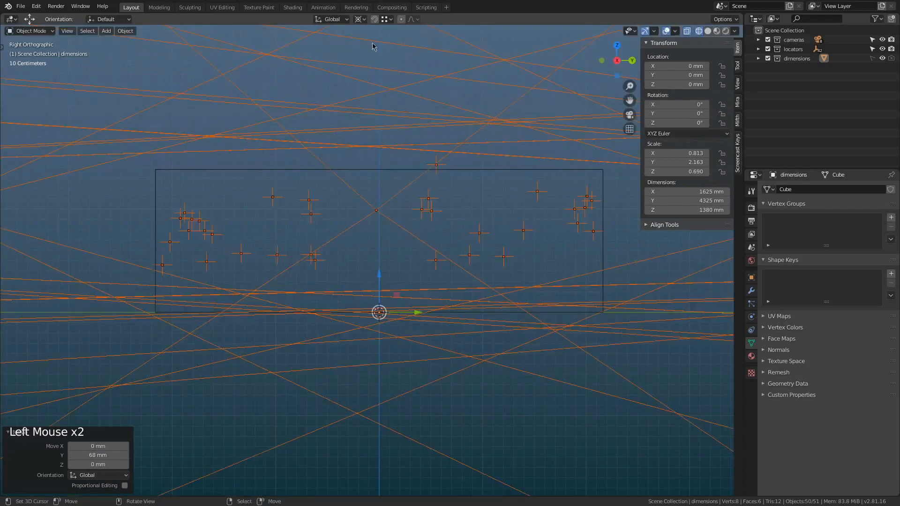
Change the transform pivot point from the 3D cursor and nudge the cameras and locators about 4.5 mm along Y.
left_click(360, 18)
left_click(373, 61)
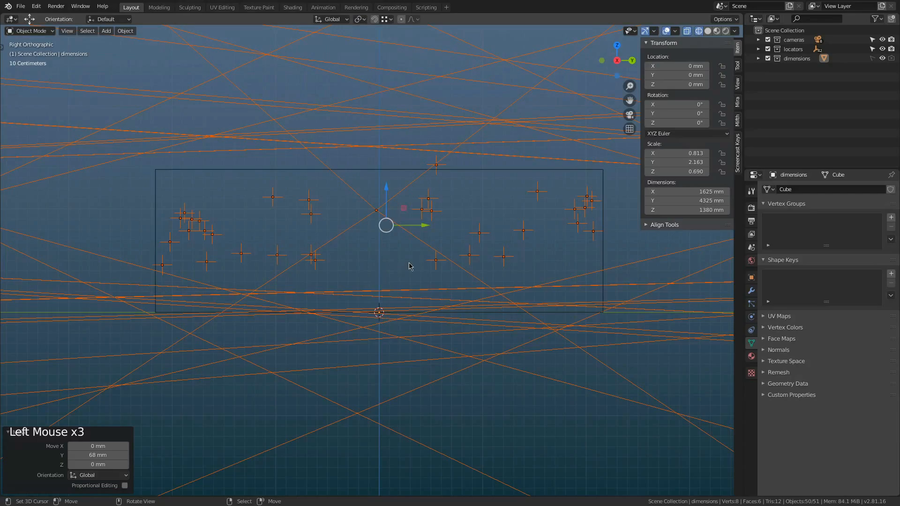
left_click(425, 230)
In top view, set the pivot point back to the 3D cursor and scale the cameras and locators uniformly by about 1.034.
key("KP_7")
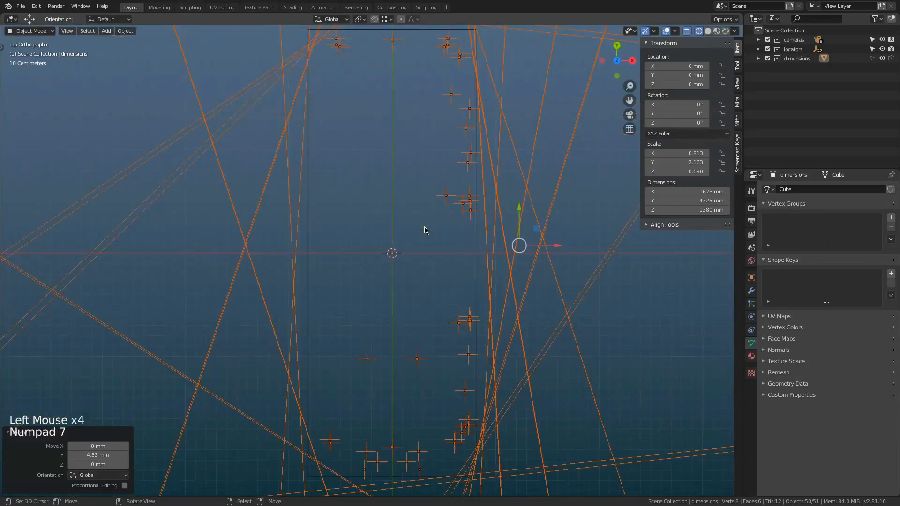
scroll(428, 229, "down", 3)
middle_click_drag(428, 230, 410, 184, "shift")
scroll(410, 184, "up", 18)
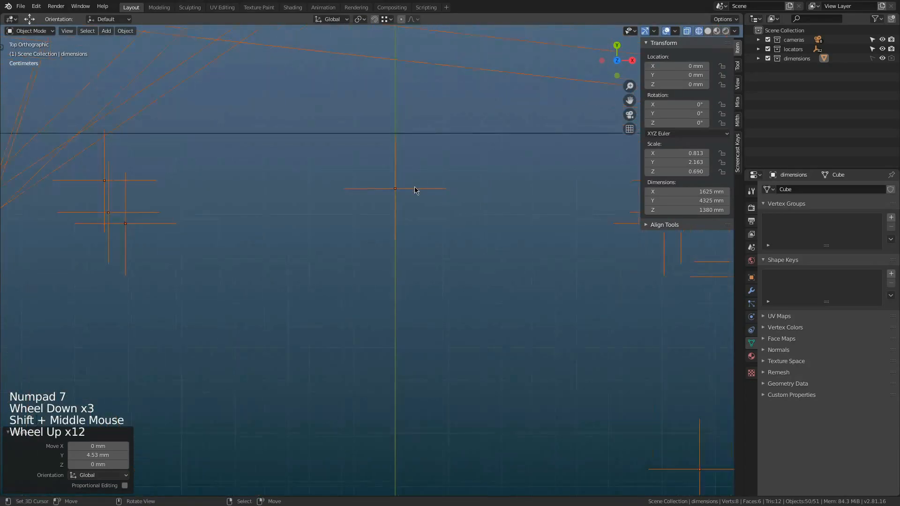
scroll(415, 190, "down", 12)
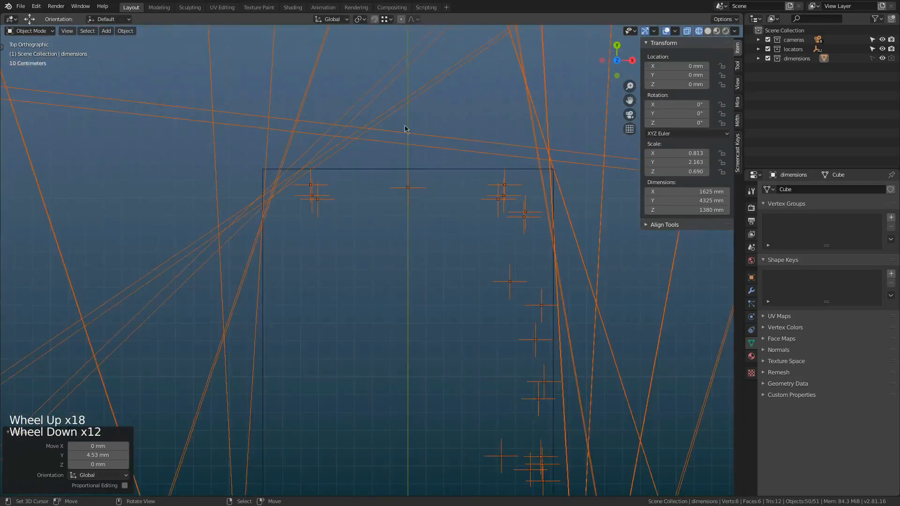
left_click(366, 20)
left_click(375, 44)
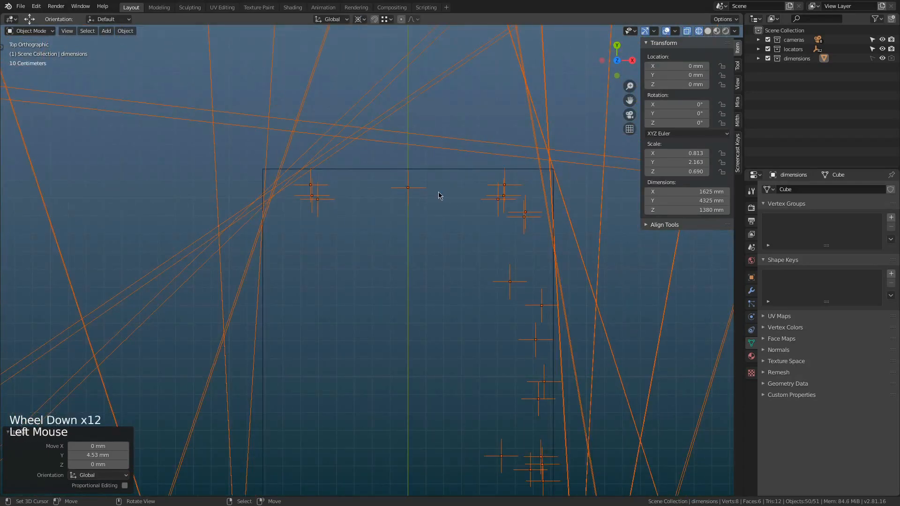
key("shift+s")
scroll(460, 218, "up", 3)
key("s")
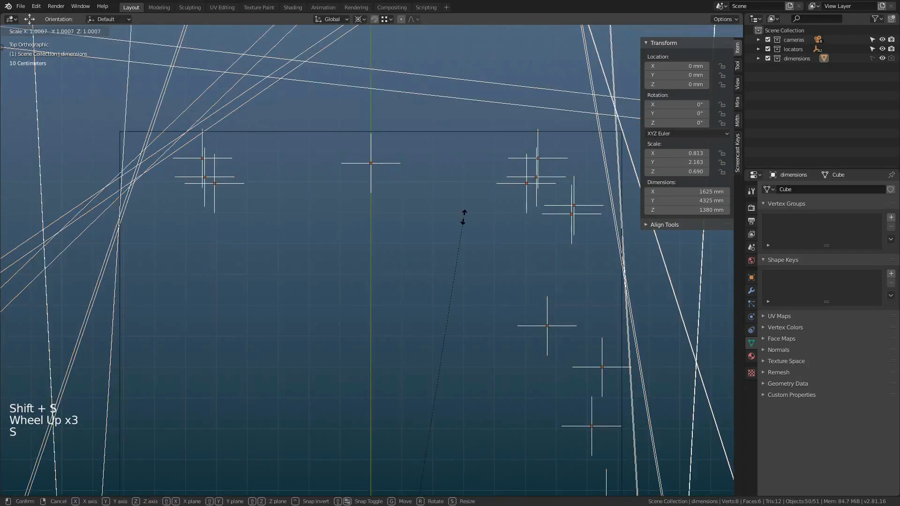
left_click(507, 201)
In the right side view, shift the cameras and locators about 18 mm along Y to fit the box lengthwise.
scroll(425, 236, "down", 5)
middle_click_drag(443, 399, 421, 210, "shift")
middle_click_drag(408, 346, 404, 155, "shift")
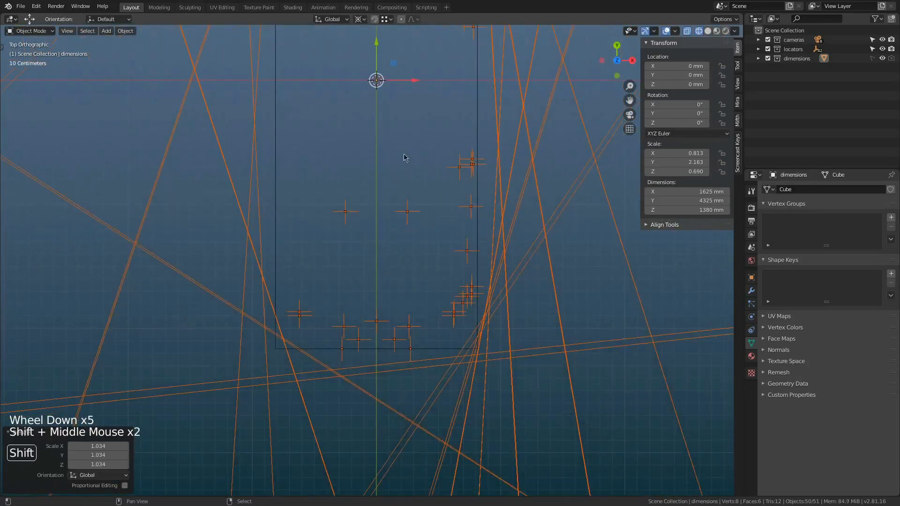
key("KP_3")
middle_click_drag(514, 258, 324, 246, "shift")
scroll(245, 245, "down", 1)
left_click_drag(370, 293, 375, 293)
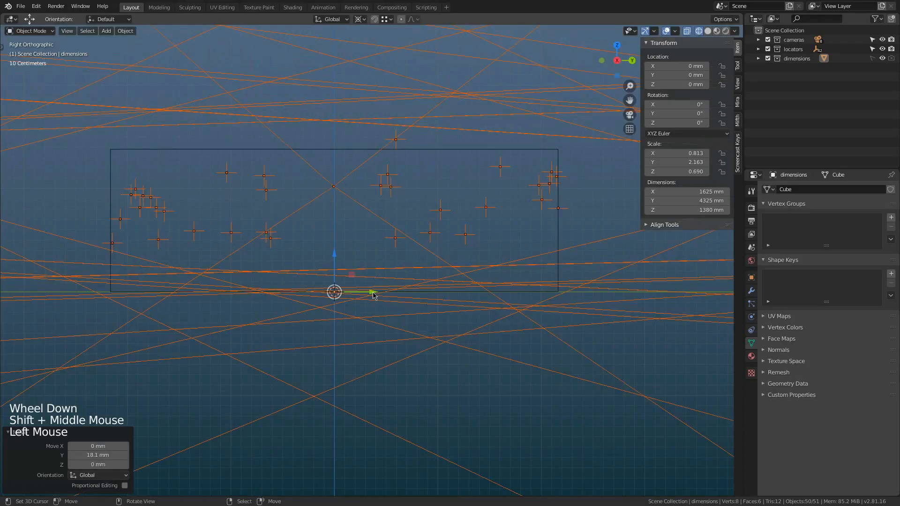
Deselect all objects and show the whole camera layout from above.
scroll(379, 293, "down", 1)
scroll(379, 292, "down", 3)
middle_click_drag(379, 292, 417, 282)
scroll(417, 283, "down", 6)
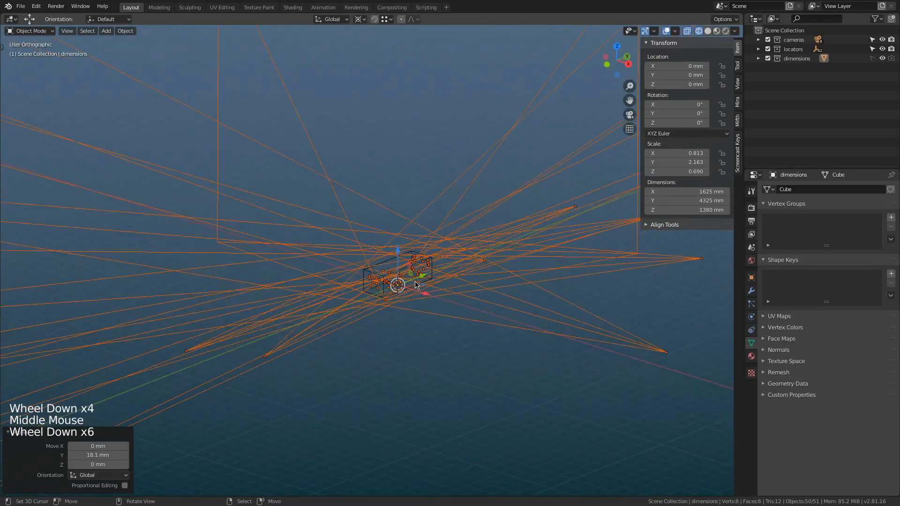
key("KP_7")
key("a")
key("a")
key("a")
scroll(415, 284, "down", 6)
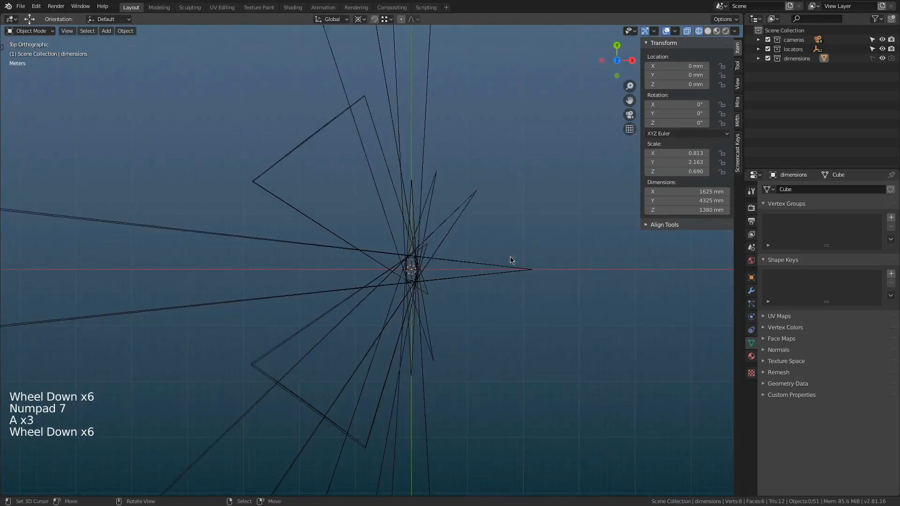
Expand the cameras collection, select _01_jpg through _07_jpg with _01_jpg active, and set the X, Y and Z scale to 1.
left_click(759, 40)
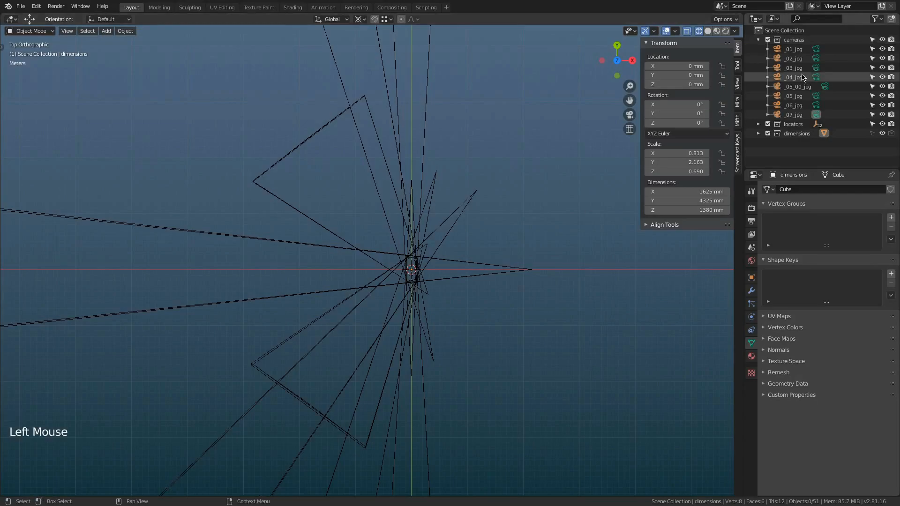
left_click(793, 50)
left_click(793, 115, "shift")
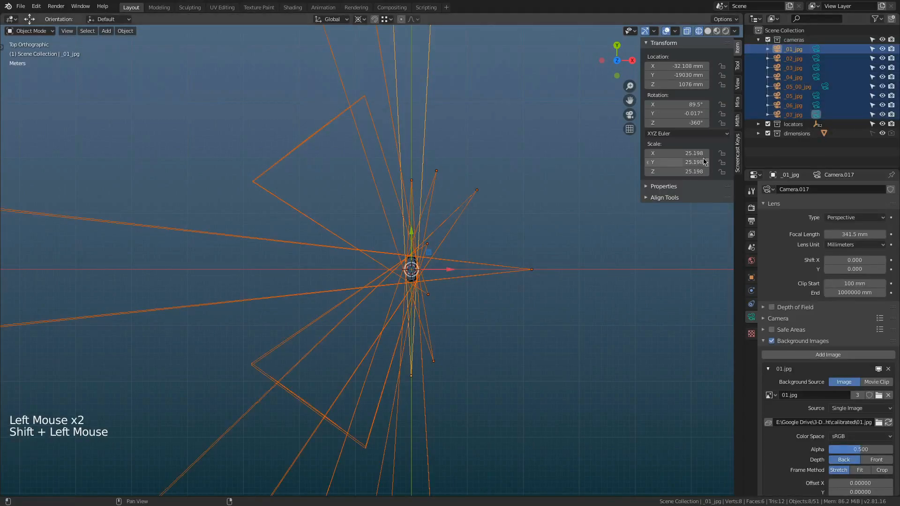
left_click(676, 153)
type("1")
key("Tab")
type("1")
key("Tab")
type("1")
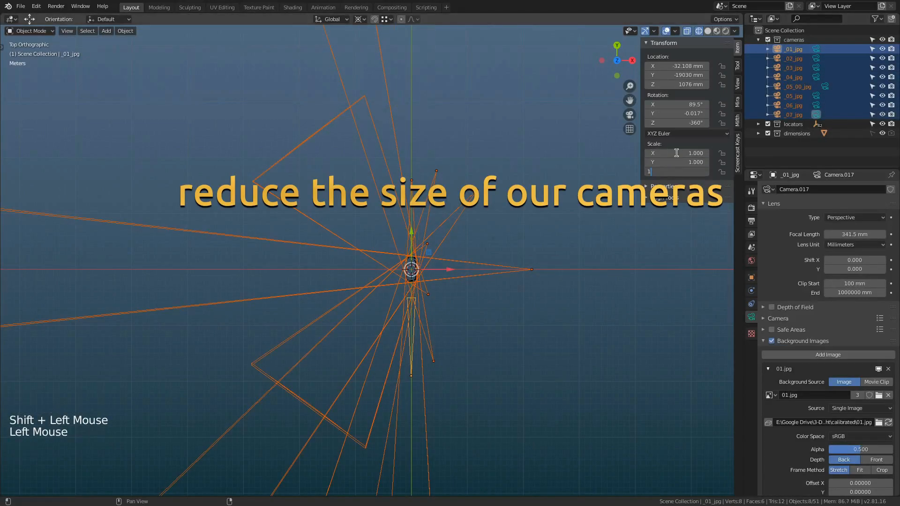
key("Return")
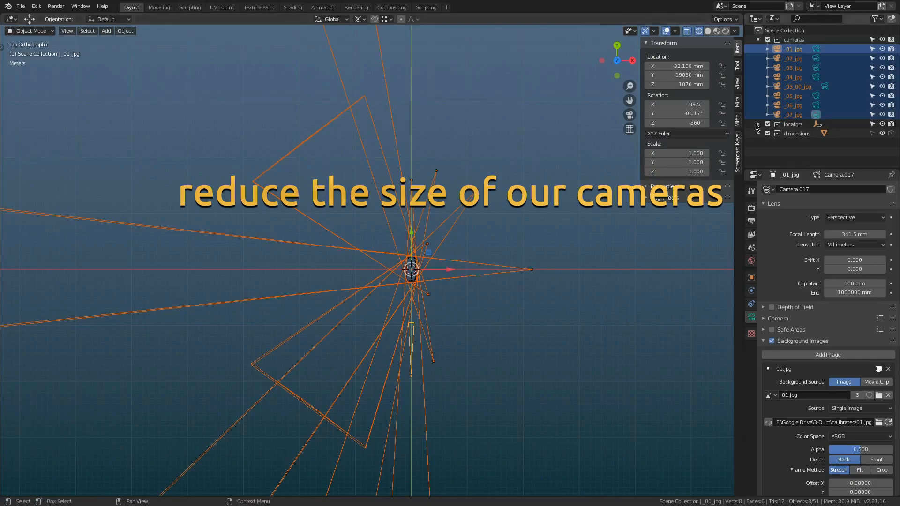
Check the scale of camera _01_jpg and set camera _02_jpg's X, Y and Z scale to 1.
left_click(796, 59)
left_click(798, 51)
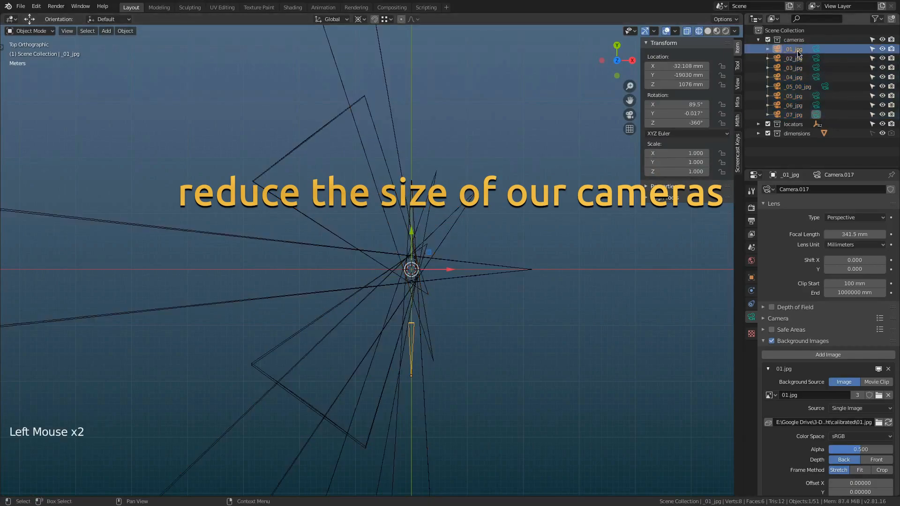
left_click(797, 59)
left_click(682, 153)
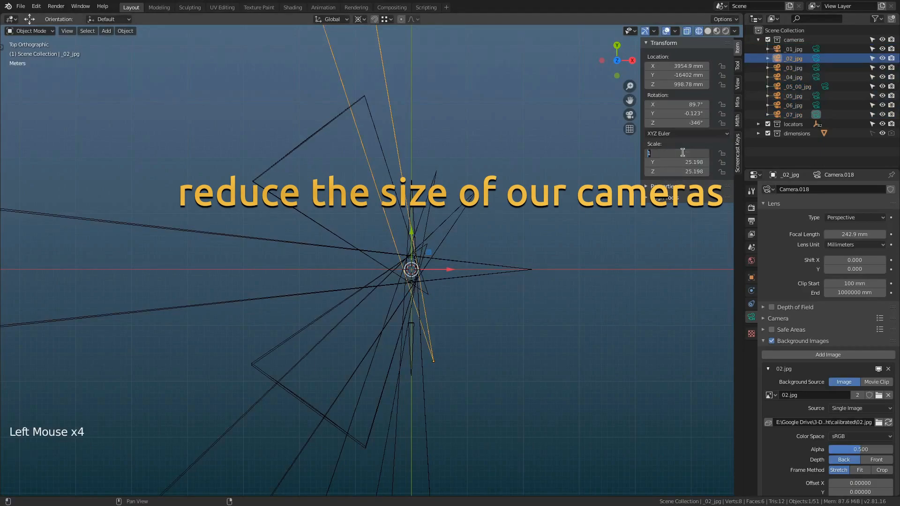
type("1")
key("Return")
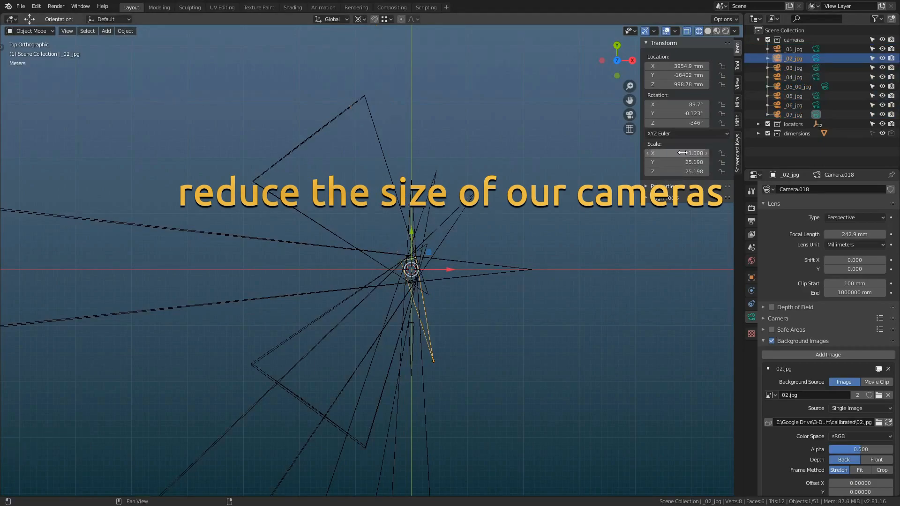
key("ctrl+v")
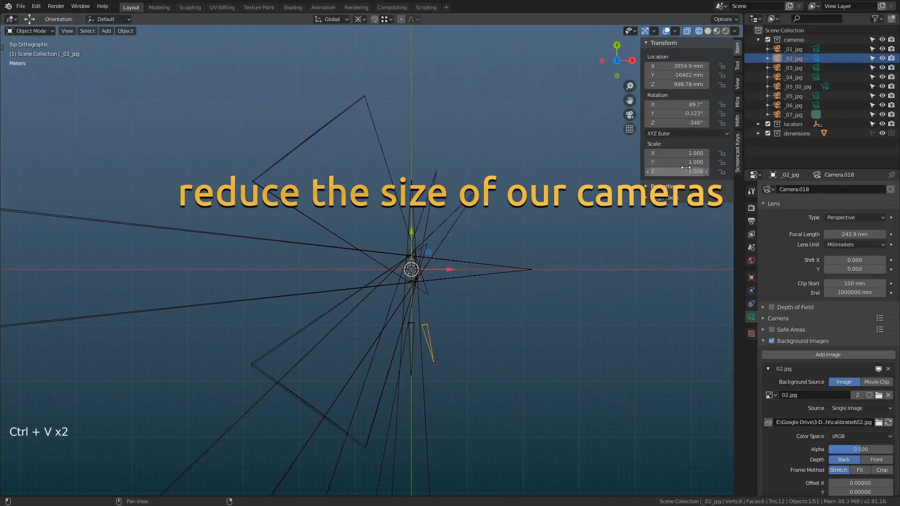
Set the X, Y and Z scale of camera _03_jpg to 1.
left_click(793, 67)
key("ctrl+v")
key("ctrl+v")
key("ctrl+v")
key("ctrl+v")
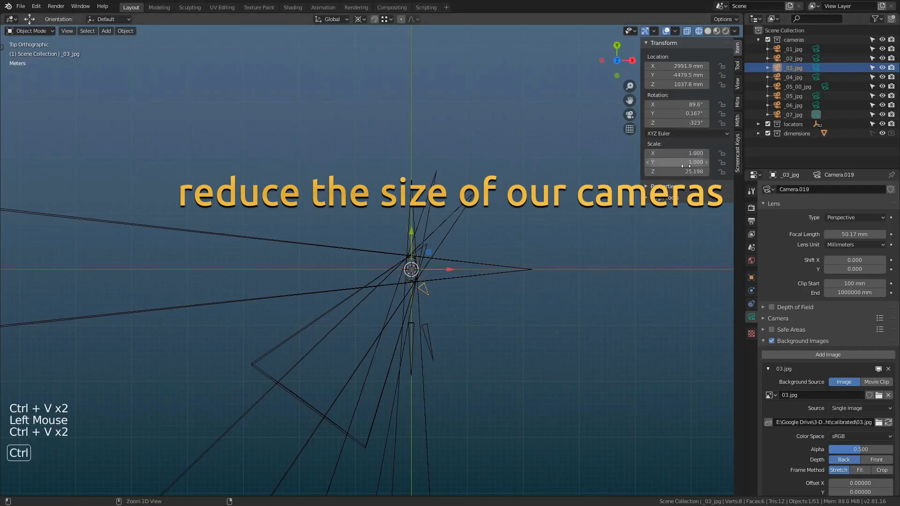
Set the X, Y and Z scale of camera _04_jpg to 1.
left_click(794, 77)
key("ctrl+v")
key("ctrl+v")
key("ctrl+v")
key("ctrl+v")
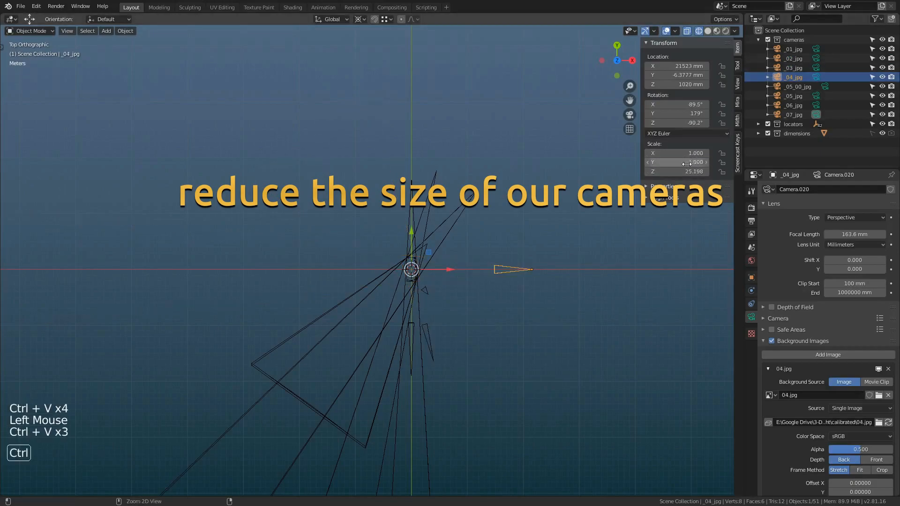
Set the X, Y and Z scale of camera _05_00_jpg to 1.
left_click(798, 86)
key("ctrl+v")
key("ctrl+v")
key("ctrl+v")
key("ctrl+v")
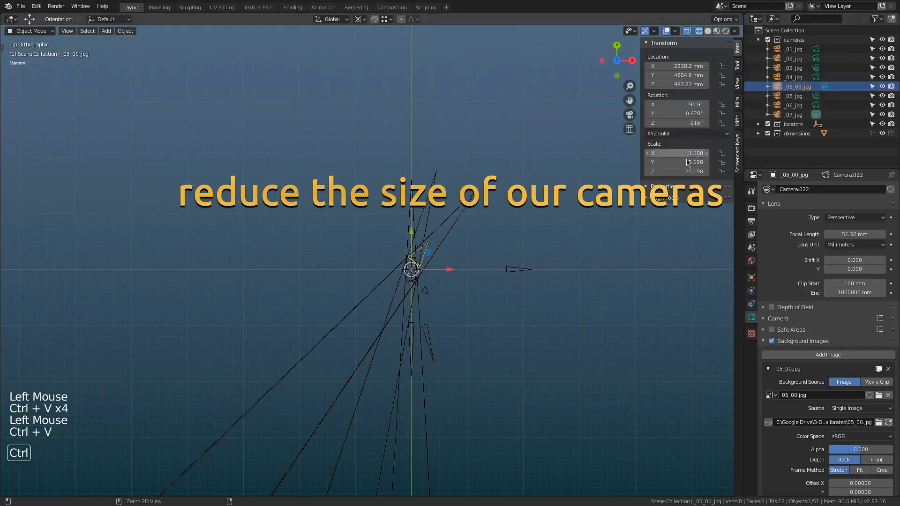
Set the X, Y and Z scale of camera _05_jpg to 1.
left_click(794, 97)
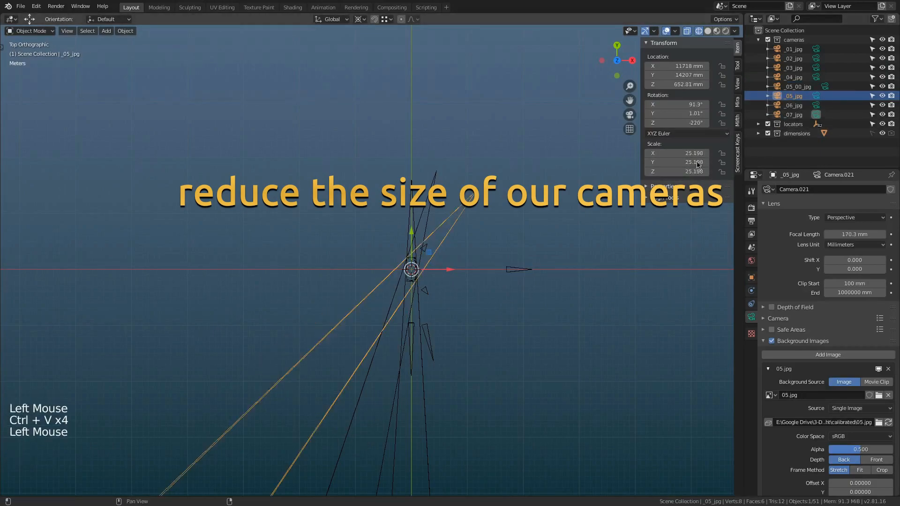
key("ctrl+v")
key("ctrl+v")
key("ctrl+v")
key("ctrl+v")
Set the X, Y and Z scale of camera _06_jpg to 1.
left_click(794, 106)
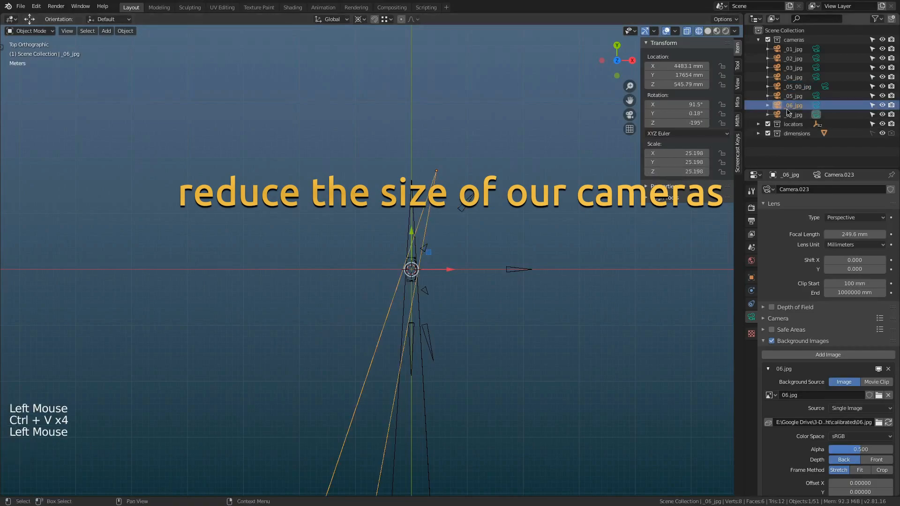
key("ctrl+v")
key("ctrl+v")
key("ctrl+v")
key("ctrl+v")
Set the X, Y and Z scale of camera _07_jpg to 1.
left_click(794, 115)
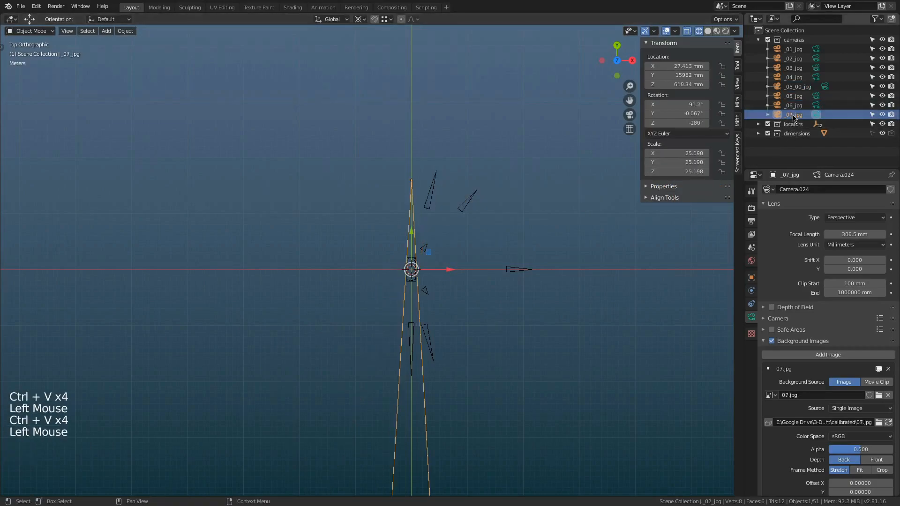
key("ctrl+v")
key("ctrl+v")
key("ctrl+v")
key("ctrl+v")
Examine the resized cameras and the locators around the reference box from the side and at an angle.
scroll(438, 306, "up", 4)
middle_click_drag(438, 305, 404, 268, "shift")
key("KP_3")
scroll(442, 268, "up", 7)
scroll(375, 239, "up", 3)
scroll(375, 238, "down", 5)
scroll(384, 298, "up", 1)
scroll(401, 302, "down", 6)
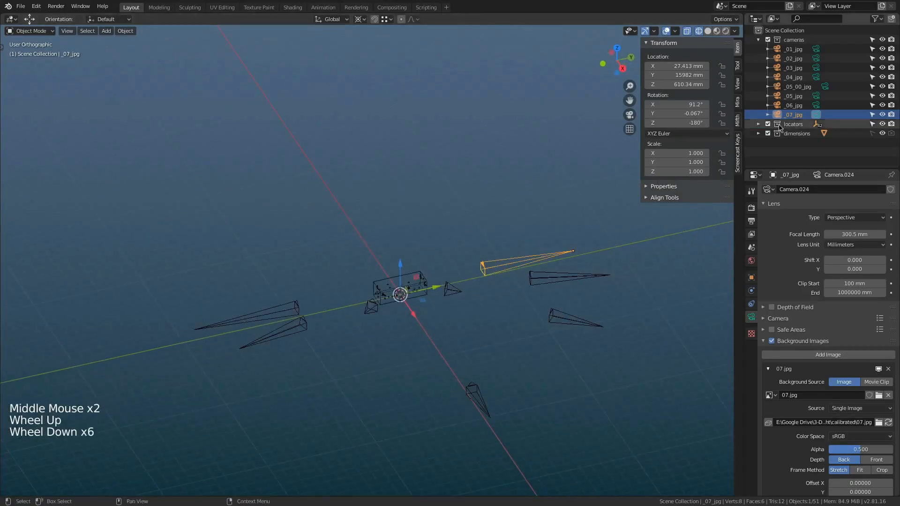
Make _04_jpg the active camera and examine the side photo against the reference box and locators.
left_click(464, 308)
key("ctrl+KP_0")
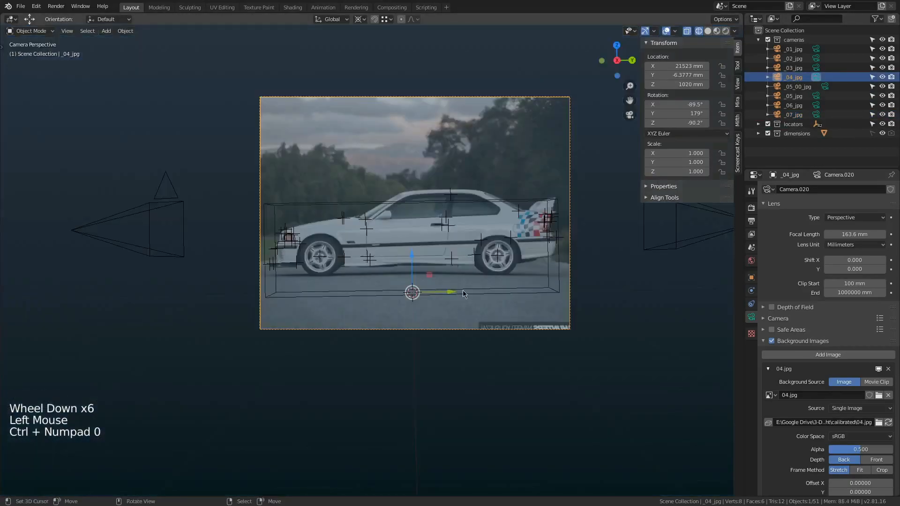
scroll(370, 237, "up", 4)
middle_click_drag(439, 223, 328, 195, "shift")
scroll(328, 194, "up", 1, "shift")
scroll(322, 190, "down", 4)
Create a new collection directly under Scene Collection and name it main.
key("KP_7")
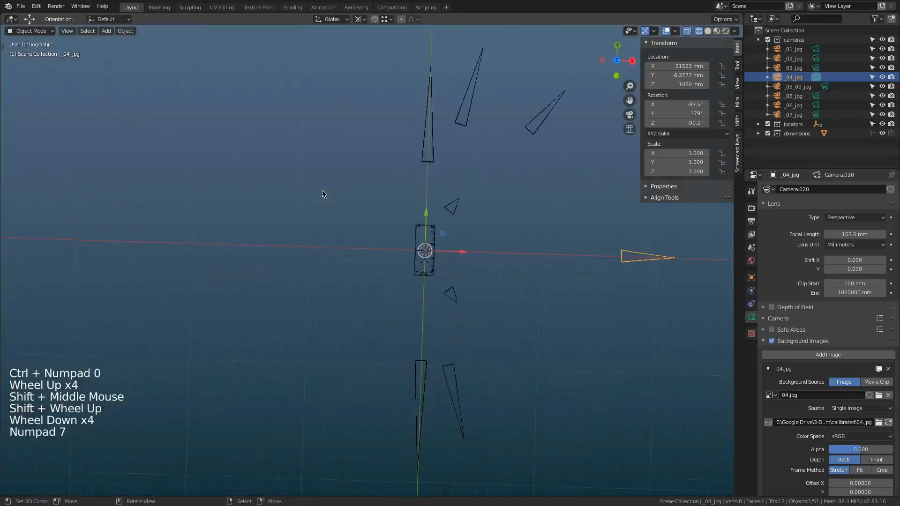
left_click(759, 40)
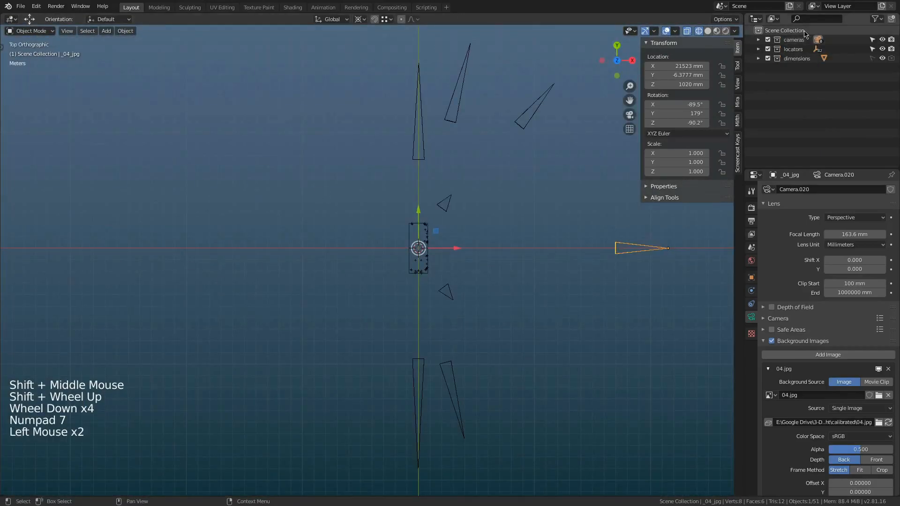
left_click(825, 30)
left_click(799, 68)
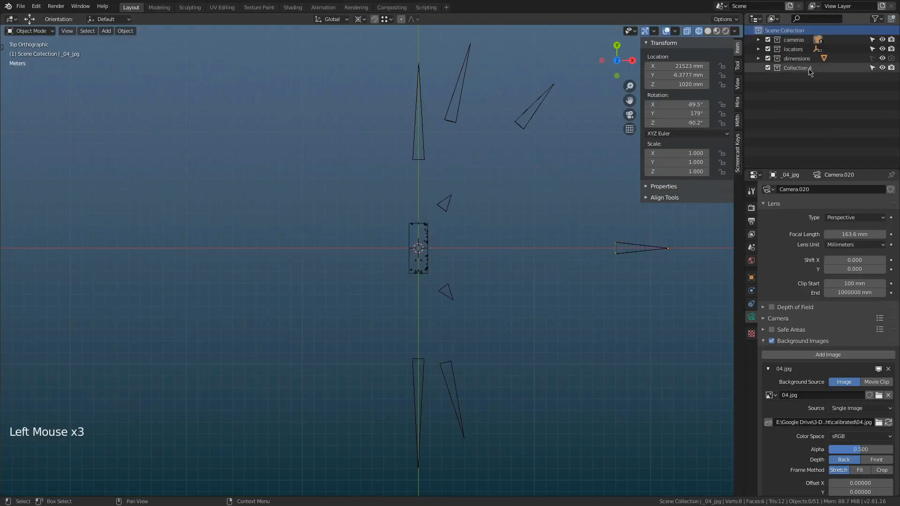
double_click(803, 68)
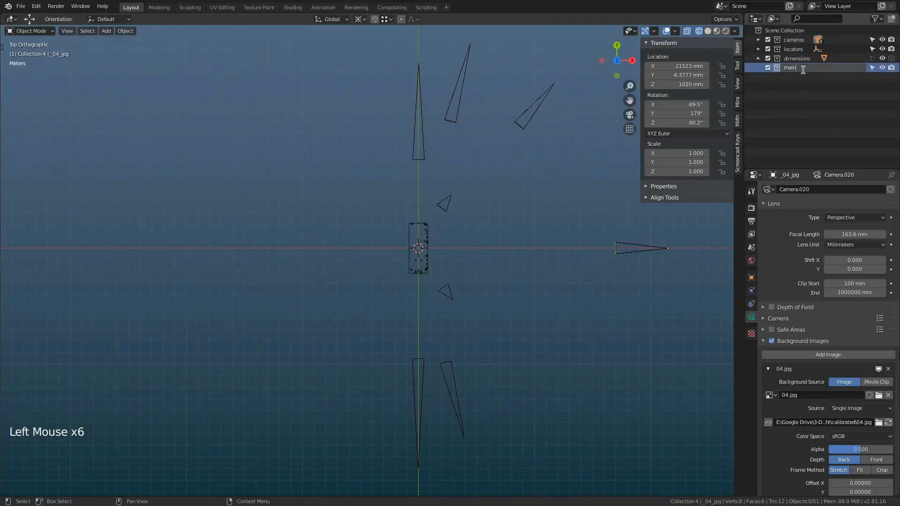
type("main")
key("Return")
Move the main collection above cameras and disable rendering for the cameras and locators collections.
left_click_drag(795, 69, 829, 45)
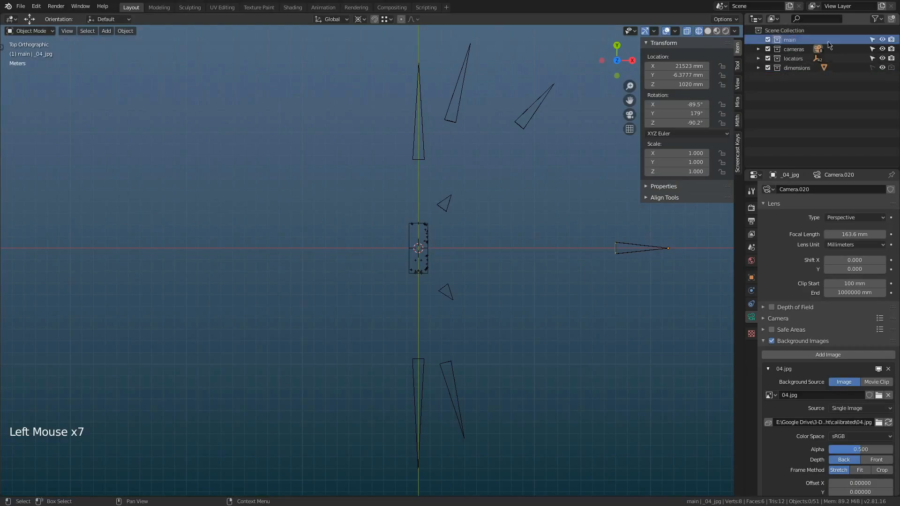
left_click(892, 58)
left_click(892, 49)
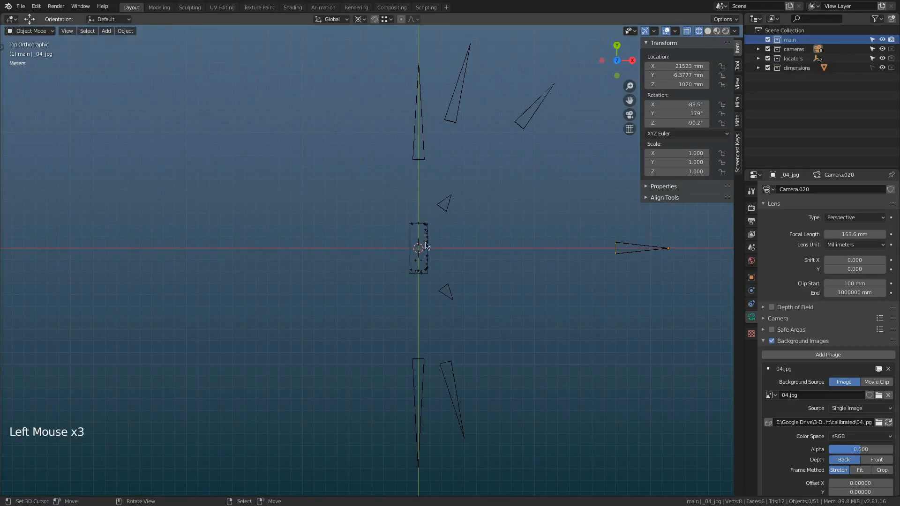
Add a mesh plane at the world origin in the main collection and enter Edit Mode on it.
key("shift+s")
key("shift+a")
mouse_move(436, 236)
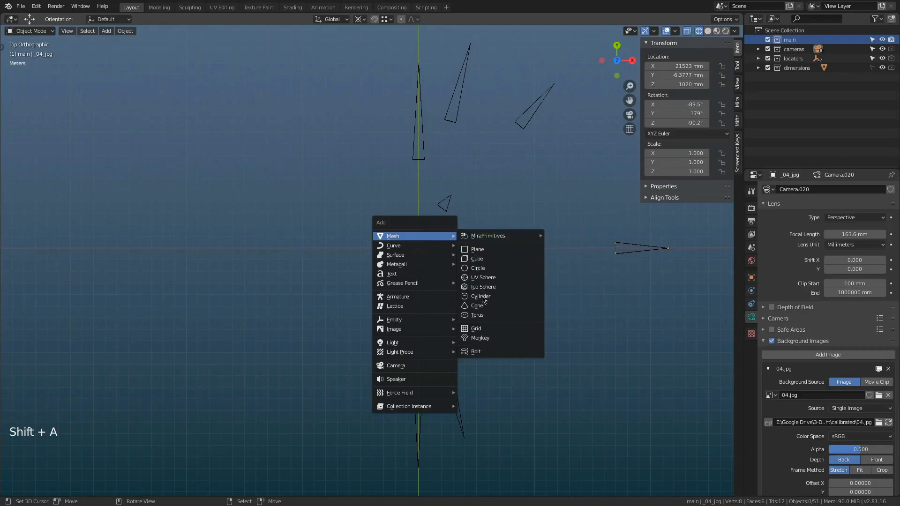
left_click(475, 250)
scroll(442, 261, "up", 6)
key("Tab")
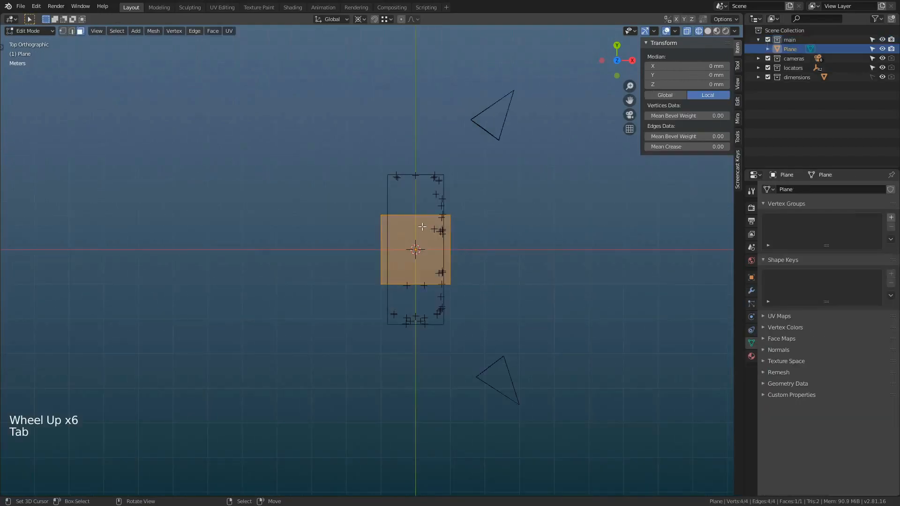
Try to divide the plane with a centred loop cut along the Y axis.
key("ctrl+r")
left_click(421, 225)
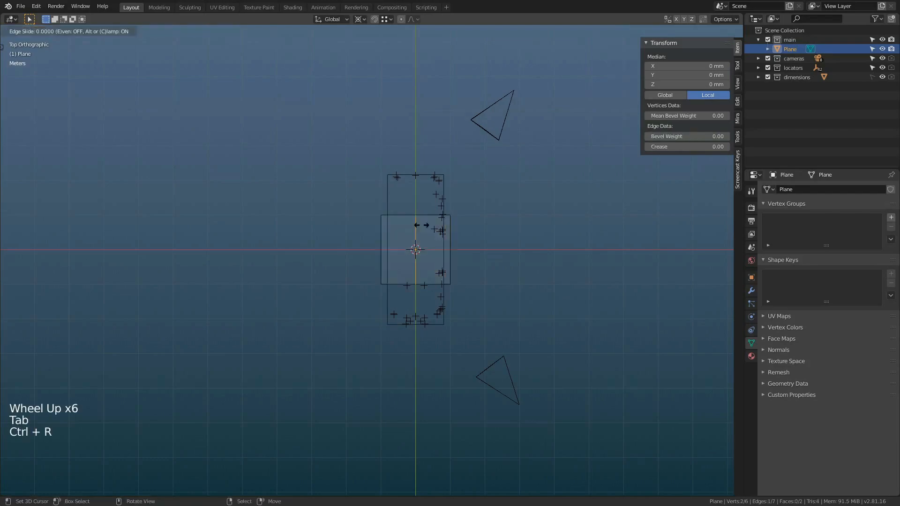
right_click(418, 235)
key("ctrl+z")
Delete the plane's two vertices on the negative X side, keeping only the opposite edge.
key("1")
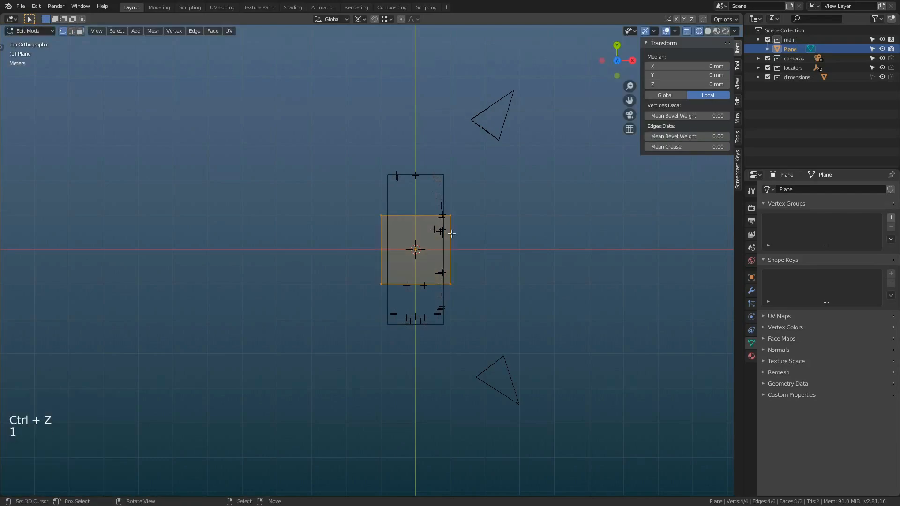
right_click(388, 224)
right_click(374, 280, "shift")
key("x")
left_click(418, 197)
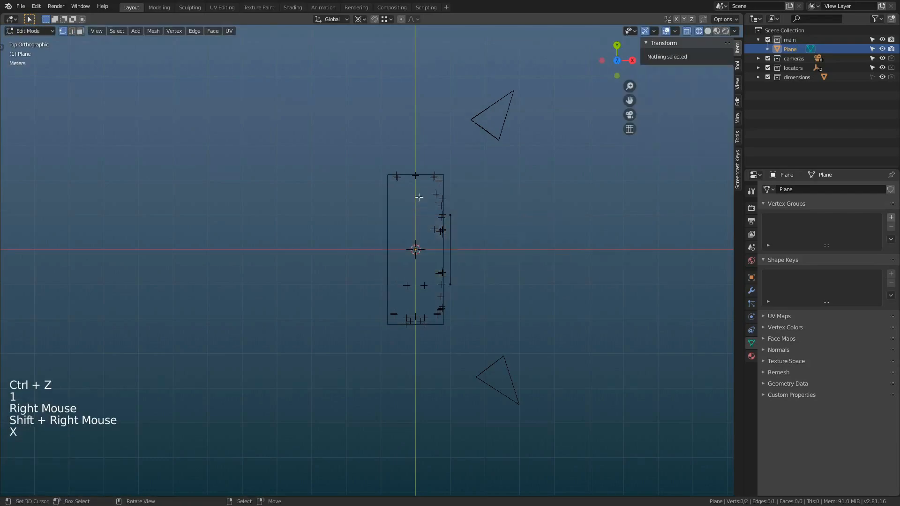
Select the remaining edge, turn on vertex snapping and set the transform pivot point to Active Element.
right_click(451, 243, "alt")
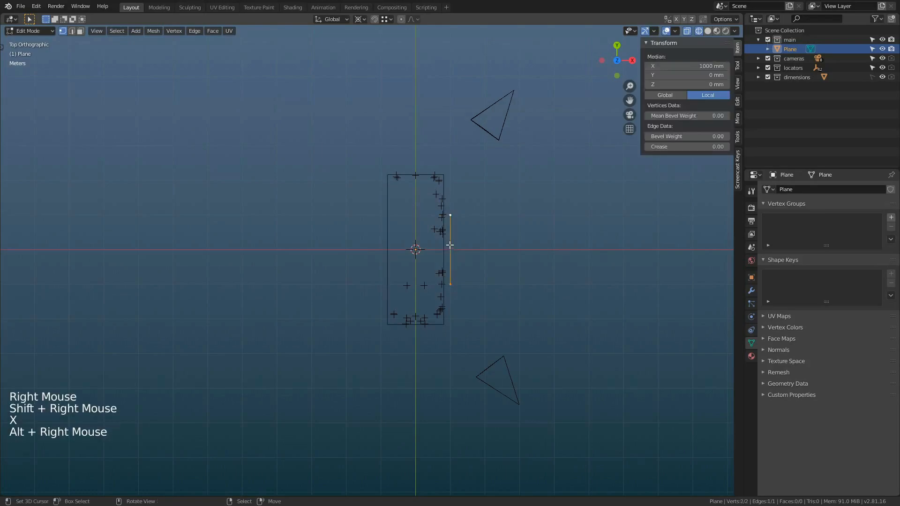
left_click(373, 19)
left_click(388, 19)
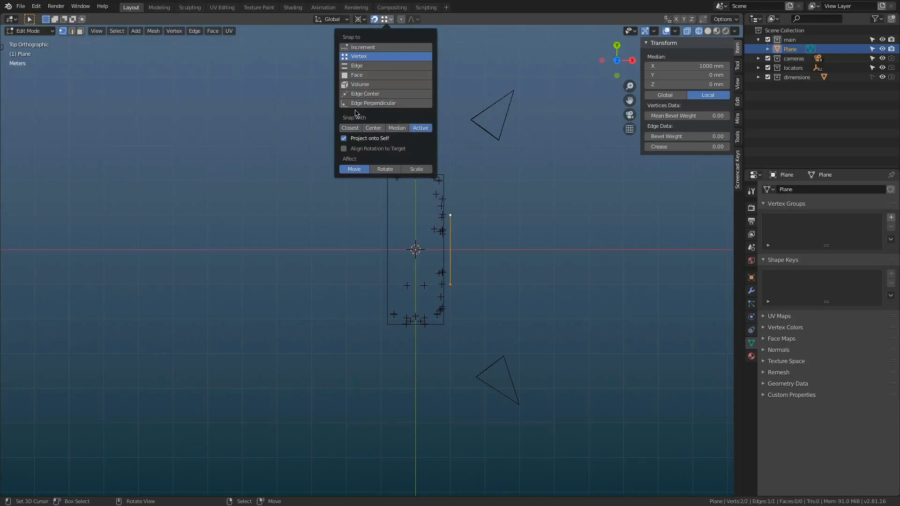
left_click(360, 20)
left_click(370, 74)
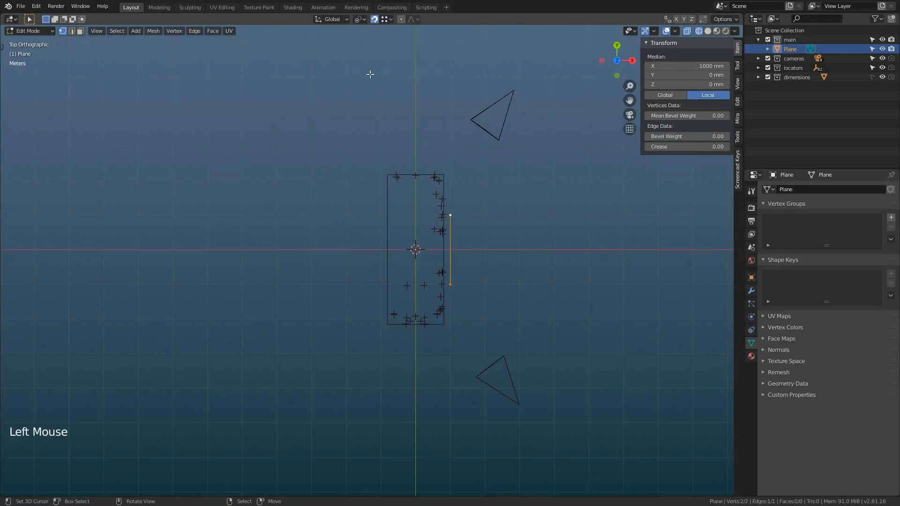
In the _04_jpg camera view, snap the edge's rear endpoint to the locator at the rear wheel's centre.
key("KP_0")
scroll(409, 271, "up", 5)
middle_click_drag(388, 237, 488, 283, "shift")
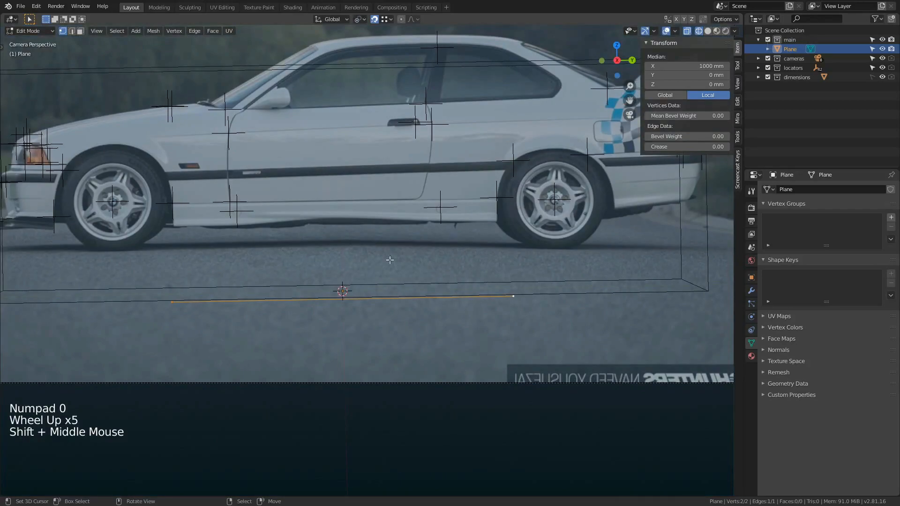
right_click(438, 296, "alt")
right_click(523, 296)
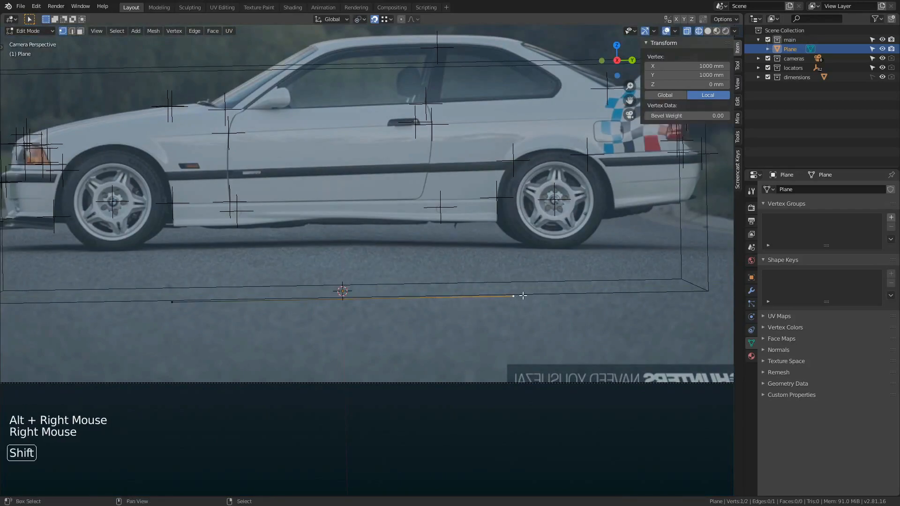
key("shift+Tab")
key("shift+Tab")
key("g")
left_click(562, 207)
Snap the edge's other endpoint to the locator at the front wheel's centre.
right_click(181, 302)
key("g")
left_click(118, 198)
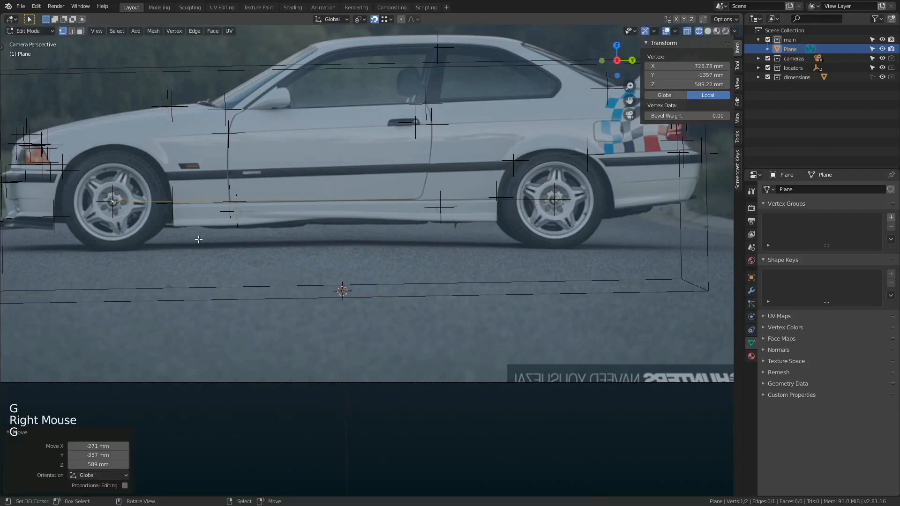
Turn off snapping and, in the right orthographic view, place the 3D cursor on the front wheel-centre vertex.
key("a")
key("KP_3")
key("KP_Decimal")
key("shift+Tab")
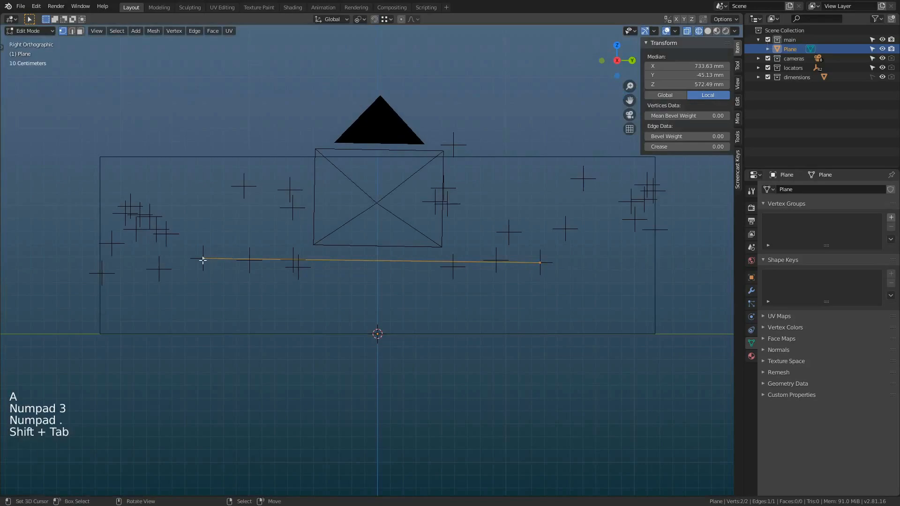
right_click(234, 249)
key("shift+s")
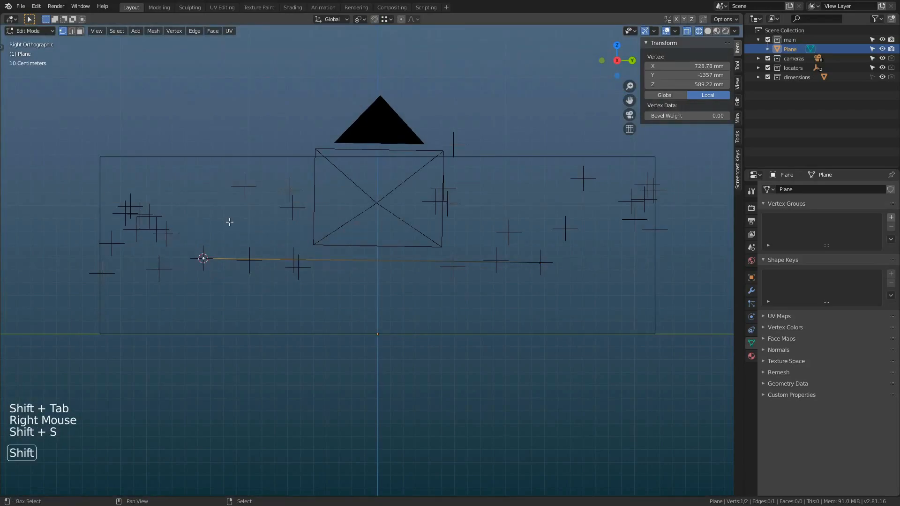
Add a 32-vertex circle at the front wheel centre and scale it to about 0.589 so it reaches the ground line.
key("shift+a")
left_click(216, 257)
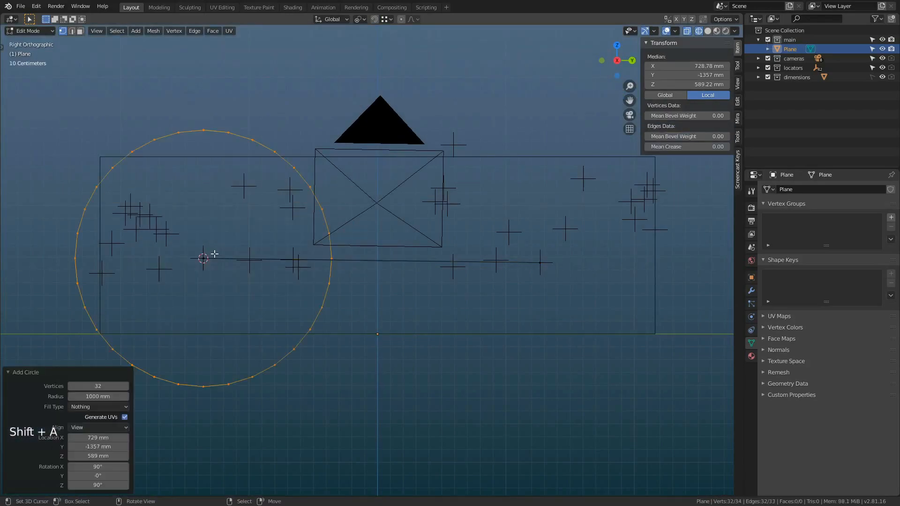
key("s")
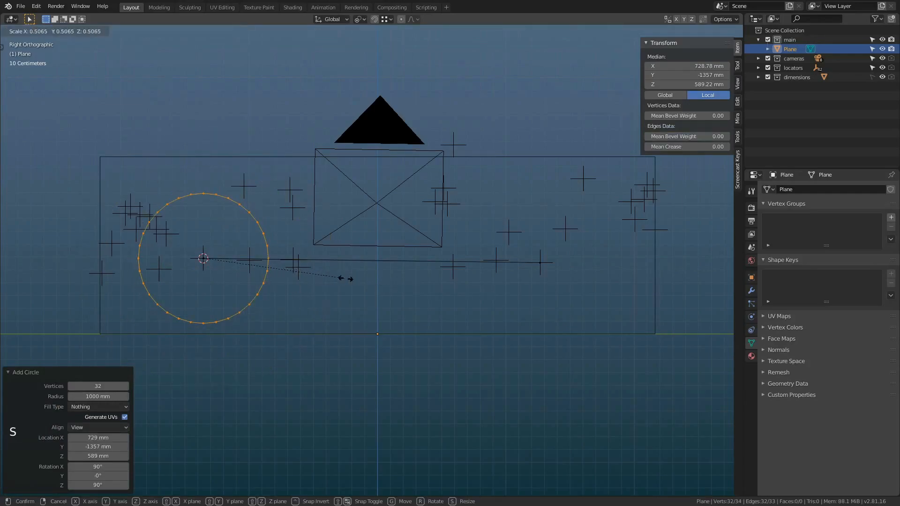
left_click(369, 279)
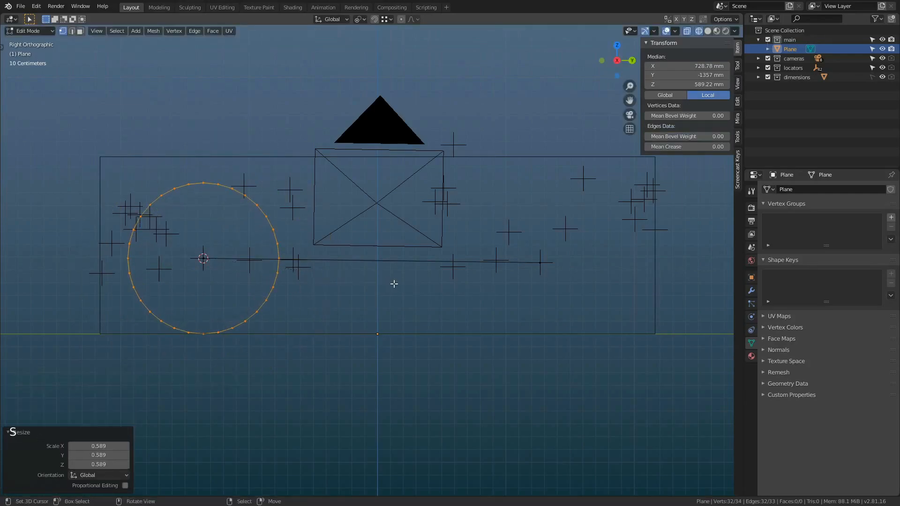
Place the 3D cursor on the rear wheel-centre vertex and select the whole front wheel circle.
right_click(528, 262)
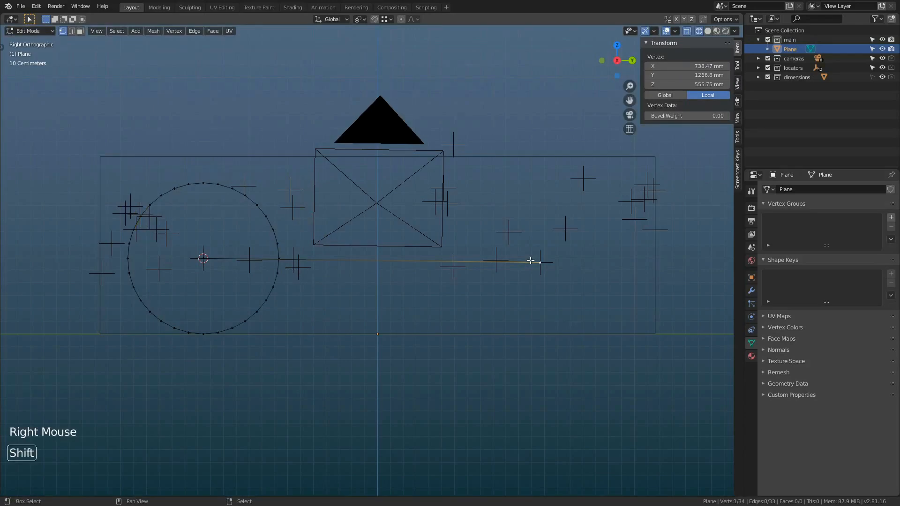
key("shift+s")
left_click(529, 312)
right_click(272, 234, "alt")
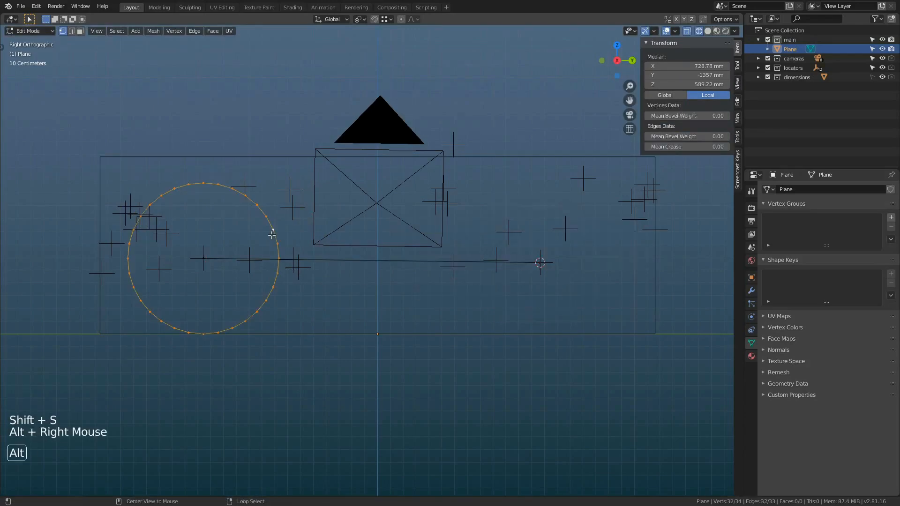
Try to snap the front wheel circle to the 3D cursor while keeping its offset.
key("shift+s")
left_click(283, 187)
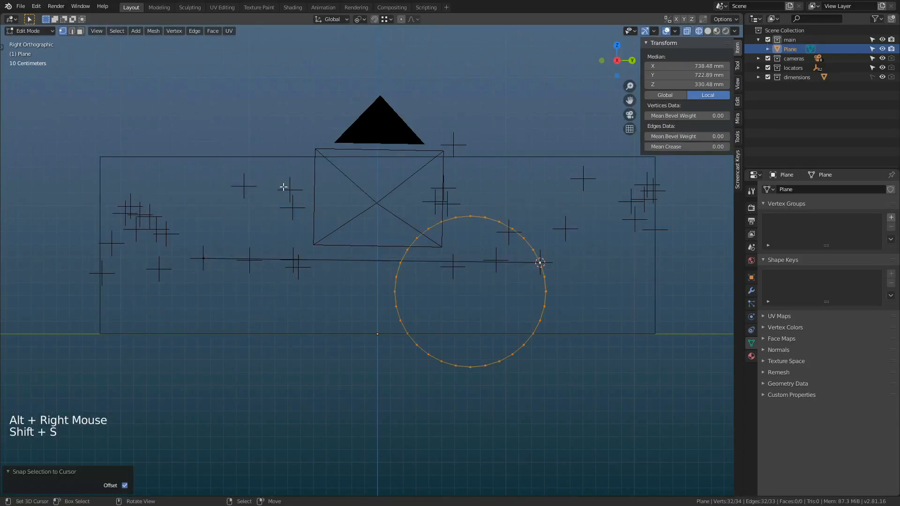
key("ctrl+z")
Set the pivot point to Individual Origins, duplicate the front circle and snap the copy to the rear wheel-centre cursor, keeping its offset.
left_click(364, 20)
left_click(381, 54)
key("shift+d")
right_click(295, 175)
key("shift+s")
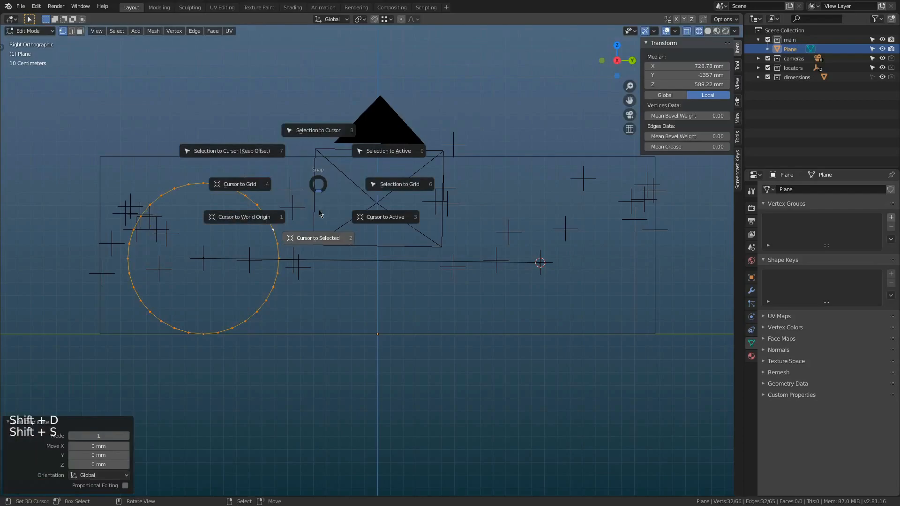
left_click(263, 155)
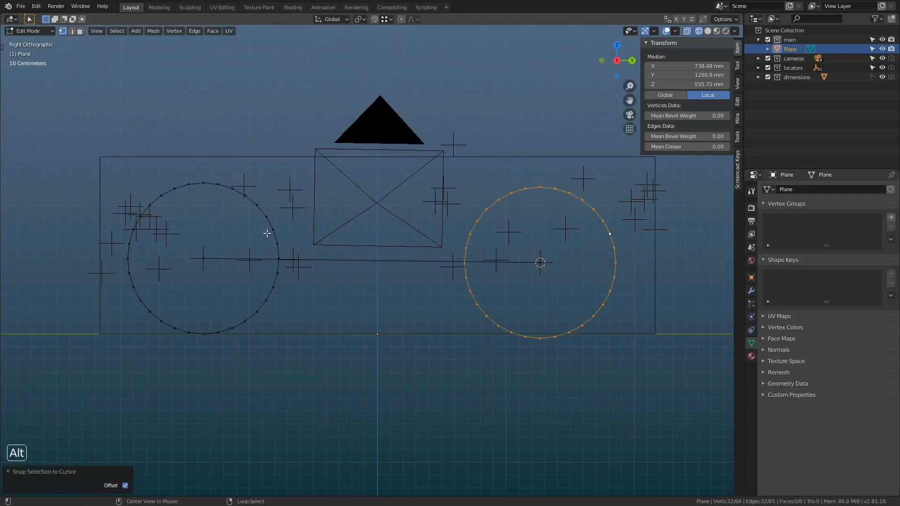
Place the 3D cursor on the front wheel-centre vertex and snap the front circle to it, keeping its offset.
right_click(204, 259)
key("shift+s")
left_click(226, 293)
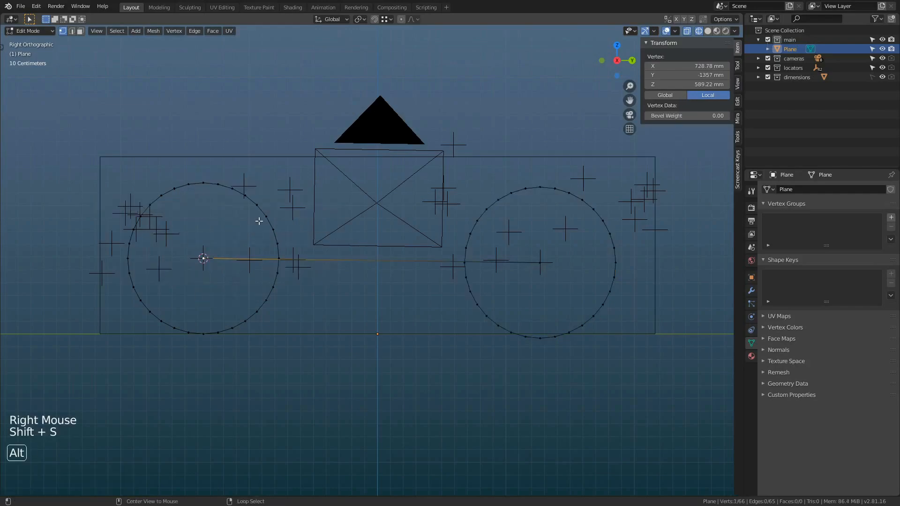
right_click(263, 217, "alt")
key("shift+s")
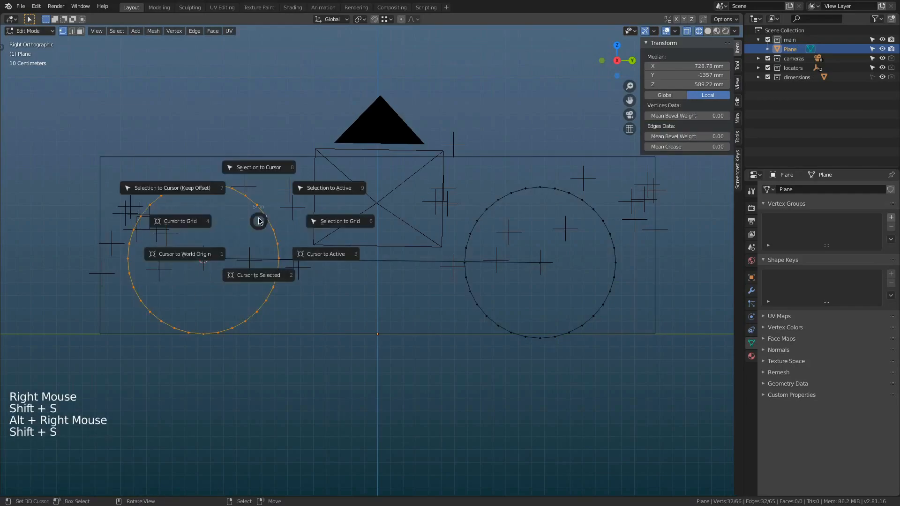
left_click(209, 190)
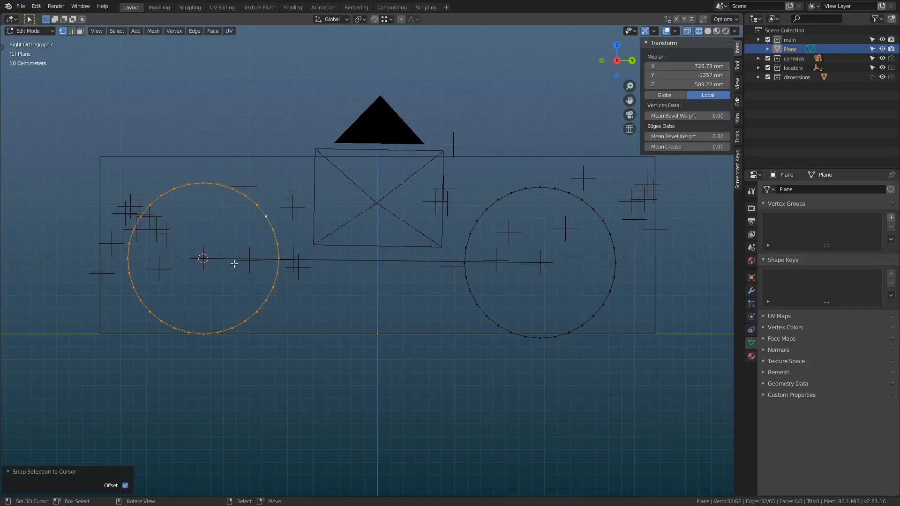
Through the side camera, select both wheel circles and scale them to 0.516 about their individual origins to match the tyres.
key("a")
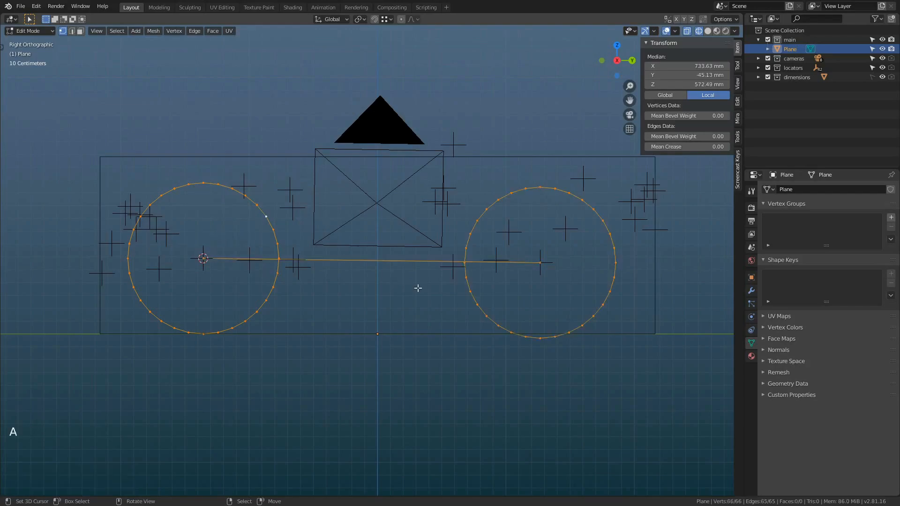
scroll(418, 288, "down", 3)
key("KP_3")
key("KP_0")
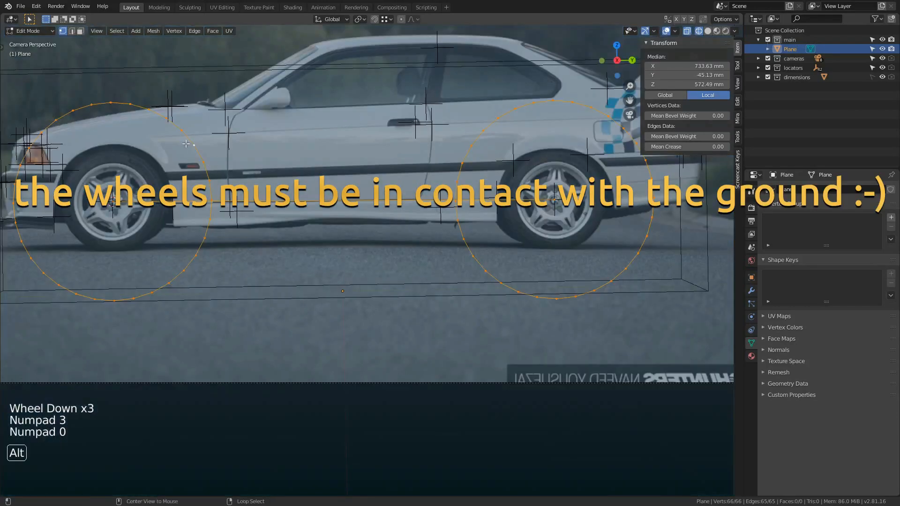
right_click(177, 133, "alt")
right_click(492, 123, "alt+shift")
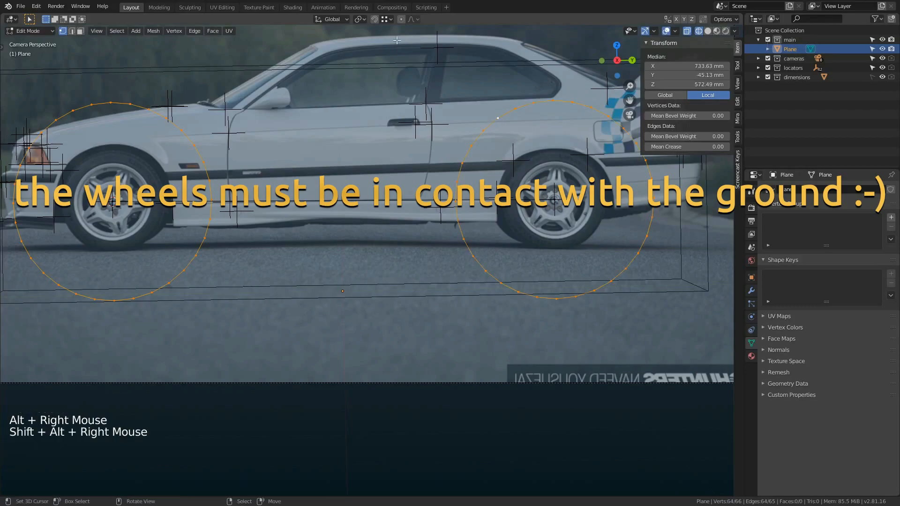
left_click(359, 19)
left_click(389, 52)
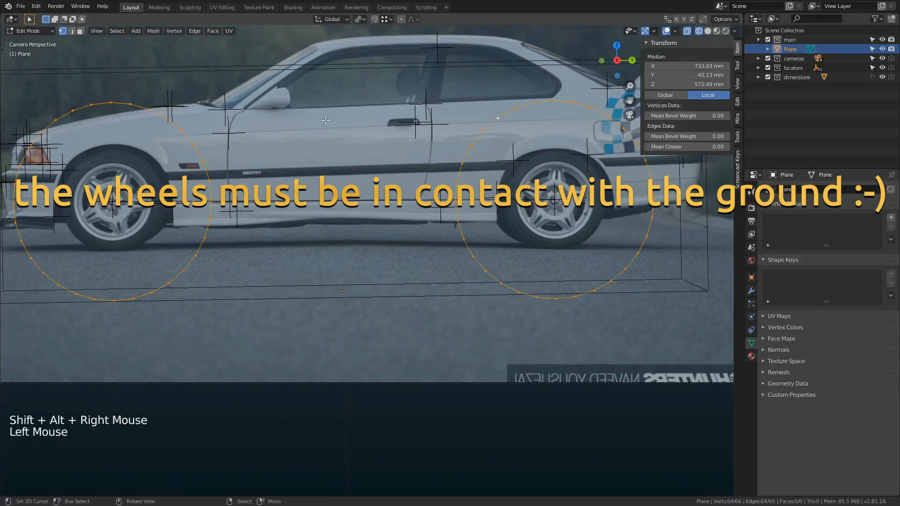
key("s")
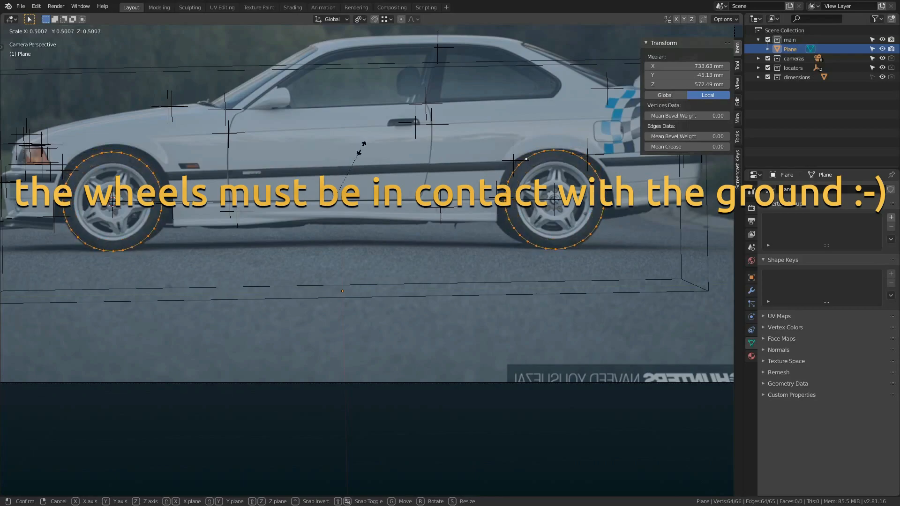
left_click(365, 148)
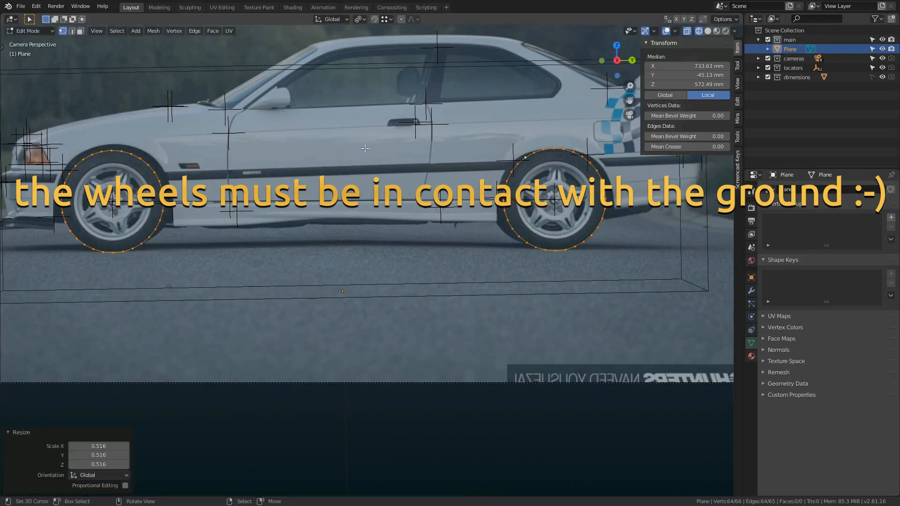
In Object Mode, select everything except the dimensions cube and move it down about 253 mm along Z in the right view.
key("KP_3")
scroll(357, 238, "up", 2)
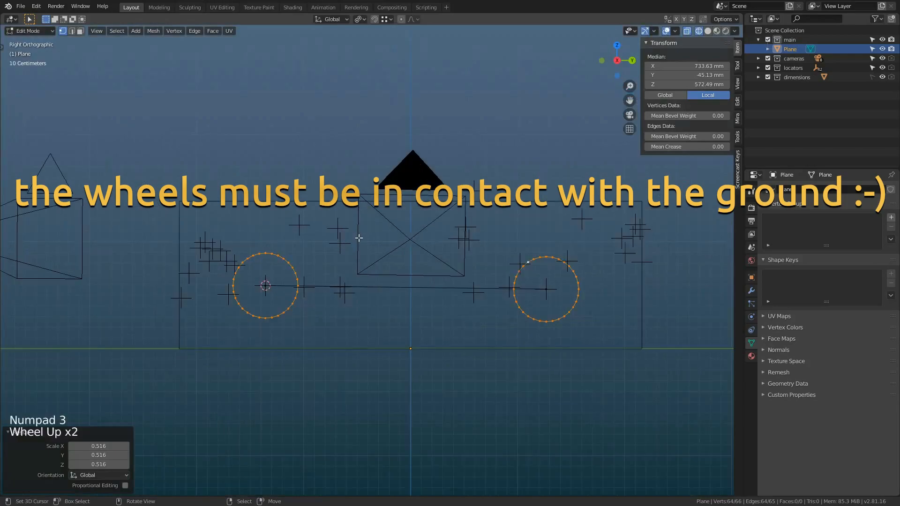
key("Tab")
scroll(393, 265, "down", 2)
key("a")
key("a")
key("a")
key("a")
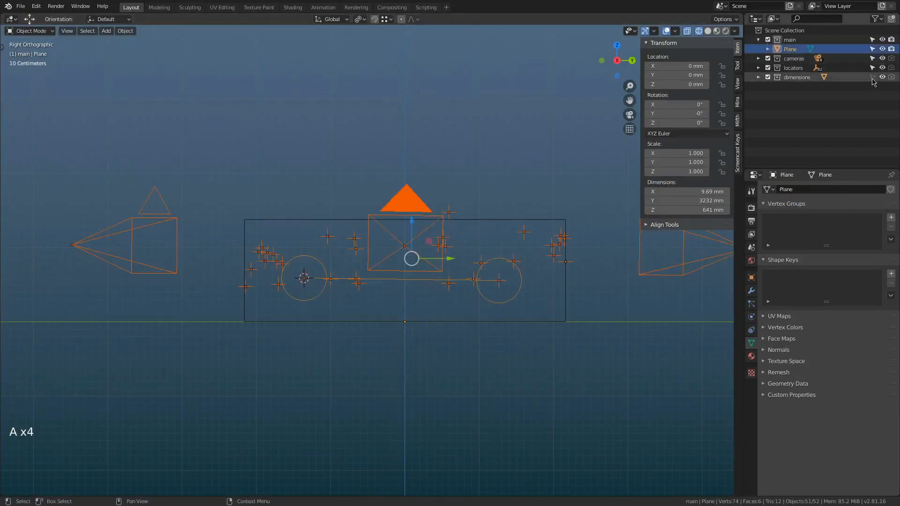
scroll(443, 241, "up", 1)
scroll(443, 242, "up", 3)
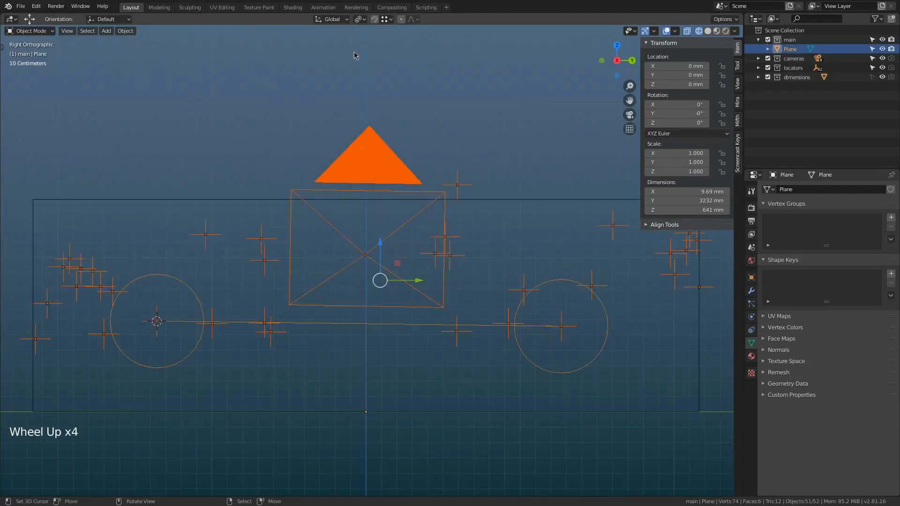
left_click(360, 20)
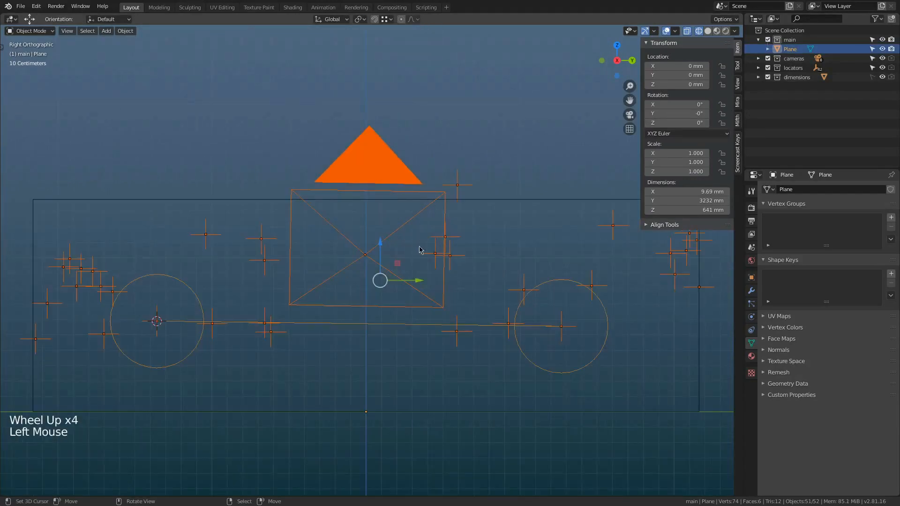
middle_click_drag(422, 251, 459, 151, "shift")
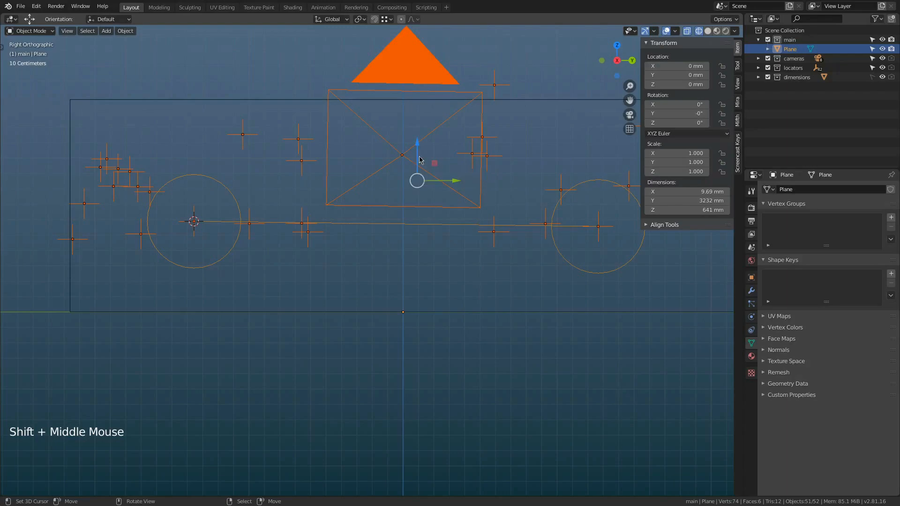
left_click_drag(419, 147, 416, 181)
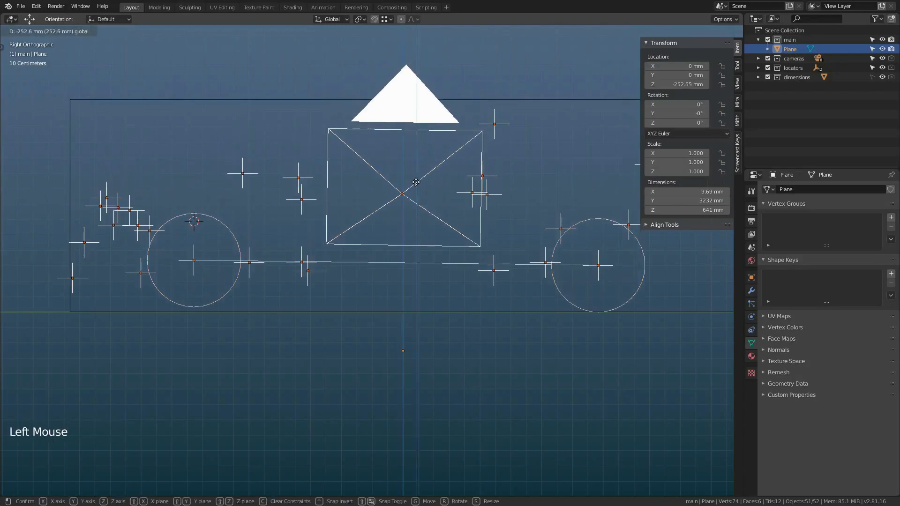
Maximize the viewport and rotate the whole selection by about -0.704° to level the line between the wheel centres.
key("ctrl+space")
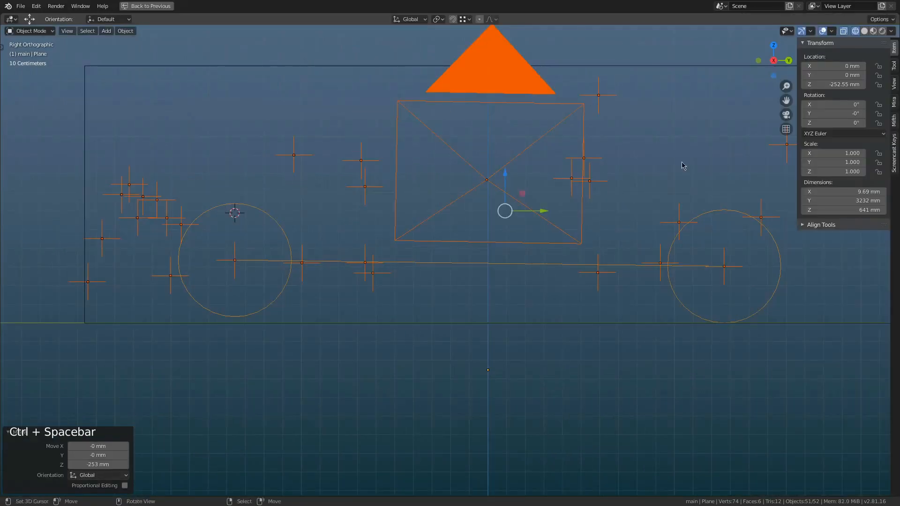
key("r")
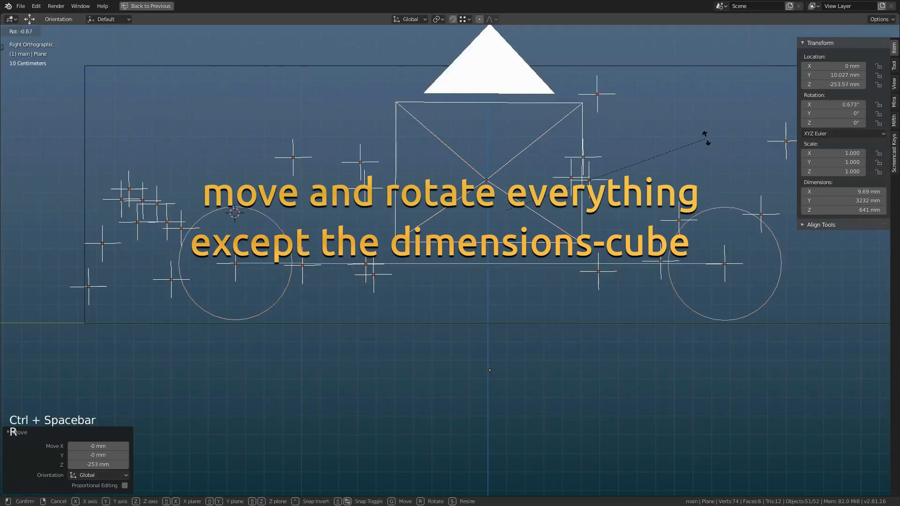
left_click(705, 139)
Lower the whole selection another 14.1 mm along Z so the front wheel circle touches the ground line.
scroll(308, 325, "up", 6)
middle_click_drag(307, 325, 396, 308, "shift")
scroll(396, 308, "down", 1)
scroll(365, 318, "up", 4)
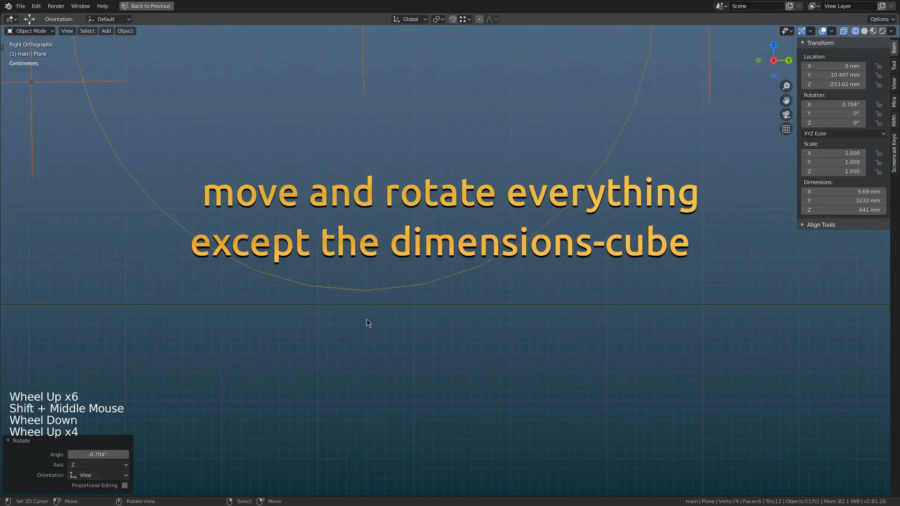
key("g")
left_click(372, 337)
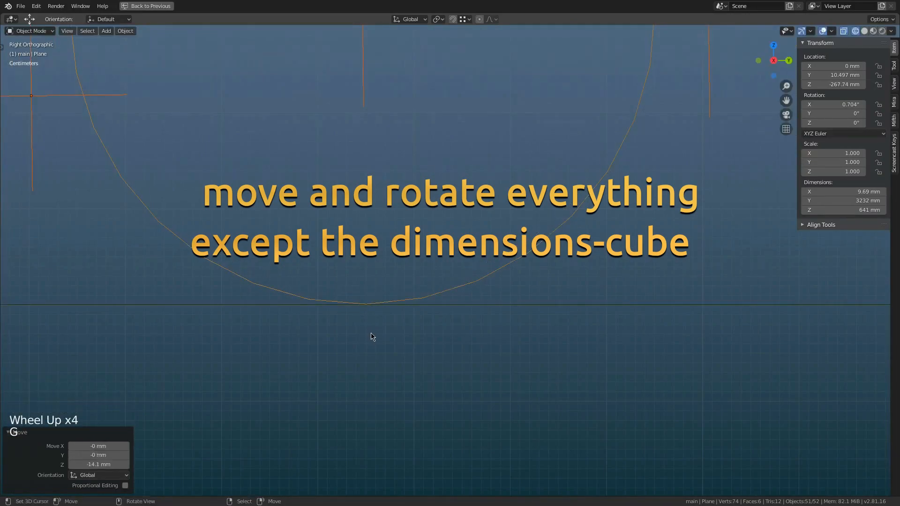
Compare both wheel circles with the ground line and fine-tune the whole selection's rotation by -0.0215°.
scroll(372, 336, "down", 7)
middle_click_drag(577, 331, 647, 296, "shift")
scroll(647, 295, "up", 6)
scroll(612, 267, "up", 7)
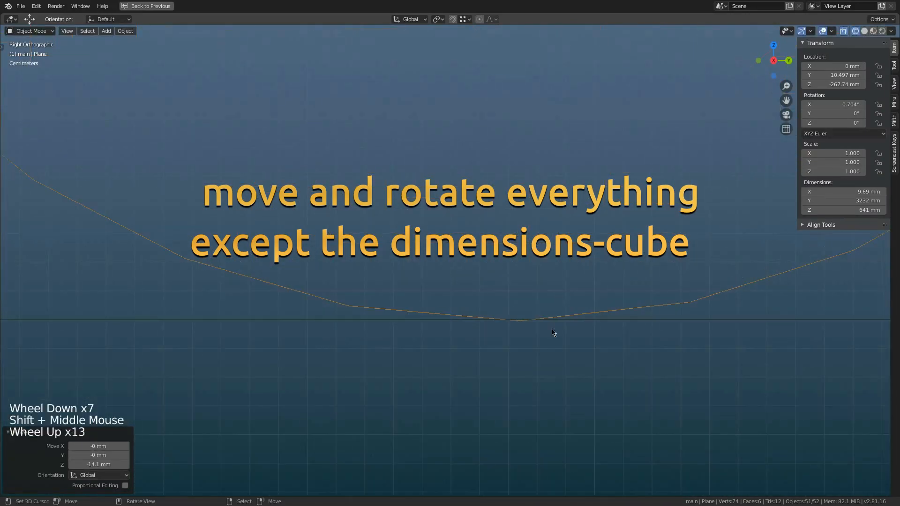
scroll(553, 332, "down", 15)
middle_click_drag(221, 342, 345, 247, "shift")
scroll(345, 247, "up", 9)
middle_click_drag(706, 327, 624, 364, "shift")
scroll(410, 302, "down", 12)
scroll(244, 261, "up", 6)
scroll(245, 262, "up", 6)
scroll(625, 364, "up", 9)
middle_click_drag(350, 128, 589, 341, "shift")
scroll(589, 341, "up", 3)
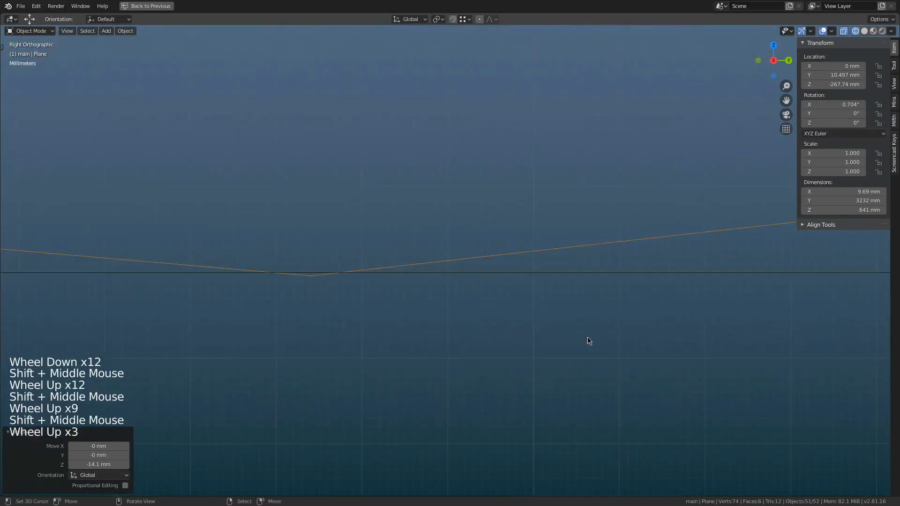
key("r")
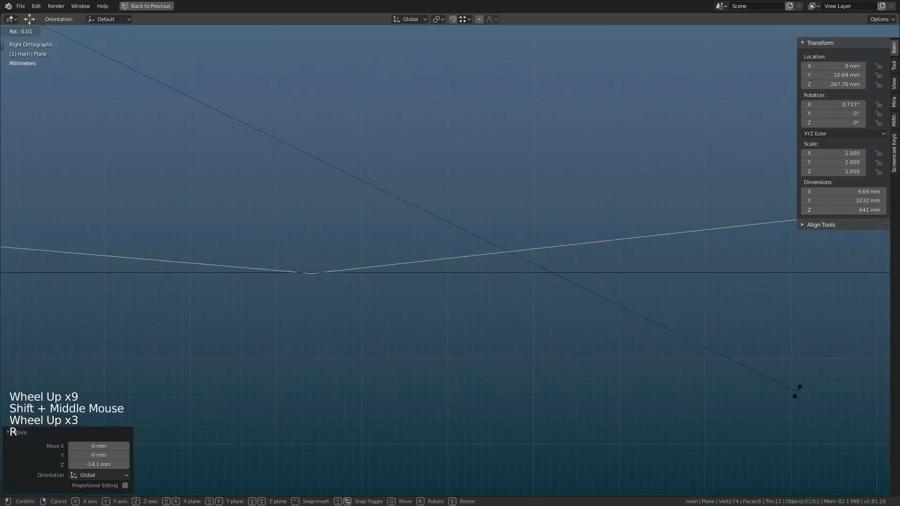
left_click(799, 391)
Examine the fit of the wheel circles and locators to the dimensions cube in side view and through the side camera.
scroll(387, 307, "down", 15)
scroll(356, 303, "down", 2)
middle_click_drag(186, 293, 210, 290, "shift")
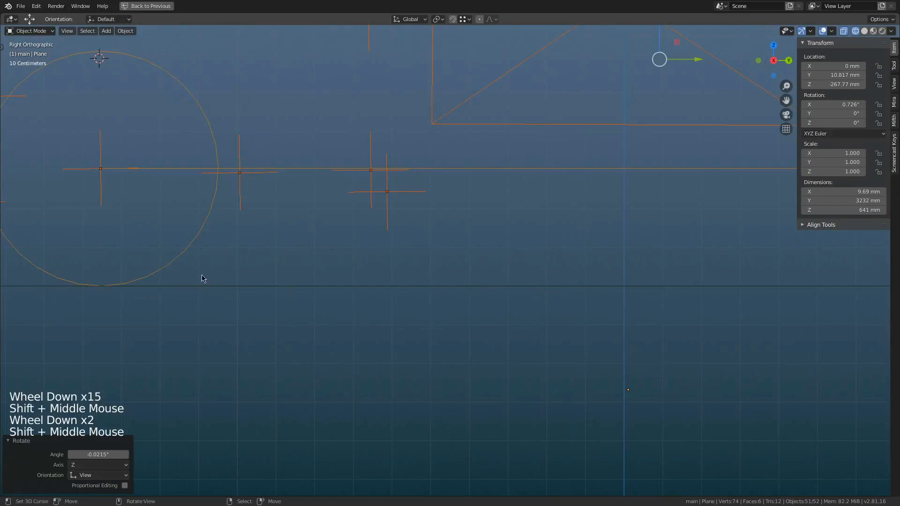
scroll(400, 263, "down", 5)
middle_click_drag(400, 263, 391, 251, "shift")
scroll(392, 252, "down", 3)
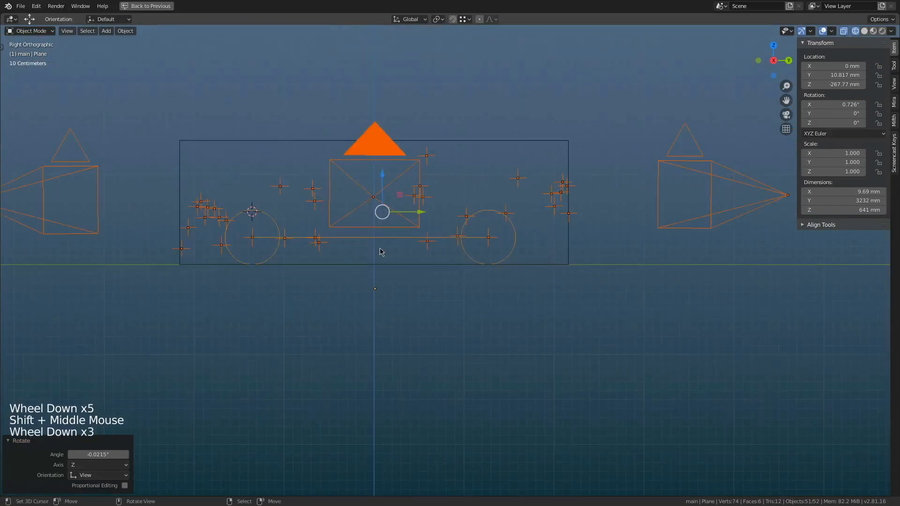
middle_click_drag(321, 264, 349, 271)
key("KP_3")
scroll(345, 227, "up", 6)
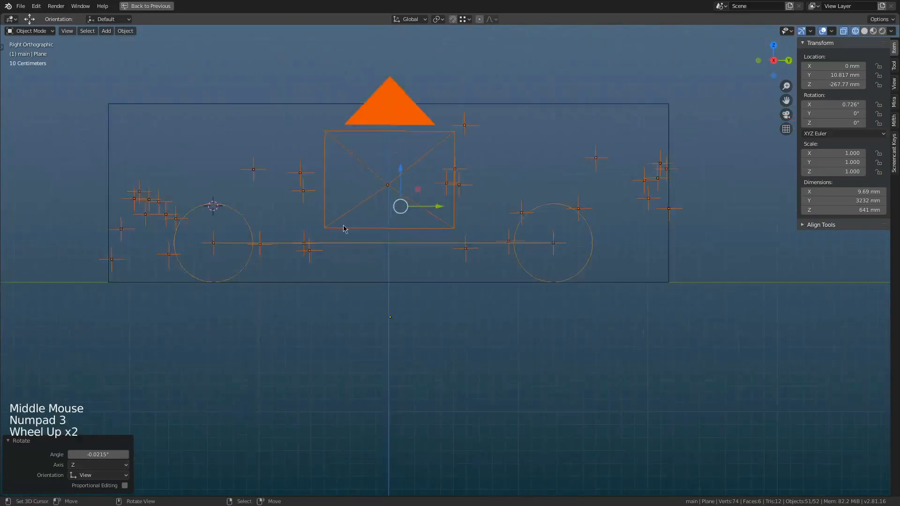
key("KP_0")
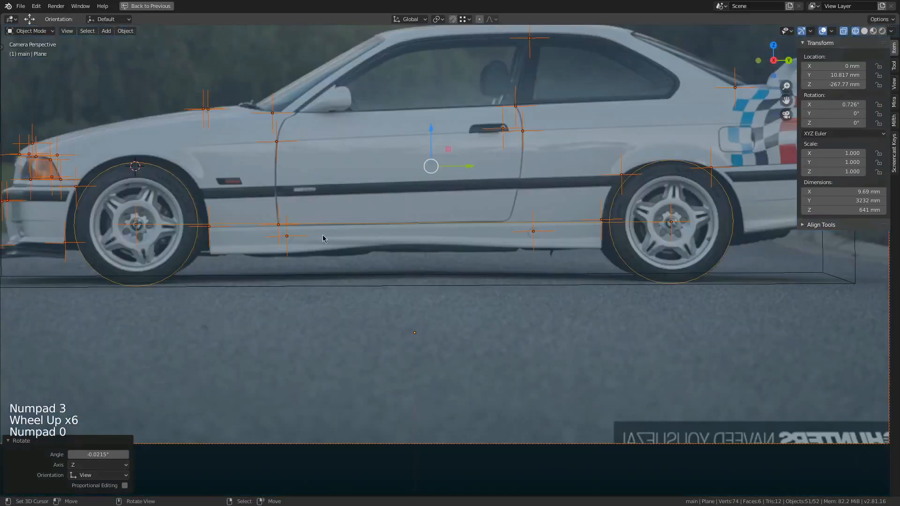
Select the wheel-circle object, inspect all its vertices against the side photo in Edit Mode, and return to Object Mode in the normal layout.
right_click(611, 251)
key("1")
key("ctrl+z")
key("Tab")
key("1")
key("a")
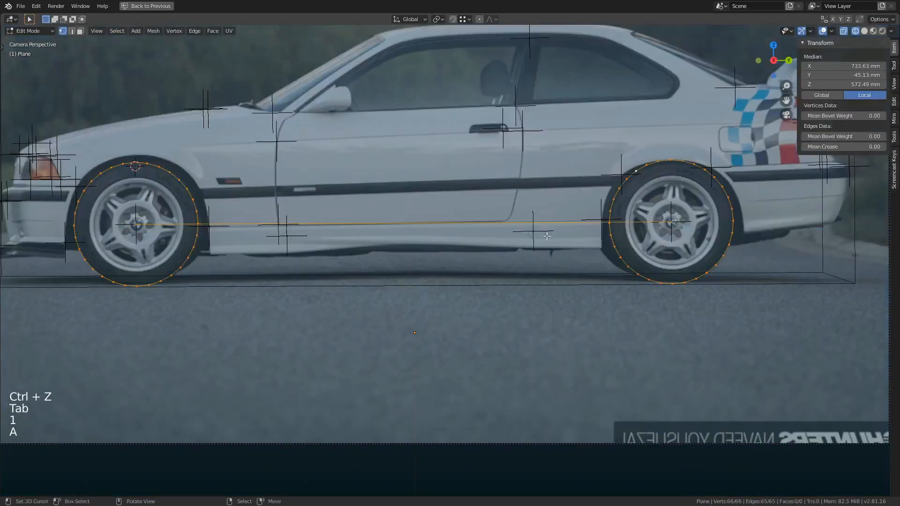
scroll(547, 236, "down", 4)
key("ctrl+space")
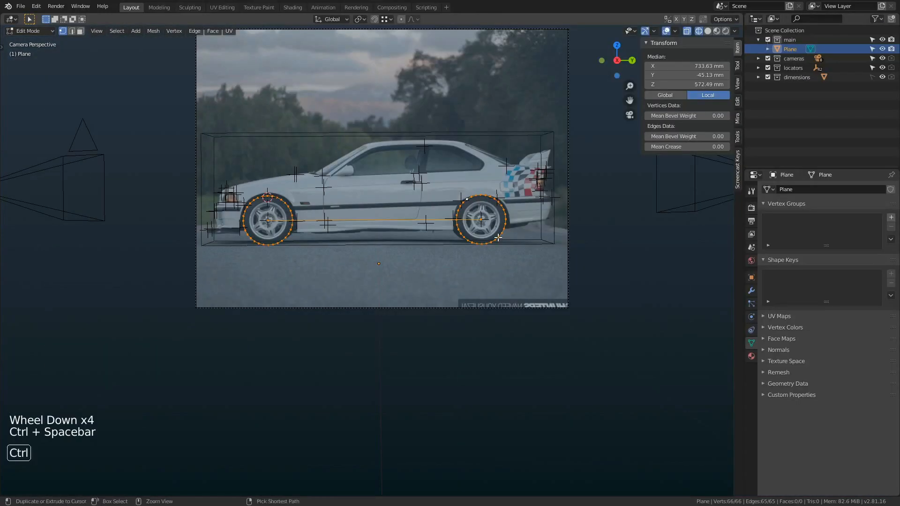
key("Tab")
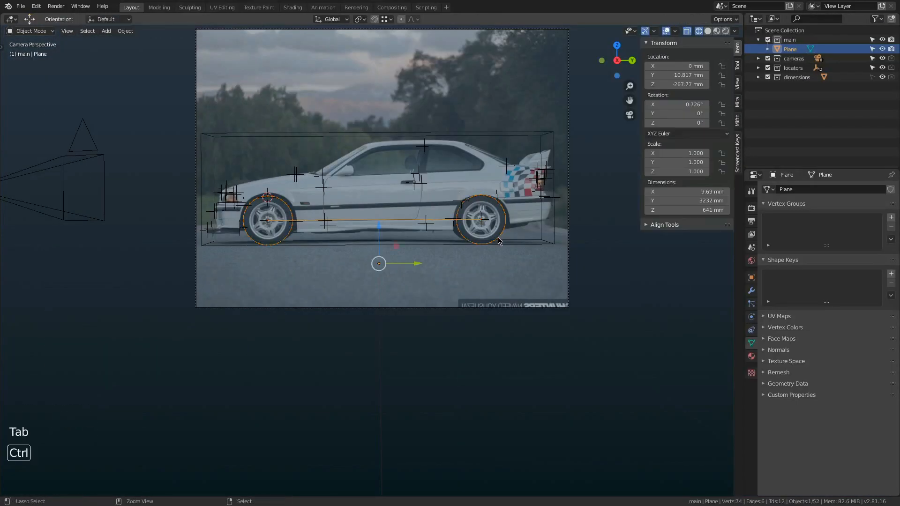
Expand the cameras collection and make _02_jpg the active camera to view the front wheel area.
key("KP_7")
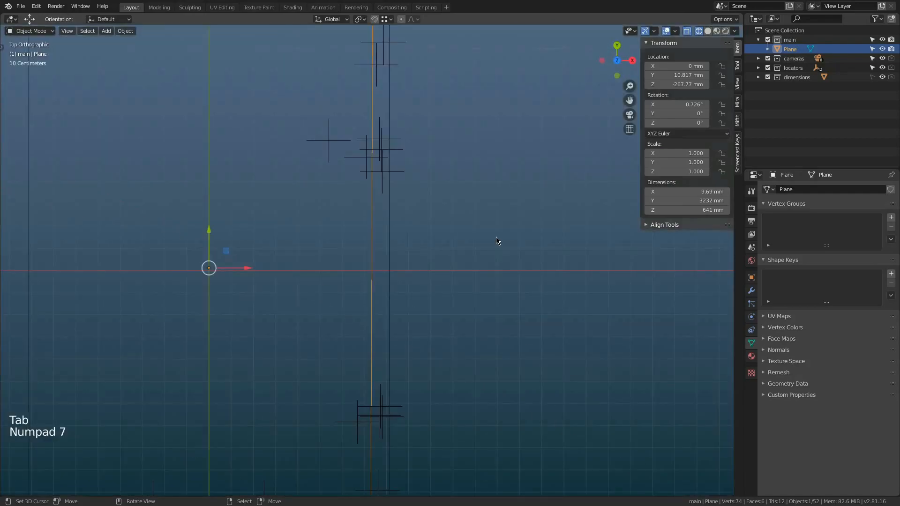
left_click(759, 40)
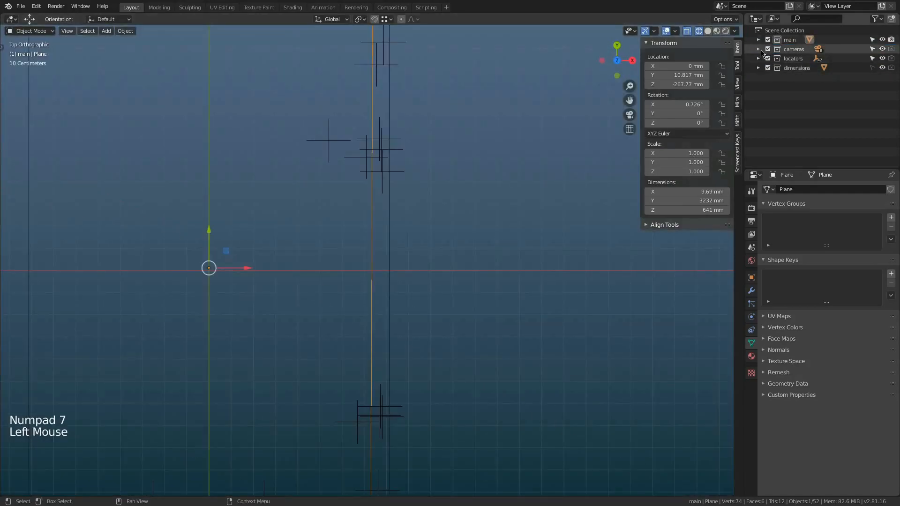
left_click(759, 48)
left_click(795, 68)
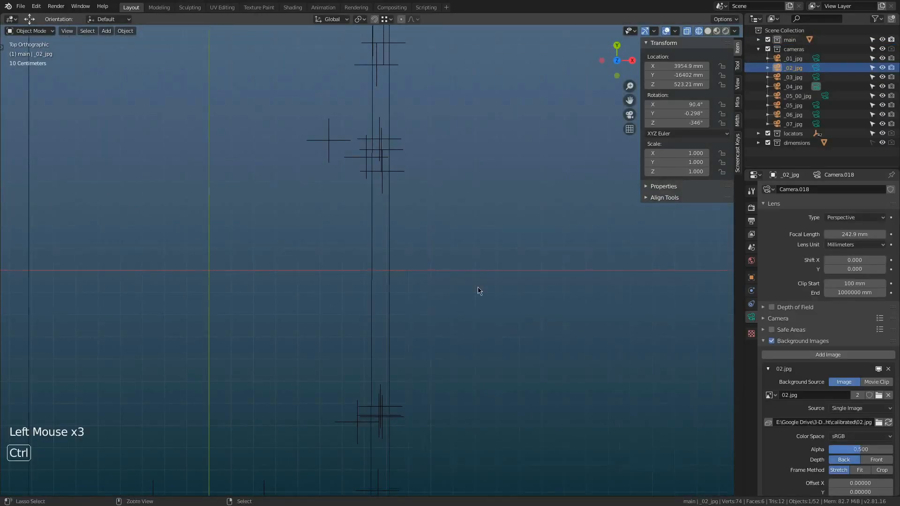
key("ctrl+KP_0")
scroll(477, 287, "up", 1)
scroll(491, 230, "up", 3)
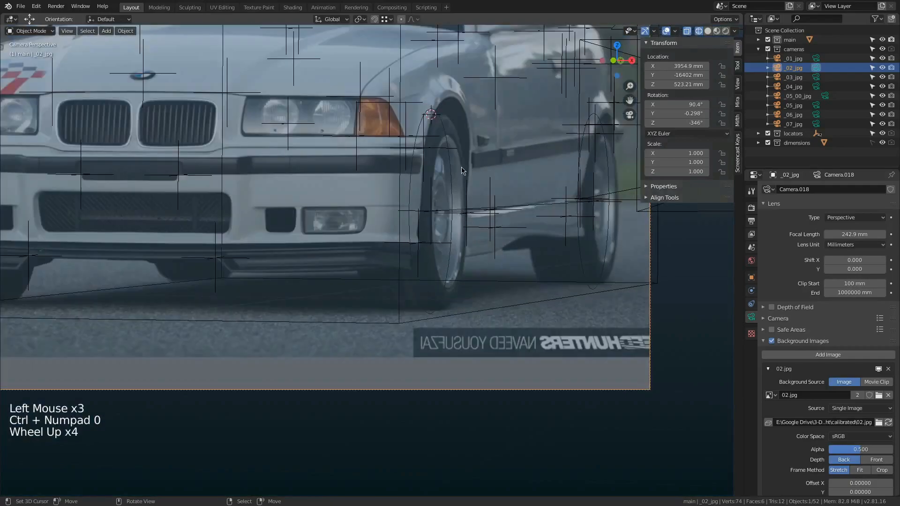
Select both wheel circles in Edit Mode and move them outward about 37 mm along X with the Move tool to match the tyres.
right_click(450, 209)
right_click(450, 211)
scroll(449, 220, "down", 4)
scroll(449, 223, "up", 3)
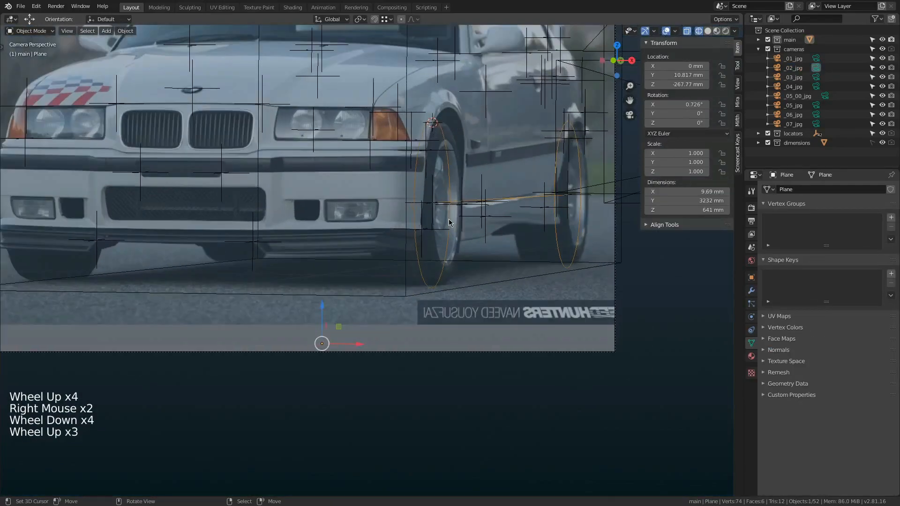
key("Tab")
right_click(449, 222, "alt")
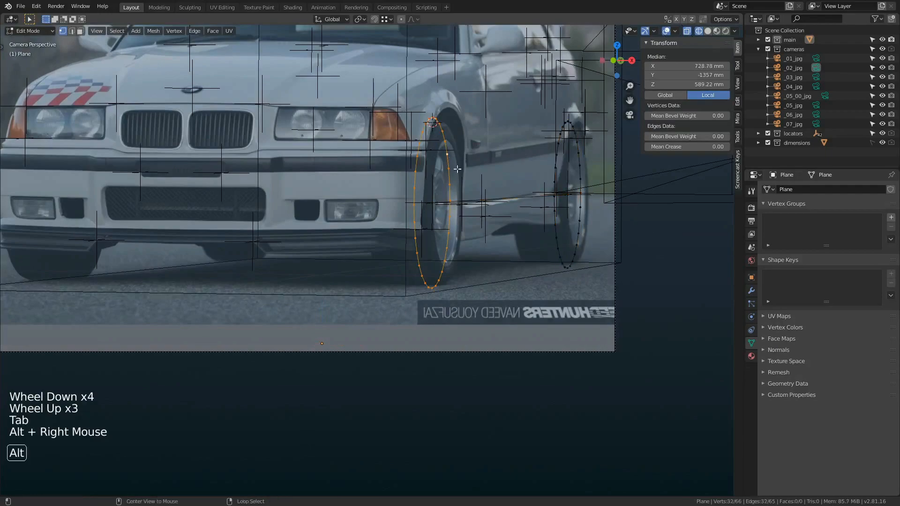
right_click(554, 192, "alt+shift")
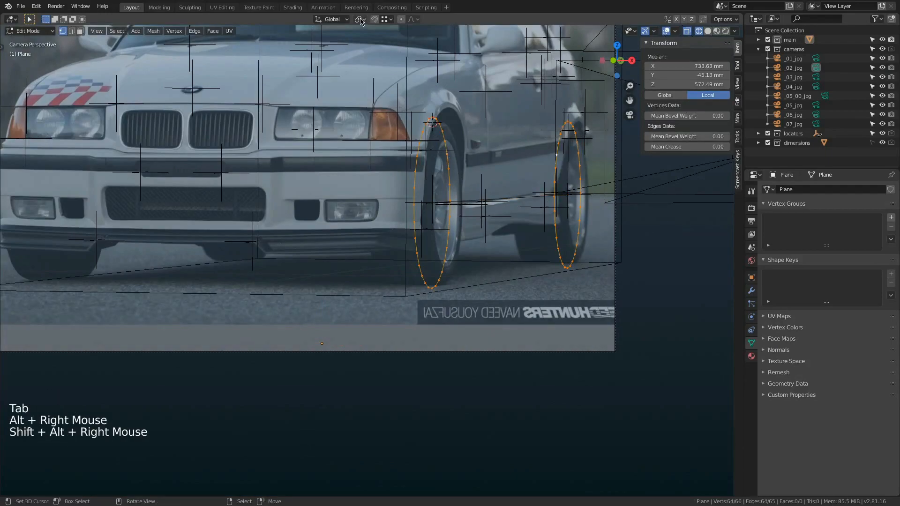
key("t")
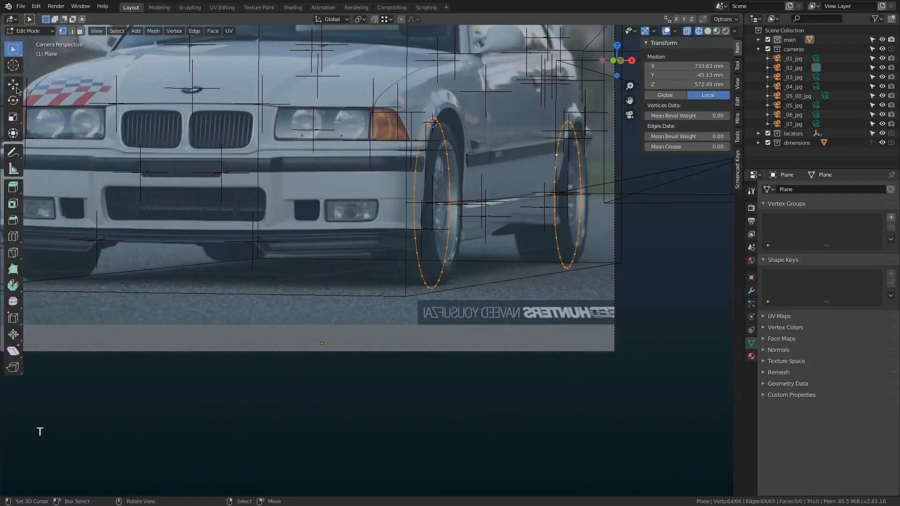
left_click(13, 87)
key("t")
left_click_drag(544, 199, 552, 200)
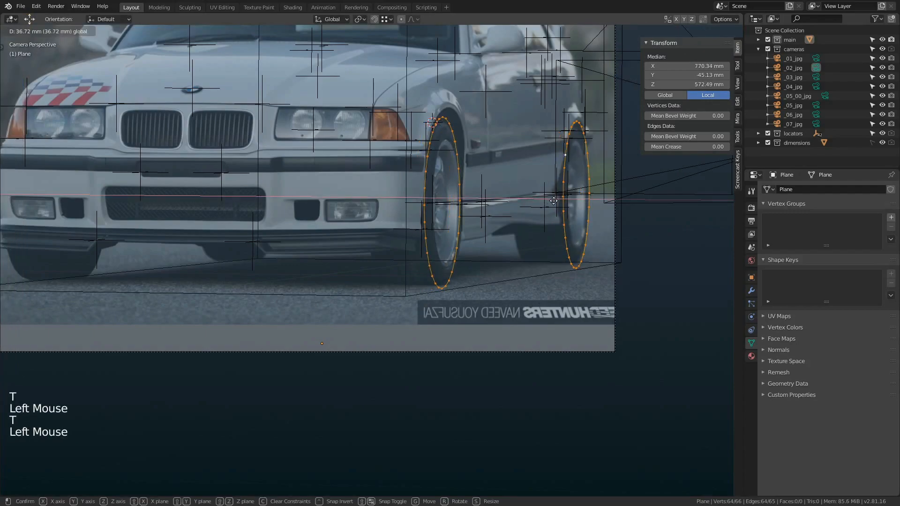
Return to Object Mode and make _01_jpg the active camera to check the front wheel area.
key("Tab")
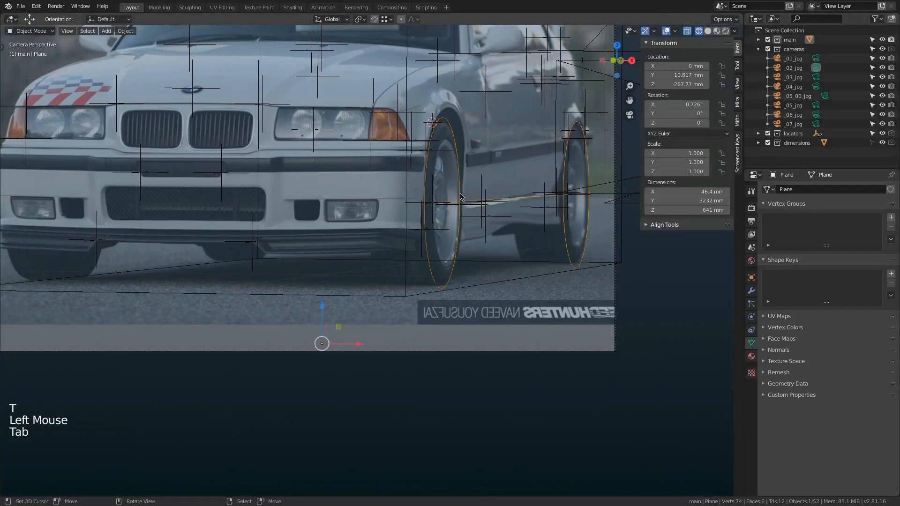
left_click(794, 58)
key("ctrl+KP_0")
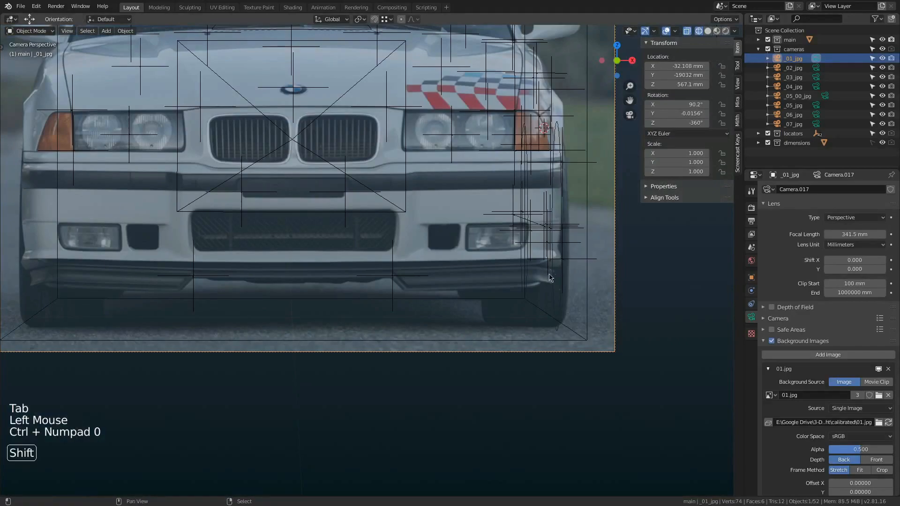
middle_click_drag(495, 312, 385, 311, "shift")
right_click(454, 294)
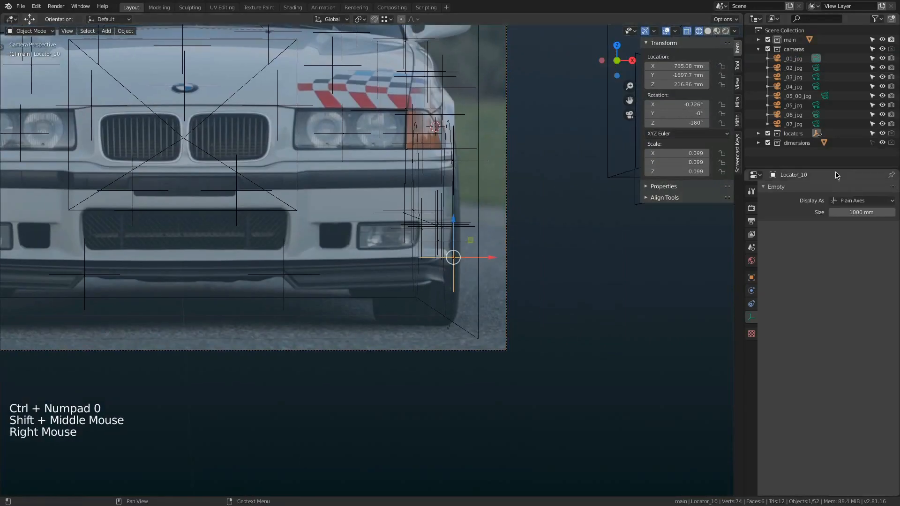
Select the Plane object in the main collection, enter Edit Mode and inspect the wheel circles in front view.
left_click(790, 39)
left_click(758, 39)
left_click(790, 39)
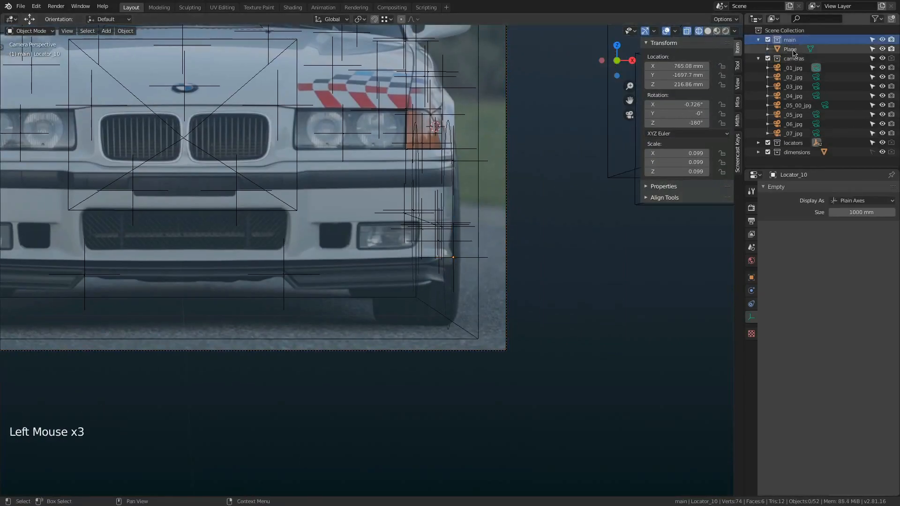
left_click(790, 49)
key("Tab")
scroll(463, 289, "down", 3)
middle_click_drag(463, 289, 436, 307)
key("KP_7")
key("KP_1")
key("KP_Decimal")
scroll(468, 327, "up", 6)
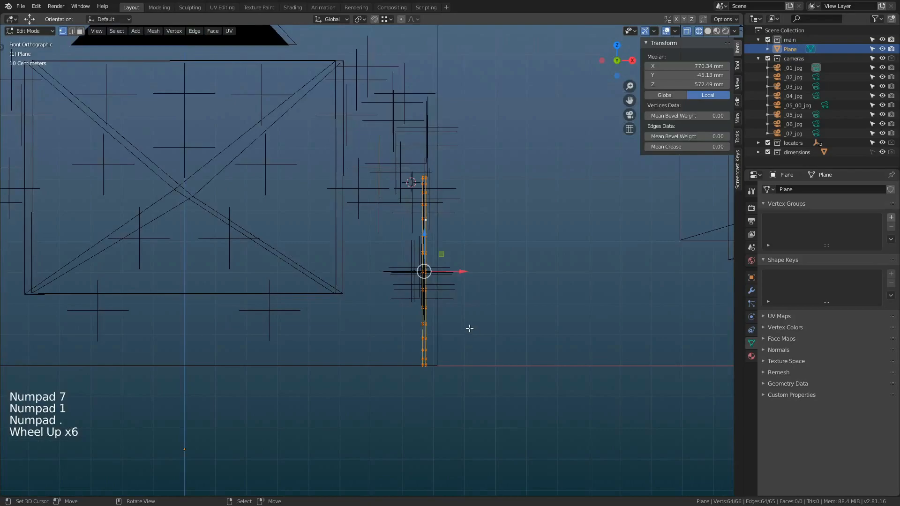
Leave Edit Mode, deselect everything and show the whole setup in the right orthographic view.
scroll(468, 327, "down", 1)
scroll(479, 227, "down", 5)
middle_click_drag(521, 240, 439, 286)
scroll(424, 285, "down", 4)
key("Tab")
key("a")
key("a")
key("a")
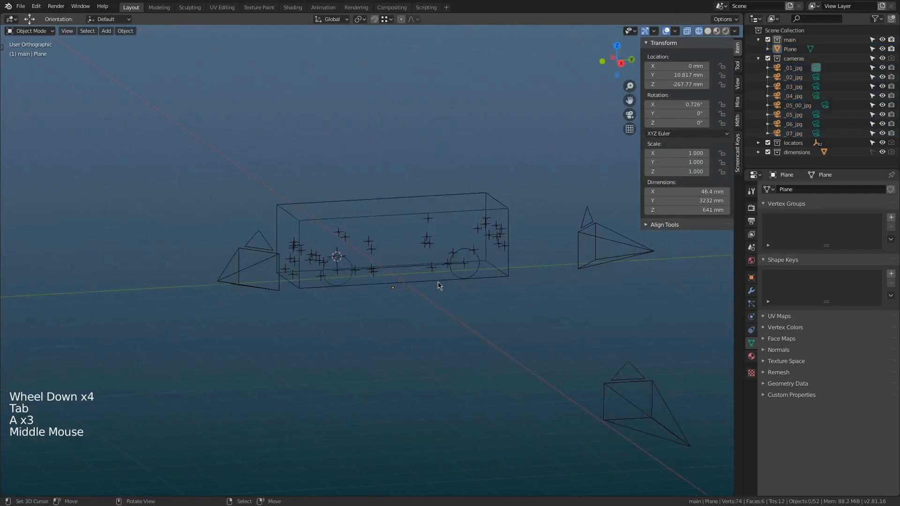
key("KP_3")
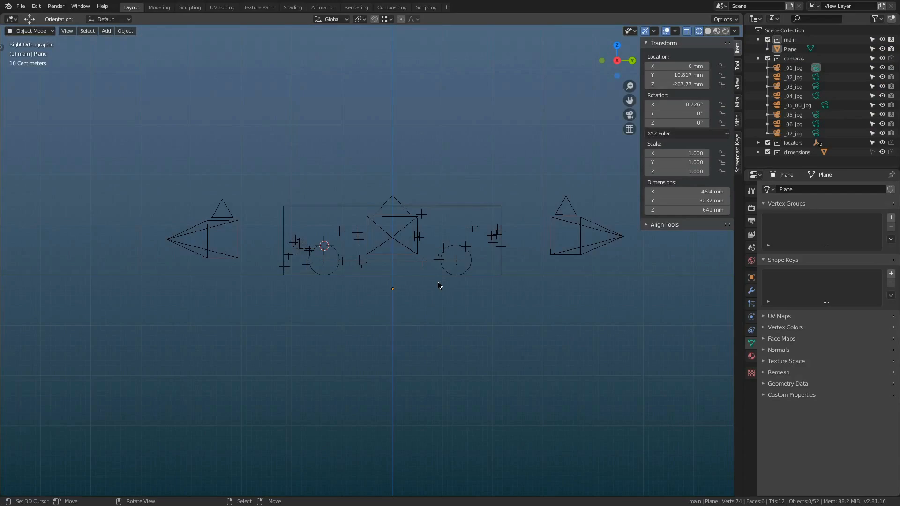
View the scene through the _01_jpg camera and enable Use Local Camera for the viewport.
key("n")
key("n")
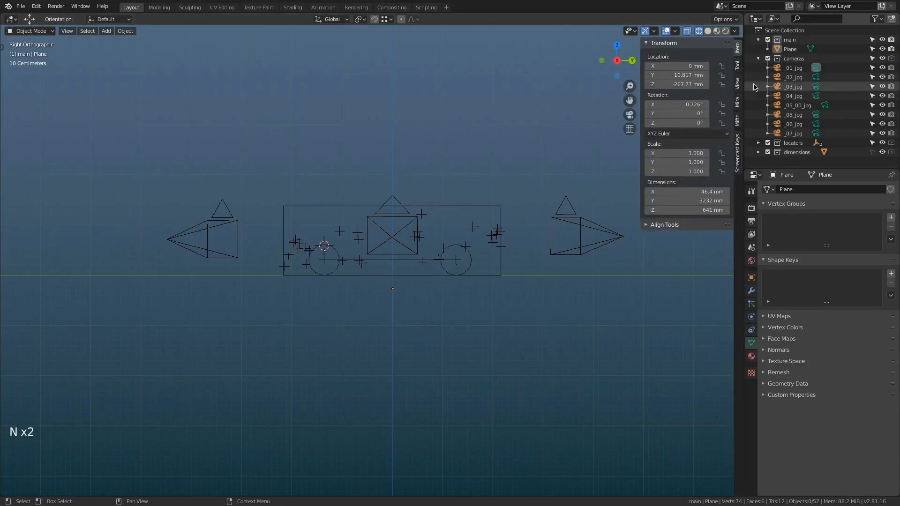
left_click(738, 84)
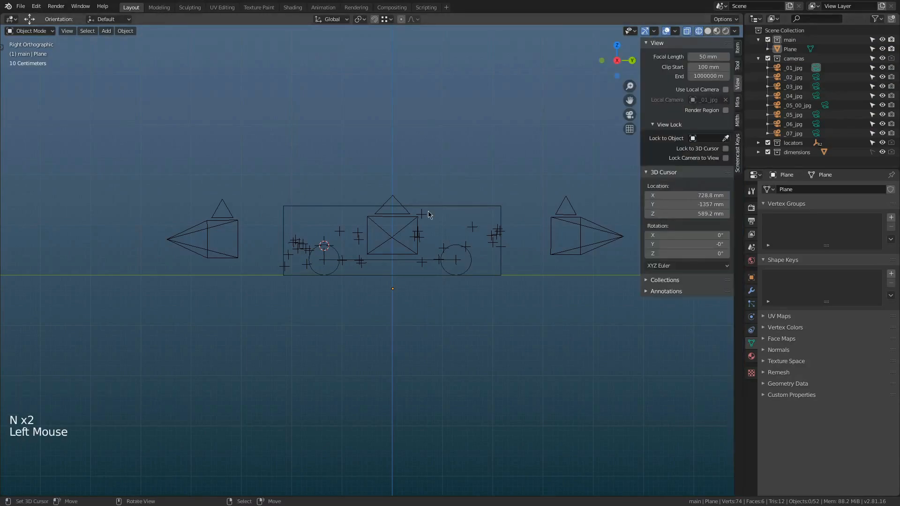
left_click(759, 40)
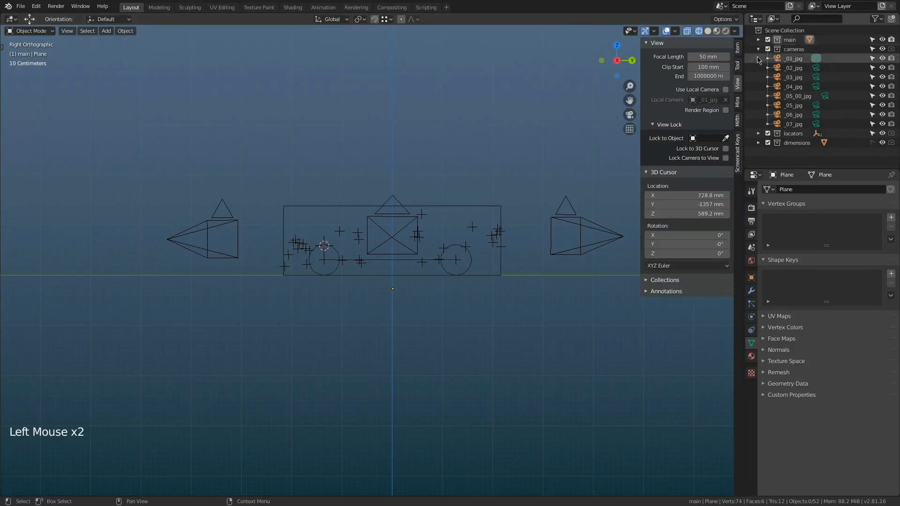
left_click(794, 60)
key("ctrl+KP_0")
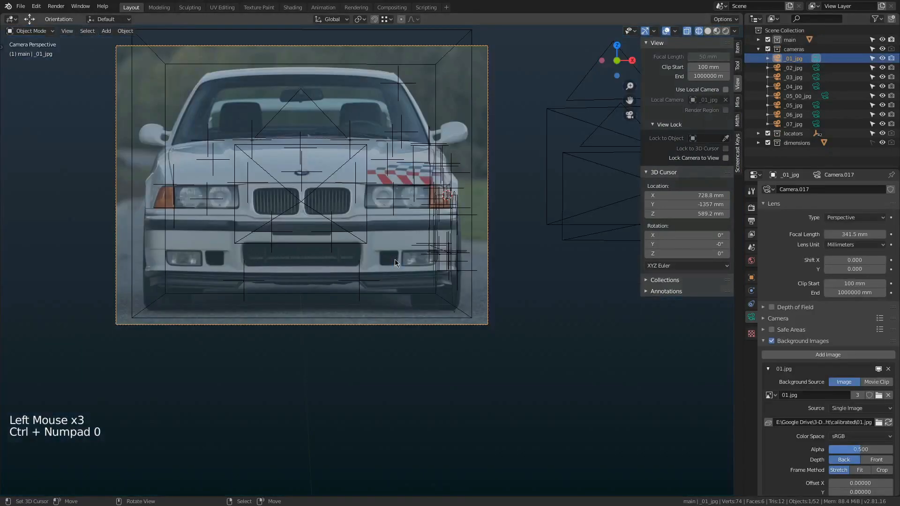
scroll(395, 259, "down", 2)
middle_click_drag(378, 224, 413, 257, "shift")
scroll(429, 260, "up", 1)
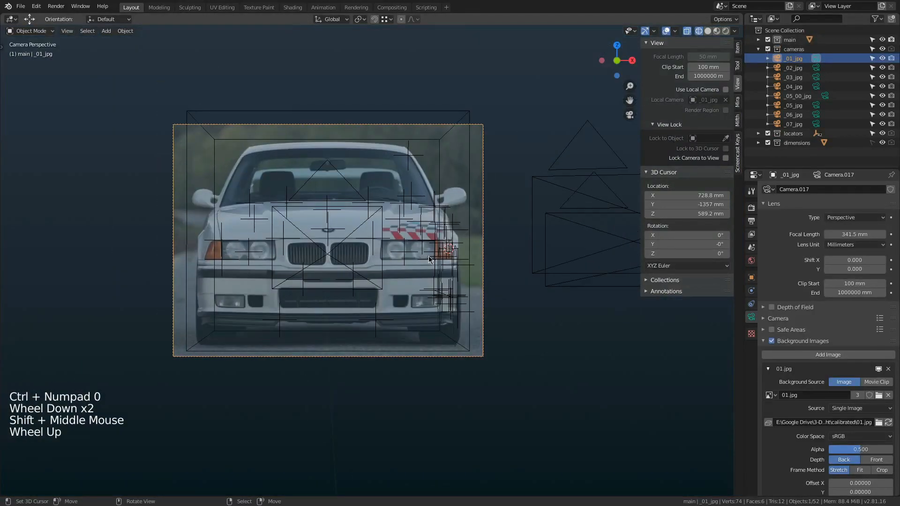
key("t")
key("t")
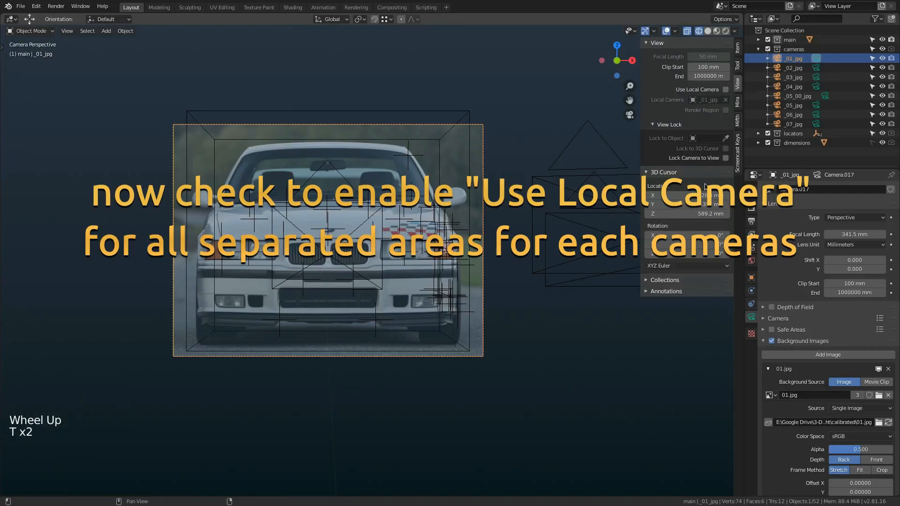
left_click(725, 89)
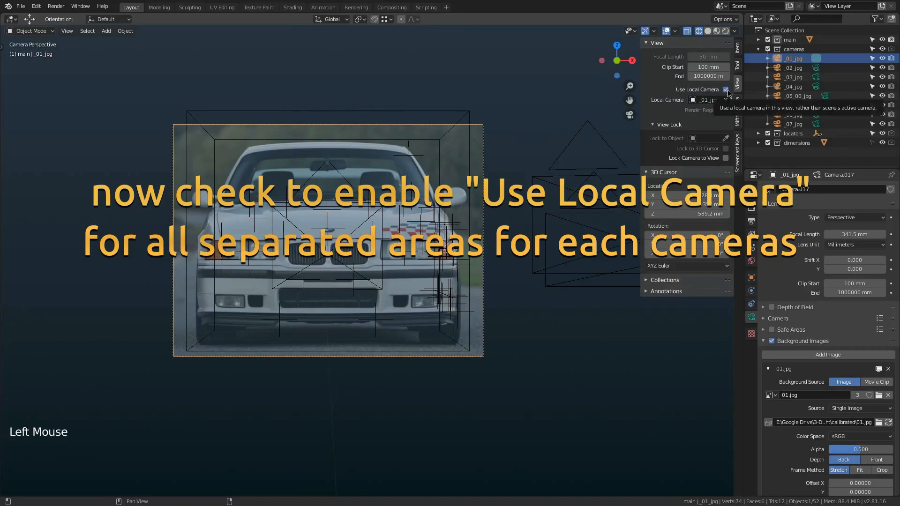
Hide the sidebar, center the camera frame and split the viewport into four equal side-by-side 3D views.
key("n")
scroll(556, 221, "down", 2)
middle_click_drag(557, 221, 615, 222, "shift")
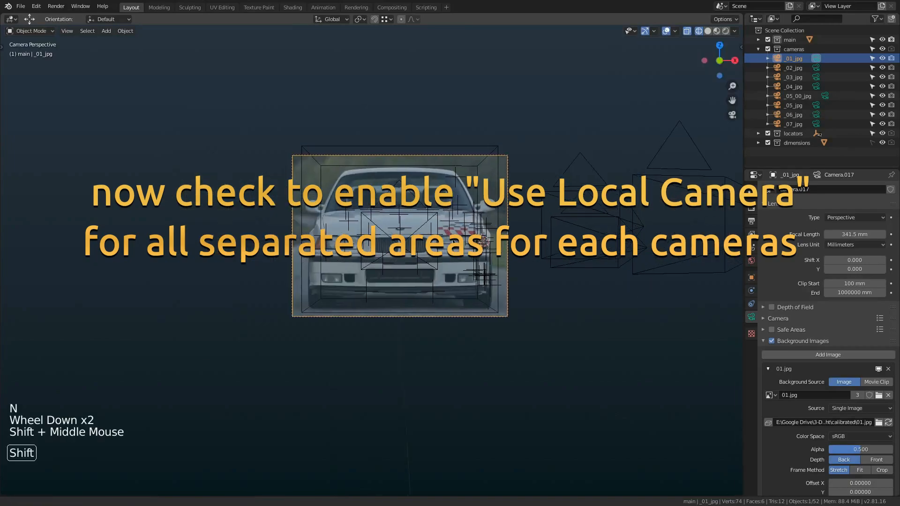
scroll(614, 222, "up", 2)
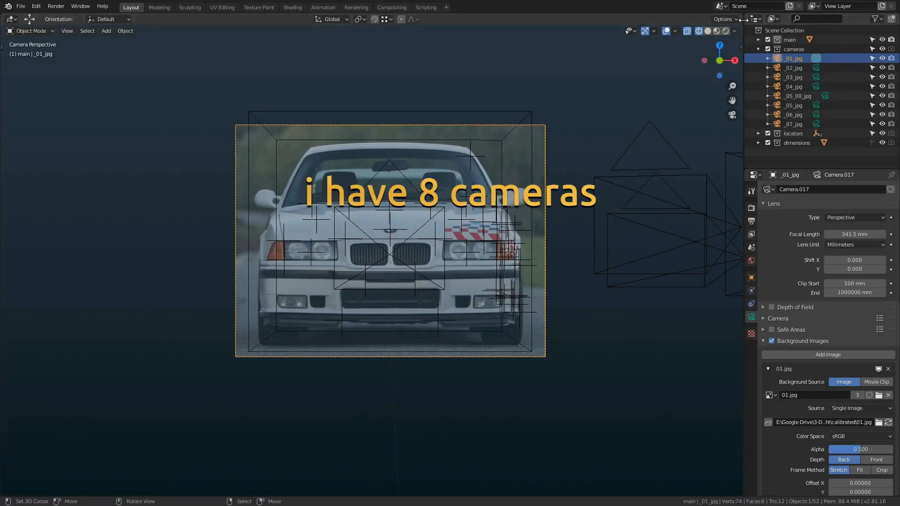
left_click_drag(743, 16, 183, 22)
left_click_drag(741, 16, 552, 31)
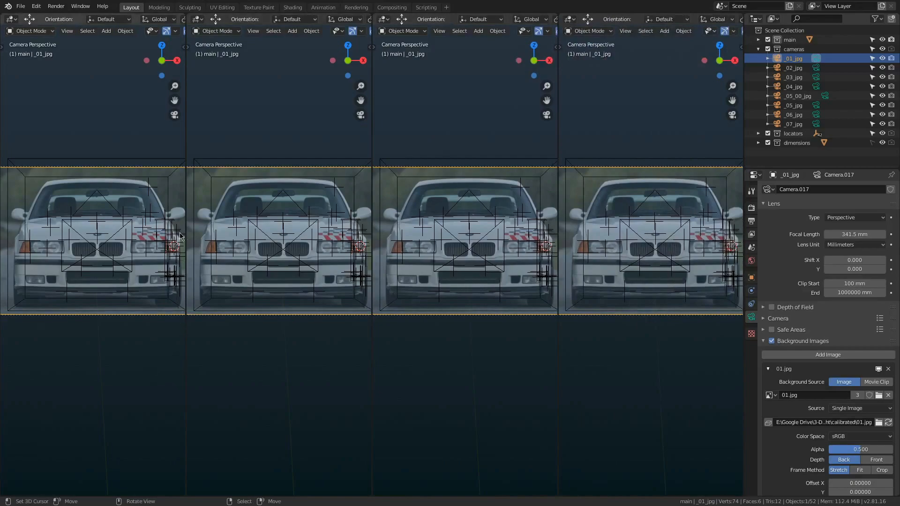
Split each of the four 3D views into an upper and a lower half, giving eight areas.
left_click_drag(183, 16, 168, 265)
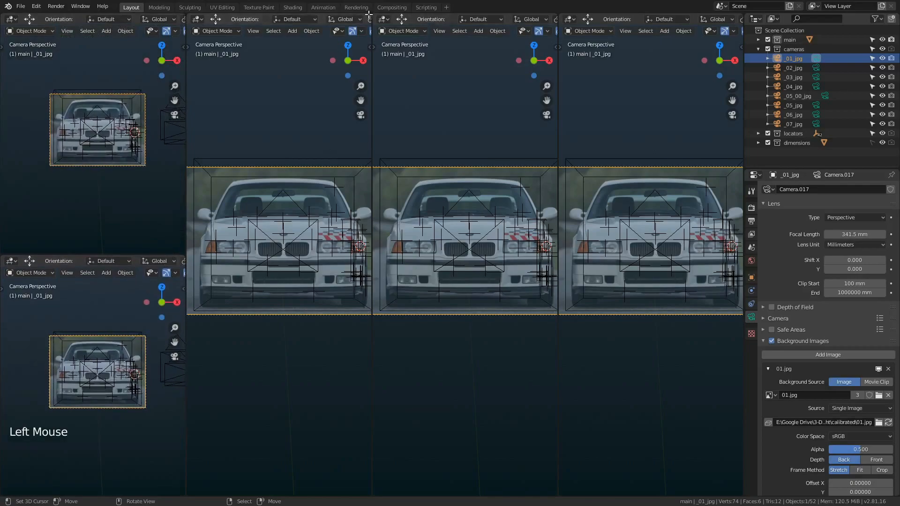
left_click_drag(371, 16, 357, 255)
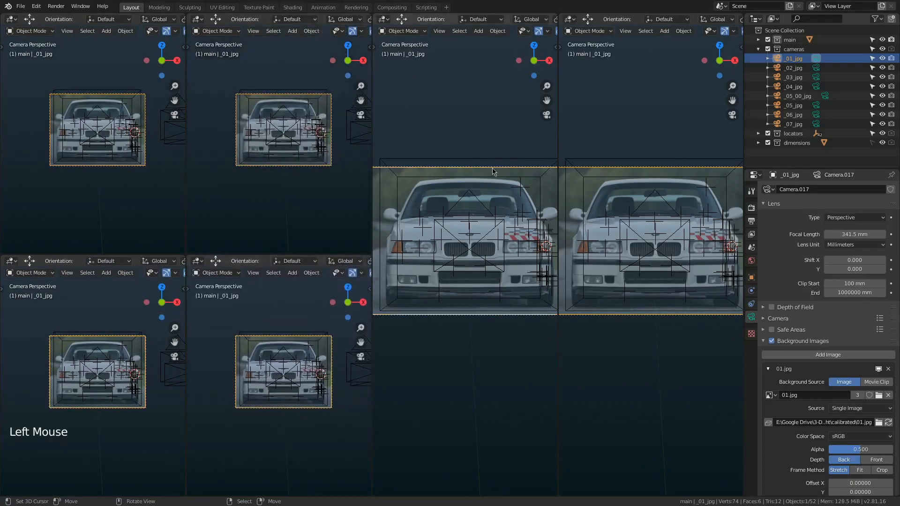
left_click_drag(555, 15, 532, 253)
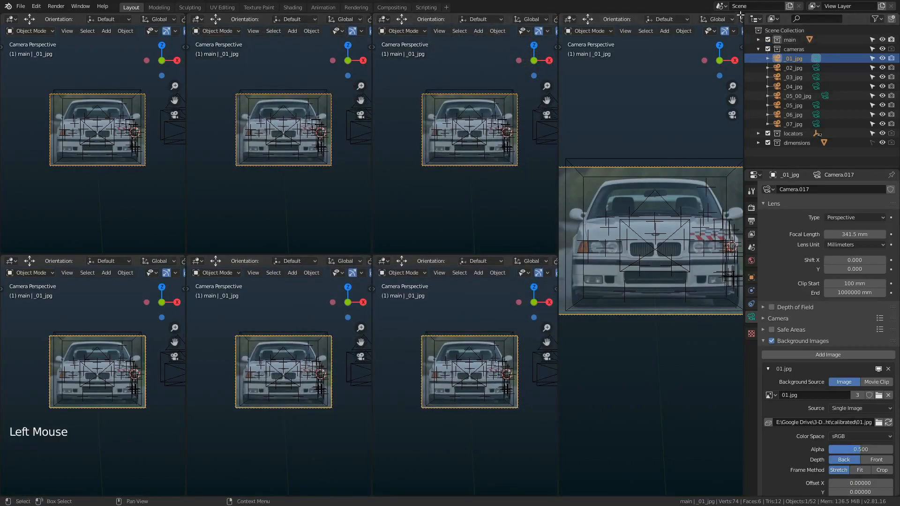
left_click_drag(742, 16, 717, 248)
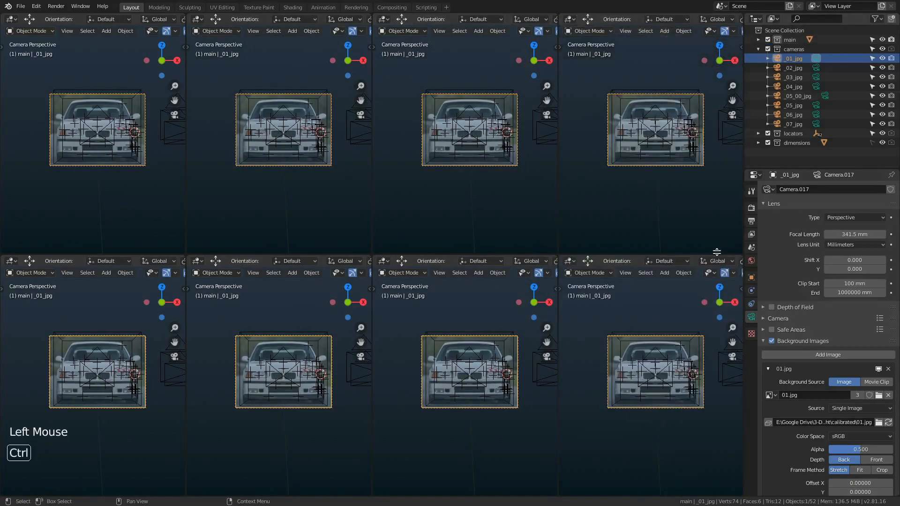
Assign cameras _02_jpg, _03_jpg and _04_jpg to the second, third and fourth views of the upper row.
left_click(301, 147)
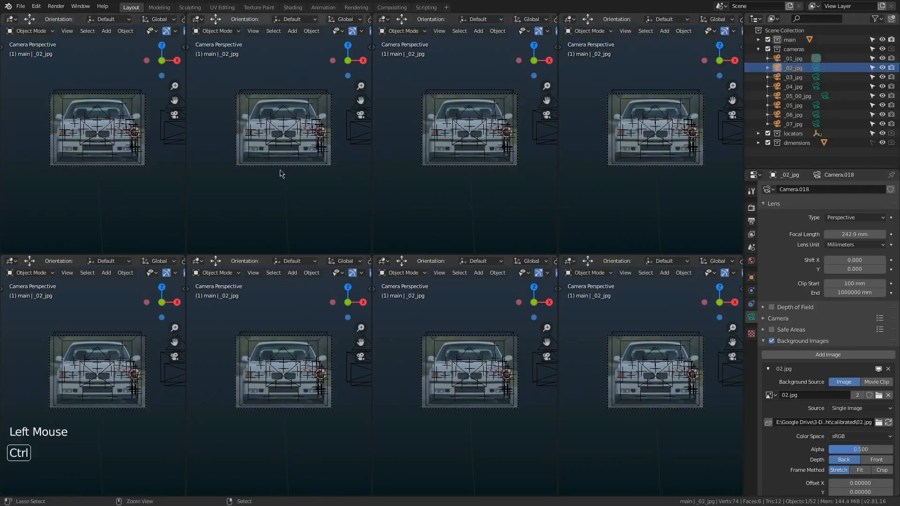
key("ctrl+KP_0")
left_click(798, 79)
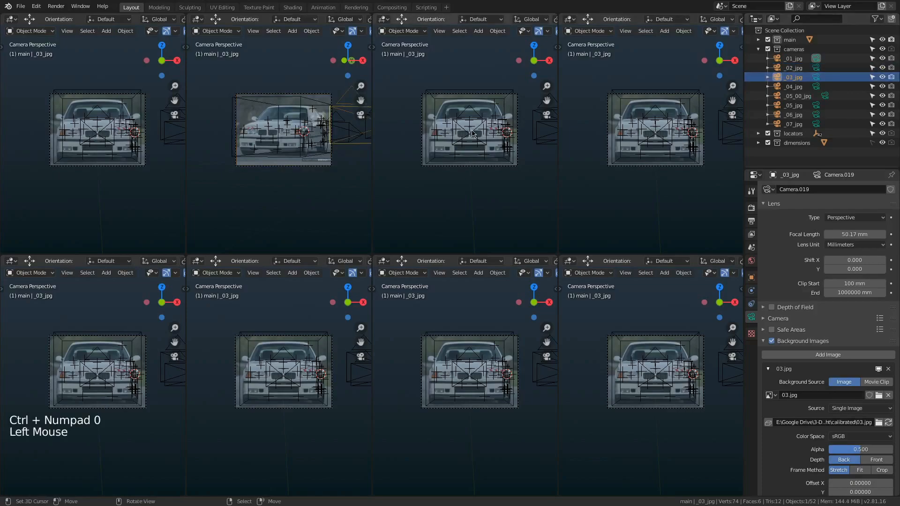
key("ctrl+KP_0")
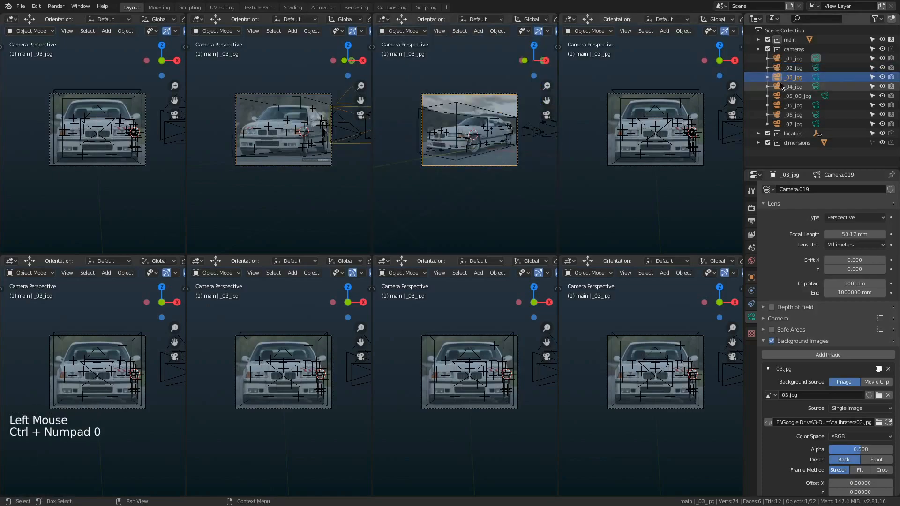
left_click(794, 87)
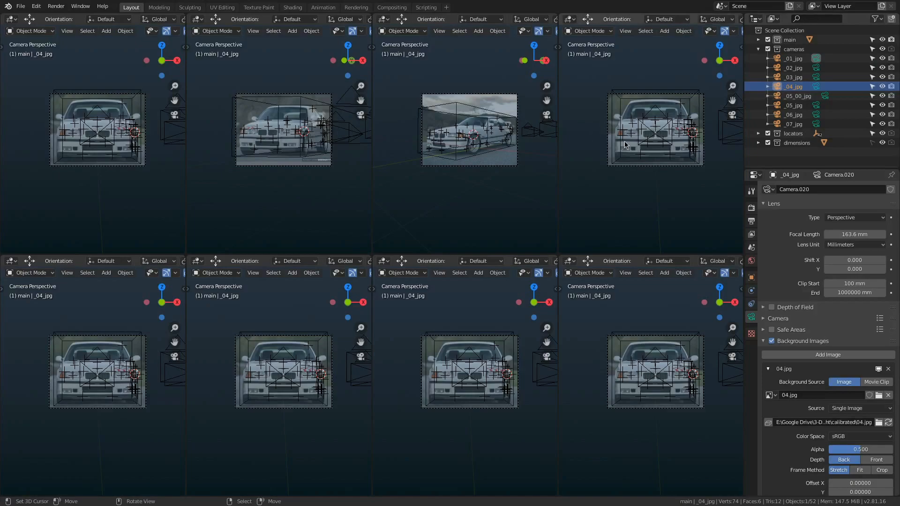
key("ctrl+KP_0")
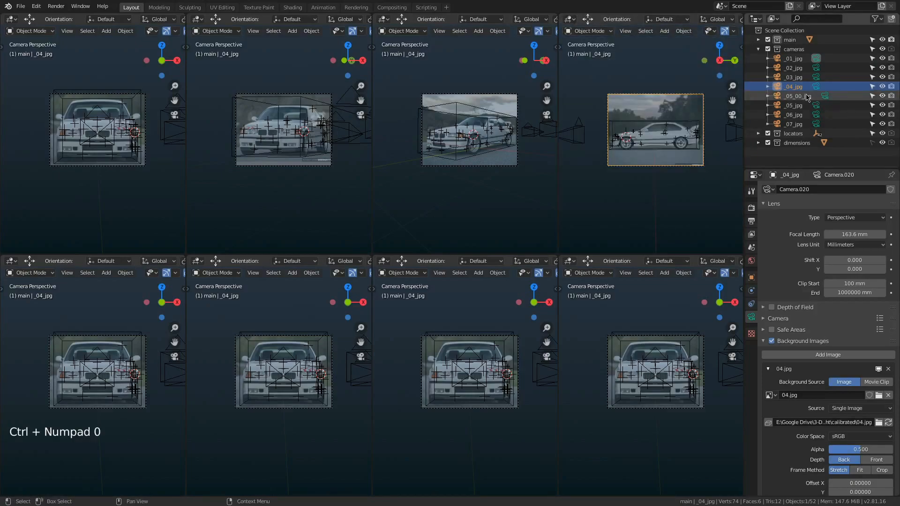
Assign camera _05_jpg to the fourth view of the lower row and _05_00_jpg to the third.
left_click(797, 105)
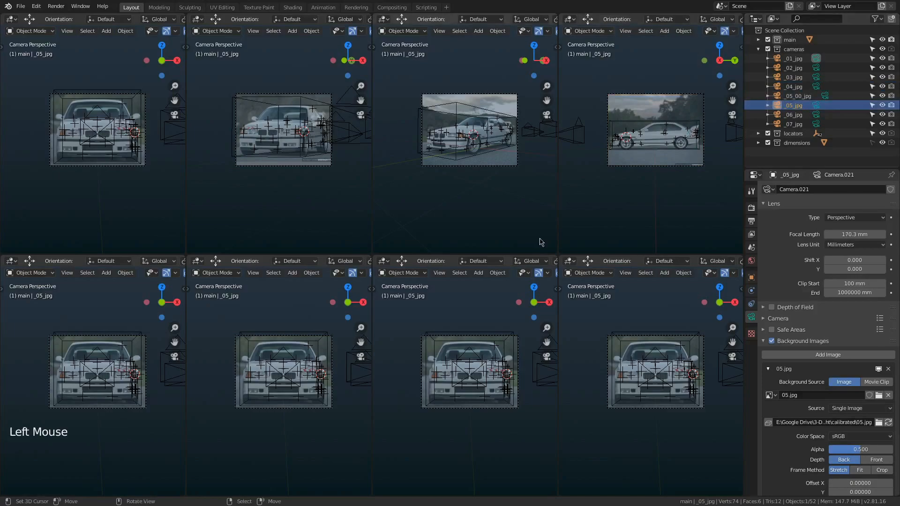
key("ctrl+KP_0")
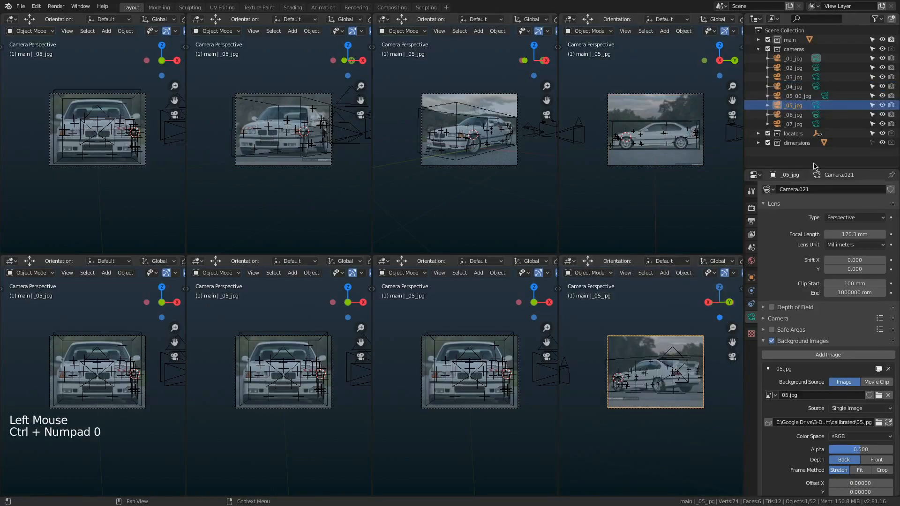
left_click(796, 96)
left_click(797, 96)
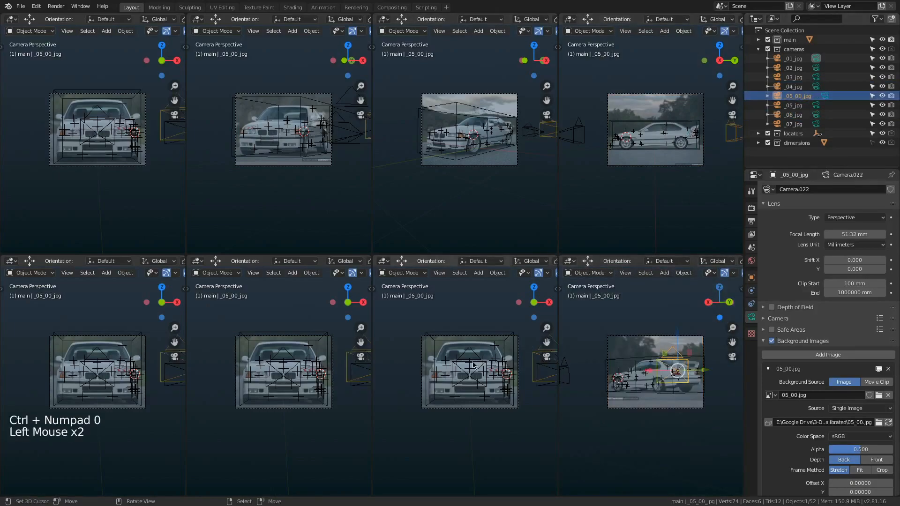
key("ctrl+KP_0")
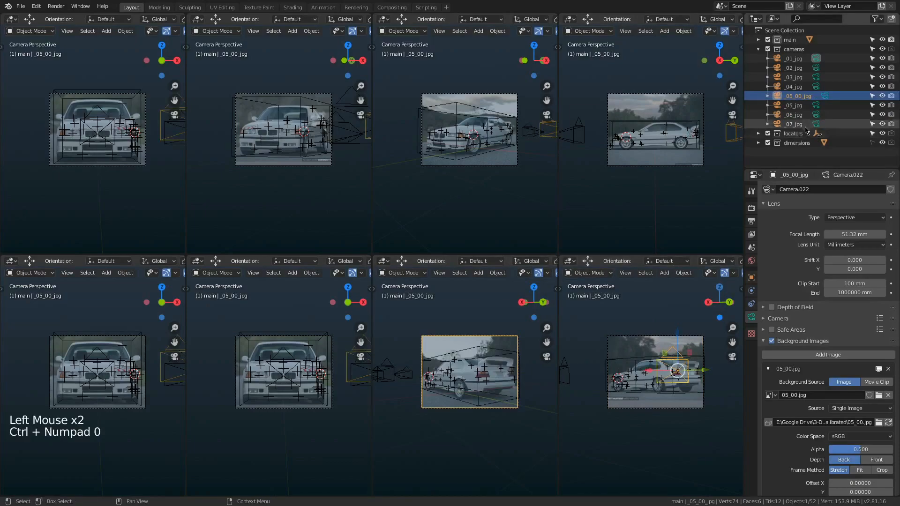
Assign camera _06_jpg to the second lower view and _07_jpg to the first, enlarging the _07_jpg frame to fill its area.
left_click(793, 115)
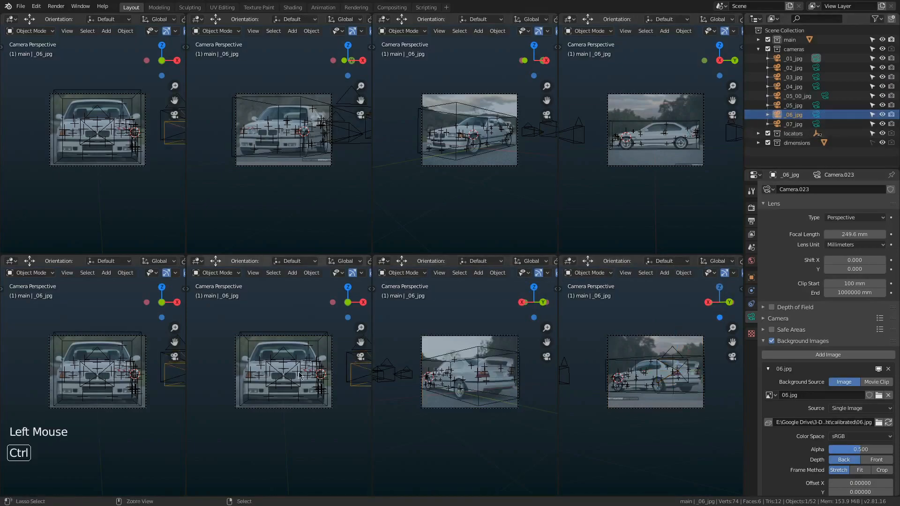
key("ctrl+KP_0")
left_click(796, 125)
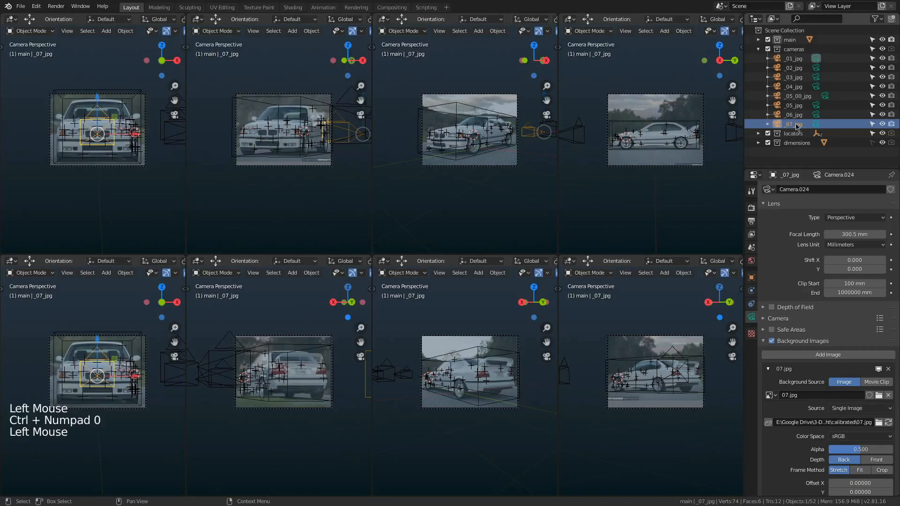
key("ctrl+KP_0")
scroll(93, 358, "up", 3)
scroll(97, 360, "down", 1)
middle_click_drag(98, 362, 105, 375, "shift")
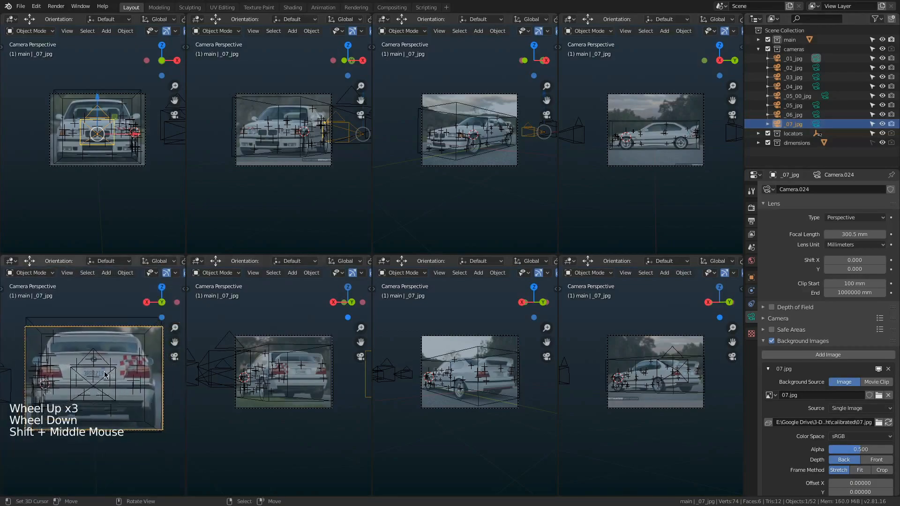
Deselect everything and make the cameras and locators collections unselectable in the viewport.
key("a")
key("a")
key("a")
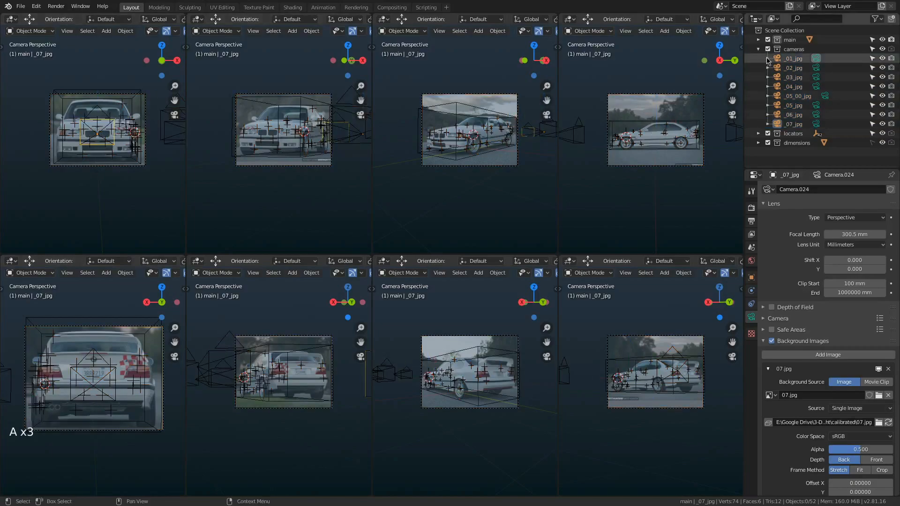
left_click(872, 49)
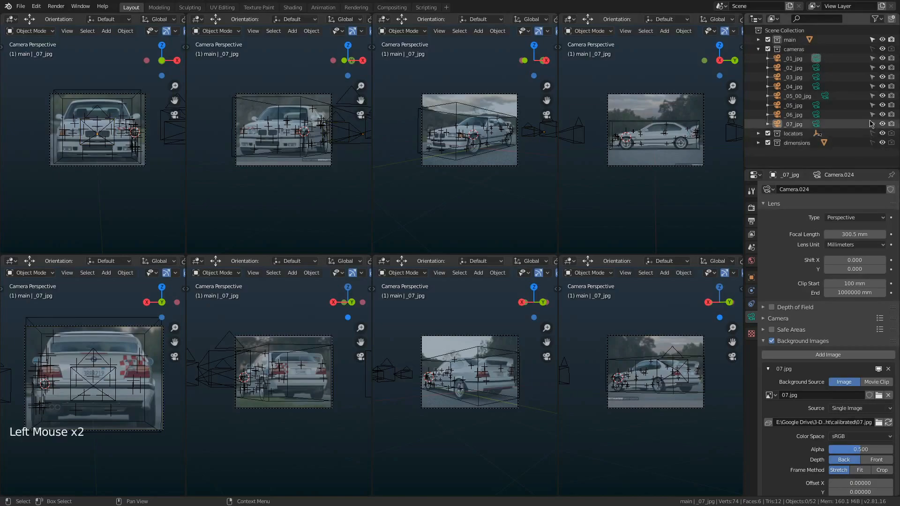
Select everything in the viewport to check which objects are still selectable, and clear the selection.
key("a")
scroll(471, 170, "up", 4)
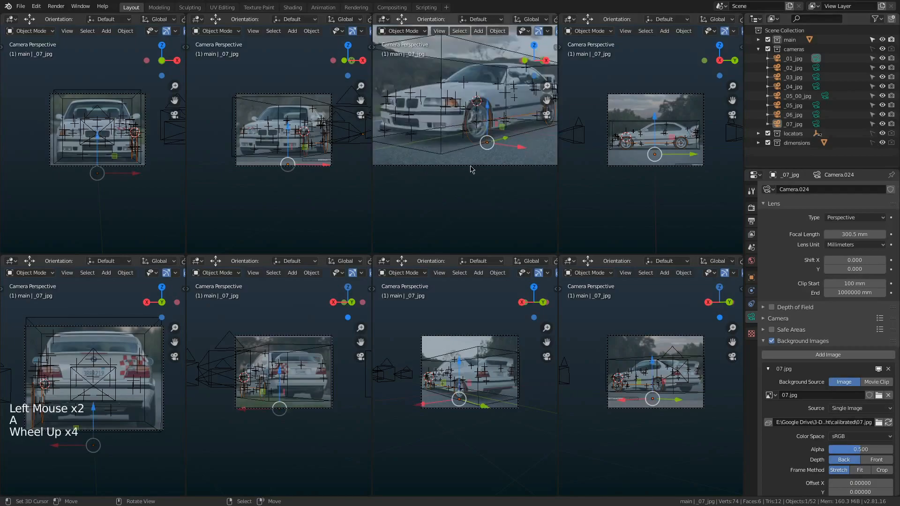
scroll(471, 170, "down", 2)
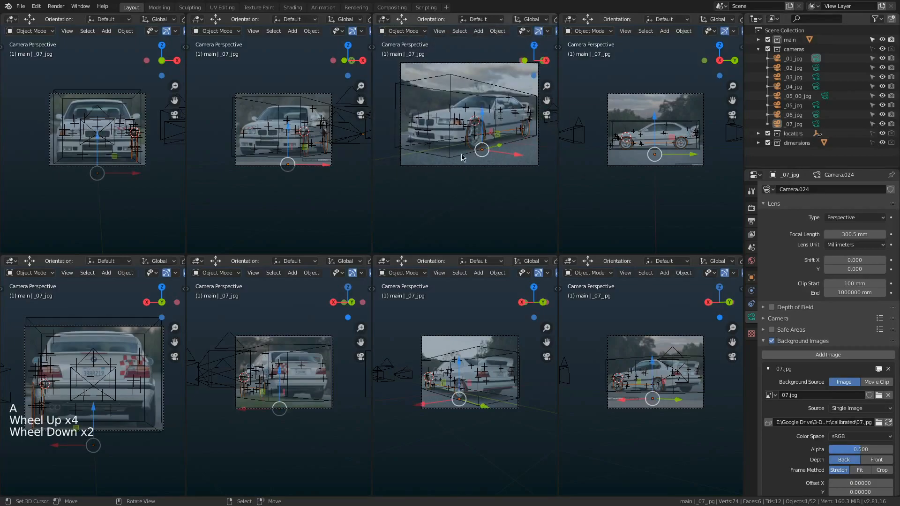
key("a")
key("a")
key("a")
scroll(472, 128, "up", 1)
Inspect the _01_jpg and _02_jpg camera views at full size to check the locators and dimensions box against the photos.
key("ctrl+alt+space")
scroll(499, 246, "down", 2)
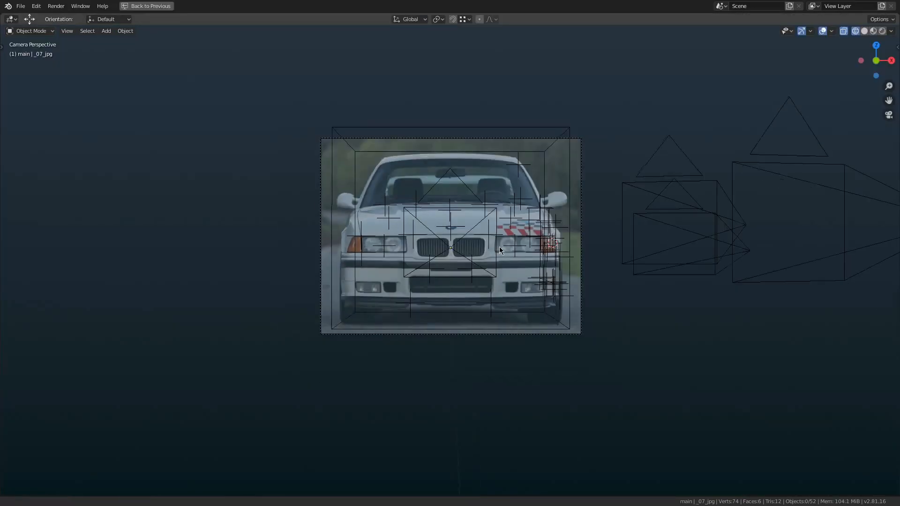
middle_click_drag(500, 246, 469, 237, "shift")
scroll(468, 237, "up", 1)
key("ctrl+space")
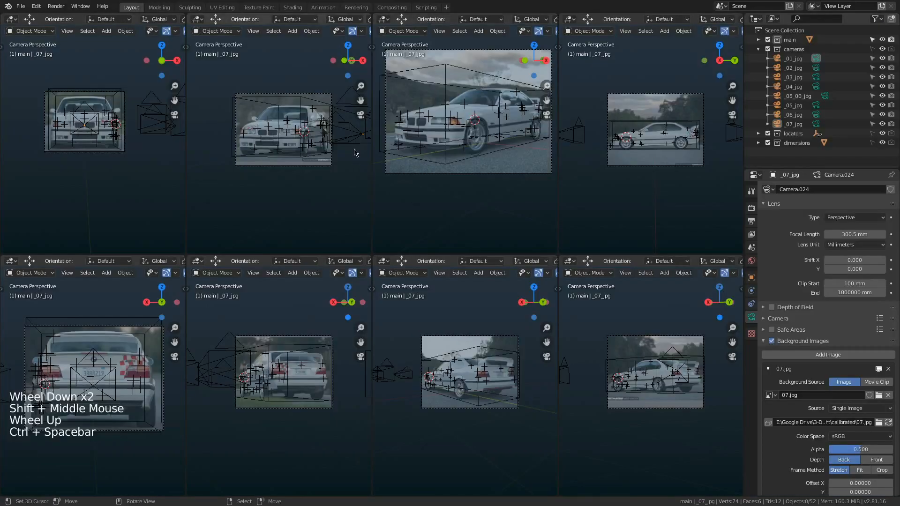
key("ctrl+alt+space")
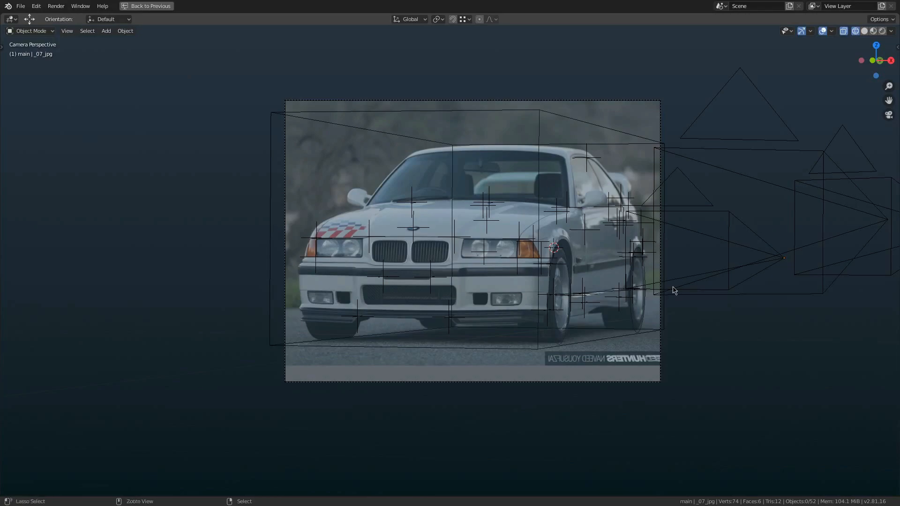
key("ctrl+space")
Select the wheel outline mesh in the _03_jpg view and check its fit at full size there and in the _04_jpg view.
key("ctrl+alt+space")
scroll(516, 183, "down", 1)
key("ctrl")
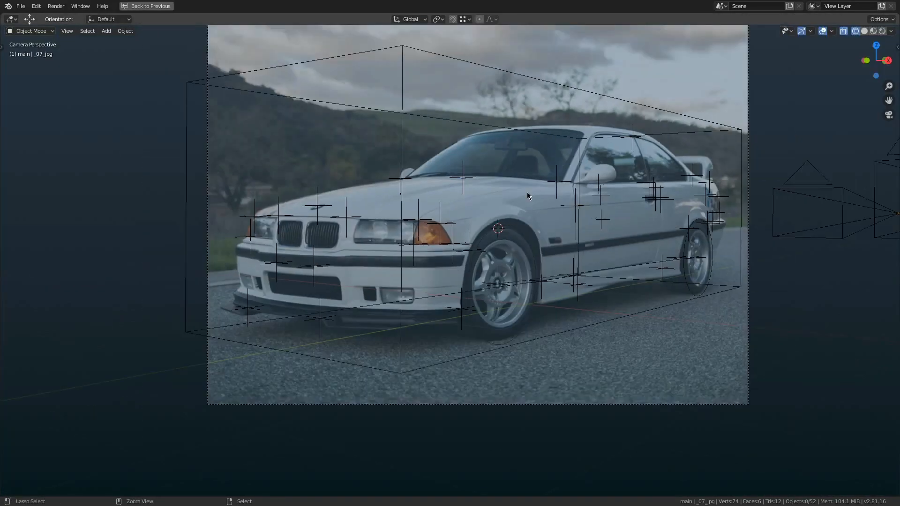
left_click(530, 245)
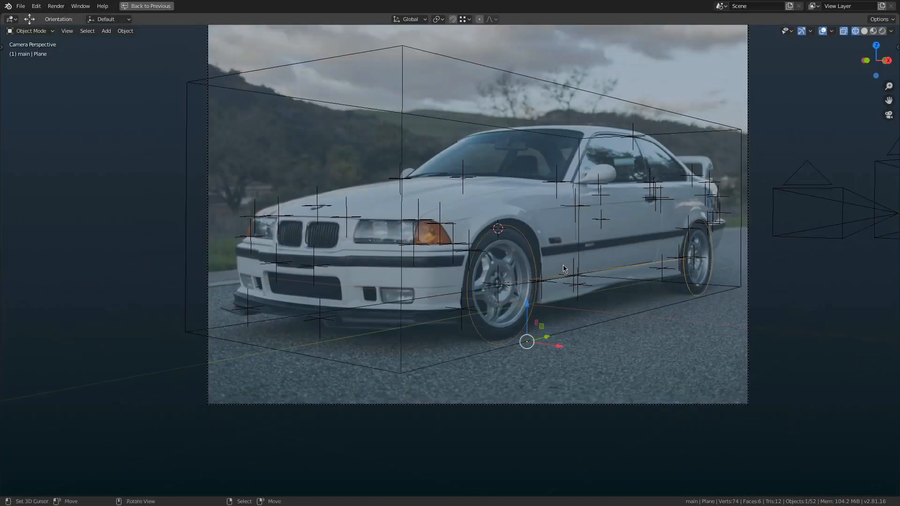
key("ctrl+space")
key("ctrl+space")
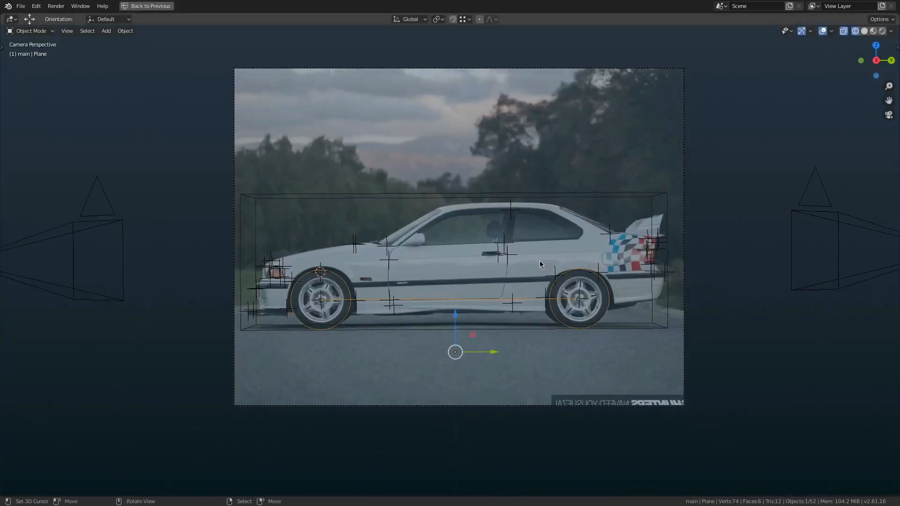
key("ctrl+space")
Check the wheel outline against the photo at full size in the _05_jpg, _05_00_jpg, _06_jpg and _07_jpg views.
key("ctrl+space")
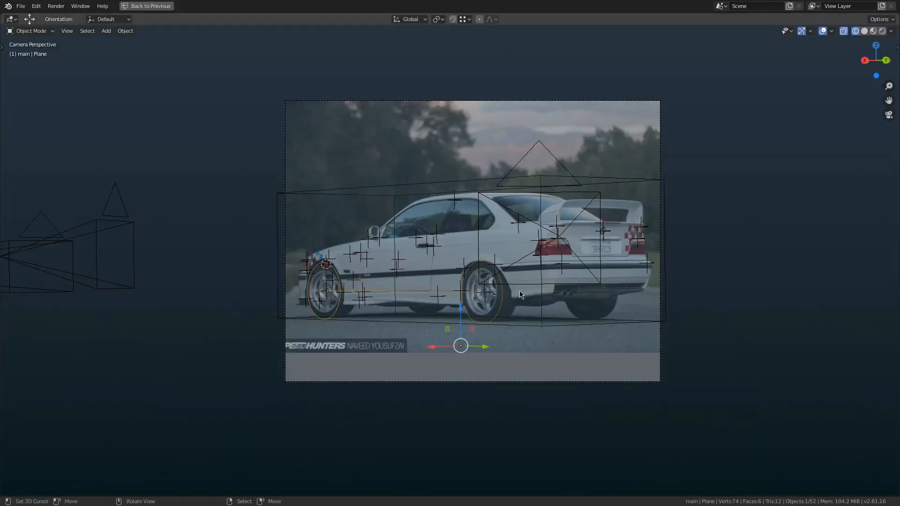
scroll(519, 295, "up", 2)
scroll(491, 278, "down", 1)
key("ctrl+space")
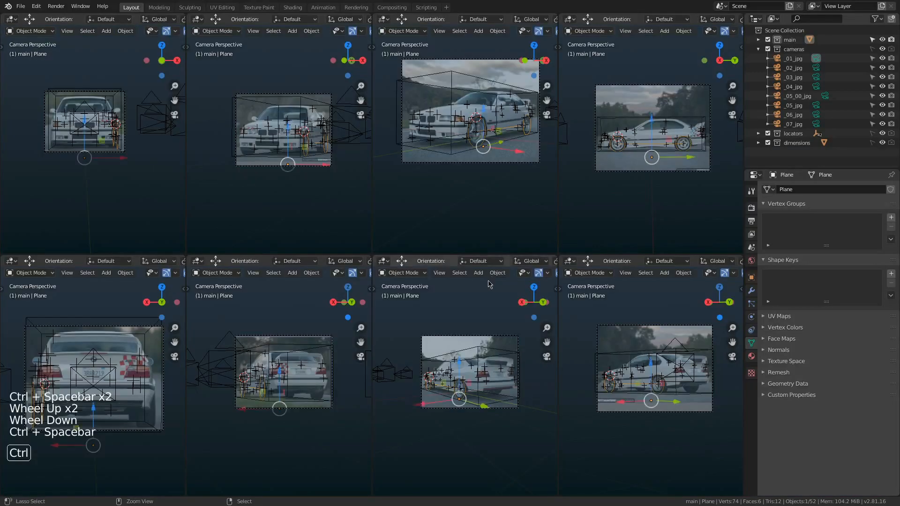
key("ctrl+space")
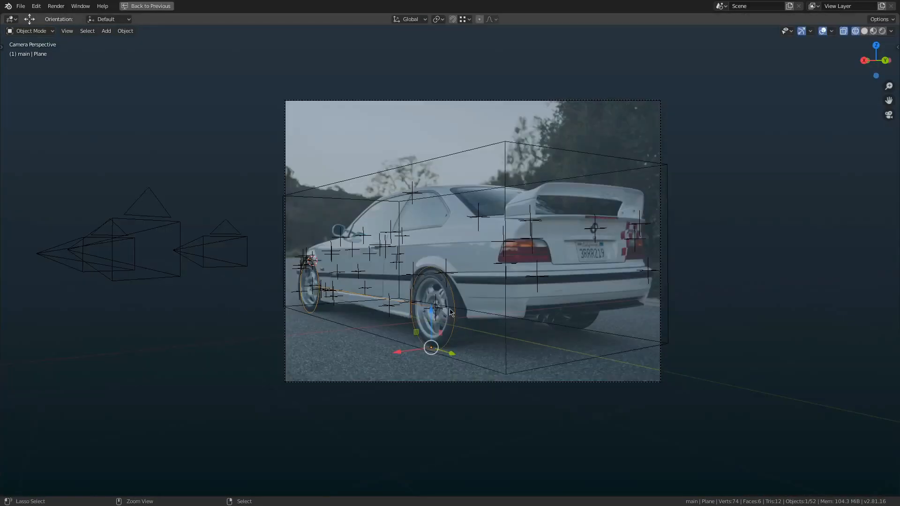
key("ctrl+space")
key("ctrl+space")
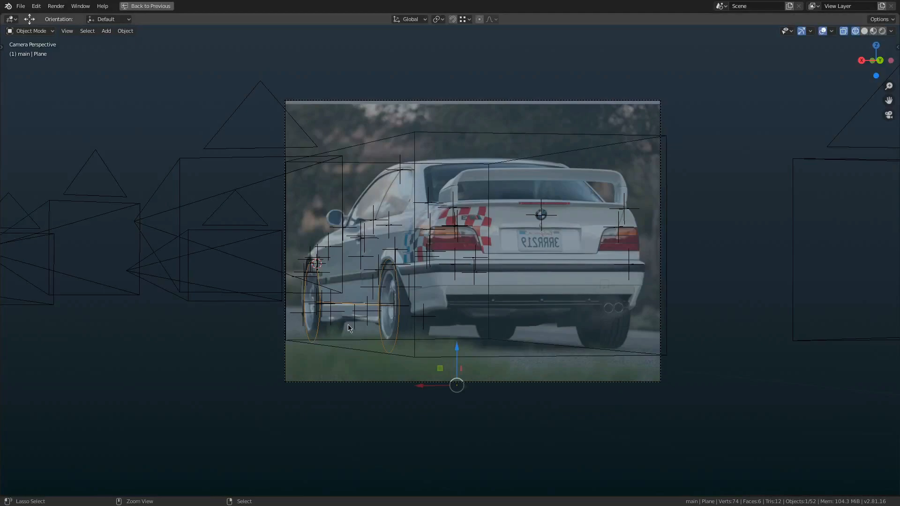
key("ctrl+space")
key("ctrl+space")
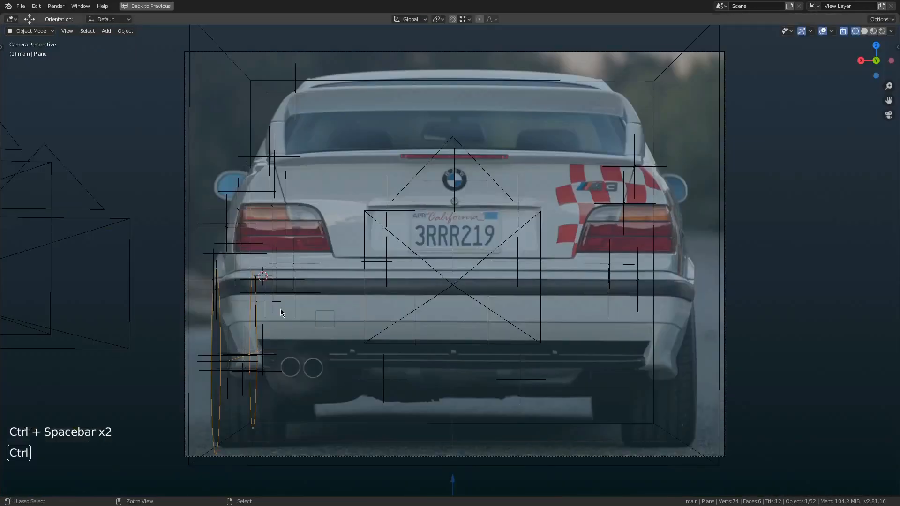
key("ctrl+space")
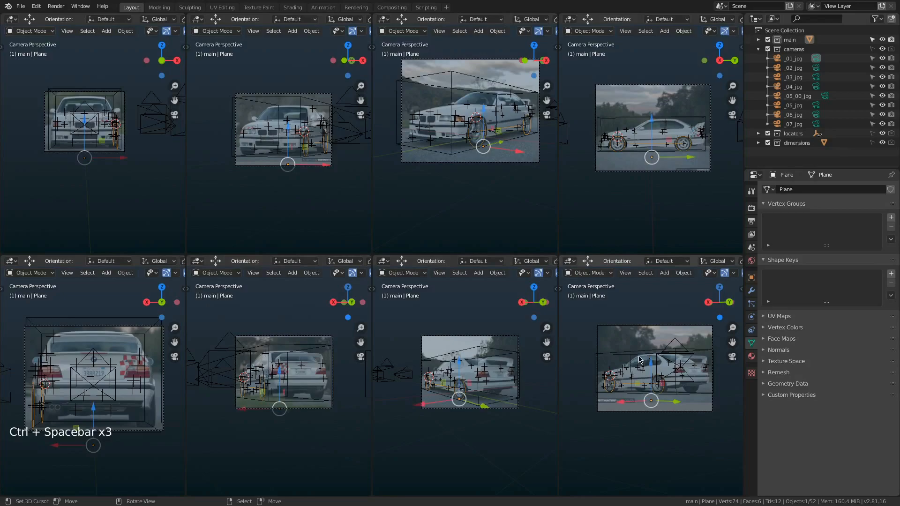
Make the dimensions collection selectable, select its dimensions box and apply the box's rotation and scale.
left_click(872, 143)
left_click(759, 143)
left_click(794, 153)
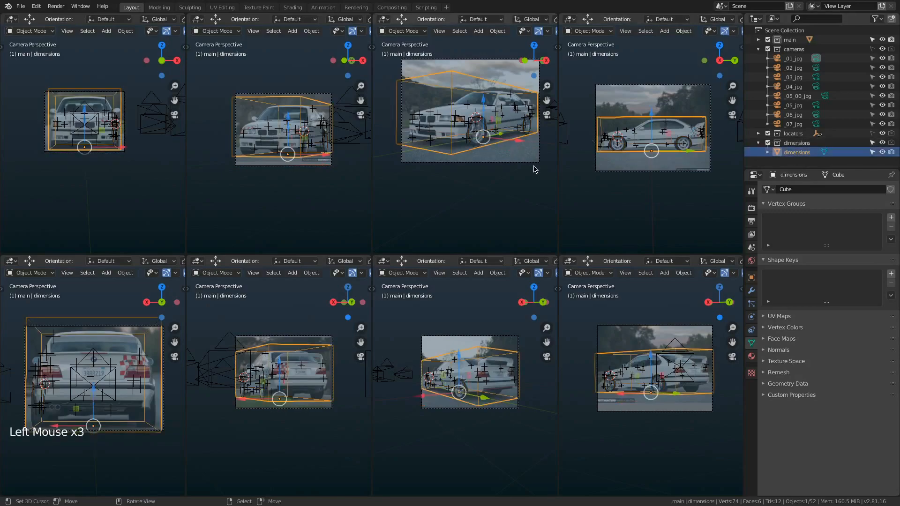
key("ctrl+space")
key("n")
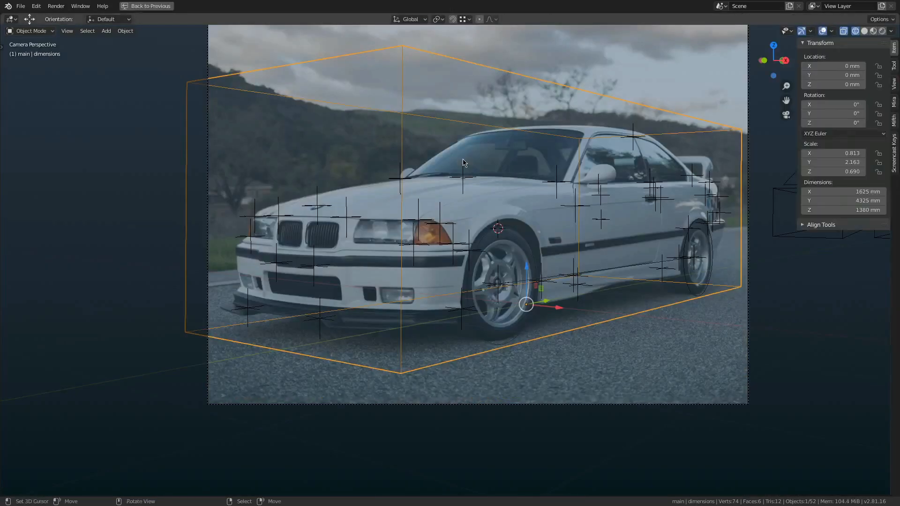
key("ctrl+a")
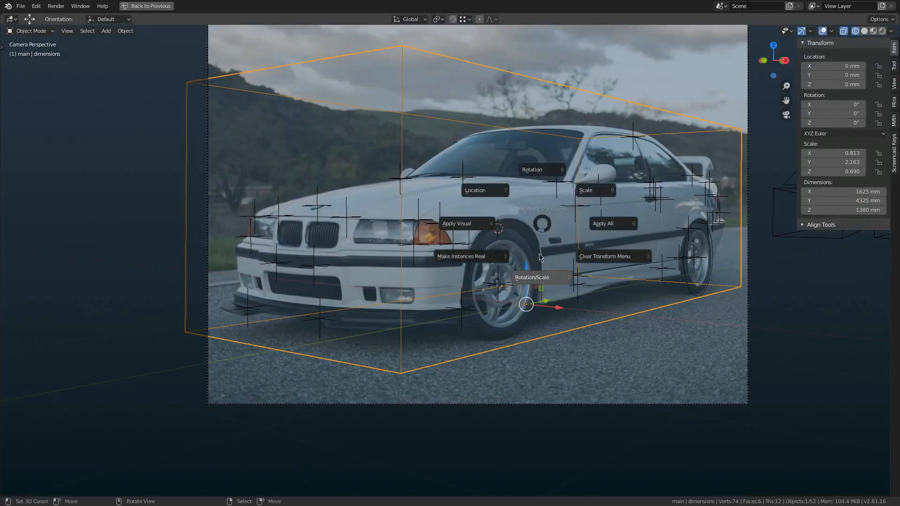
left_click(536, 278)
key("ctrl")
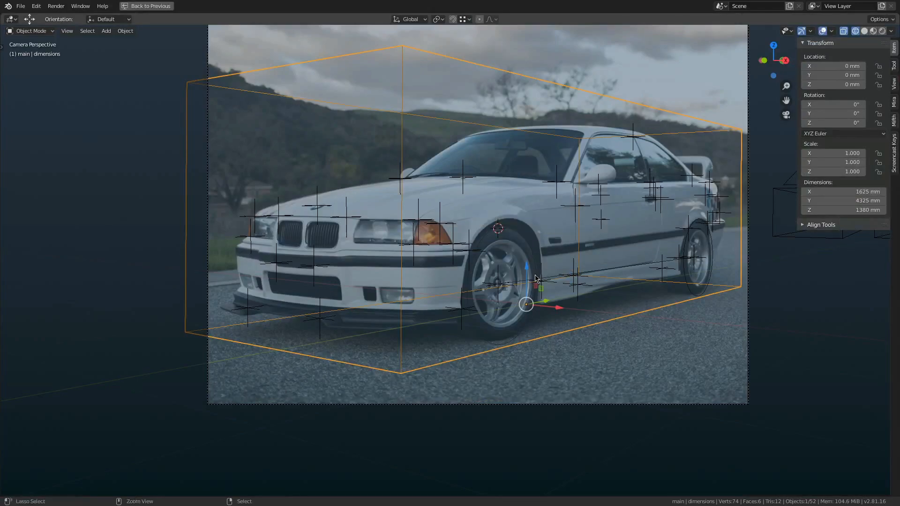
Return to the eight-view layout, collapse the dimensions collection and make it unselectable in the viewport.
key("ctrl+space")
key("n")
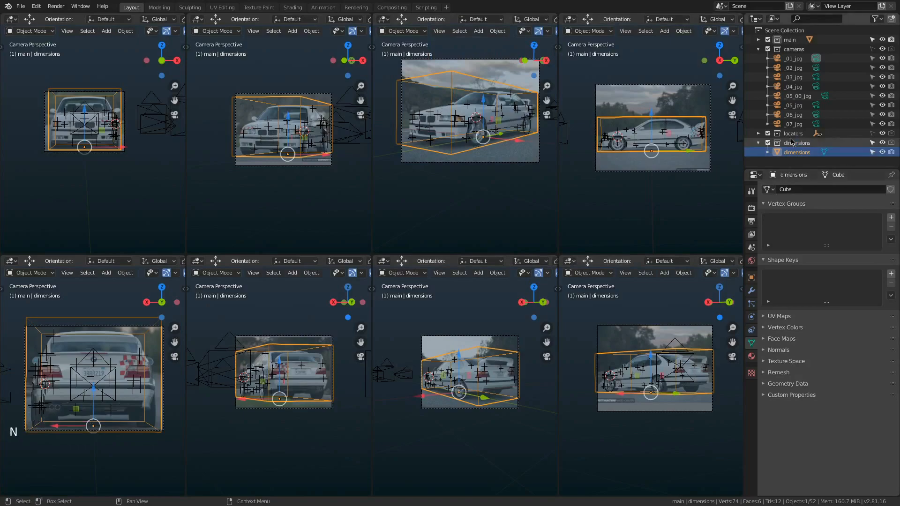
left_click(759, 143)
left_click(873, 144)
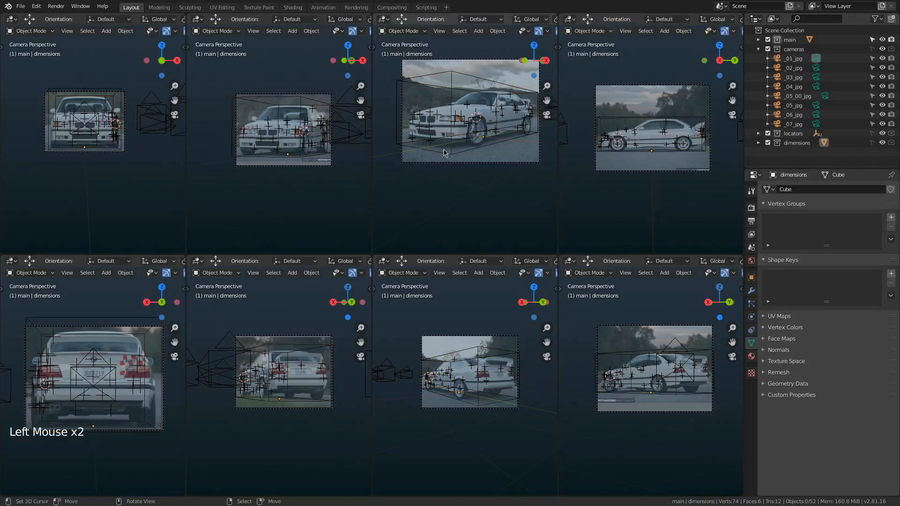
Switch to Total Commander and copy the project name from the rzi file in the calibrated folder, leaving the file name unchanged.
key("alt+Tab")
key("alt+Tab")
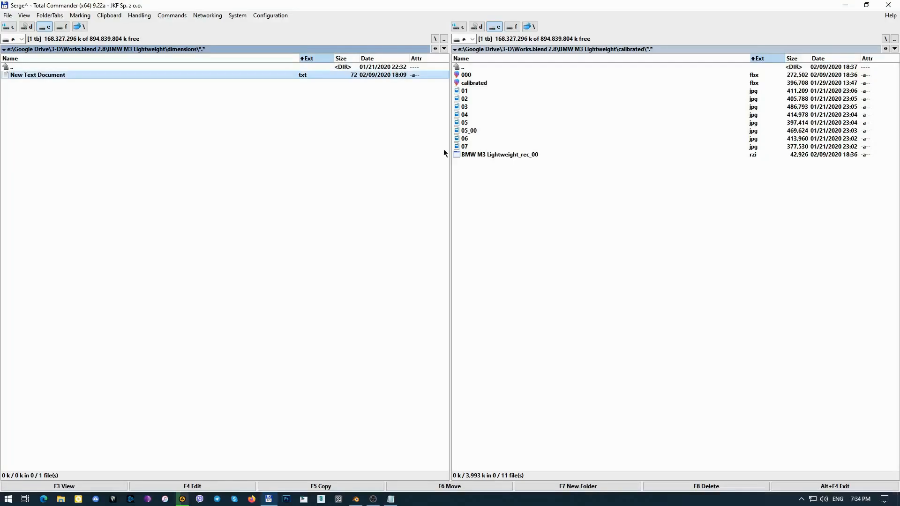
key("Tab")
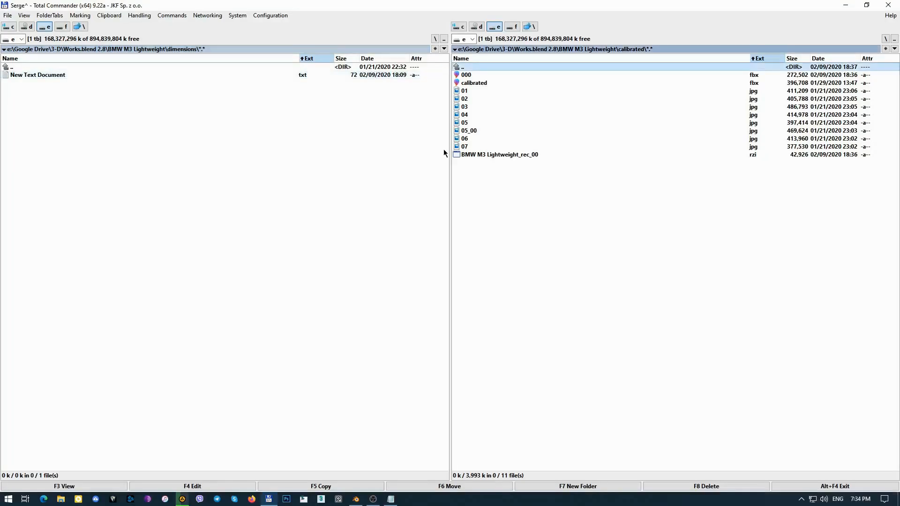
key("End")
key("shift+F6")
key("shift+Left")
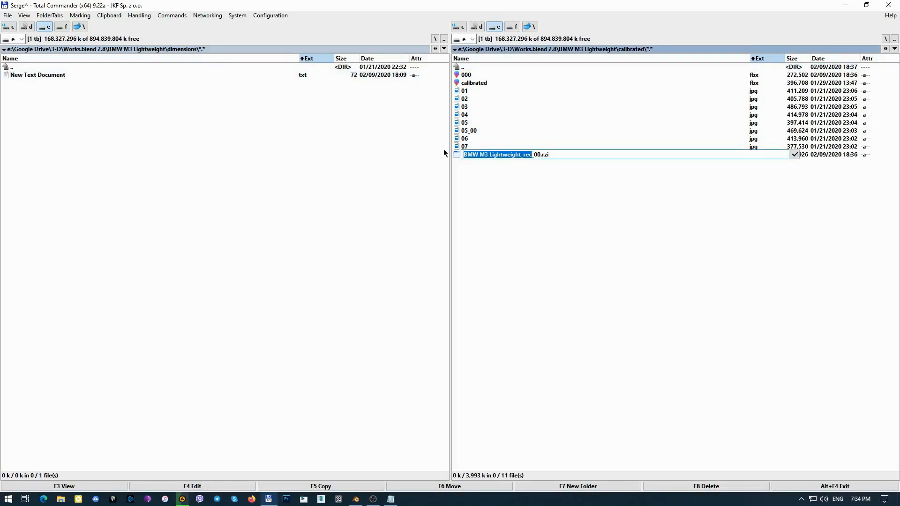
key("Escape")
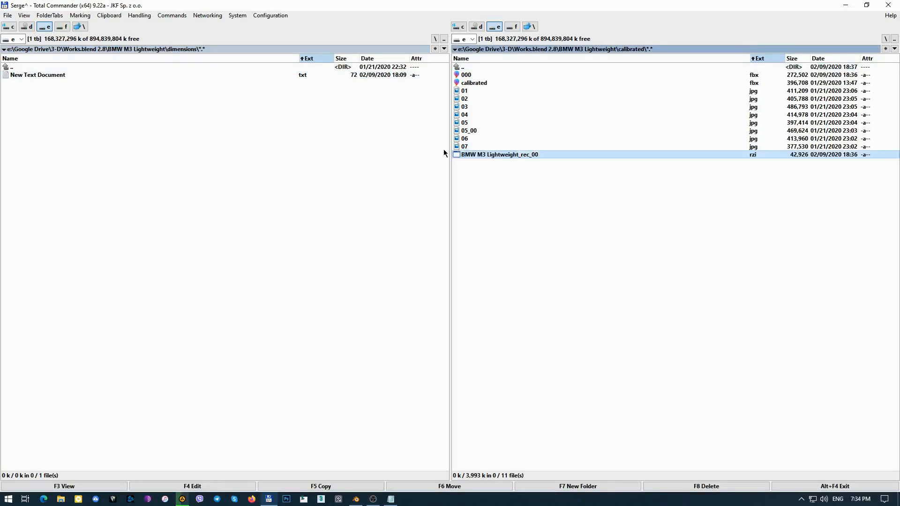
key("alt+Tab")
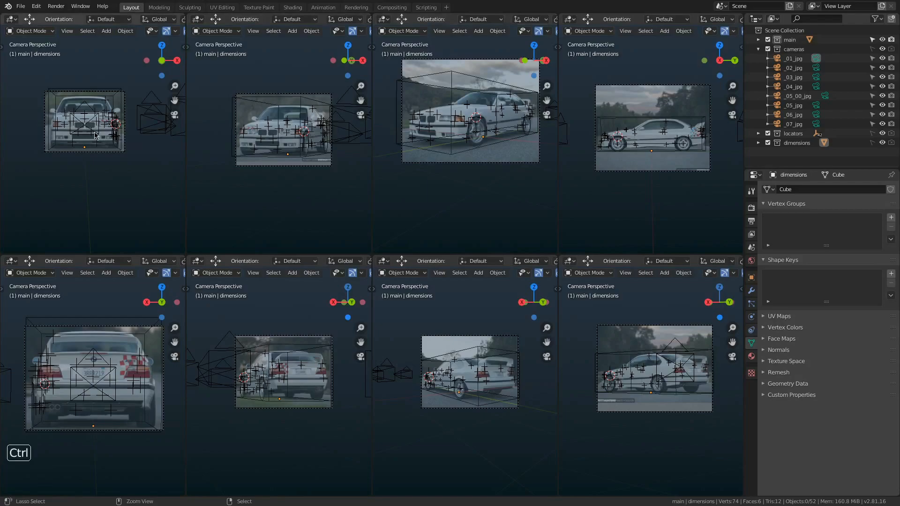
Save the Blender scene as BMW M3 Lightweight in the BMW M3 Lightweight project folder.
scroll(81, 125, "up", 3)
key("ctrl+s")
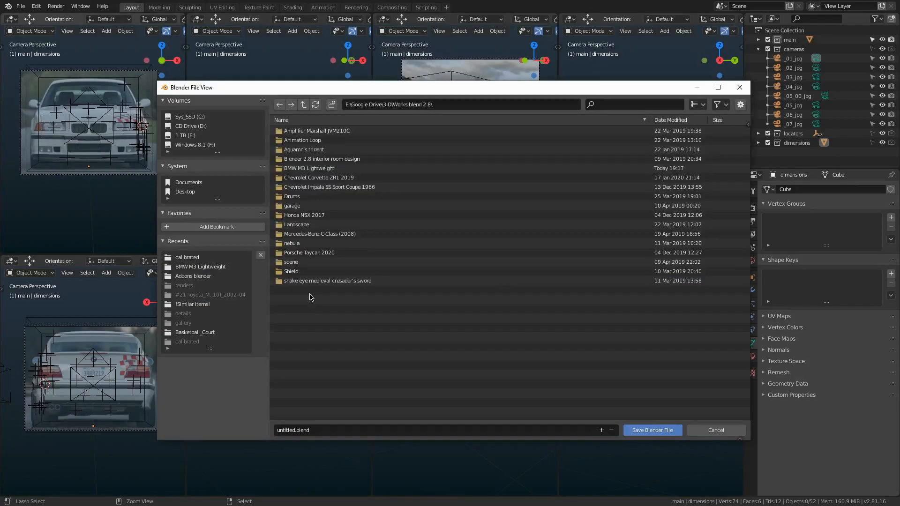
double_click(309, 168)
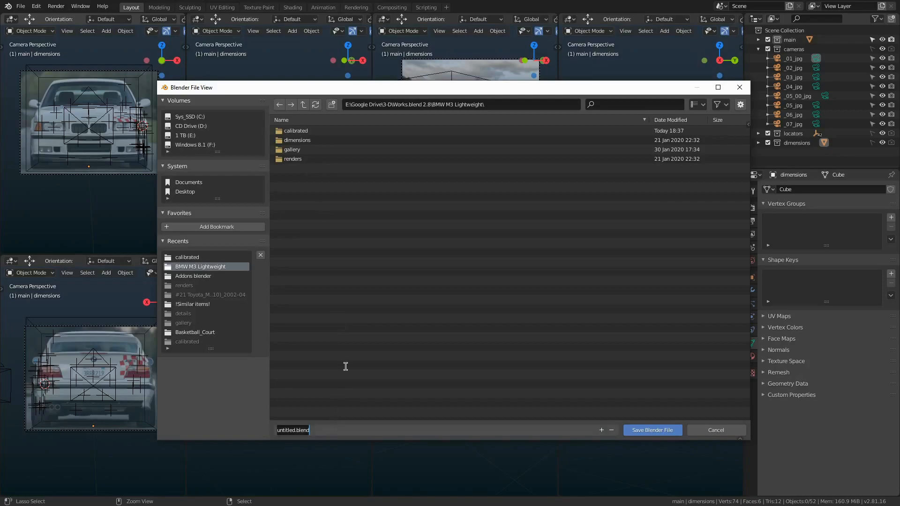
type("BMW M3 Lightweight")
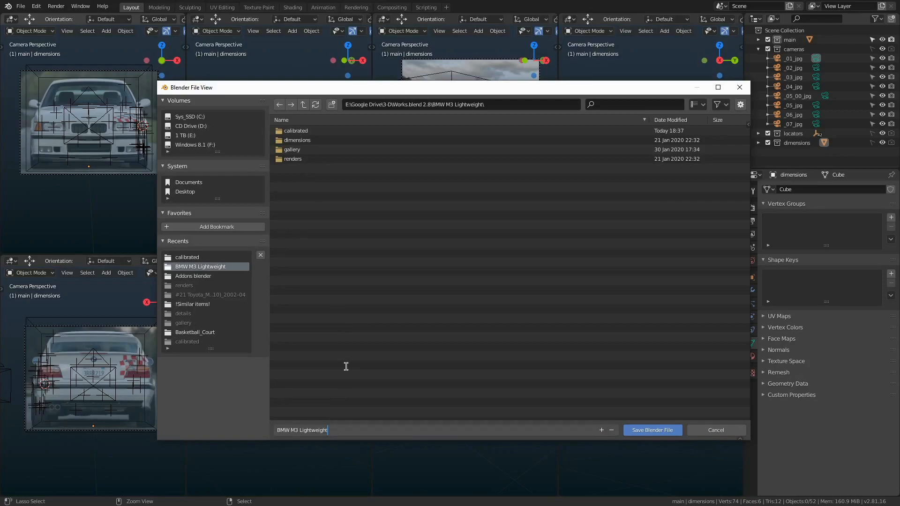
key("Return")
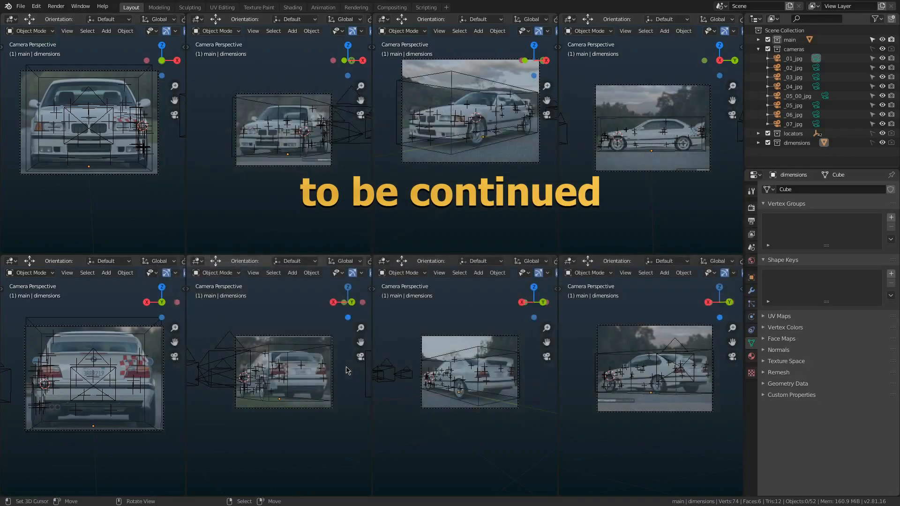
Look through the BMW M3 Lightweight project folder in Total Commander for the saved blend file and return to Blender.
key("alt+Tab")
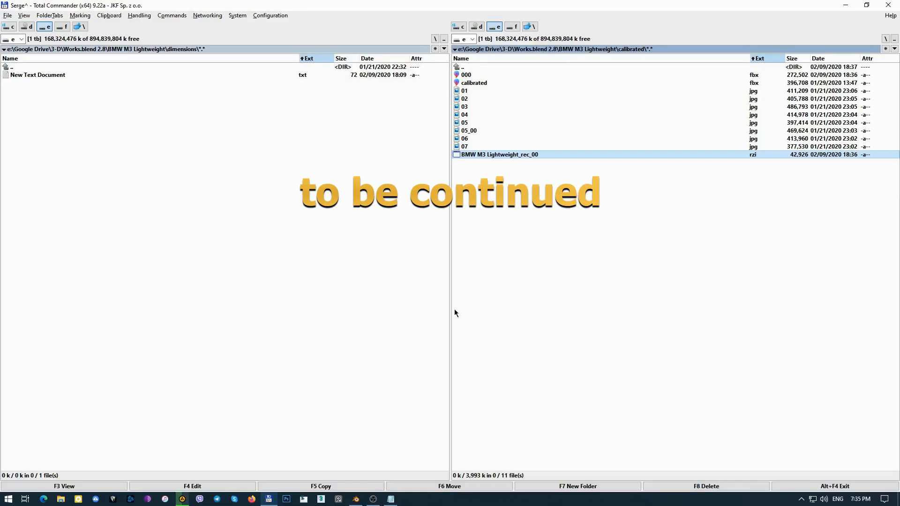
key("BackSpace")
key("Down")
key("Down")
key("Down")
key("Down")
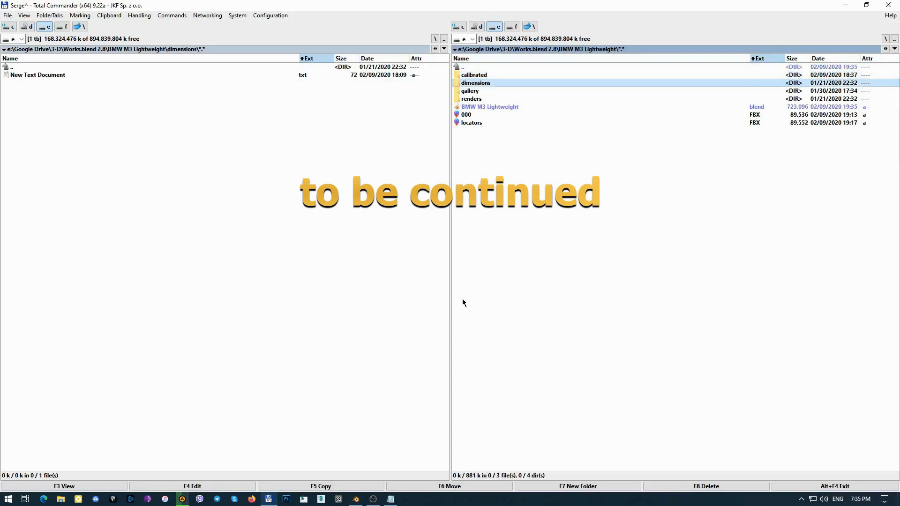
key("alt+Tab")
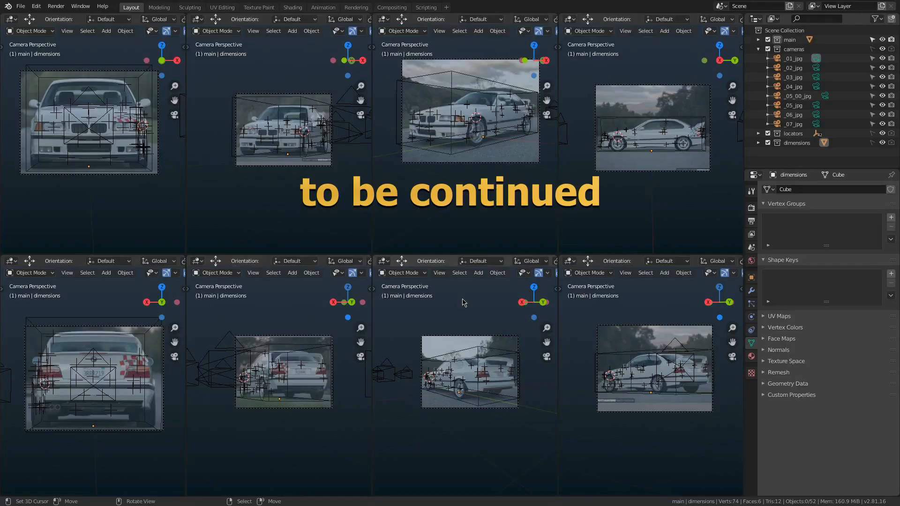
Enlarge and reposition the camera frames _01_jpg to _06_jpg, including _05_00_jpg, to fill their viewports.
scroll(102, 158, "up", 1)
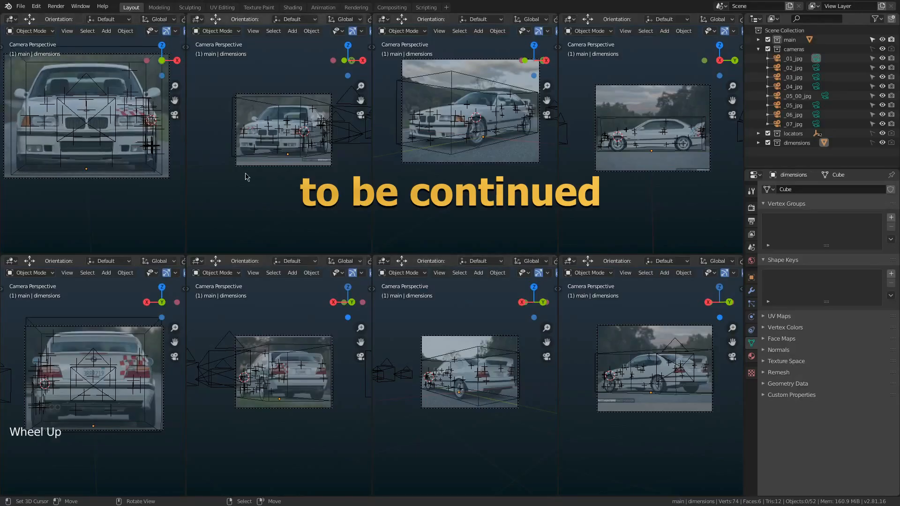
scroll(293, 155, "up", 3)
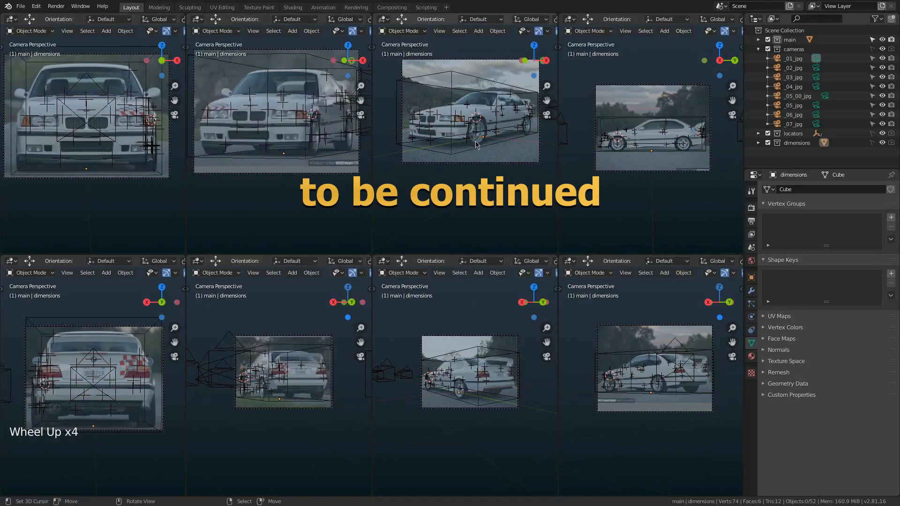
scroll(476, 144, "up", 1)
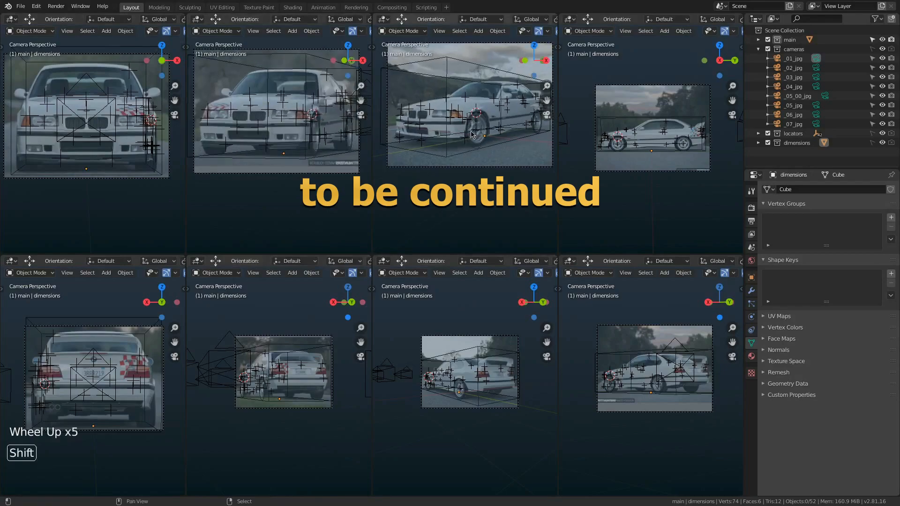
middle_click_drag(476, 145, 478, 154, "shift")
scroll(669, 149, "up", 2)
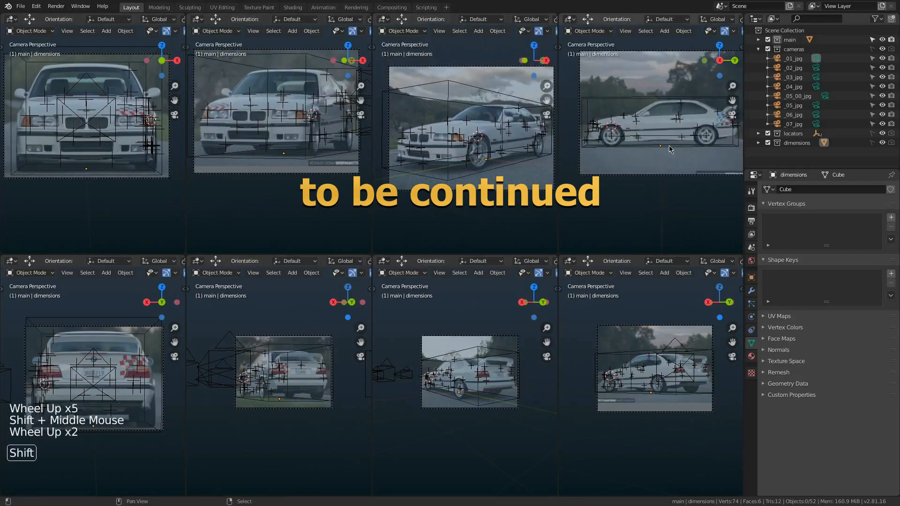
middle_click_drag(669, 149, 664, 169, "shift")
scroll(654, 366, "up", 2)
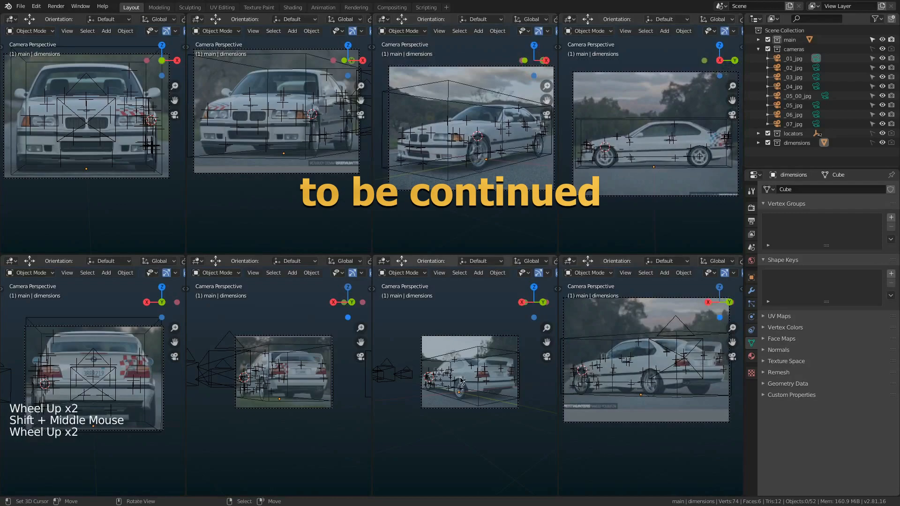
scroll(461, 381, "up", 3)
middle_click_drag(461, 381, 463, 390, "shift")
scroll(307, 376, "up", 3)
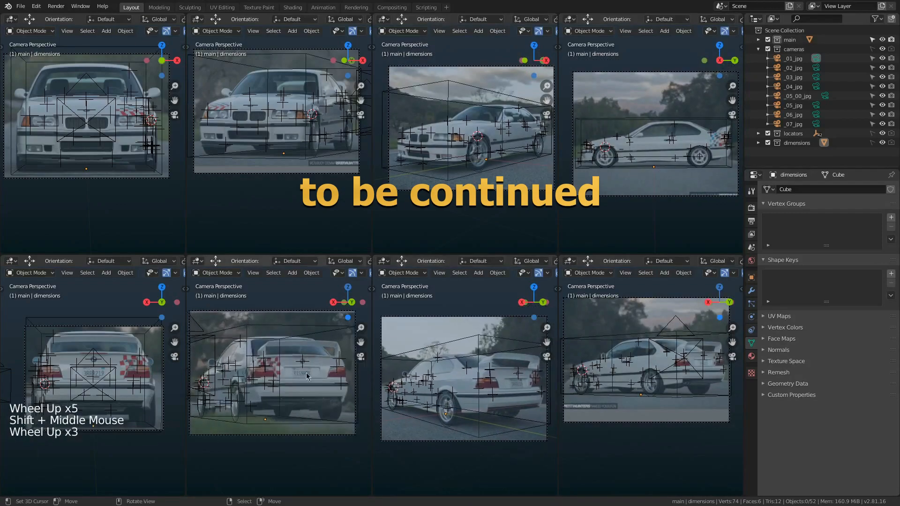
middle_click(321, 379, "shift")
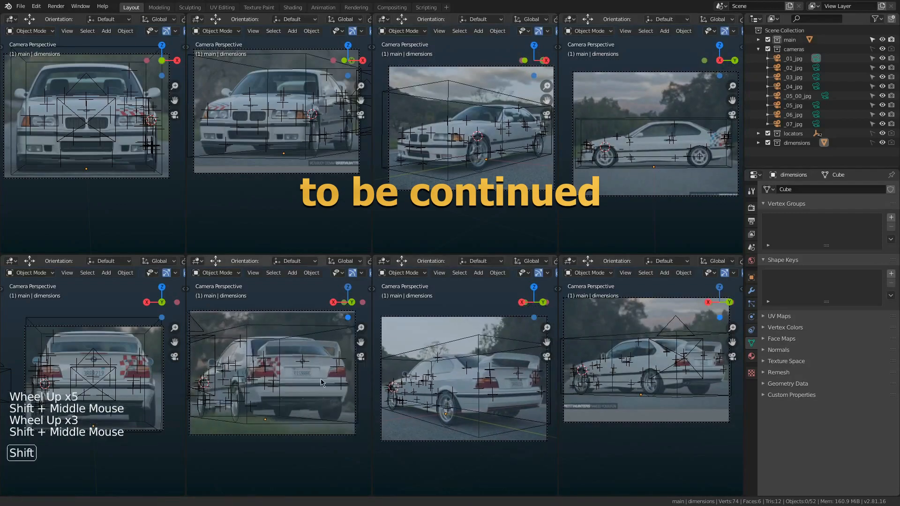